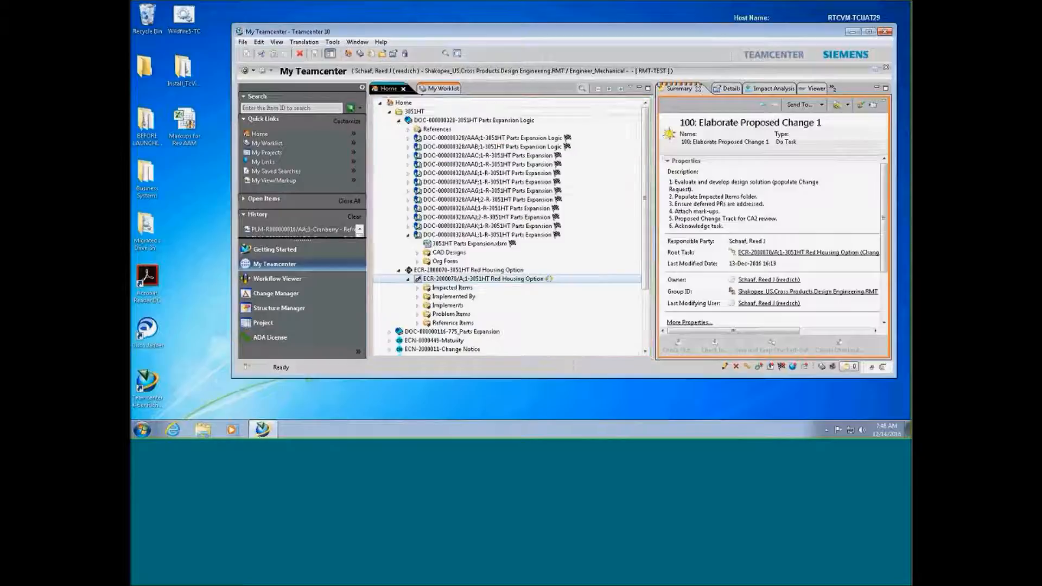
Select the DOC-000000328/AAL;1 3051HT Parts Expansion document, then return to the Home tree
left_click(432, 234)
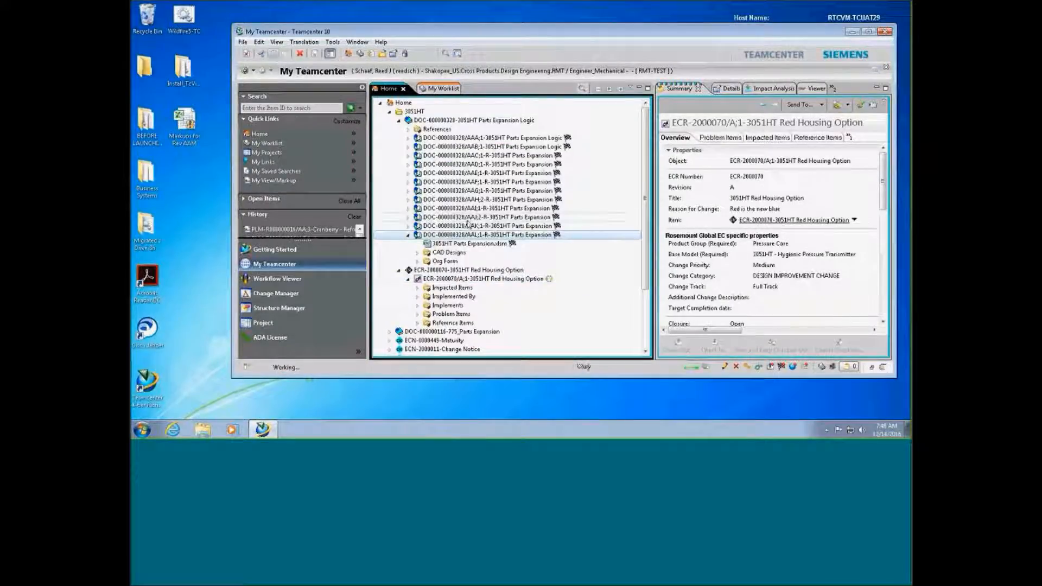
left_click(452, 290)
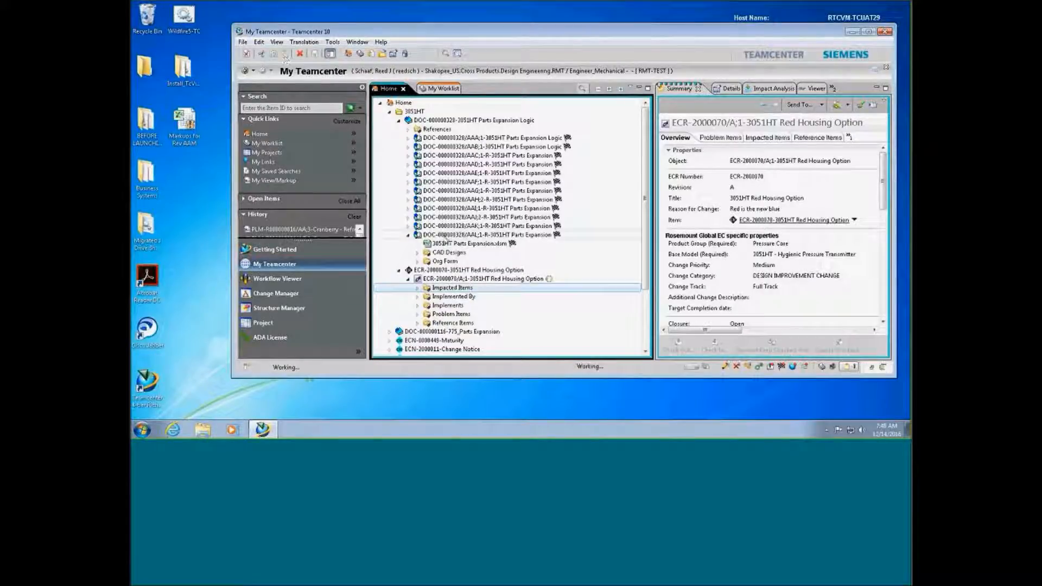
left_click(446, 237)
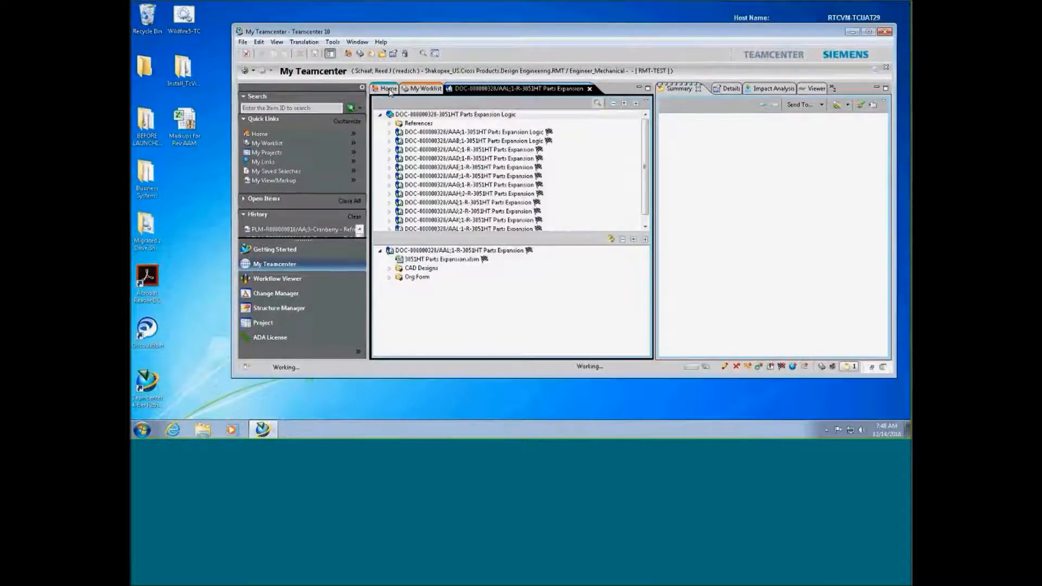
left_click(389, 89)
Verify ECR-2000070's Impacted Items folder lists DOC-000000328/AAL;1-R-3051HT Parts Expansion
left_click(429, 89)
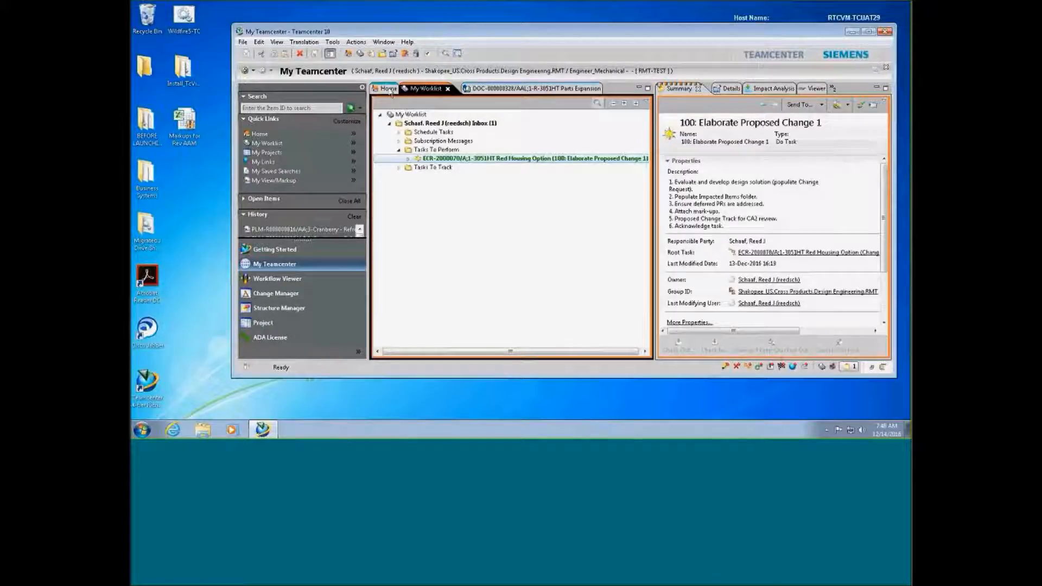
left_click(388, 89)
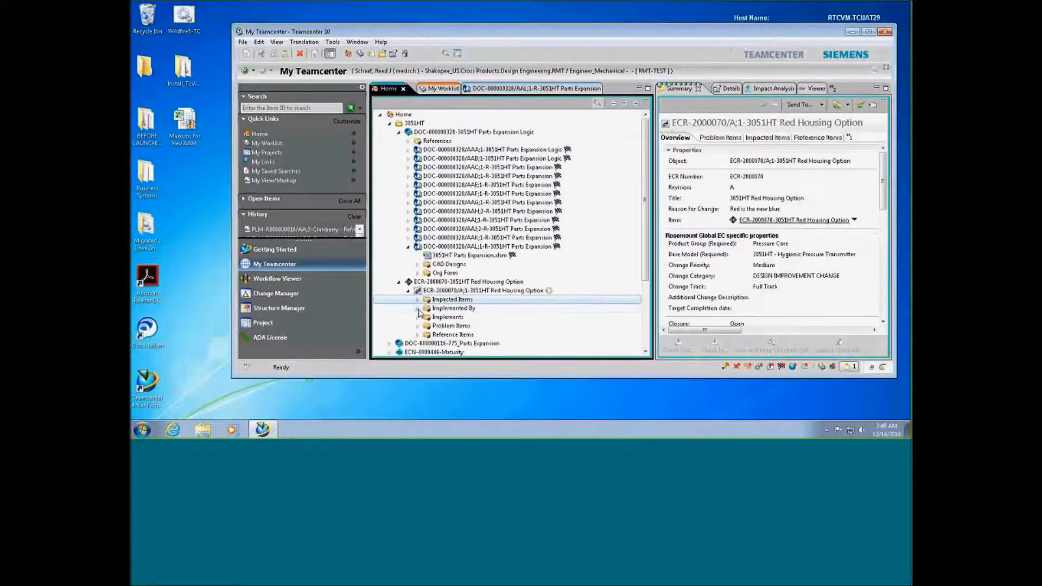
left_click(418, 300)
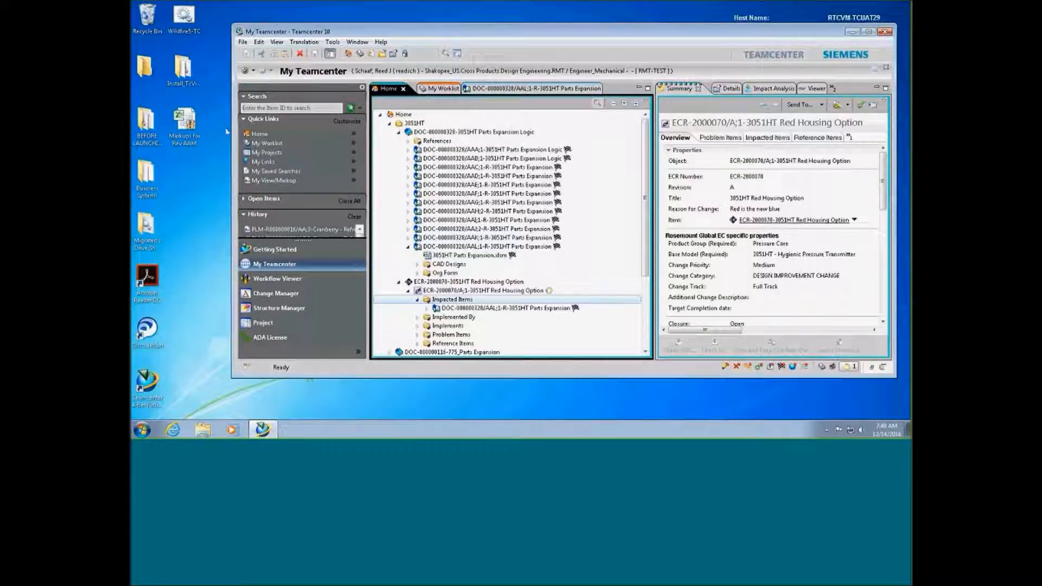
left_click(186, 128)
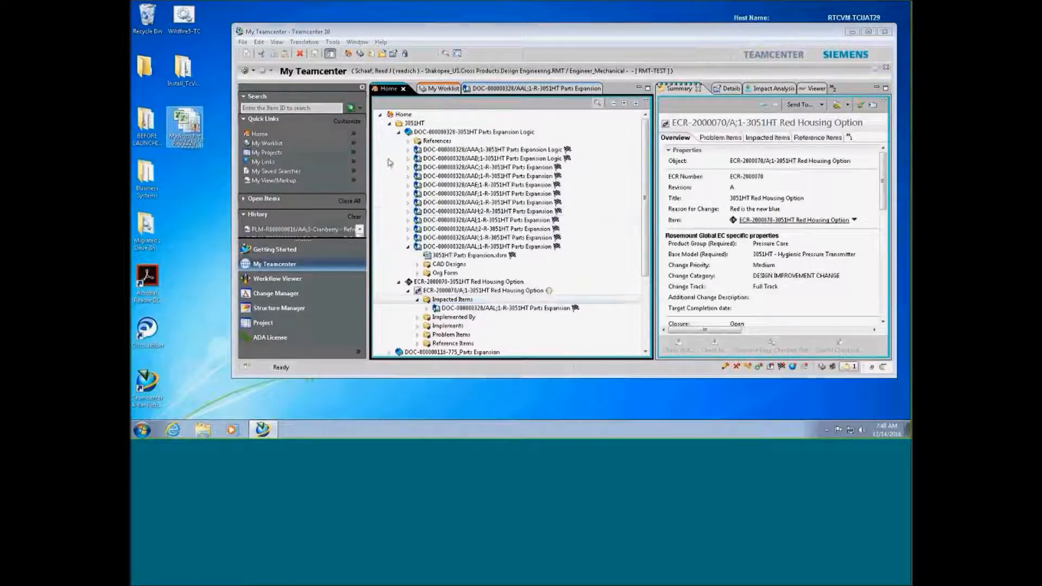
Drag the Markups for Rev AAM file onto the 3051HT Parts Expansion.xlsm dataset
left_click(393, 217)
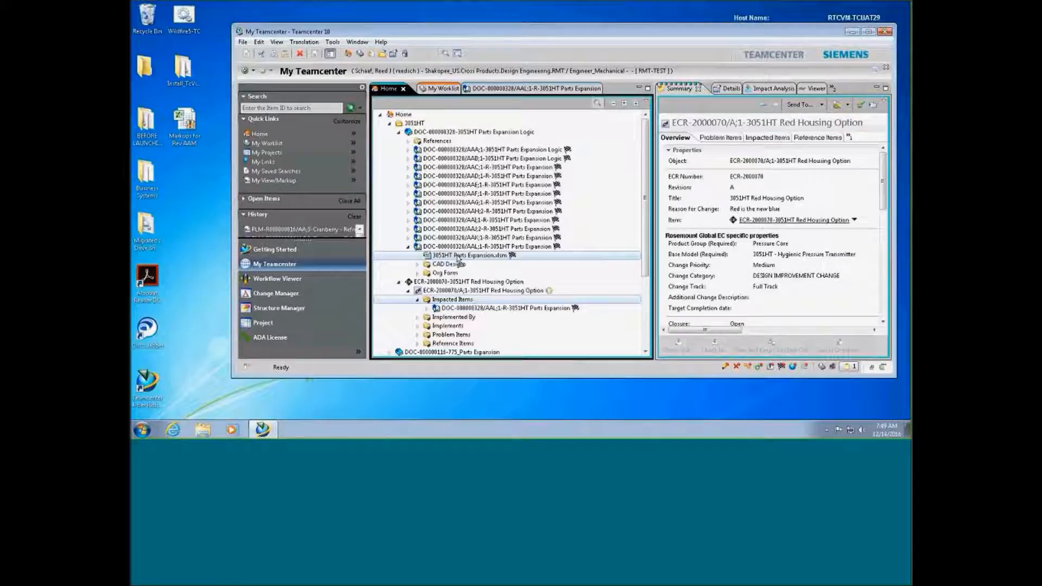
left_click_drag(458, 259, 508, 260)
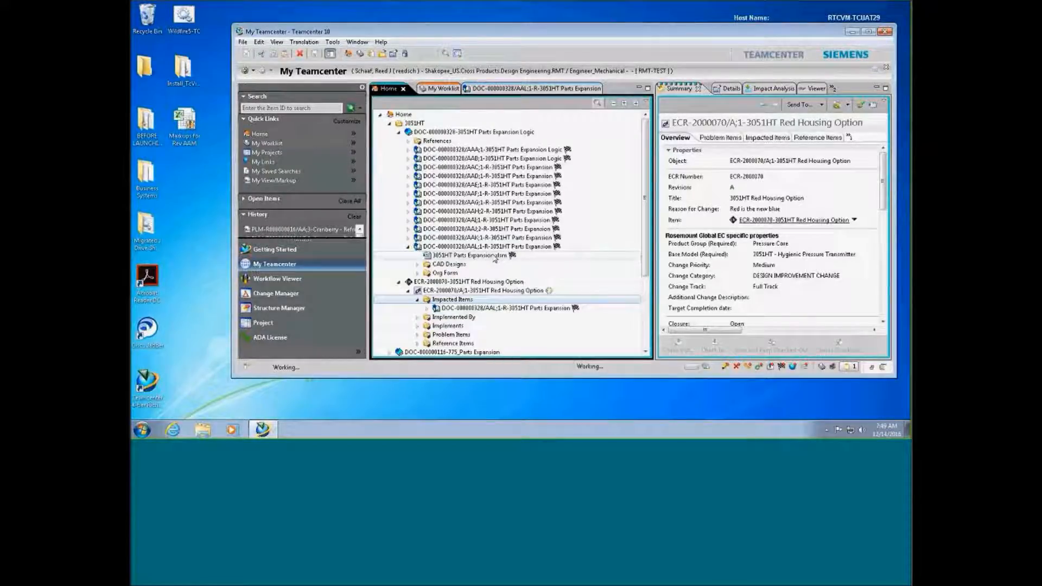
left_click(494, 259)
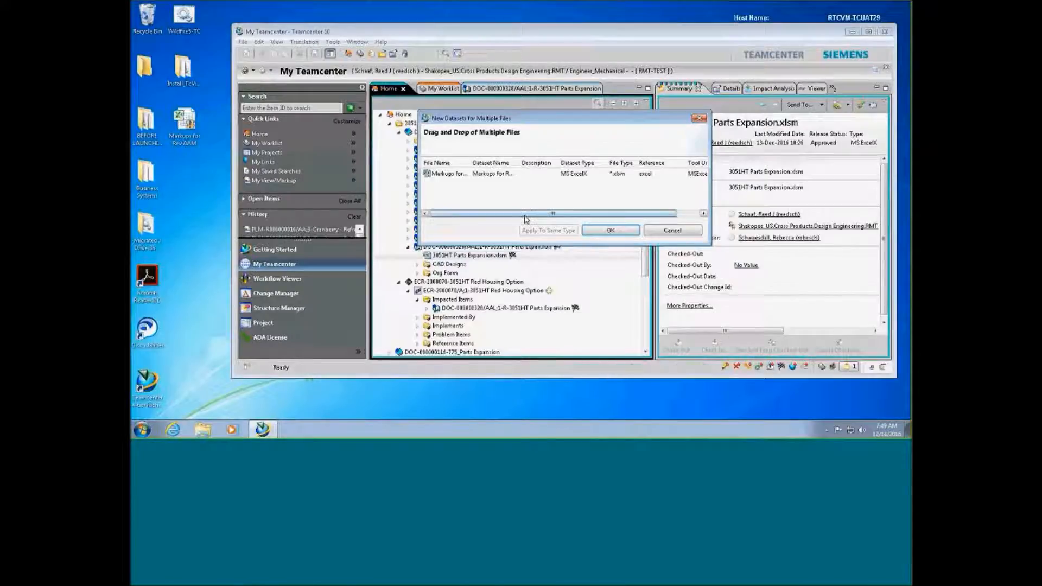
Create the new dataset with type Markup and reference Markup, then close the import report
left_click(481, 178)
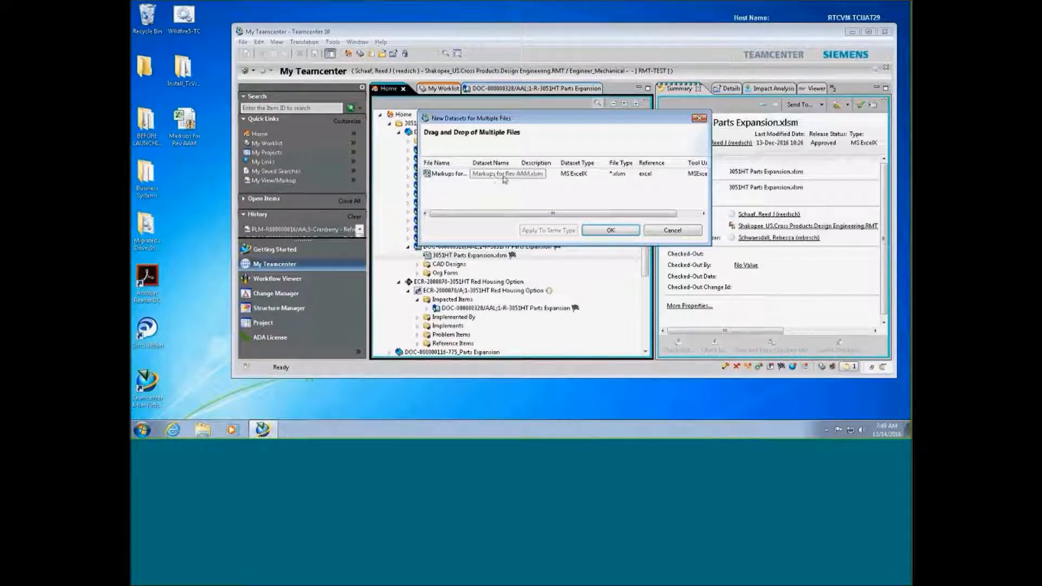
left_click(600, 178)
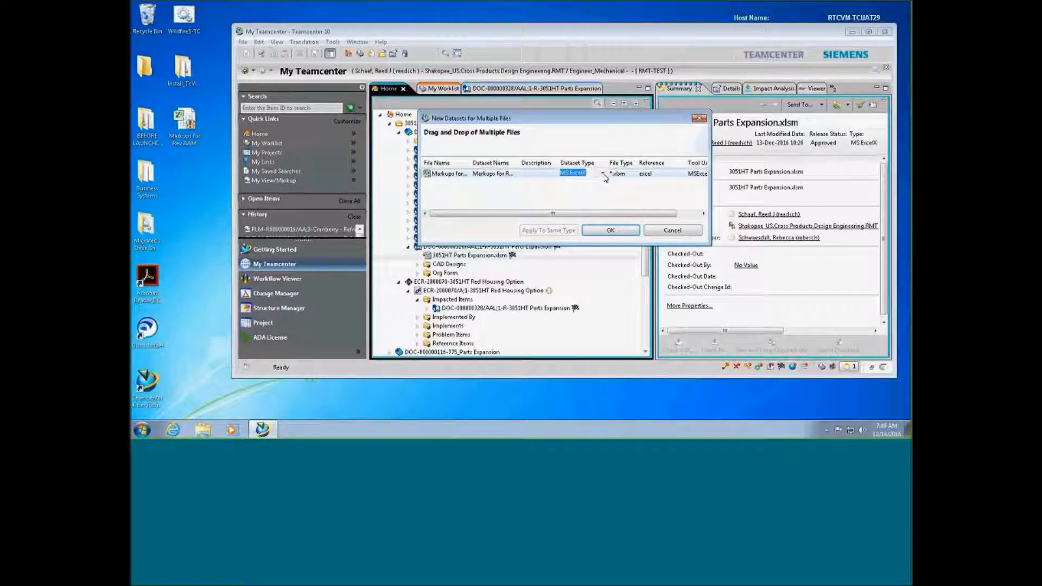
left_click(604, 174)
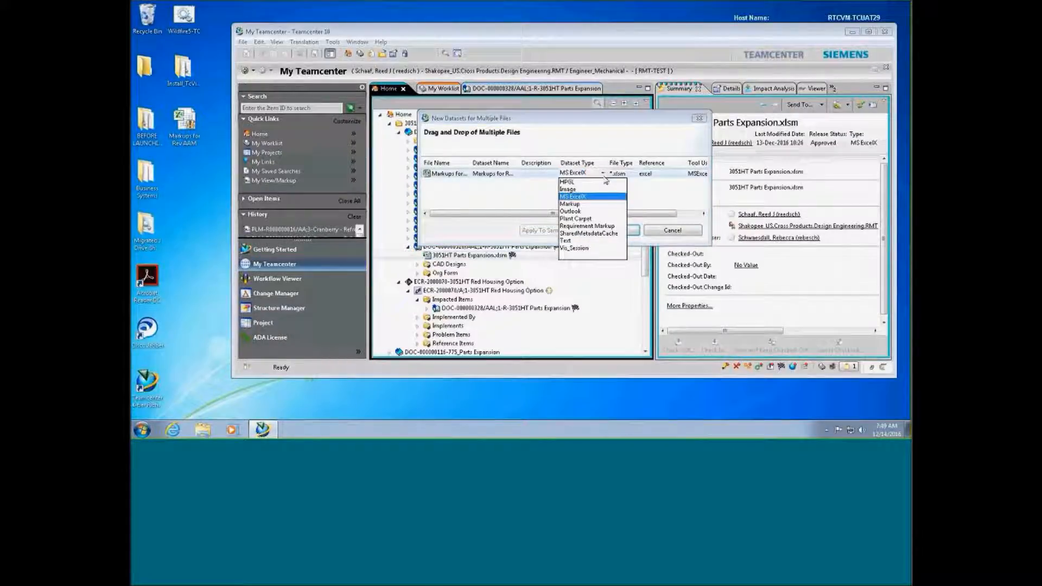
left_click(581, 208)
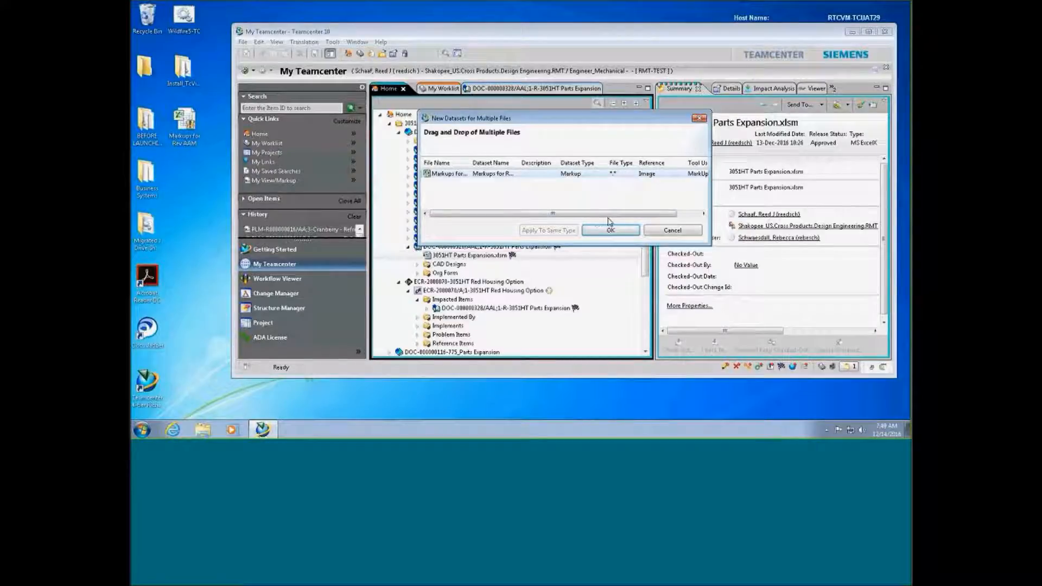
left_click(657, 177)
left_click(657, 173)
left_click(657, 189)
left_click(610, 234)
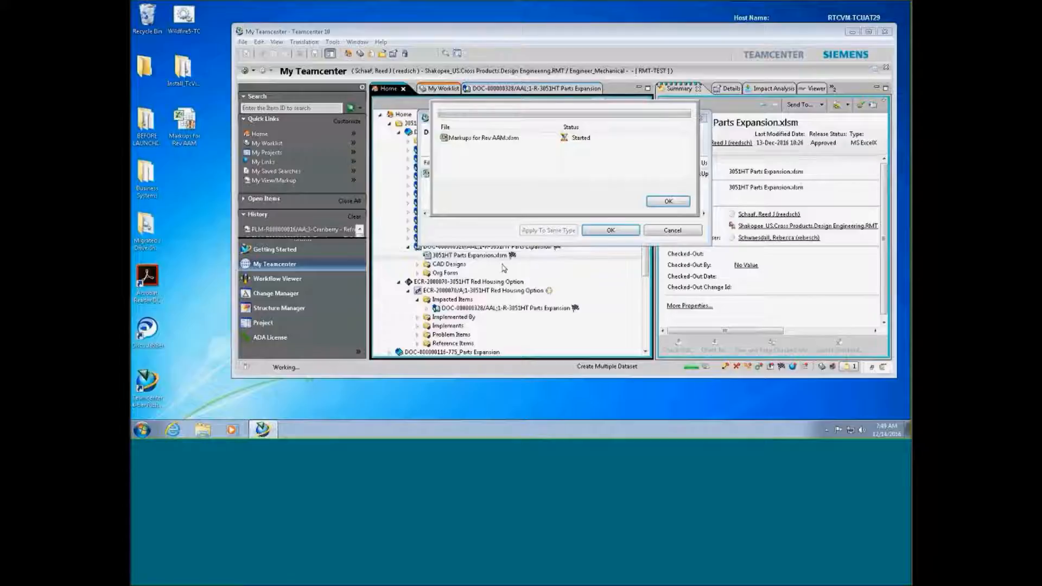
left_click(668, 200)
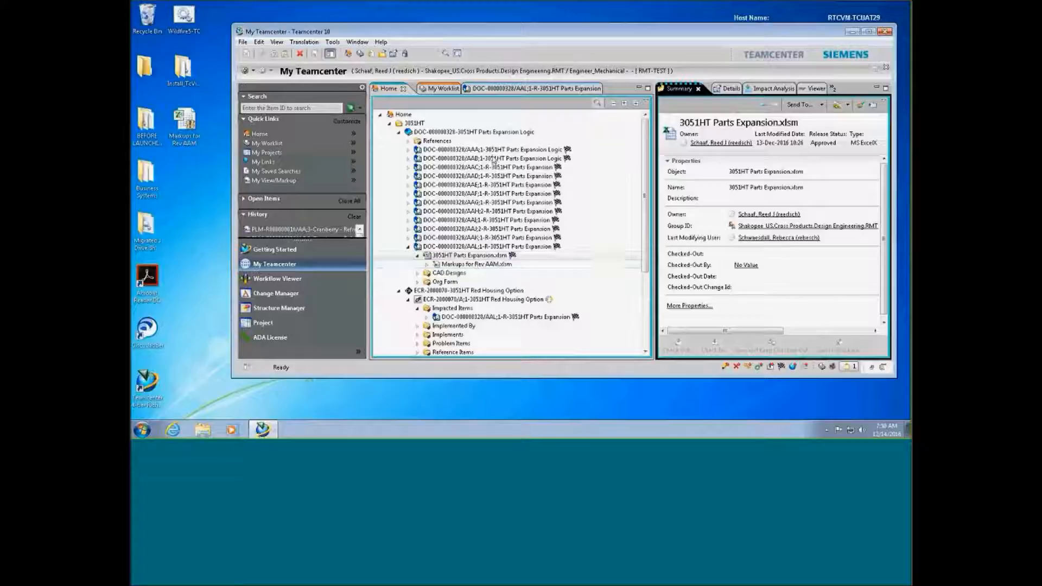
Select the ECR-2000070 Red Housing Option revision under the 3051HT Home tree
left_click(436, 88)
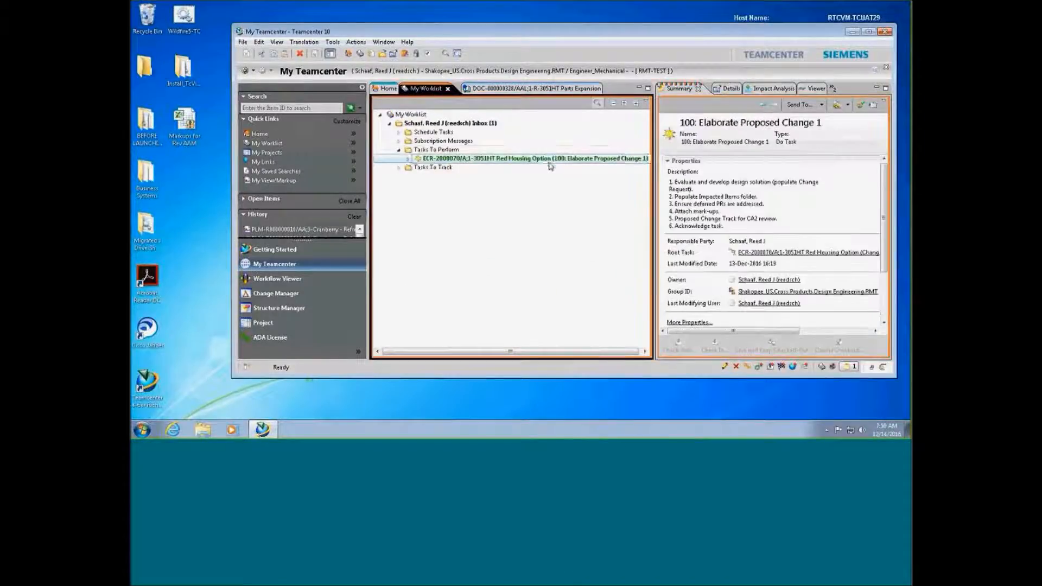
left_click(387, 89)
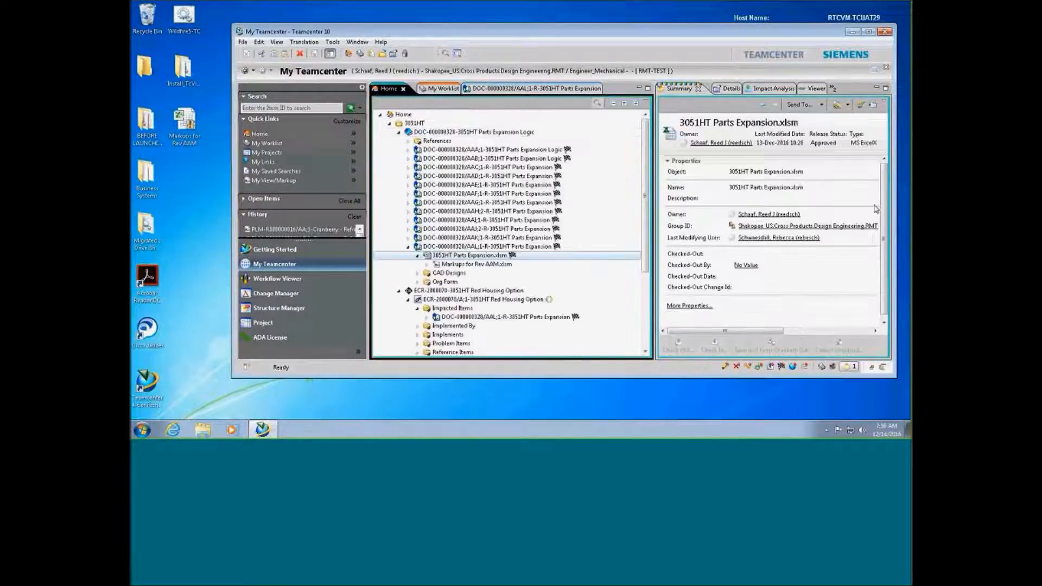
left_click_drag(883, 167, 886, 212)
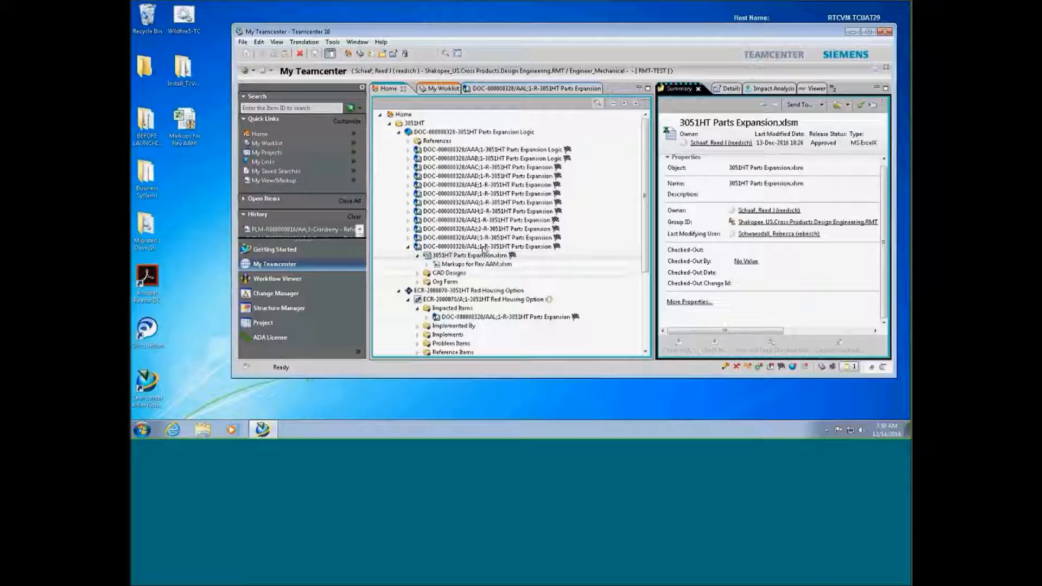
left_click(456, 302)
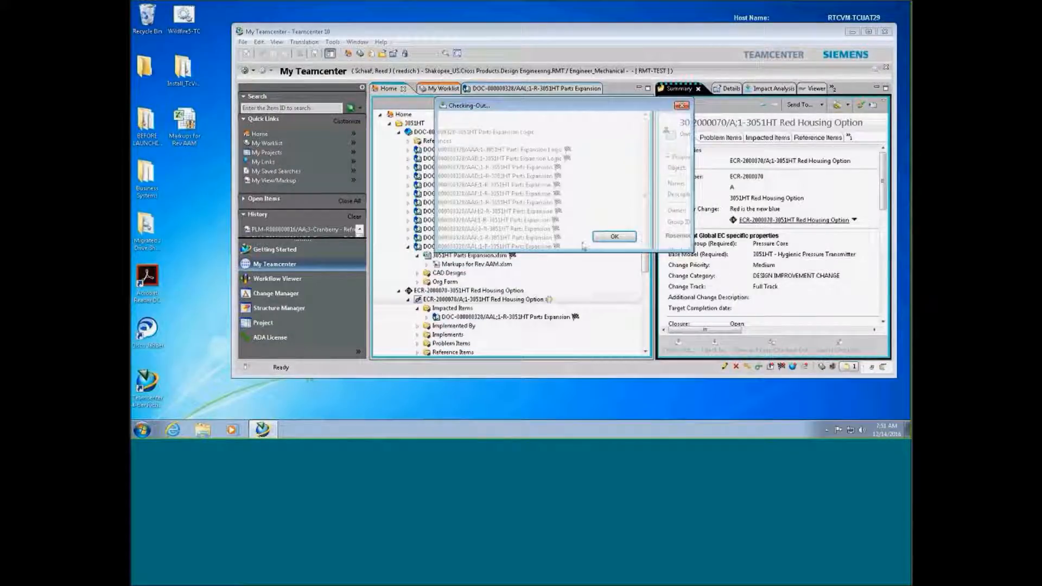
Confirm the check-out so ECR-2000070 opens for editing as revision A;2
left_click(601, 238)
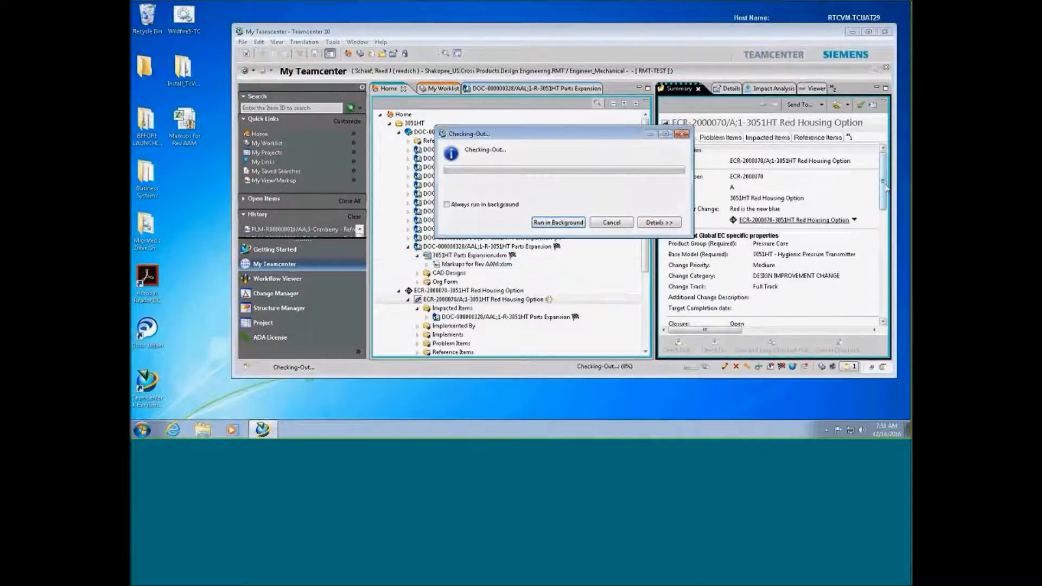
left_click_drag(887, 189, 887, 213)
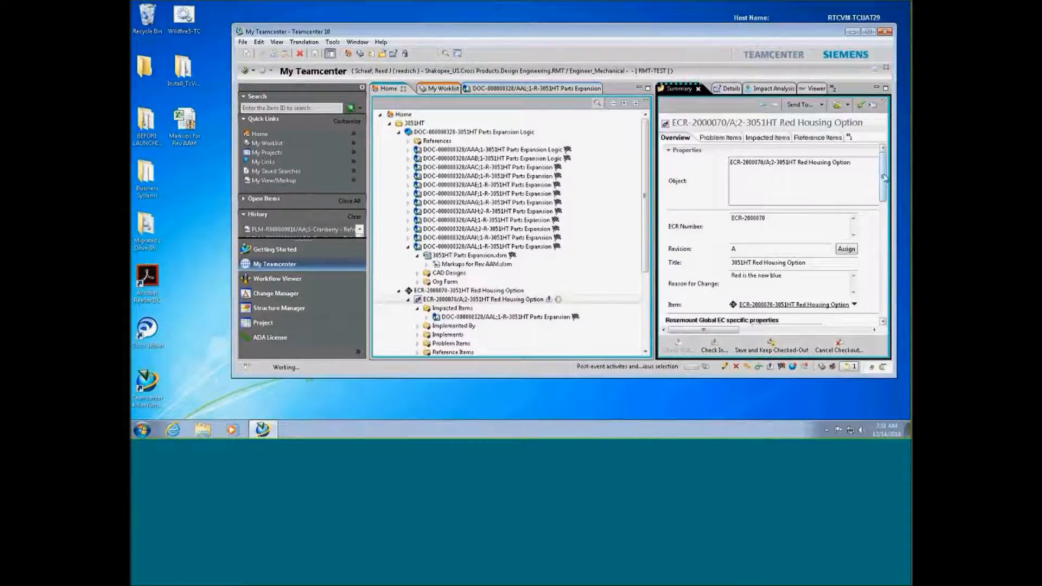
Set the ECR's target completion date to 21-Dec-2016
left_click_drag(884, 178, 880, 246)
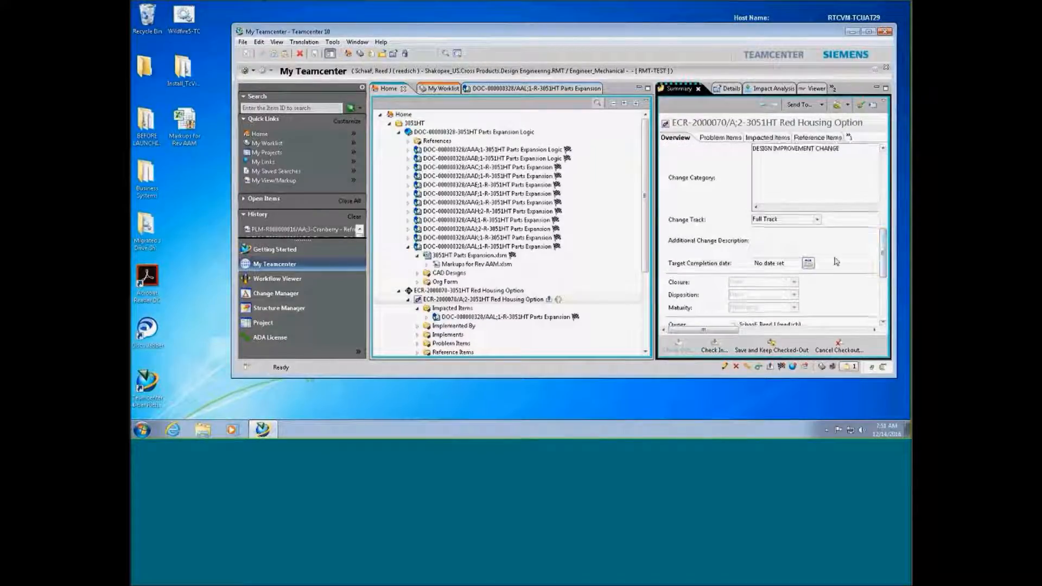
left_click(807, 265)
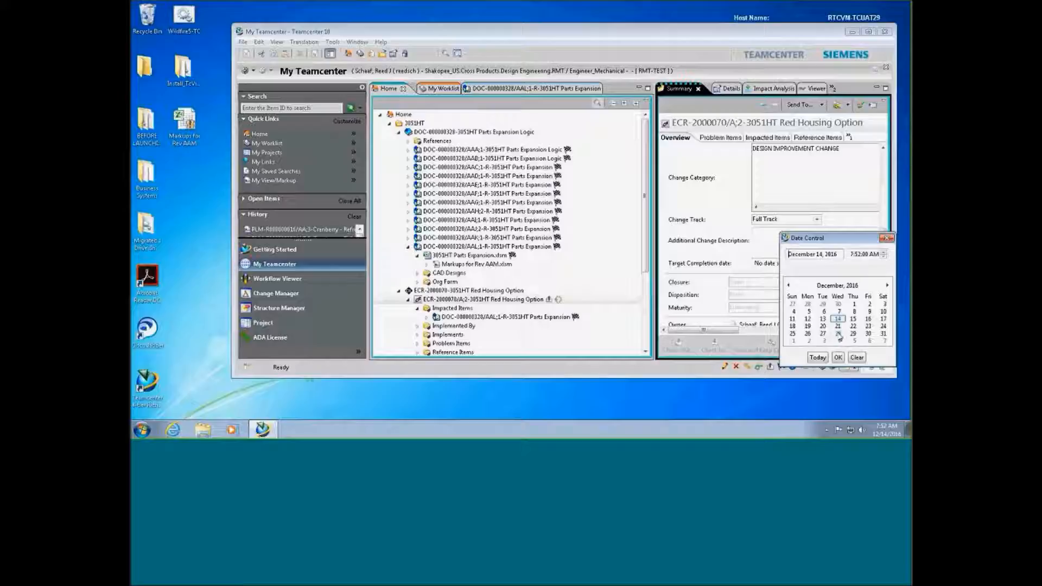
left_click(838, 327)
left_click(839, 357)
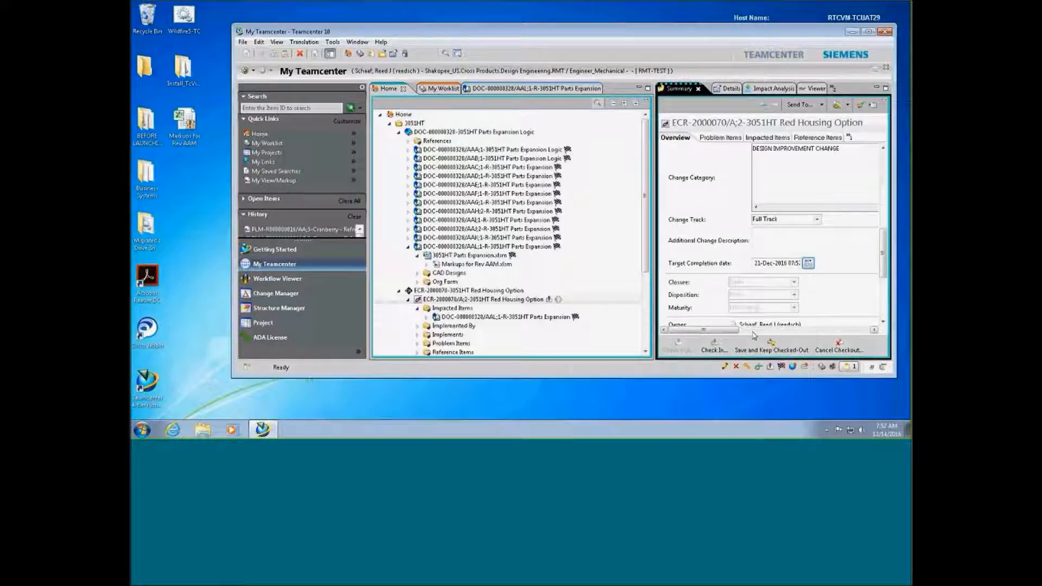
Check the edited ECR back in and return to the worklist inbox
left_click(715, 346)
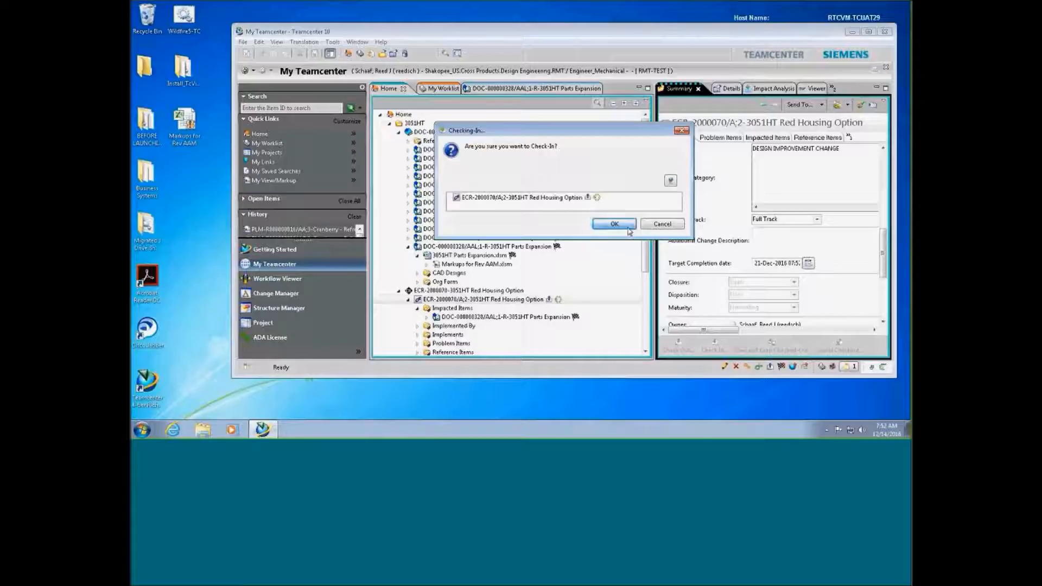
left_click(600, 223)
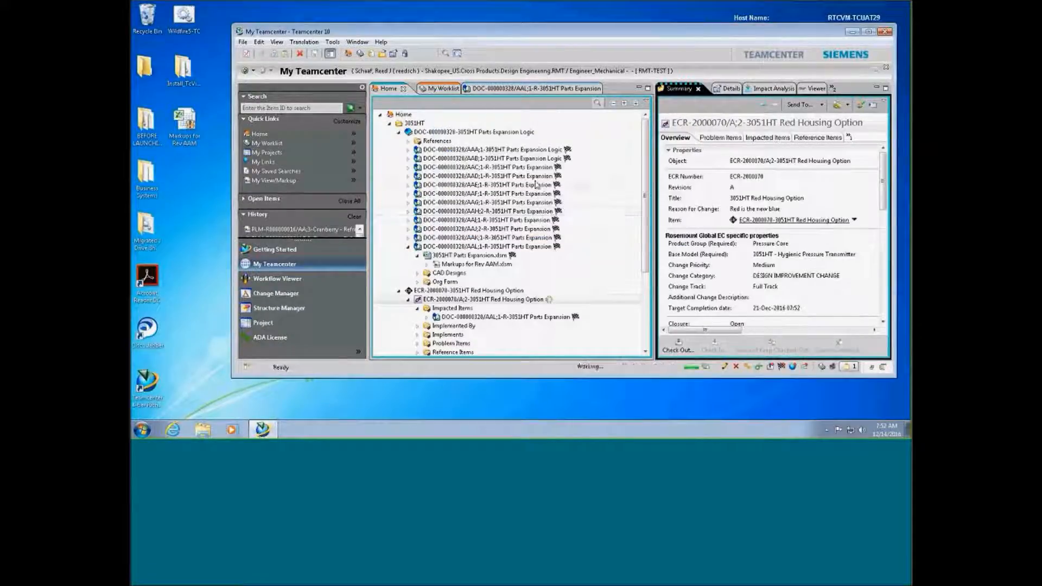
left_click(440, 89)
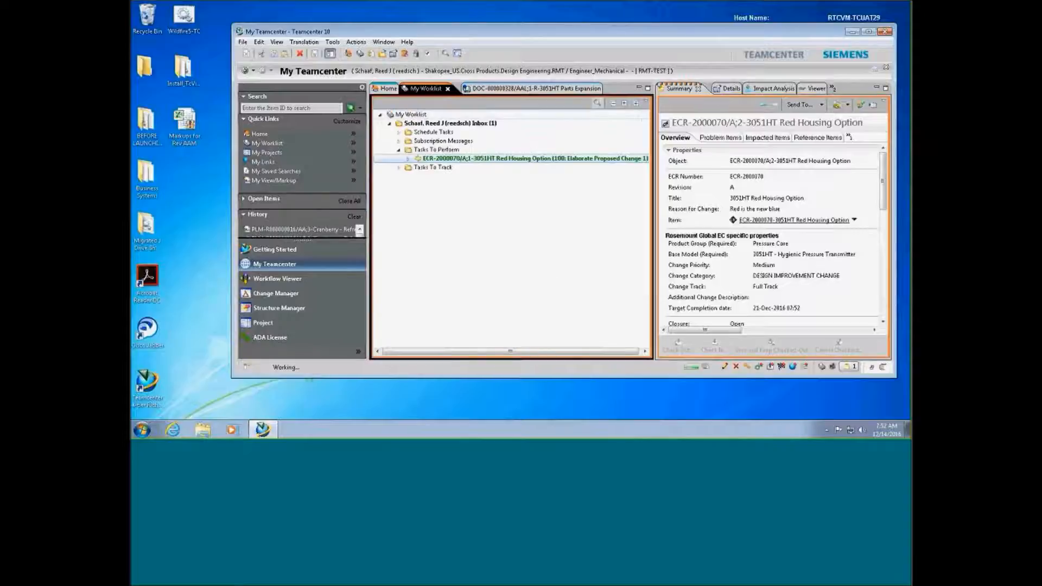
Mark the 100: Elaborate Proposed Change 1 task as Complete
left_click(488, 159)
left_click_drag(729, 332, 804, 332)
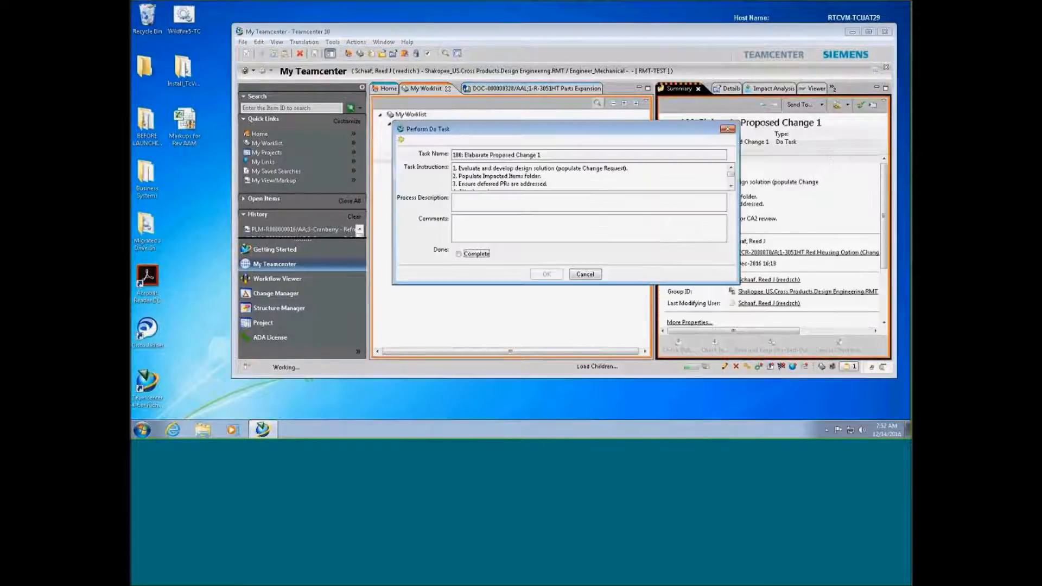
left_click(477, 254)
left_click(542, 275)
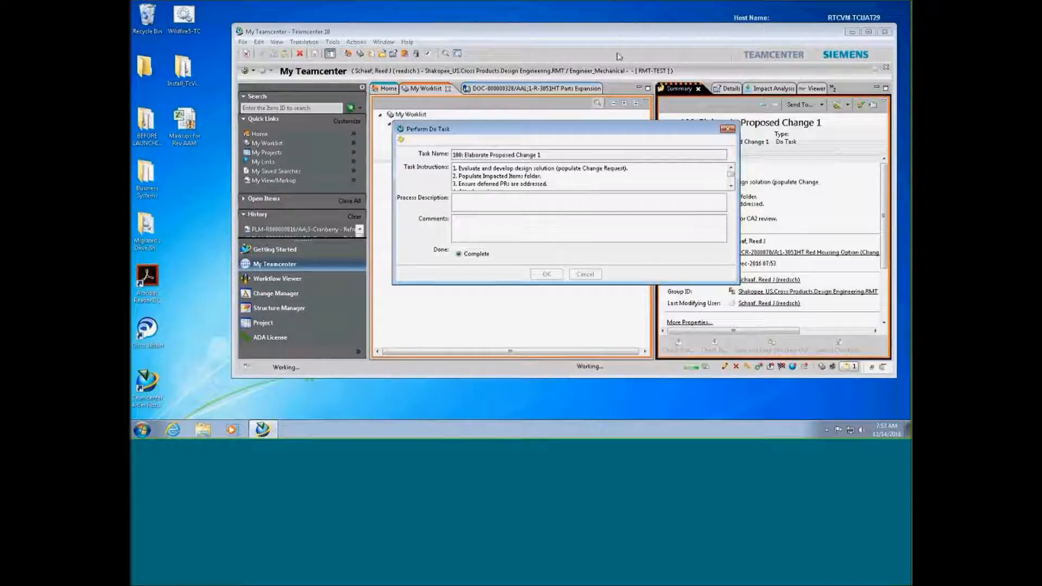
Leave the remote session and present the CR Process slide full screen in PowerPoint
mouse_move(624, 4)
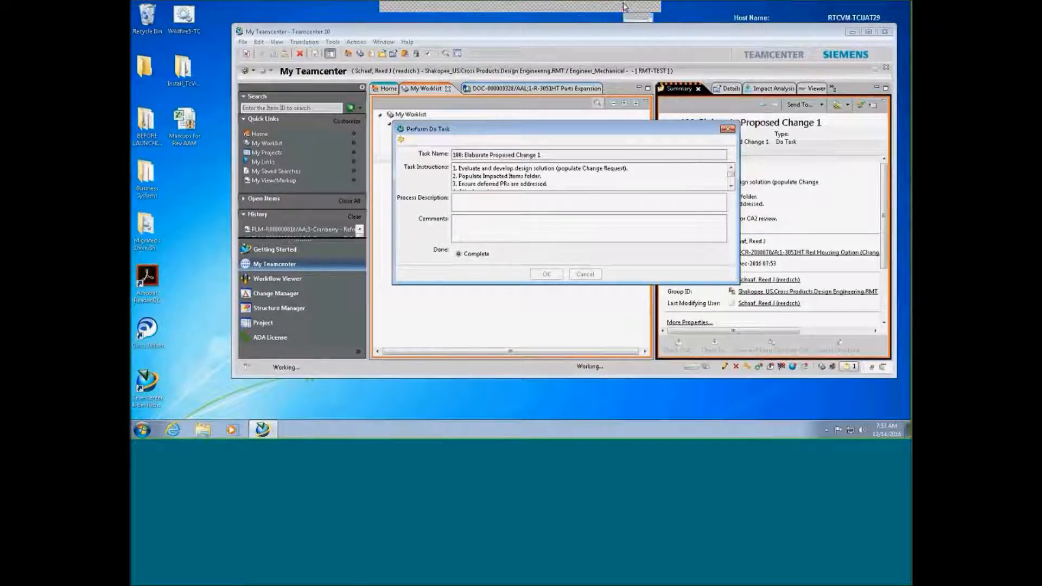
left_click(624, 5)
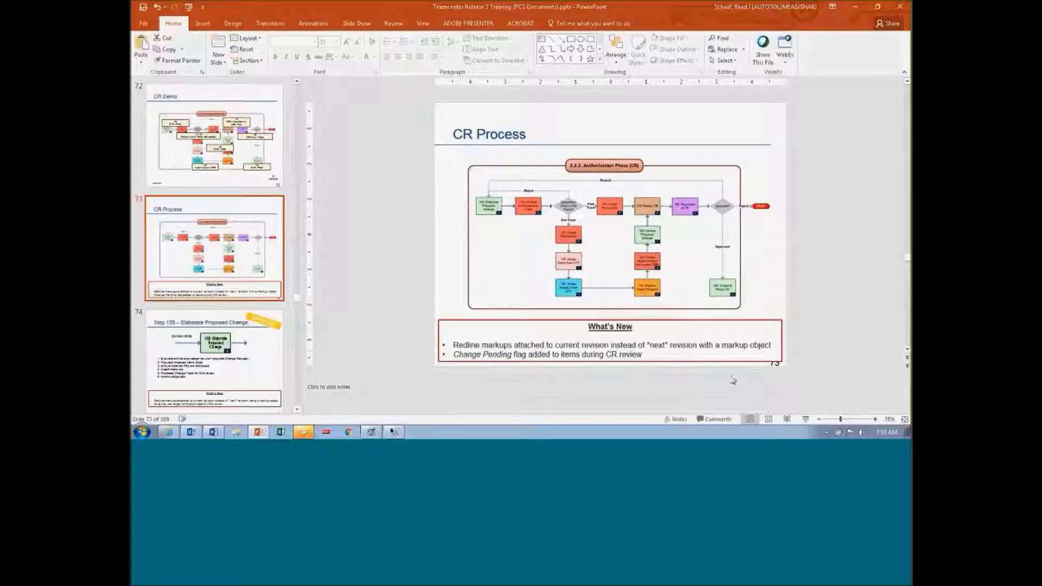
left_click(804, 419)
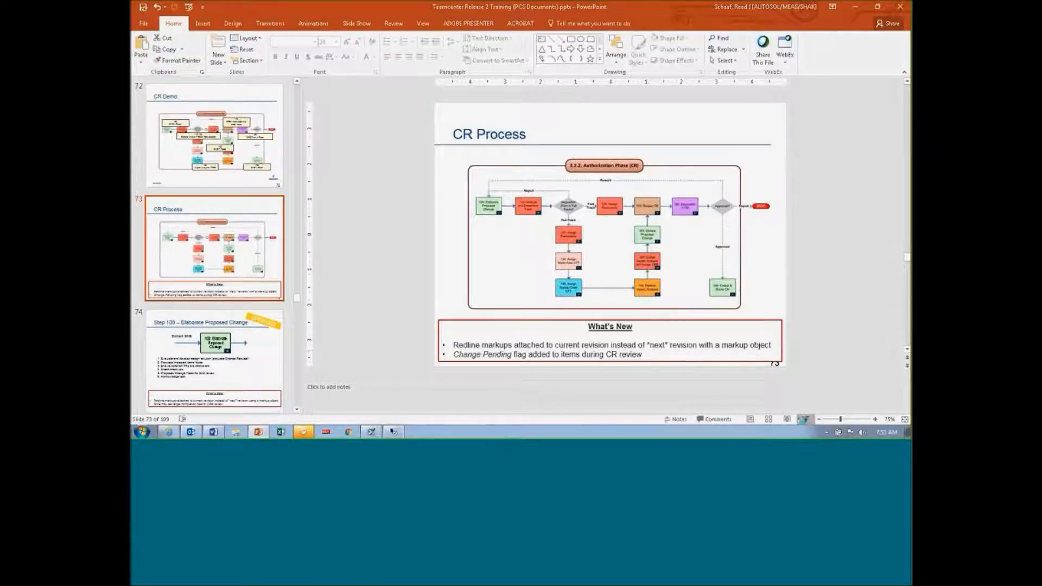
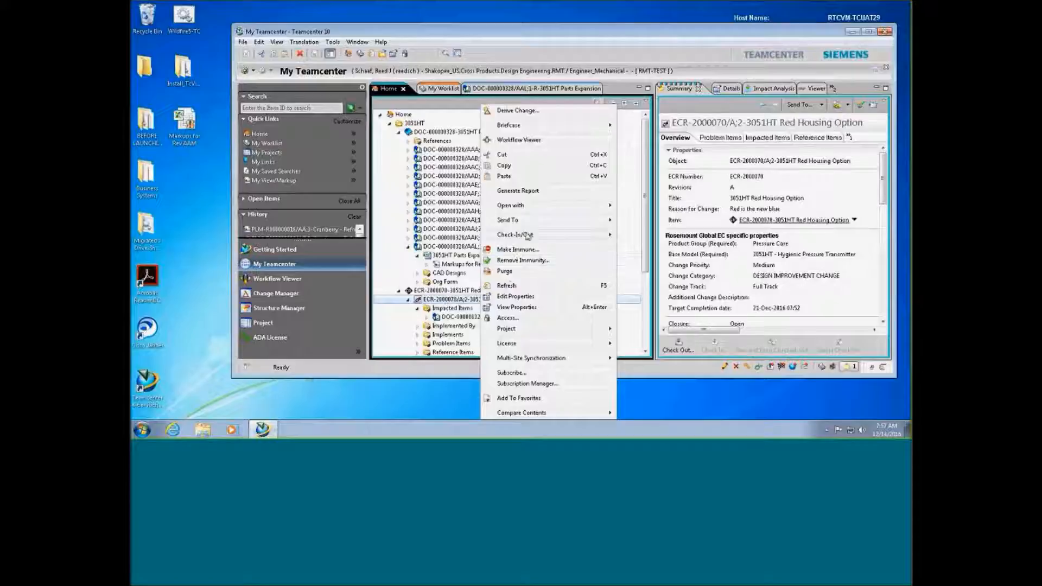
Send ECR-2000070 to the Workflow Viewer to show its Change Request Workflow diagram
mouse_move(536, 223)
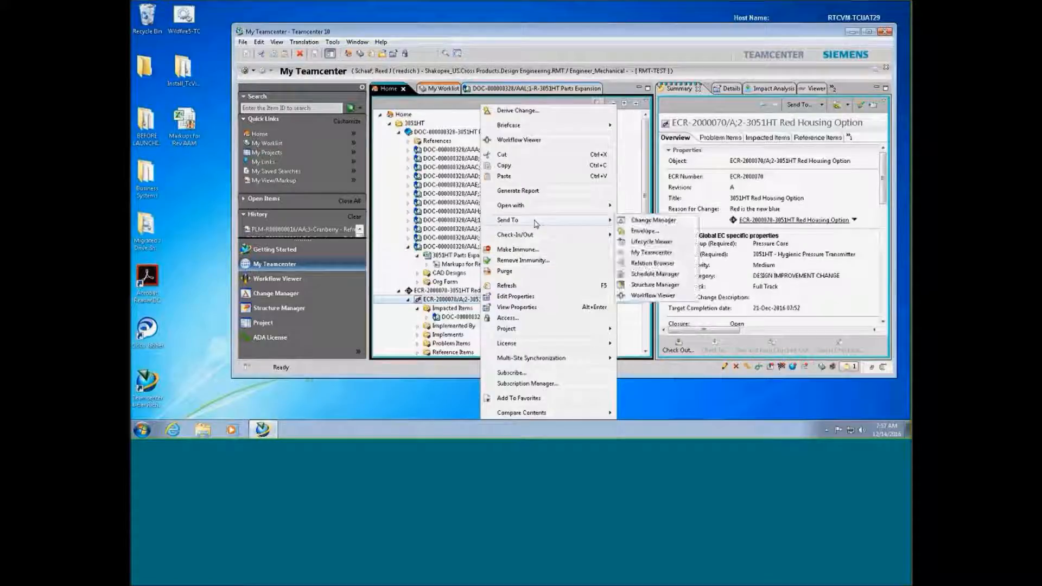
mouse_move(607, 219)
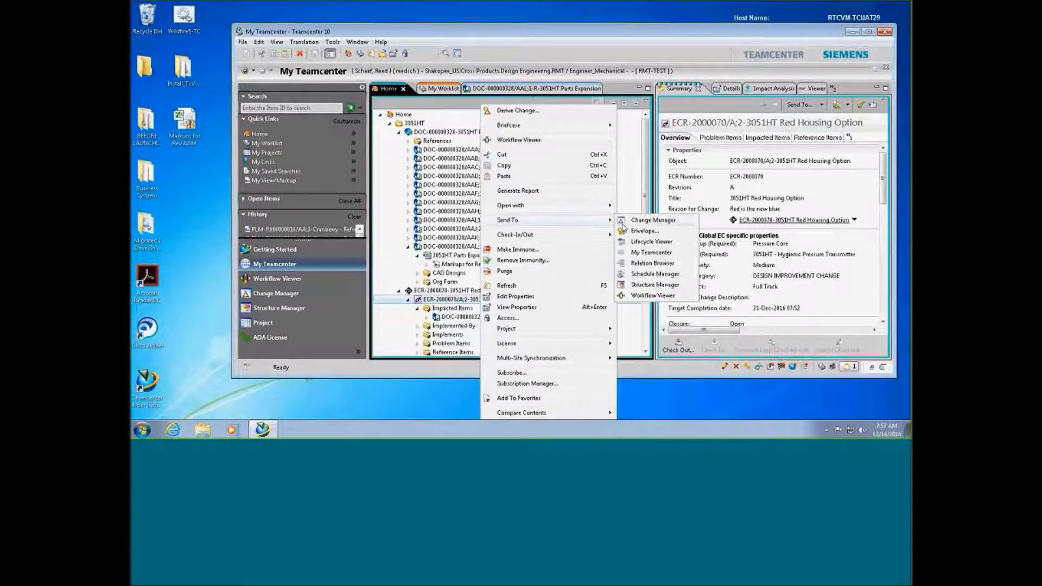
left_click(640, 298)
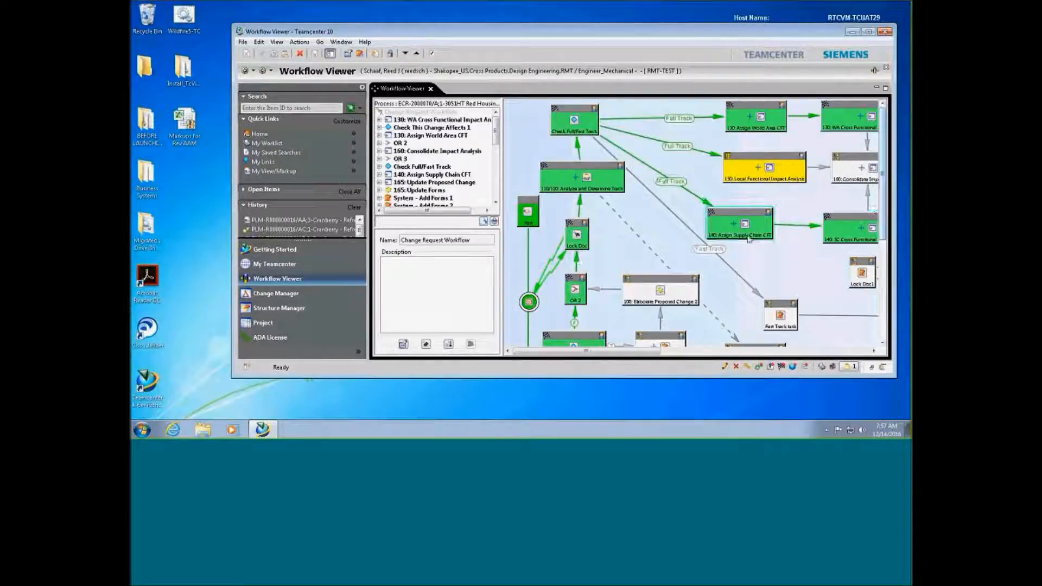
Select the 110/120 Analyze and Determine Track node, then bring up the local desktop taskbar
left_click(599, 193)
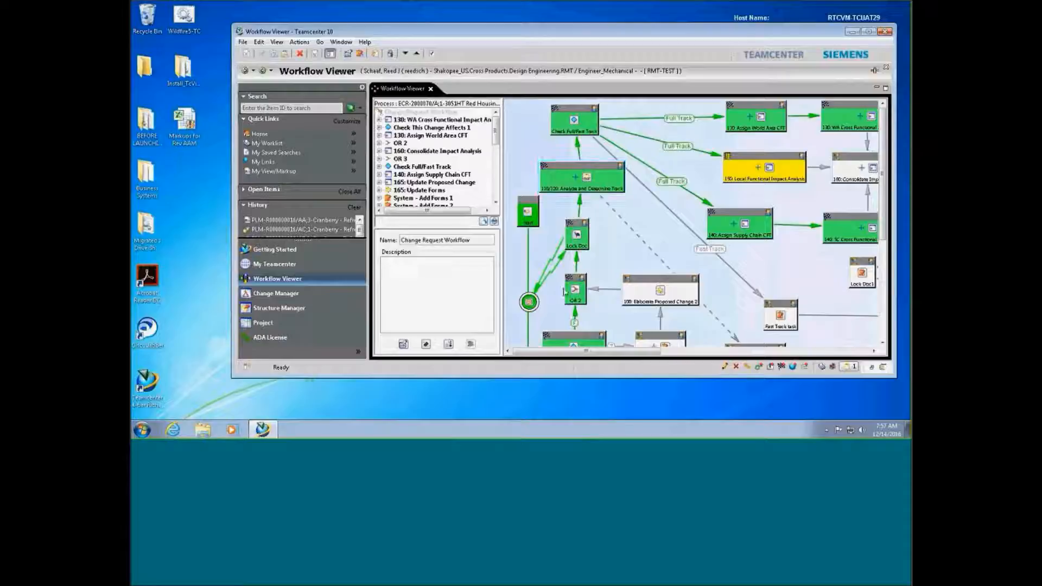
scroll(888, 228, "down", 1)
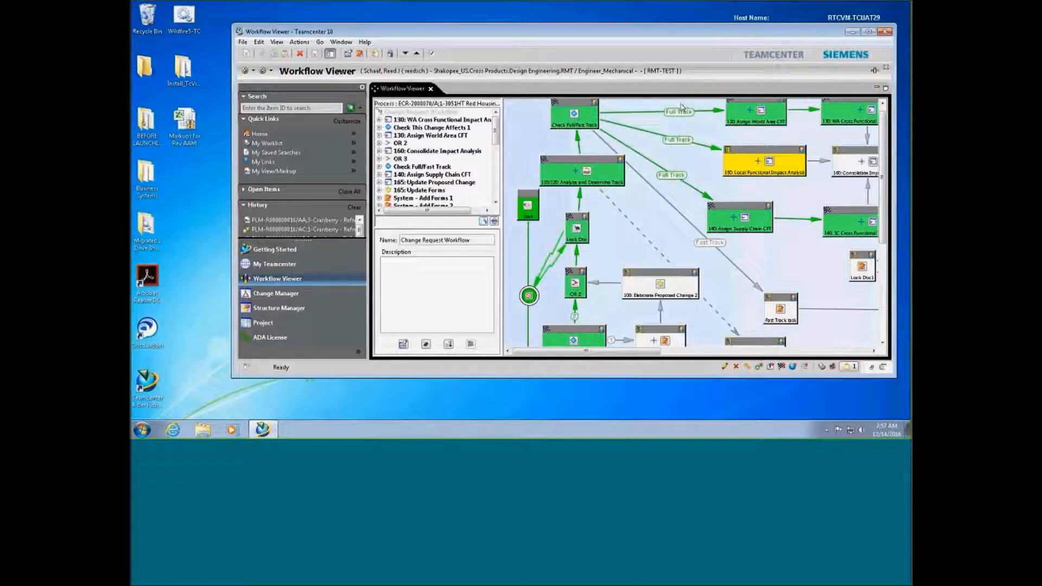
mouse_move(496, 3)
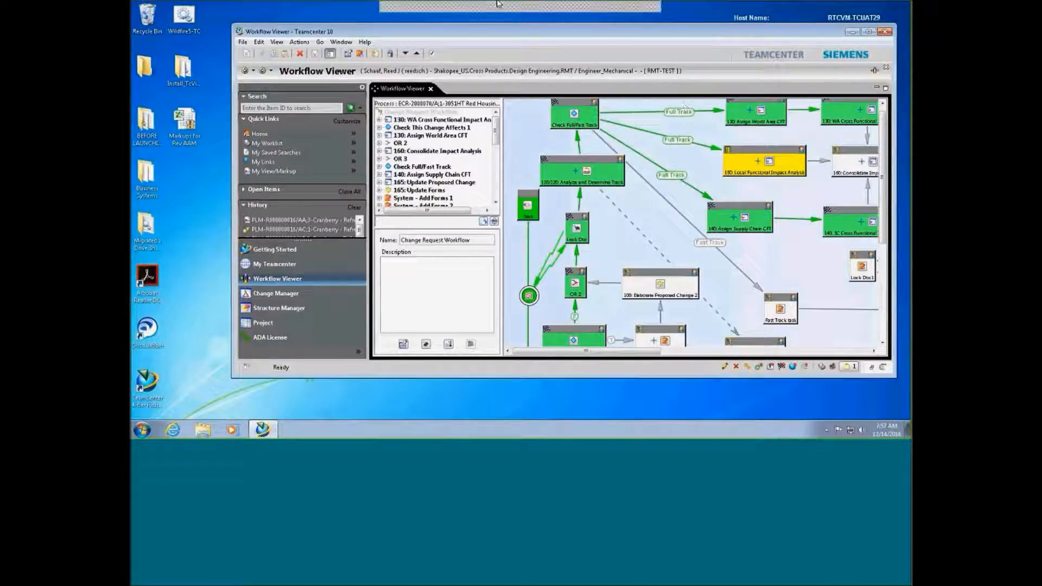
left_click(582, 17)
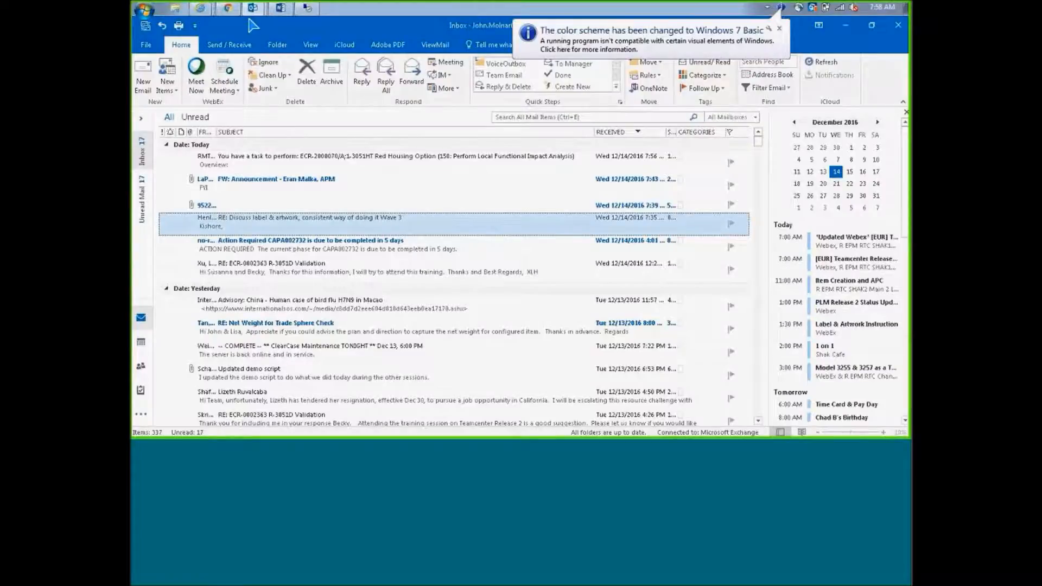
Read the 150: Perform Local Functional Impact Analysis task e-mail in Outlook, then return to Teamcenter
mouse_move(248, 13)
left_click(288, 50)
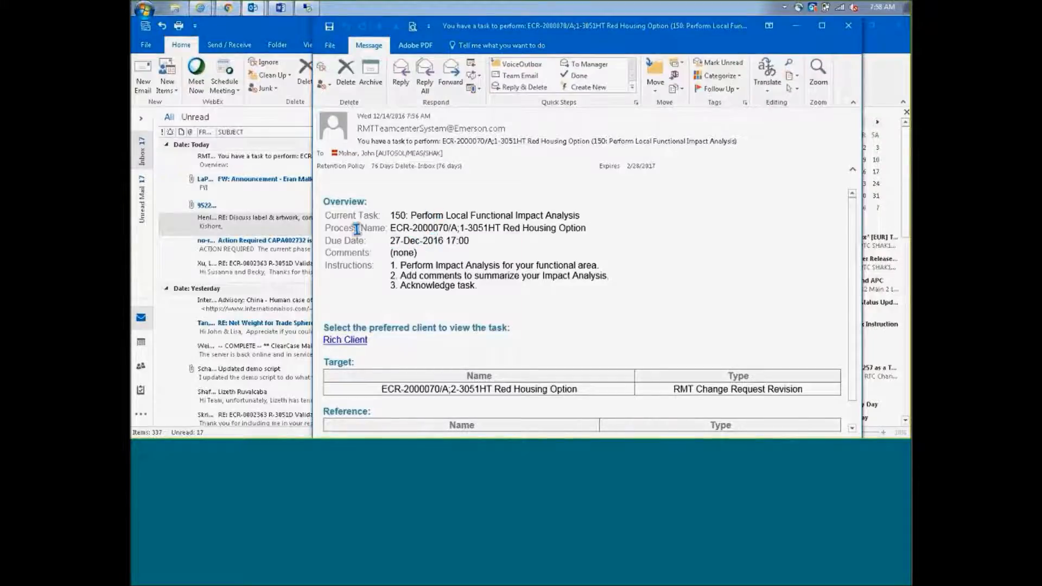
left_click(306, 8)
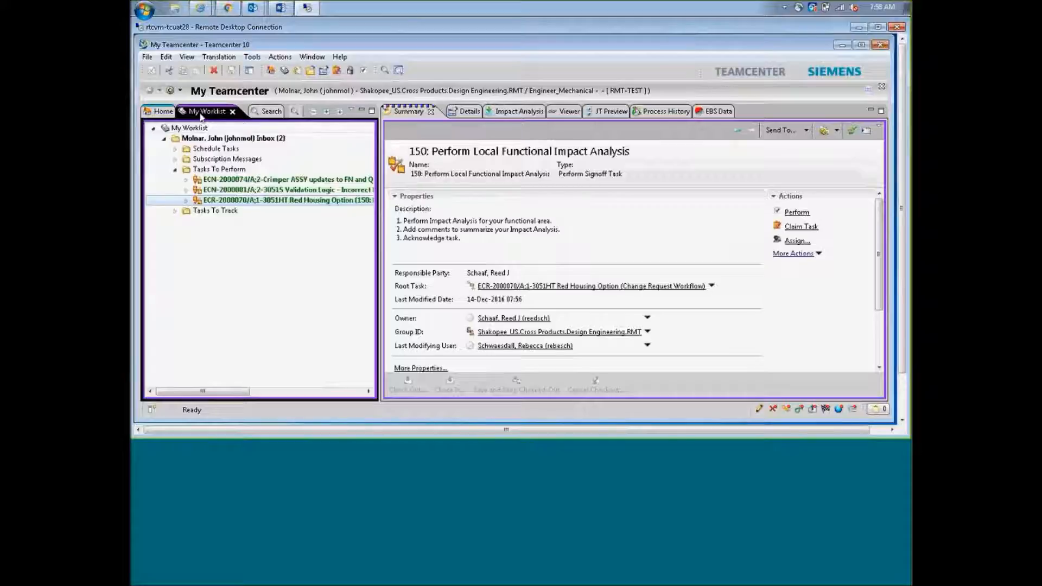
Select the ECR-2000070 impact analysis task under Tasks To Perform and expand its Targets
left_click(202, 170)
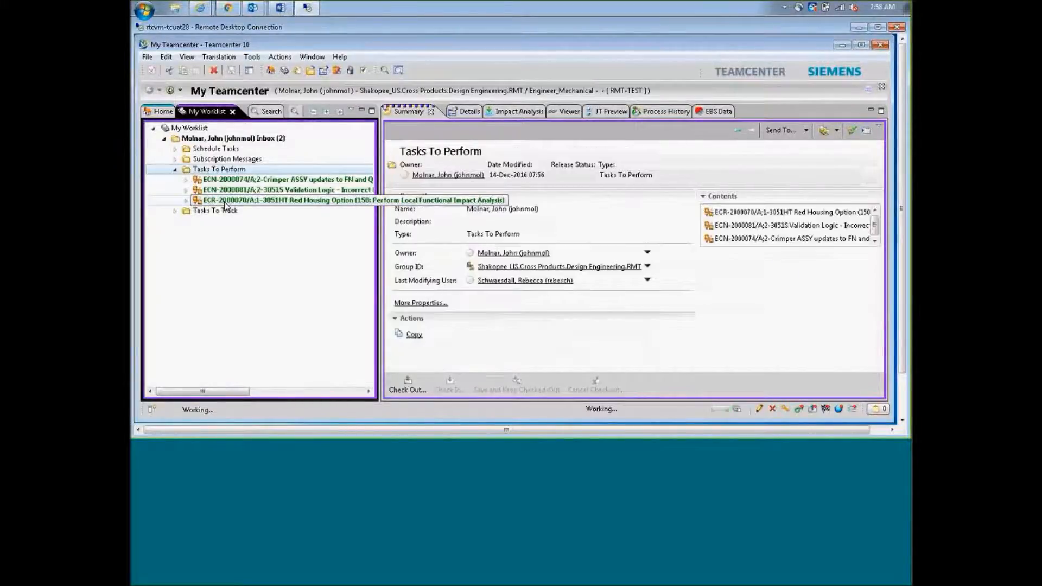
left_click(225, 201)
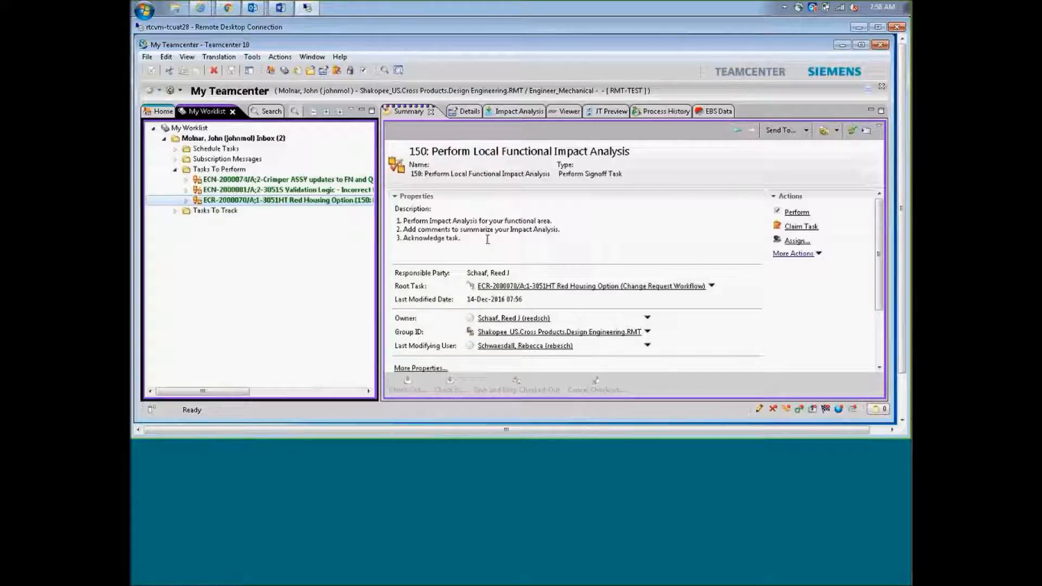
left_click(182, 201)
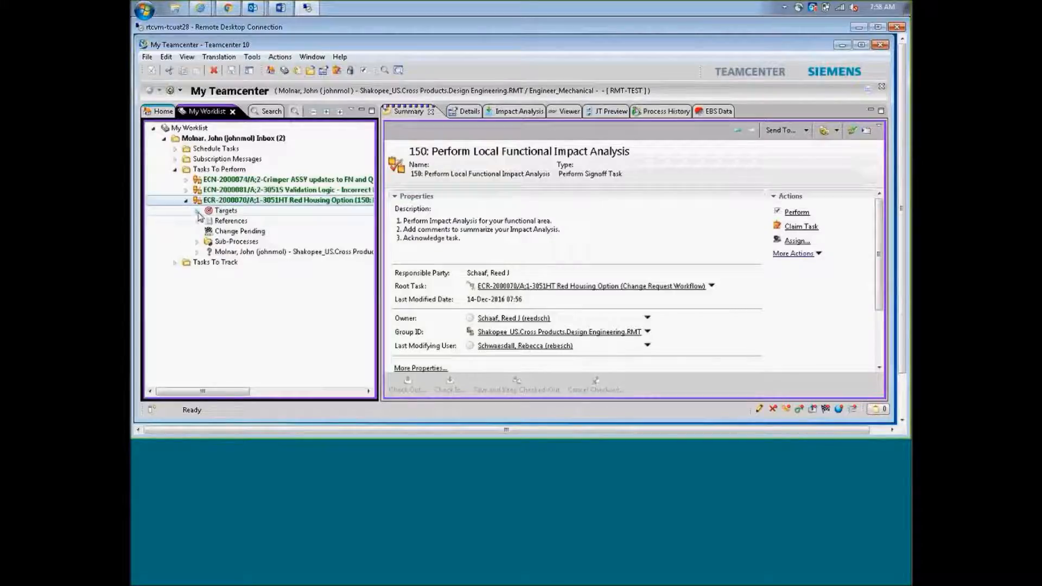
left_click(197, 211)
left_click(228, 222)
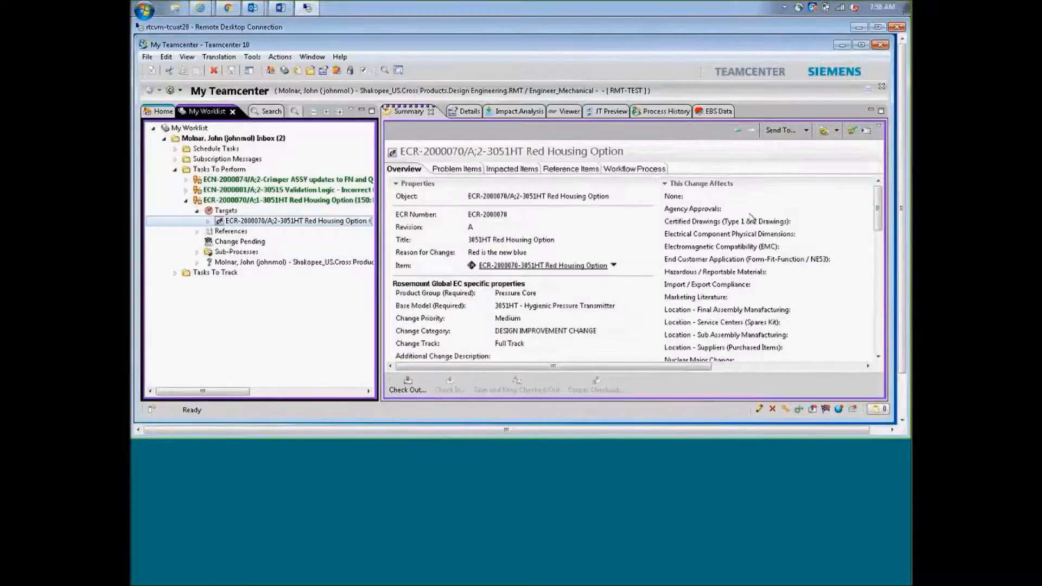
Expand ECR-2000070/A;2 through Impacted Items, DOC-000000328 and its xlsm dataset, then reselect the task
left_click_drag(879, 208, 883, 226)
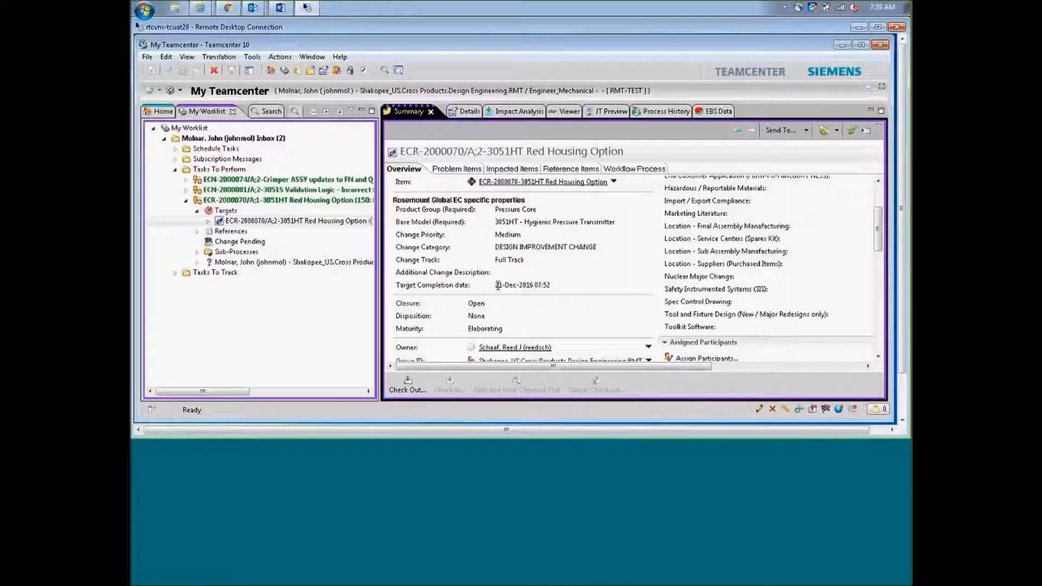
left_click(208, 222)
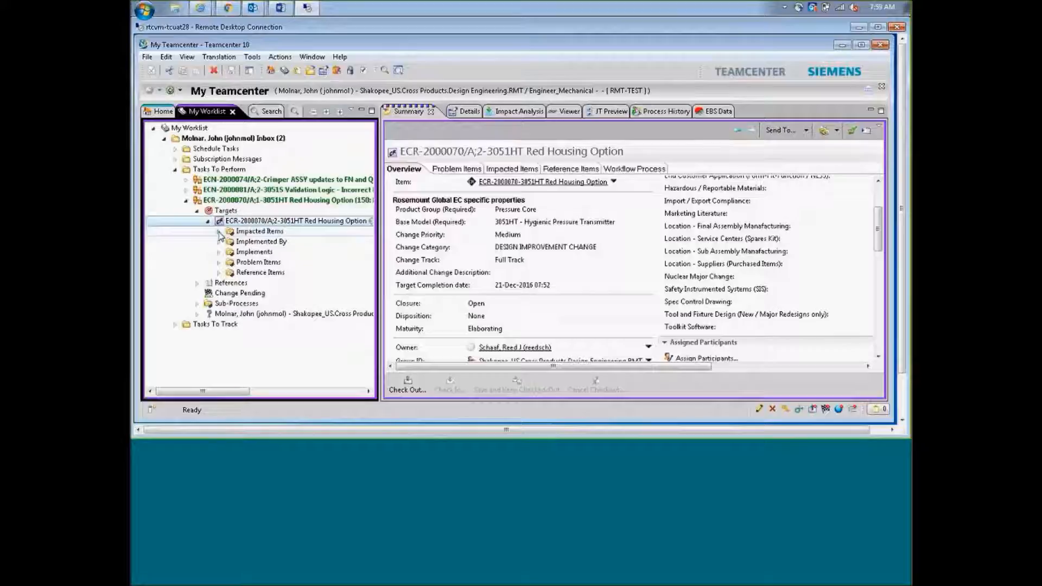
left_click(219, 232)
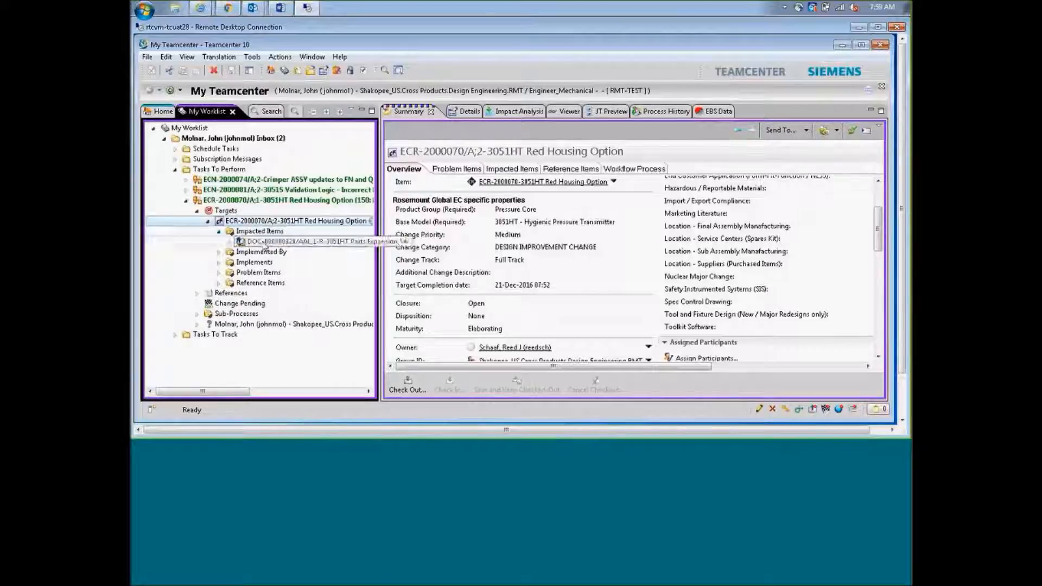
left_click(230, 242)
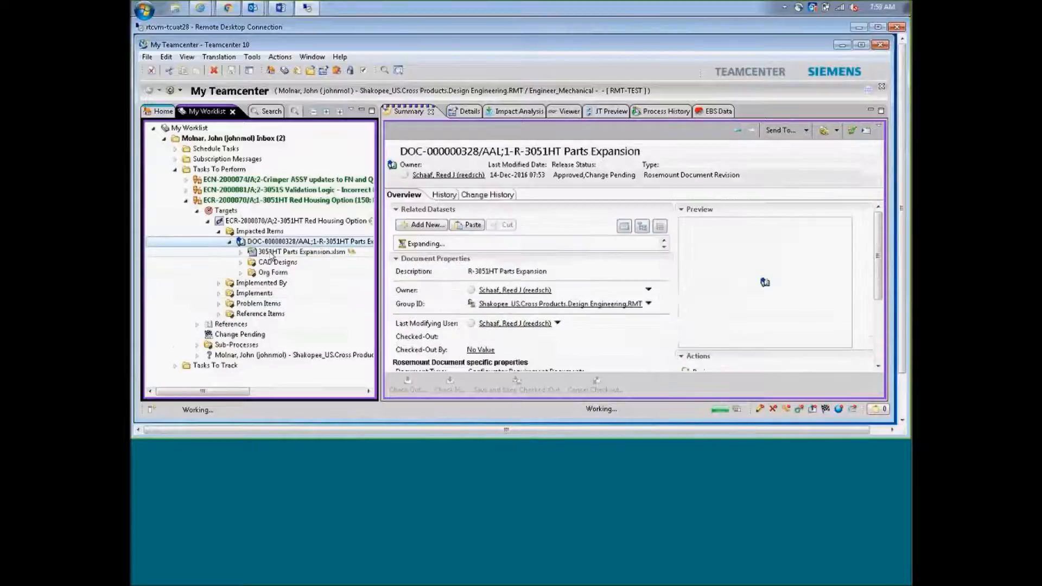
left_click(241, 252)
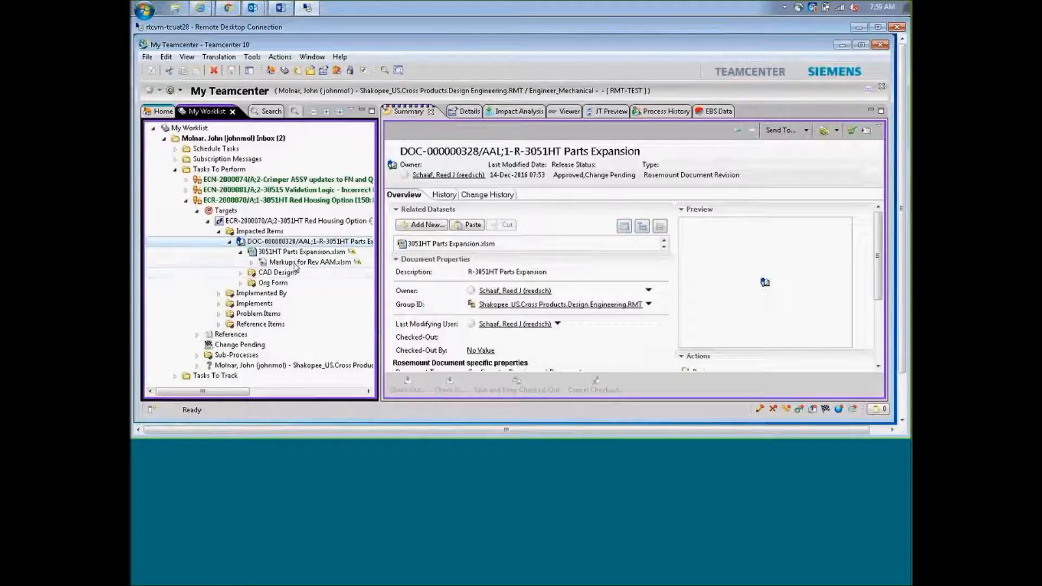
left_click(254, 200)
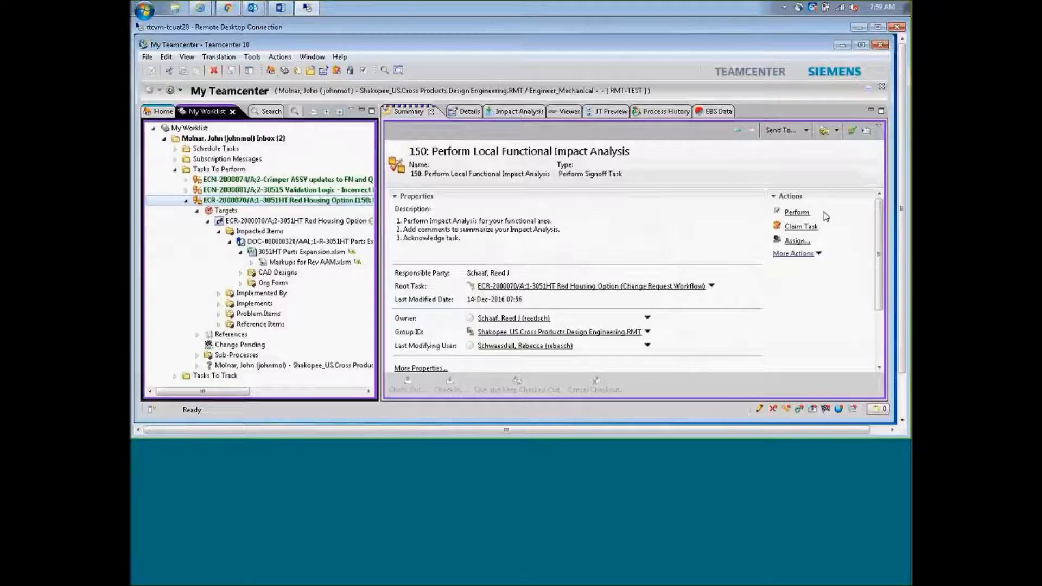
Acknowledge task 150 with the comment 'Typo - Drawing number should be -6835' and close the signoff
left_click(793, 214)
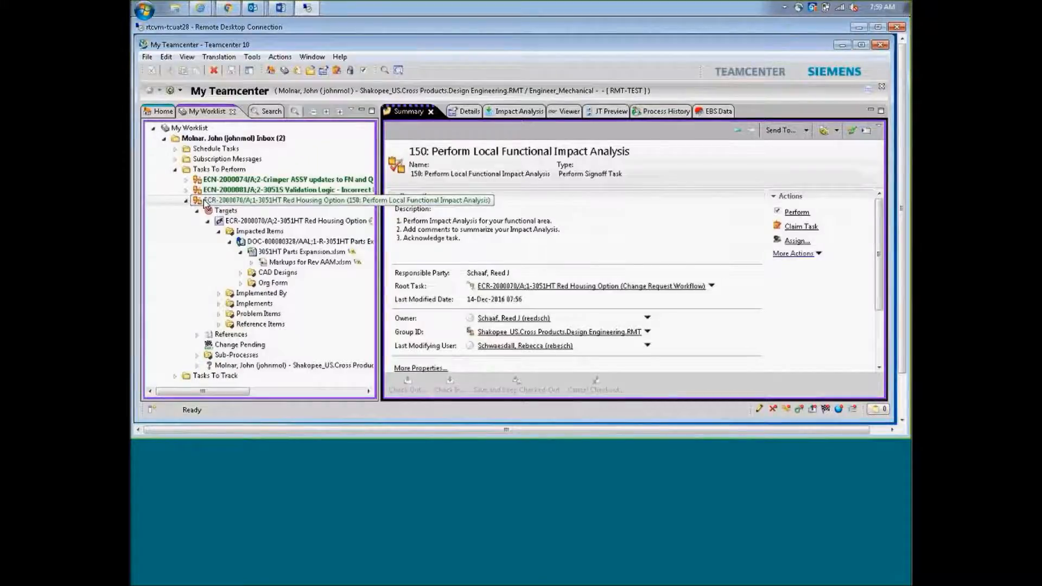
left_click(805, 217)
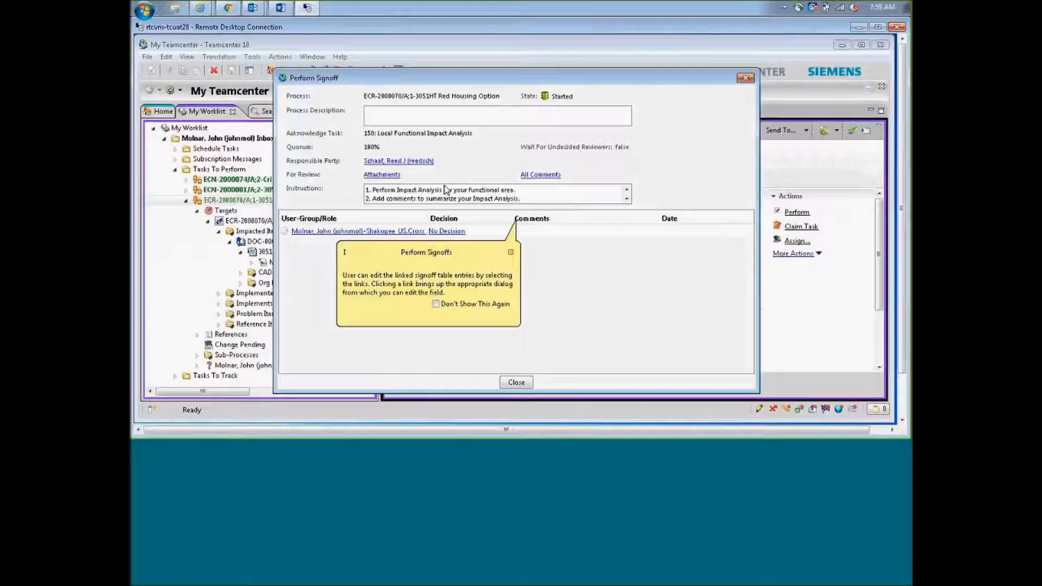
scroll(627, 196, "down", 2)
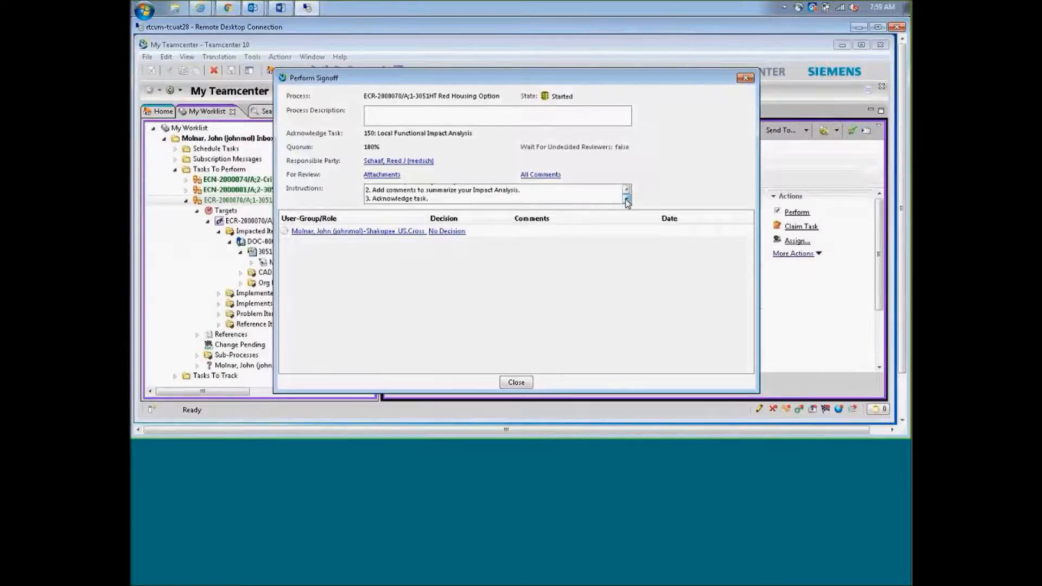
left_click(442, 232)
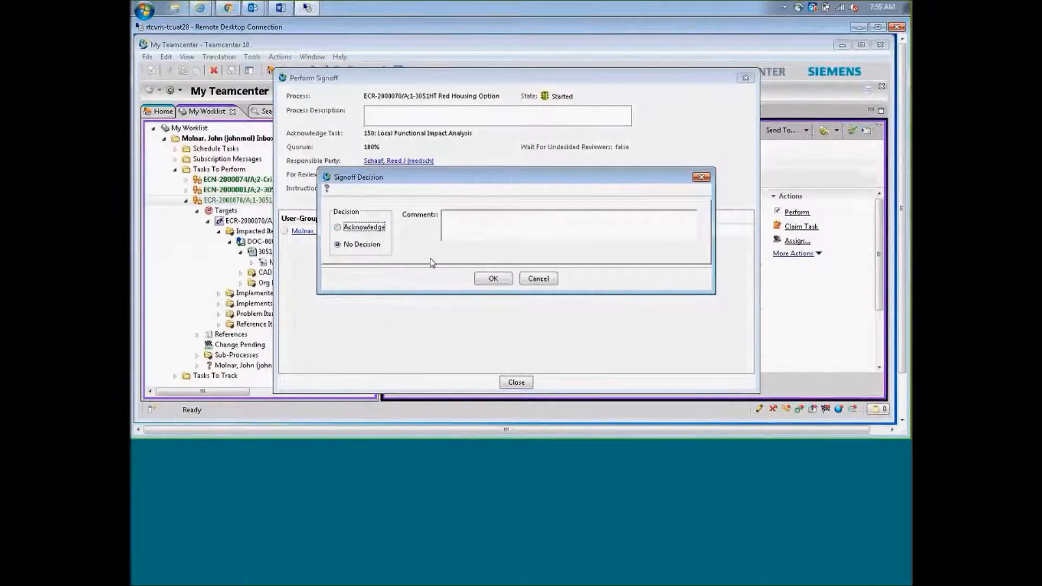
left_click(508, 225)
type("rawing number should be -6835")
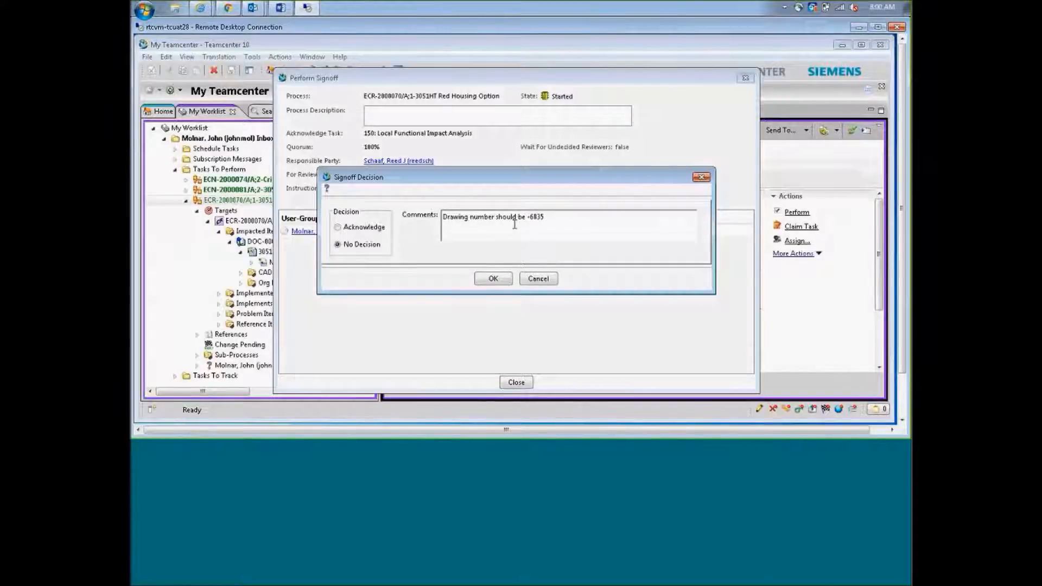
left_click(444, 216)
type("Typo -")
left_click(377, 230)
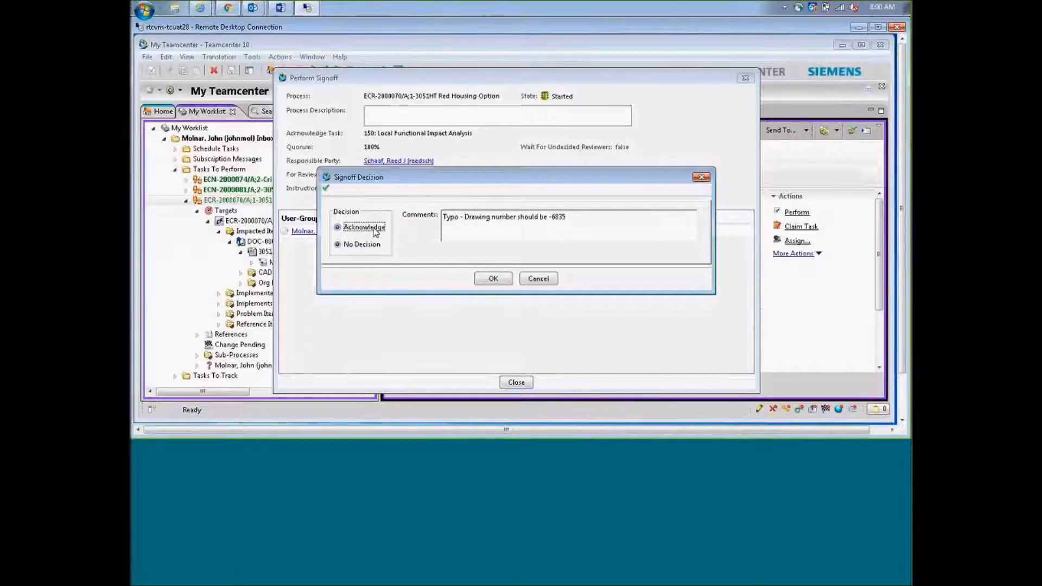
left_click(493, 280)
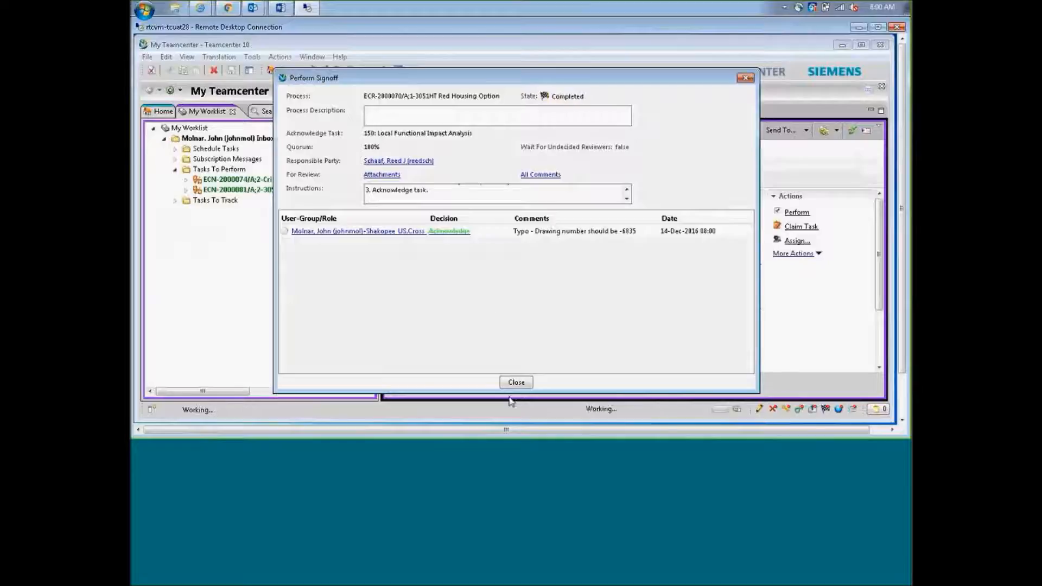
left_click(516, 382)
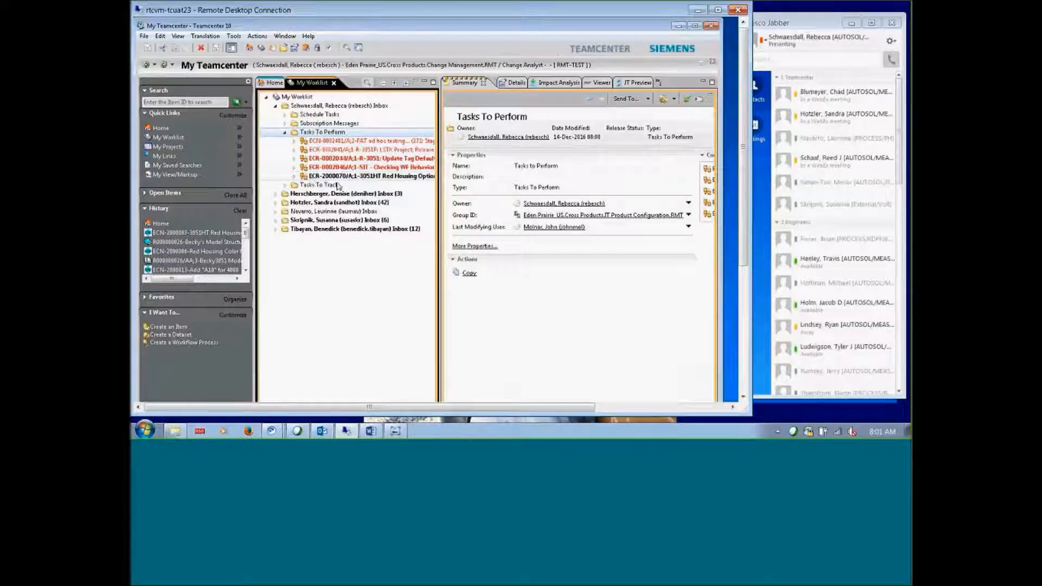
Widen the window, expand the ECR-2000070 task's Targets, and open the ECR's Assign Participants list
left_click(293, 177)
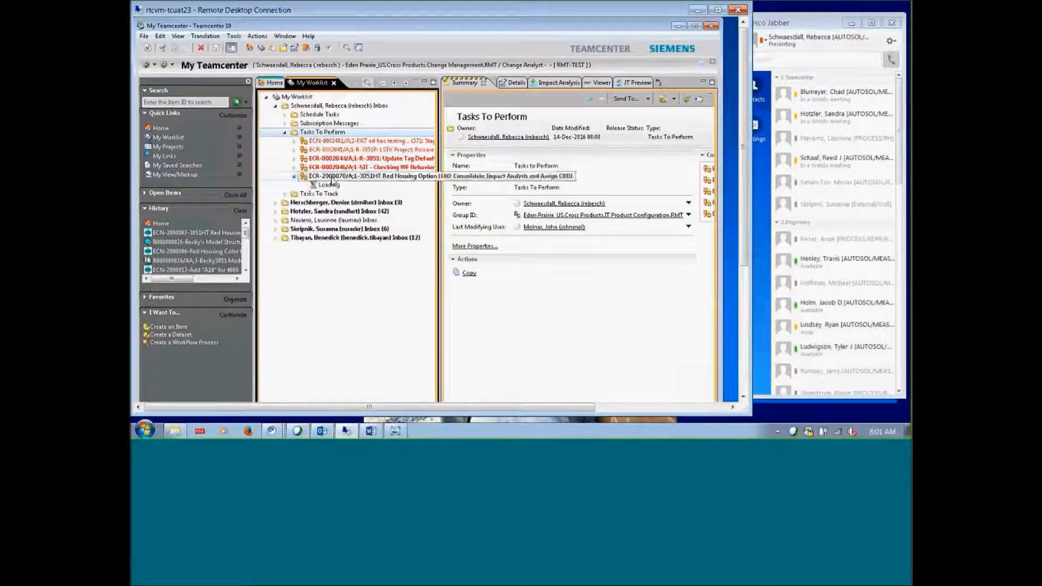
left_click(332, 177)
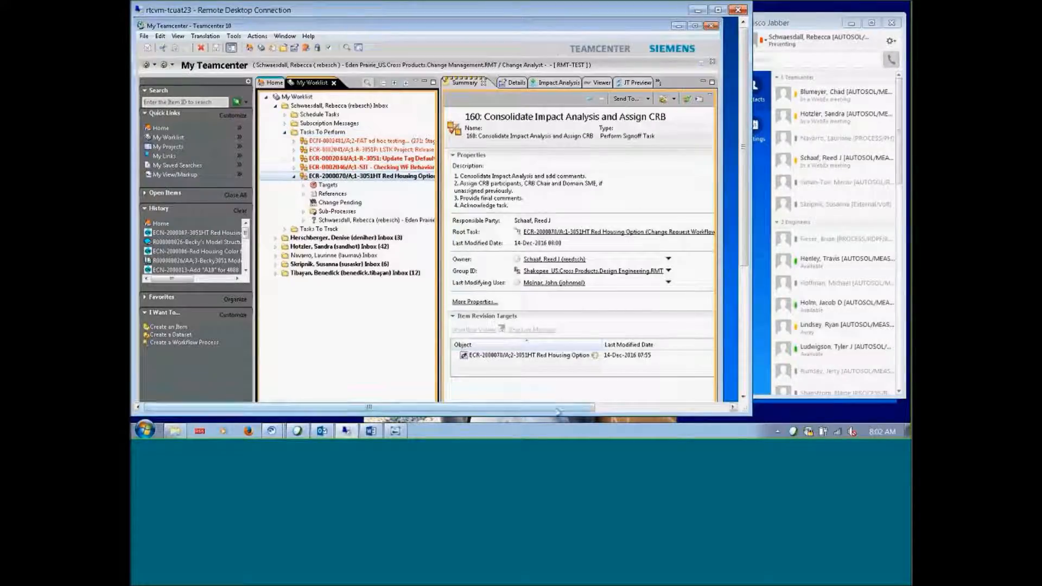
mouse_move(552, 408)
left_mouse_down()
mouse_move(621, 398)
mouse_move(568, 402)
left_mouse_up()
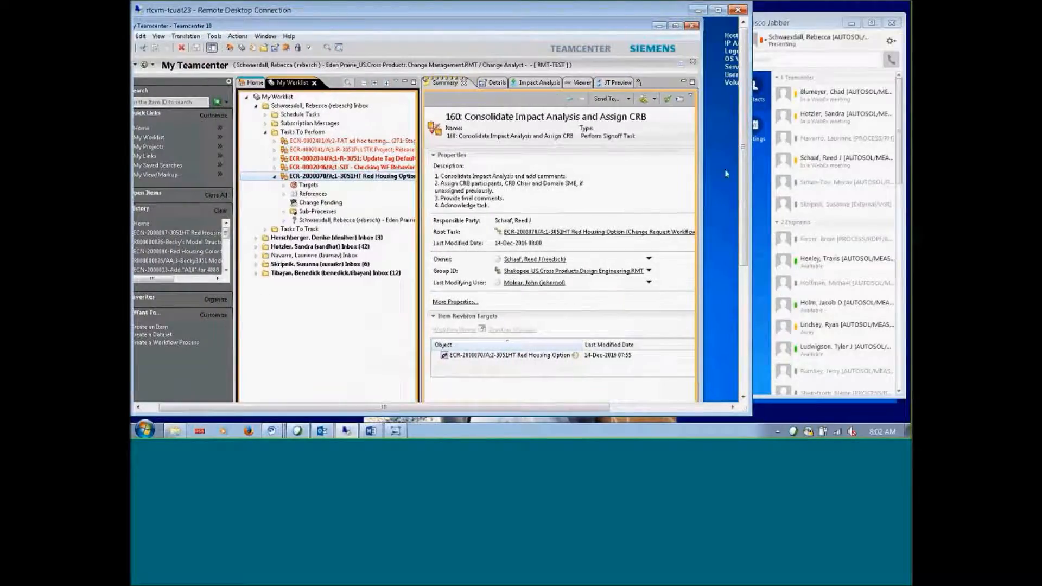
left_click_drag(701, 167, 728, 167)
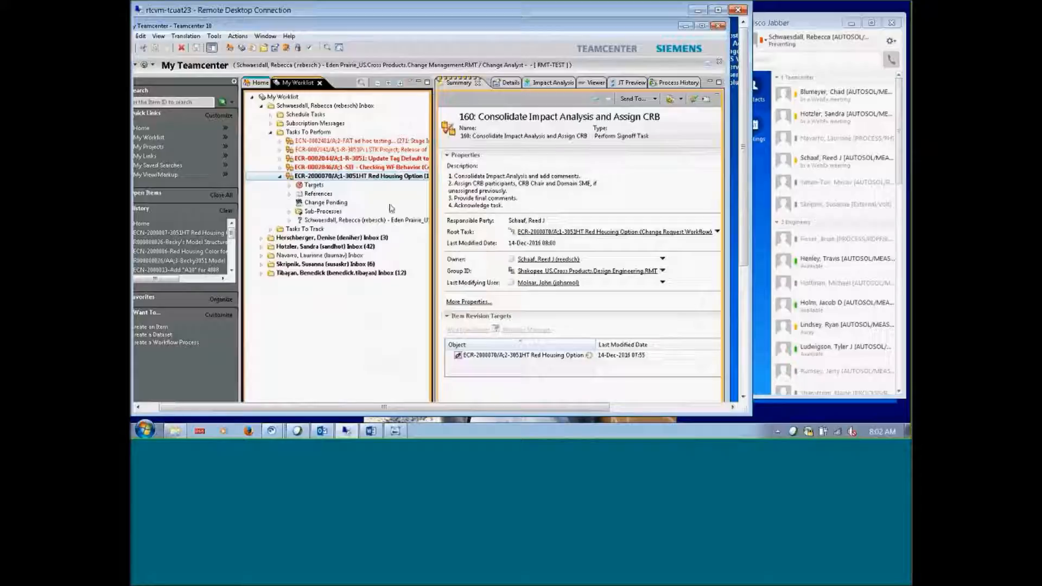
left_click(280, 176)
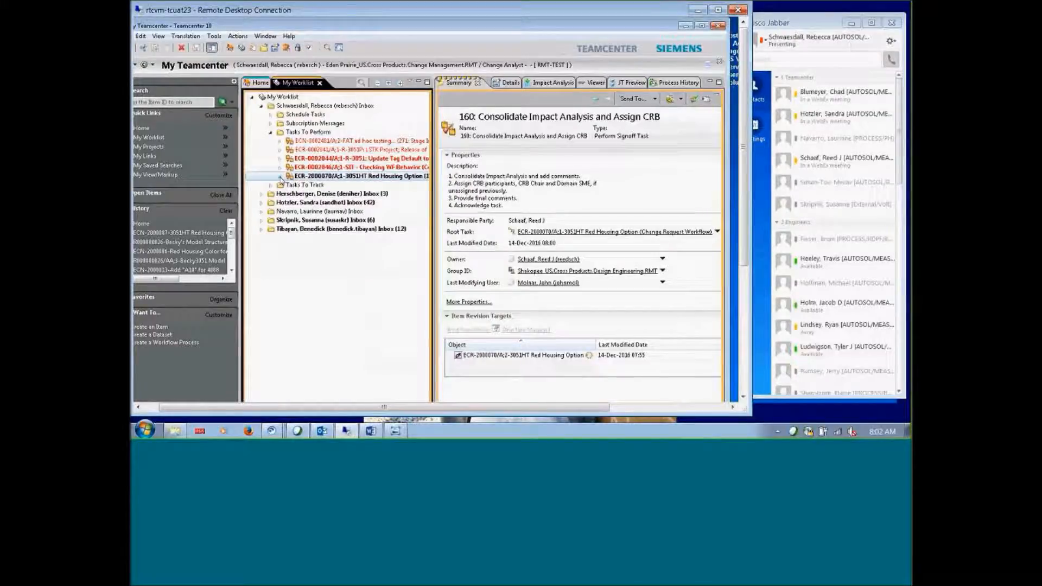
left_click(280, 176)
left_click(289, 185)
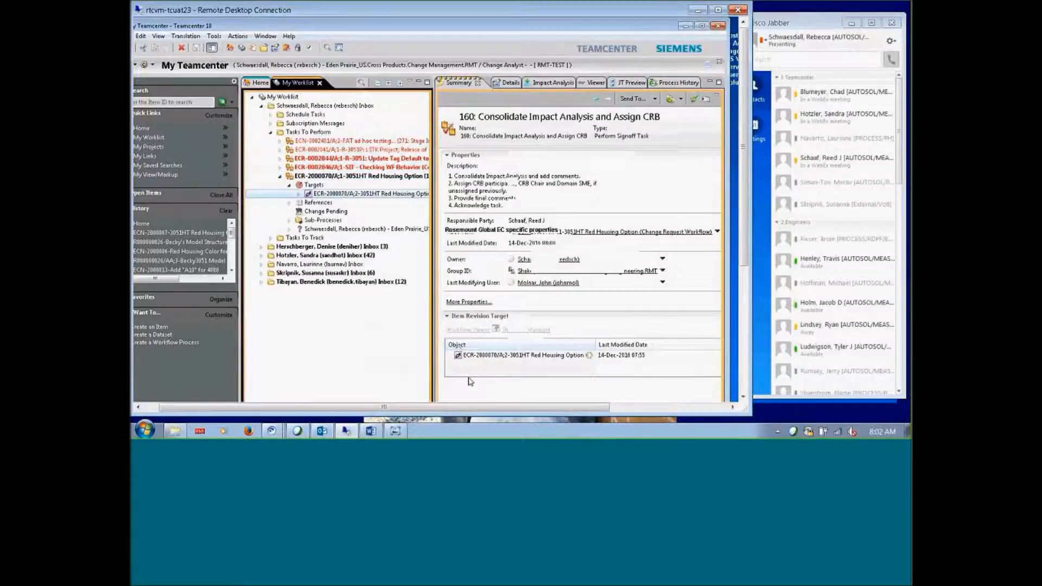
left_click_drag(521, 406, 591, 403)
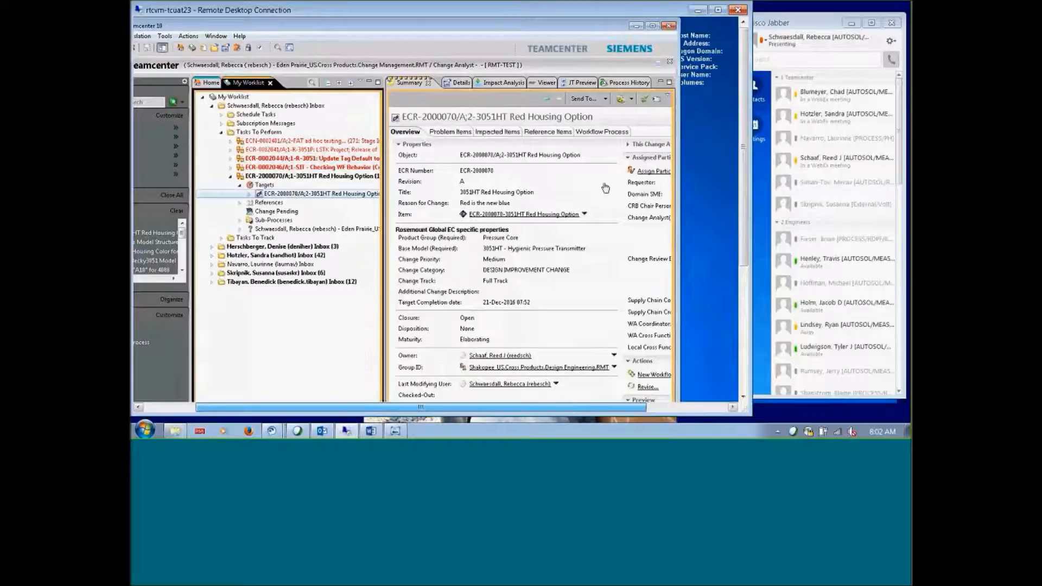
left_click(649, 172)
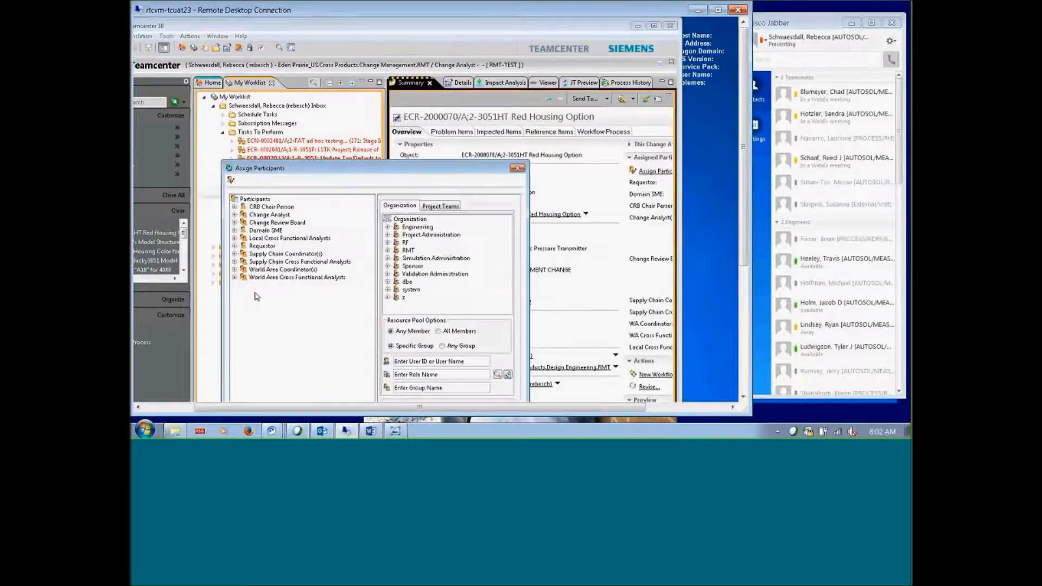
Review the Change Review Board members, close Assign Participants, and reselect the ECR task and revision
left_click(235, 222)
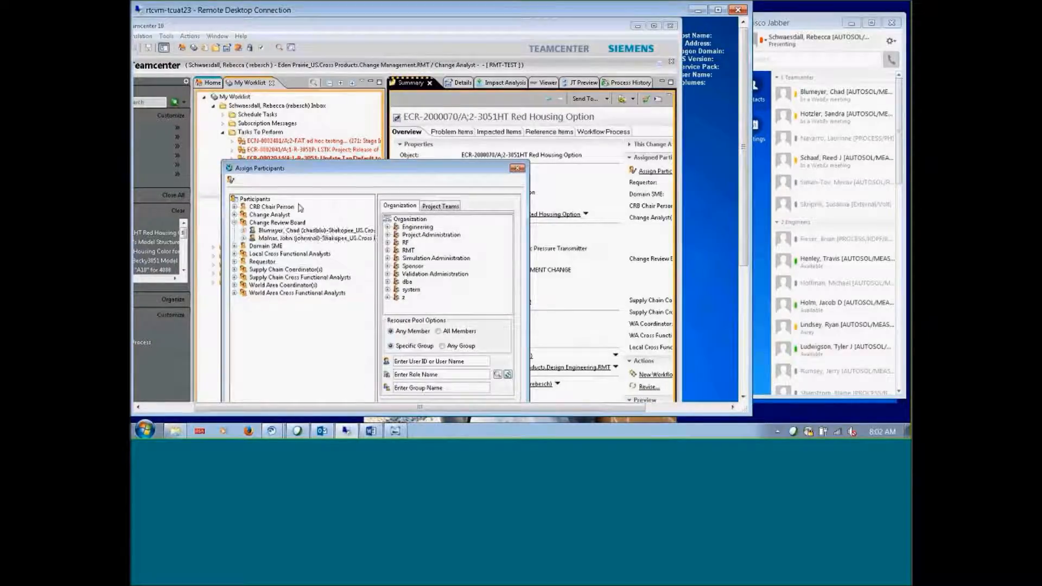
left_click(516, 170)
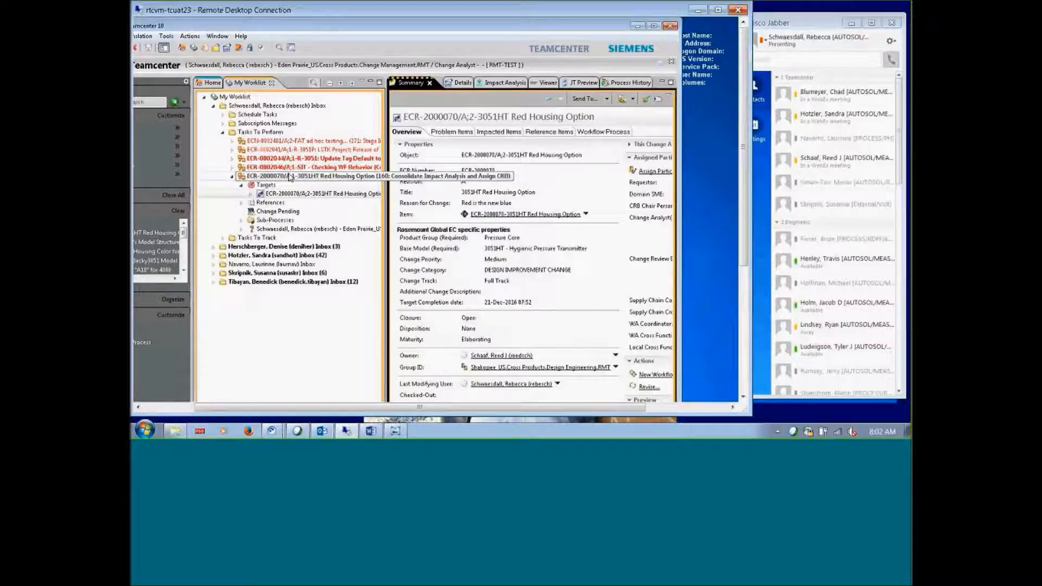
left_click(291, 177)
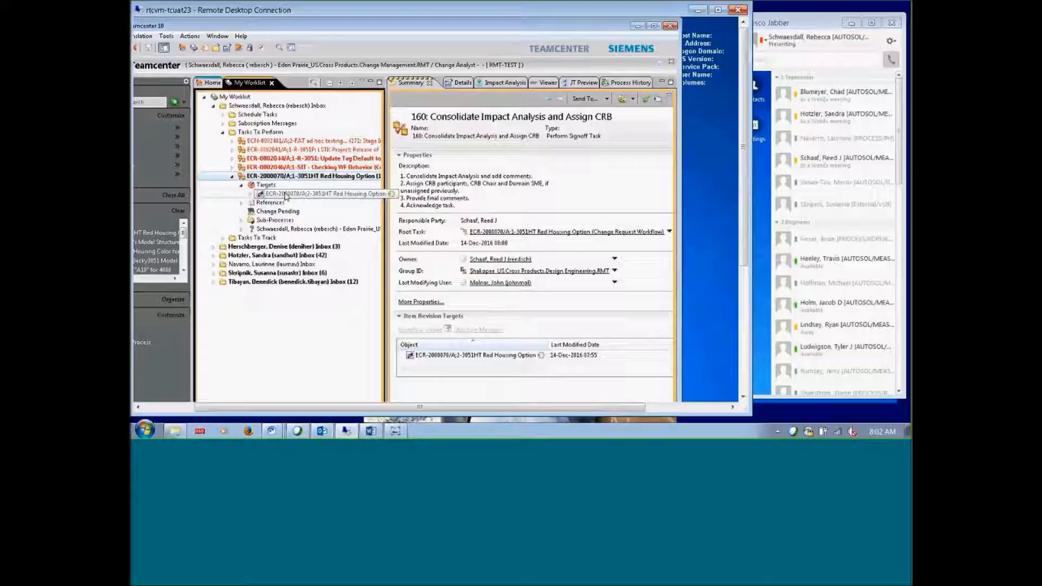
left_click(285, 194)
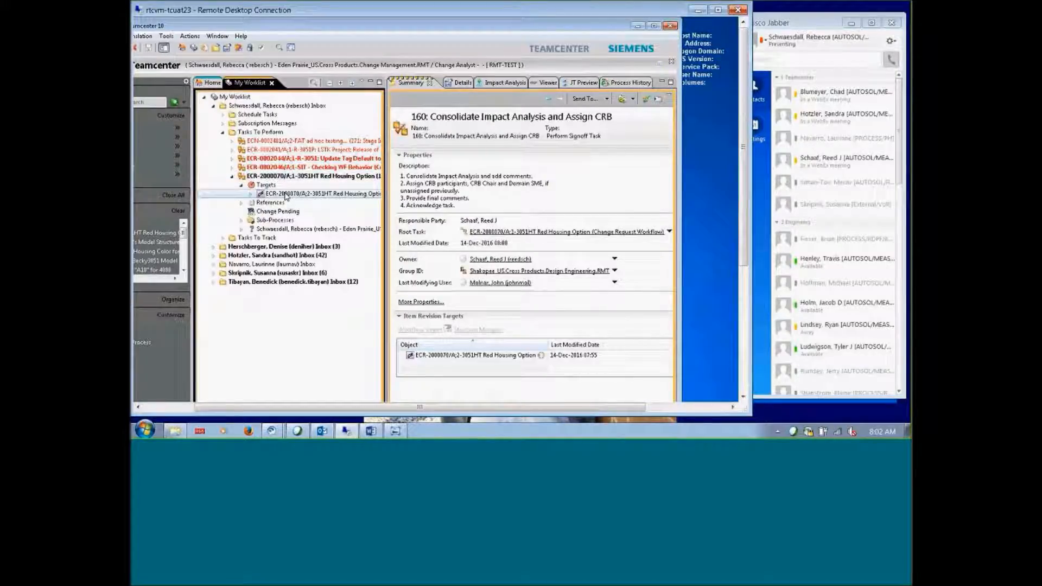
Open the ECR-2000070 target revision in the Workflow Viewer via Send To
right_click(285, 194)
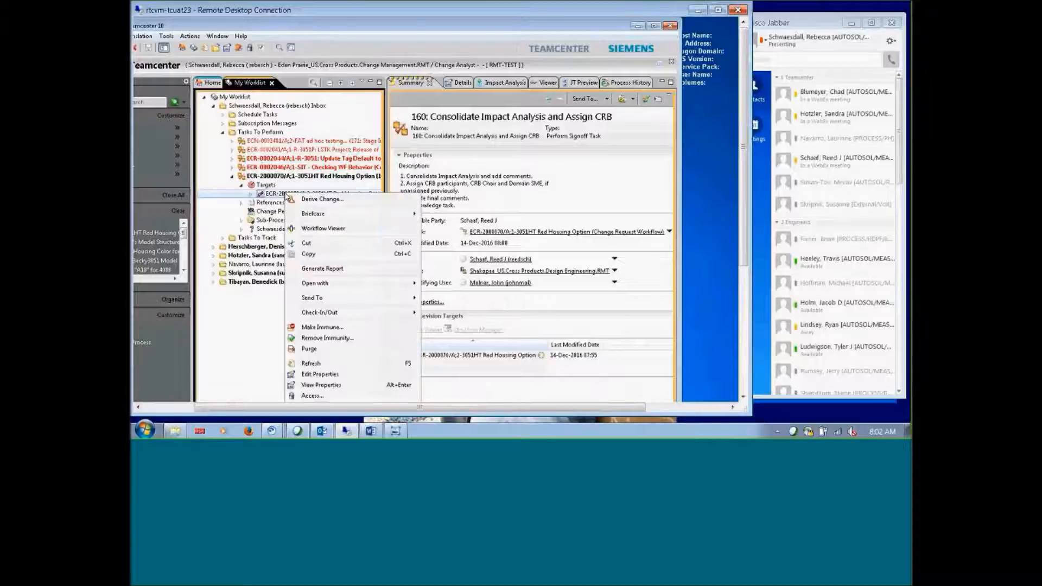
mouse_move(320, 299)
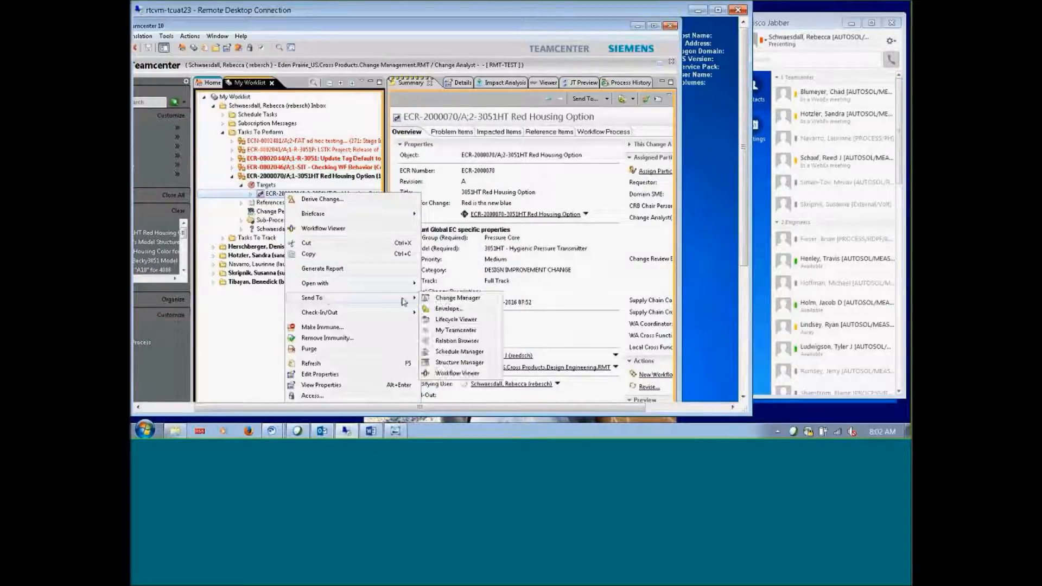
left_click(448, 374)
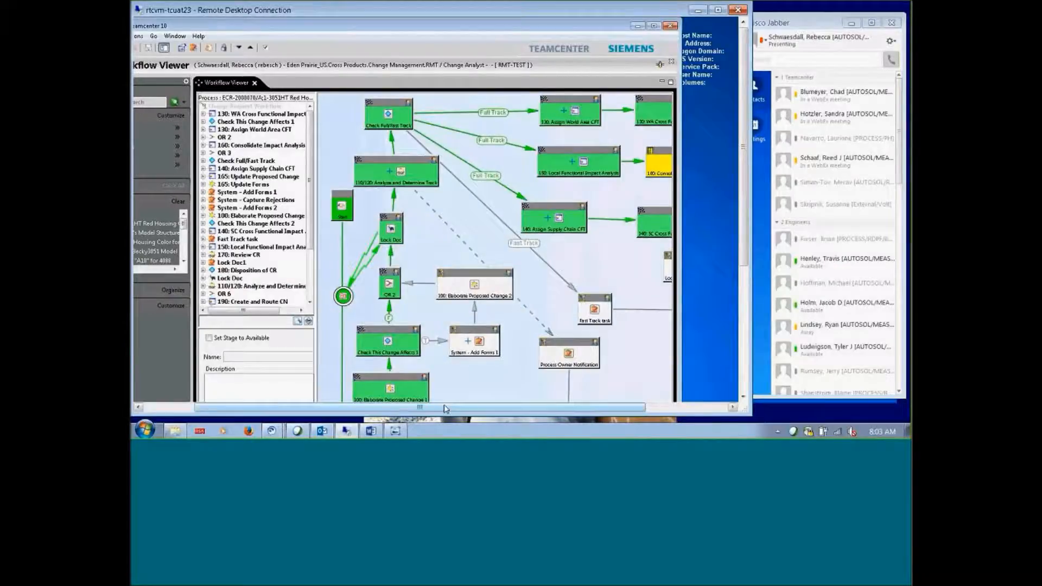
left_click_drag(445, 408, 484, 406)
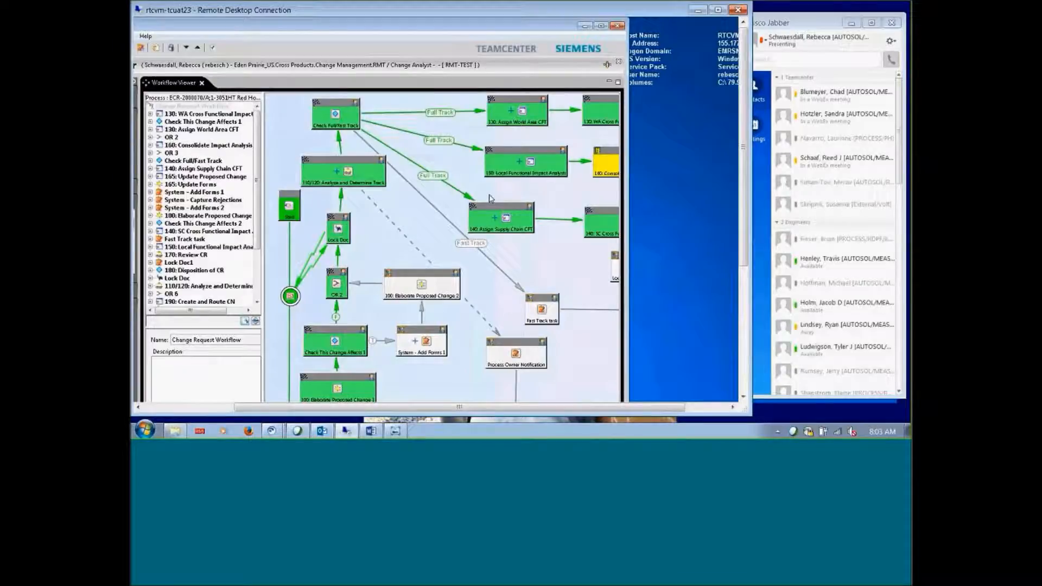
Read task 150's signoff comments, then close the signoff dialogs and the Workflow Viewer
double_click(533, 161)
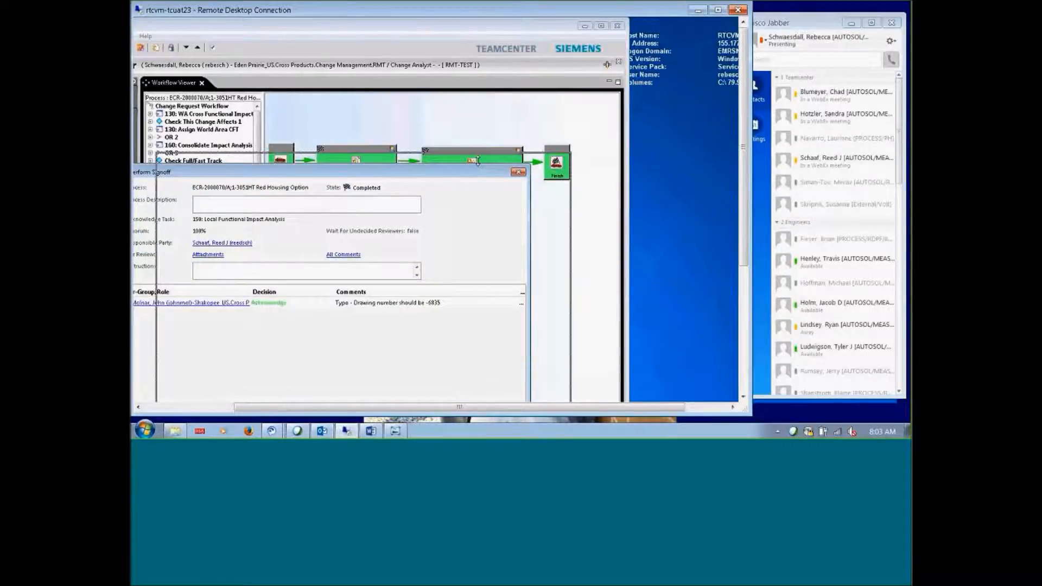
left_click_drag(436, 175, 476, 163)
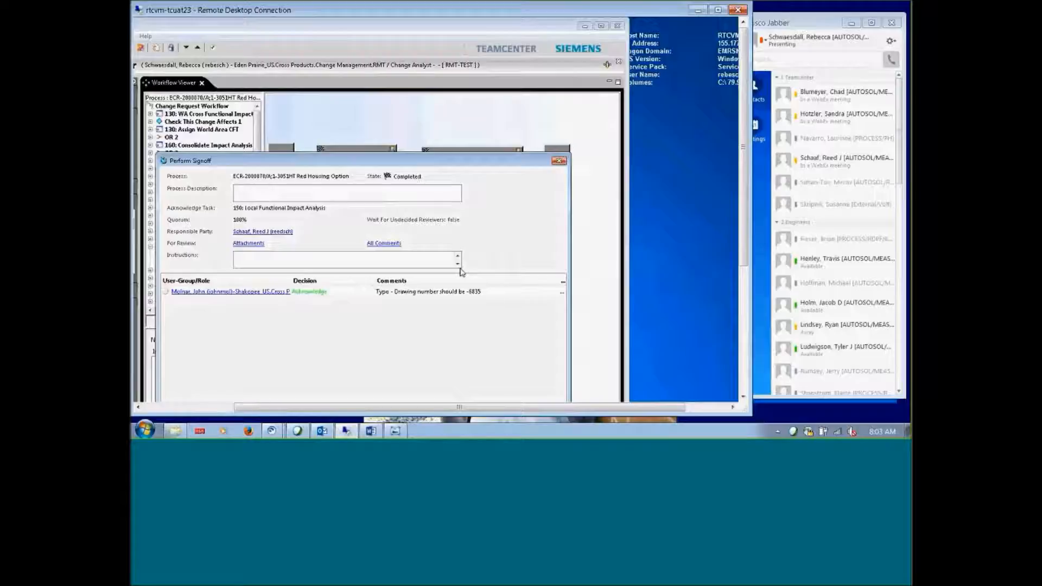
left_click(381, 245)
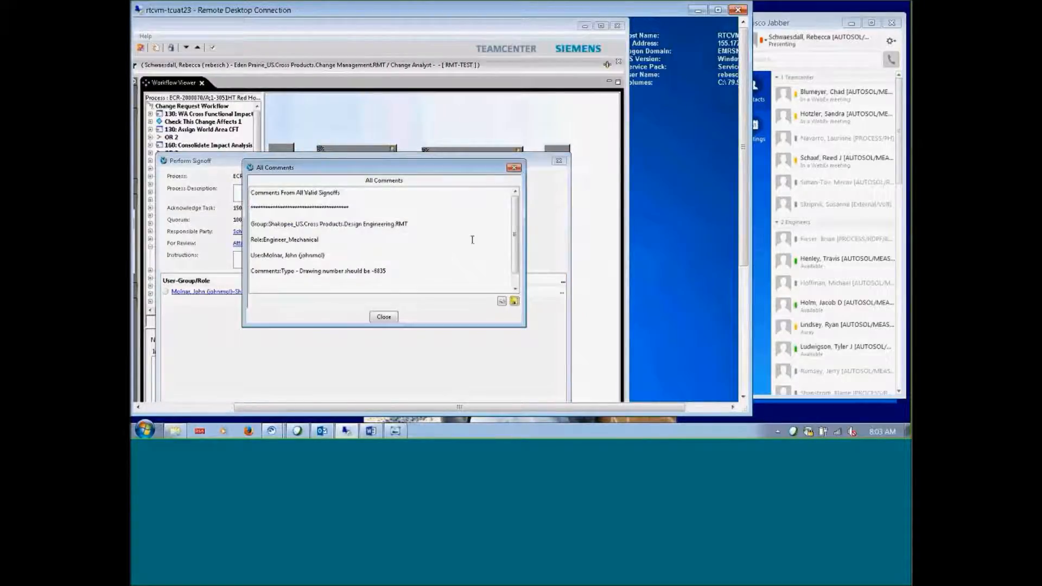
left_click_drag(517, 234, 517, 275)
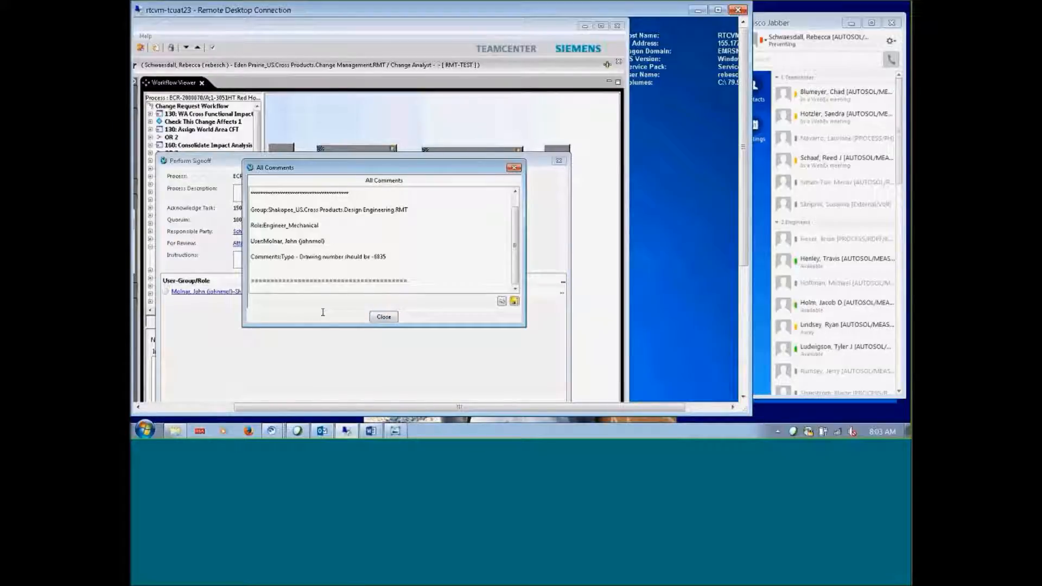
left_click(384, 317)
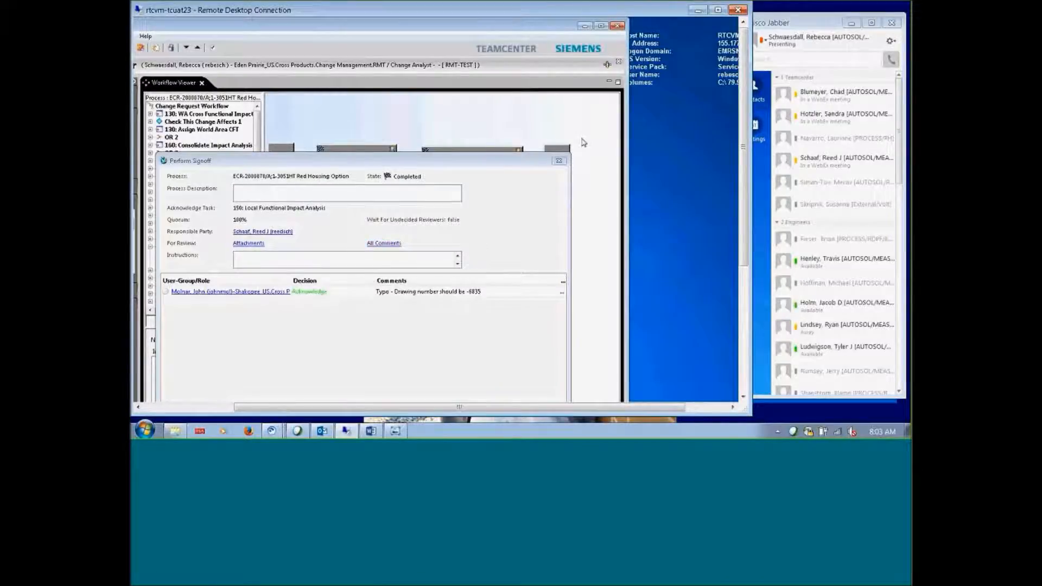
left_click(558, 161)
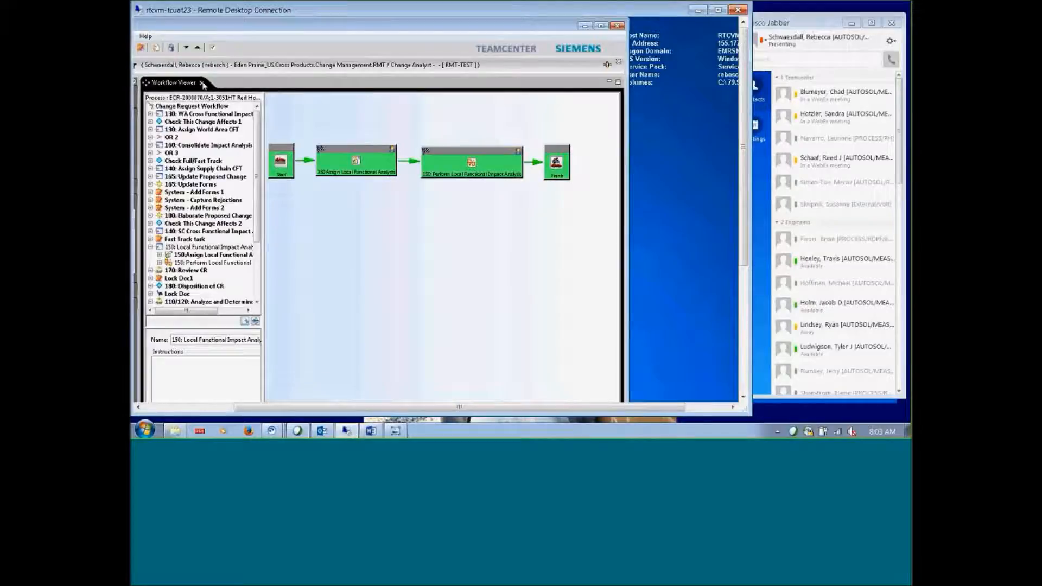
left_click(202, 83)
Acknowledge task 160 with a pasted comment on impact consolidation, CRB assignment and the drawing-number disagreement
left_click(211, 176)
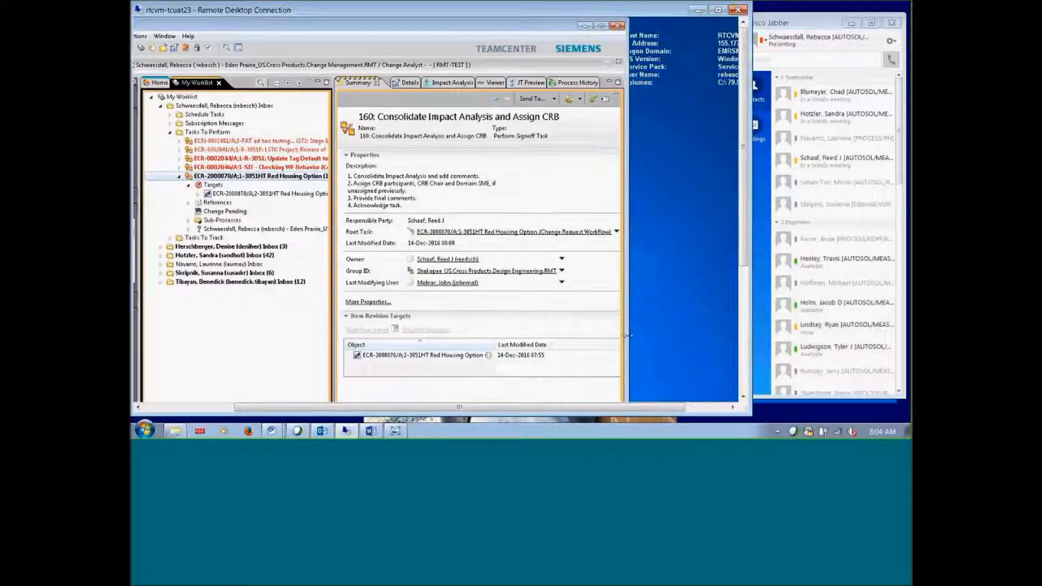
left_click_drag(627, 336, 713, 325)
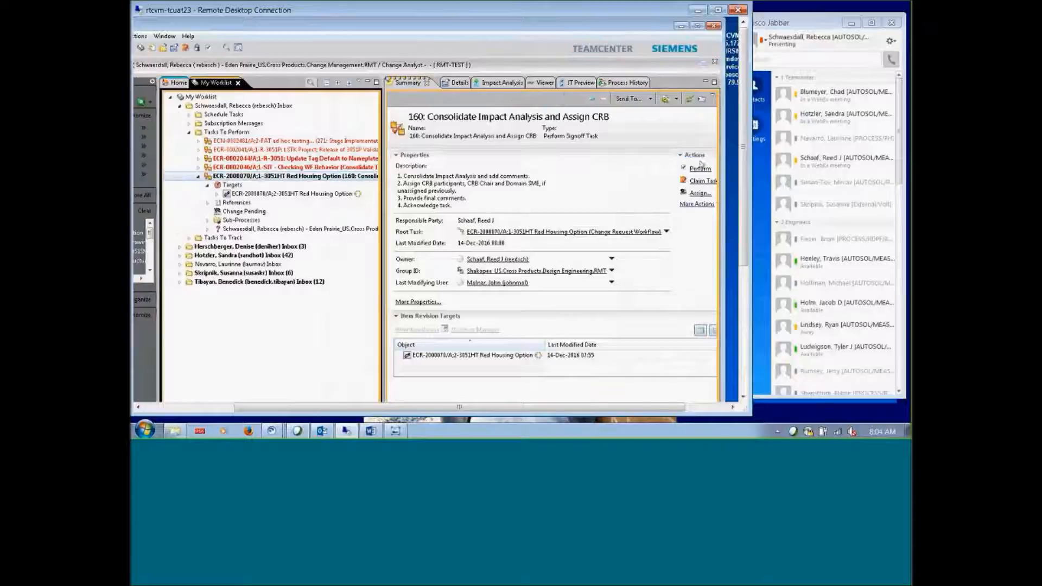
left_click(699, 170)
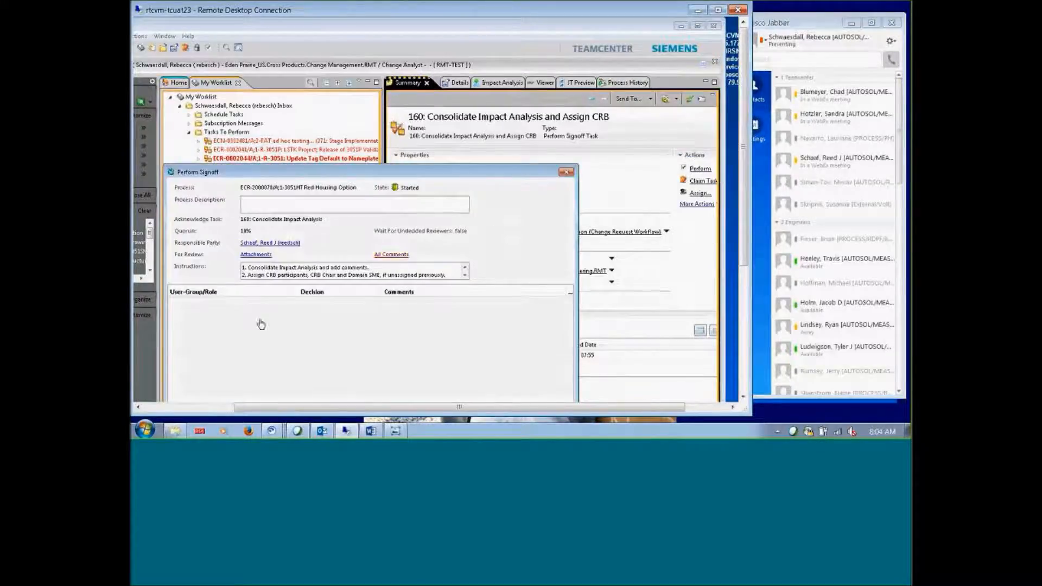
left_click(314, 302)
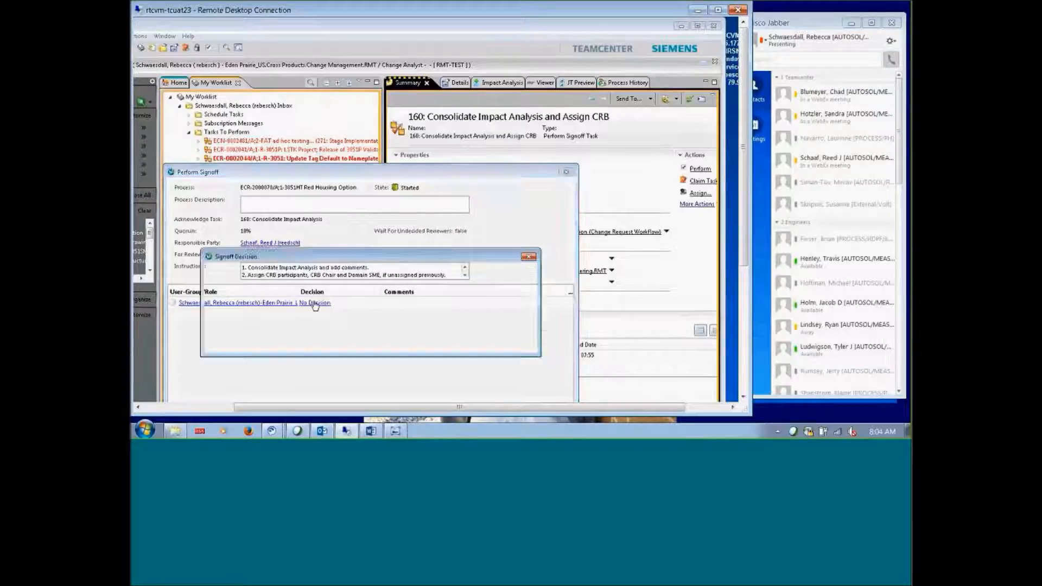
left_click(258, 300)
left_click(330, 295)
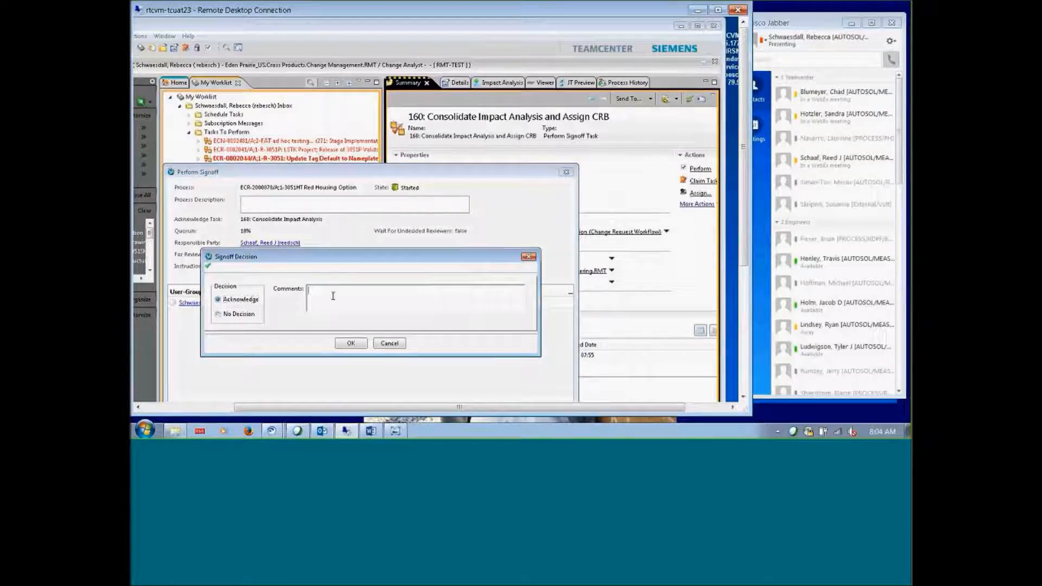
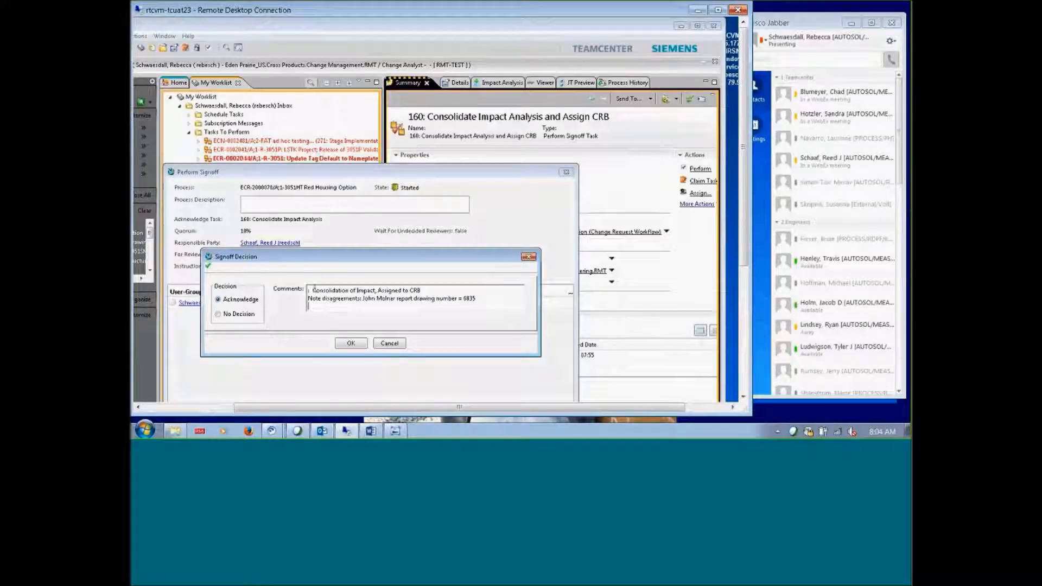
key("Delete")
left_click(351, 344)
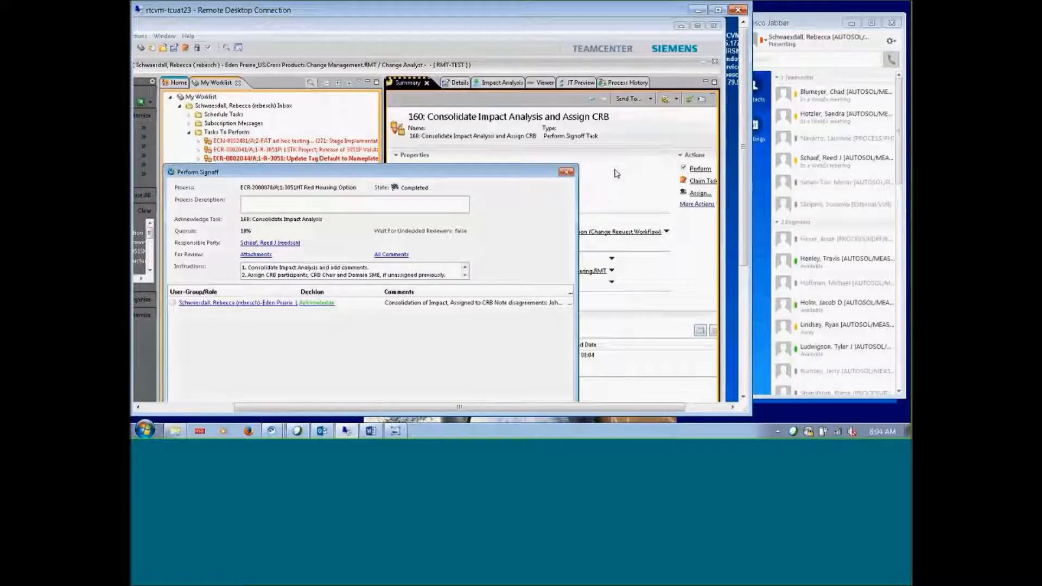
left_click(565, 172)
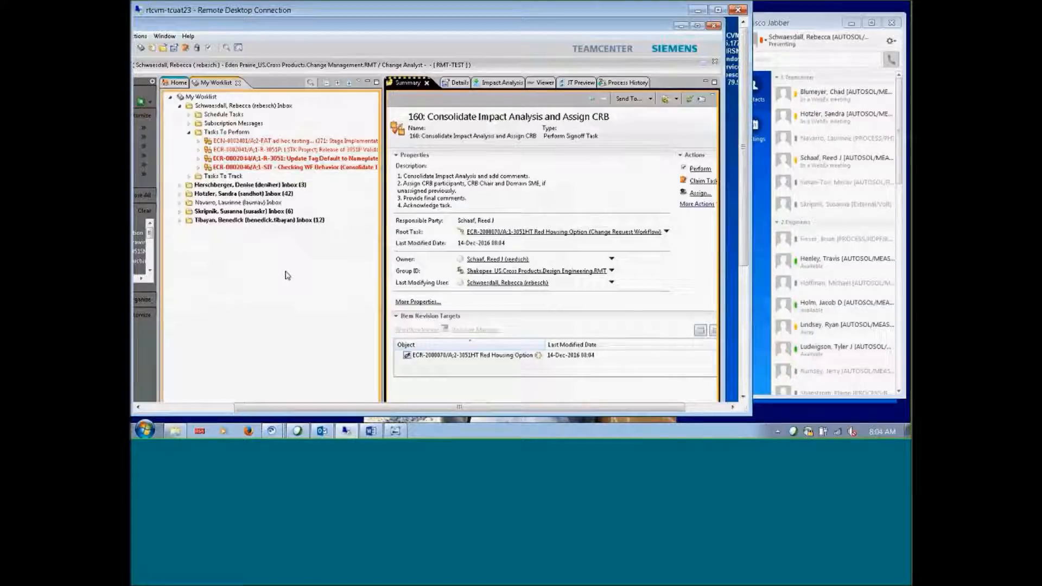
Nudge the Remote Desktop window slightly right by dragging its title bar
left_click(340, 11)
left_click_drag(340, 11, 347, 18)
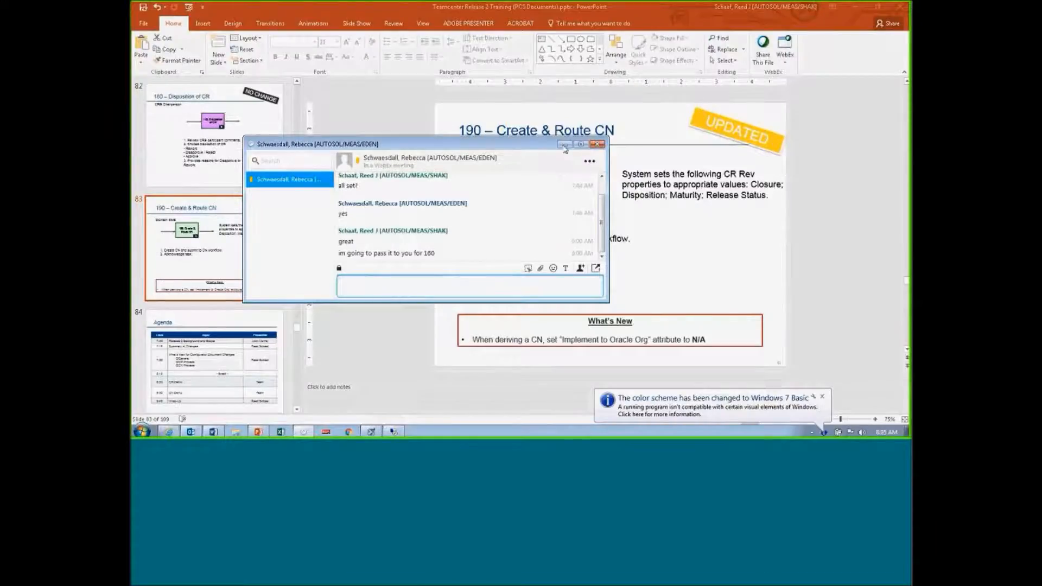
Put away the chat, return to Teamcenter, and enlarge the All Comments window to read the Consolidation of Impact comment
left_click(564, 144)
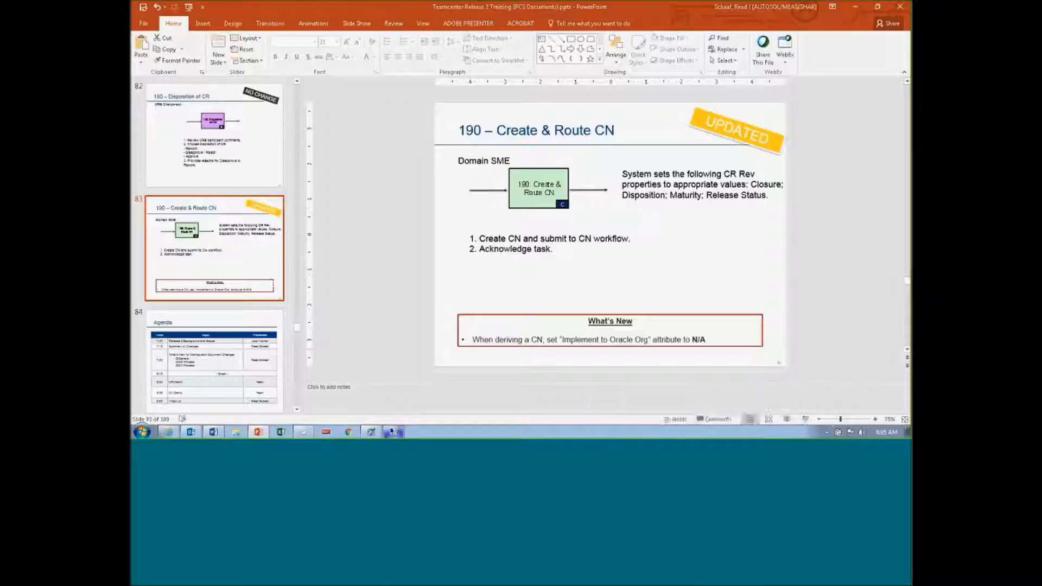
left_click(395, 433)
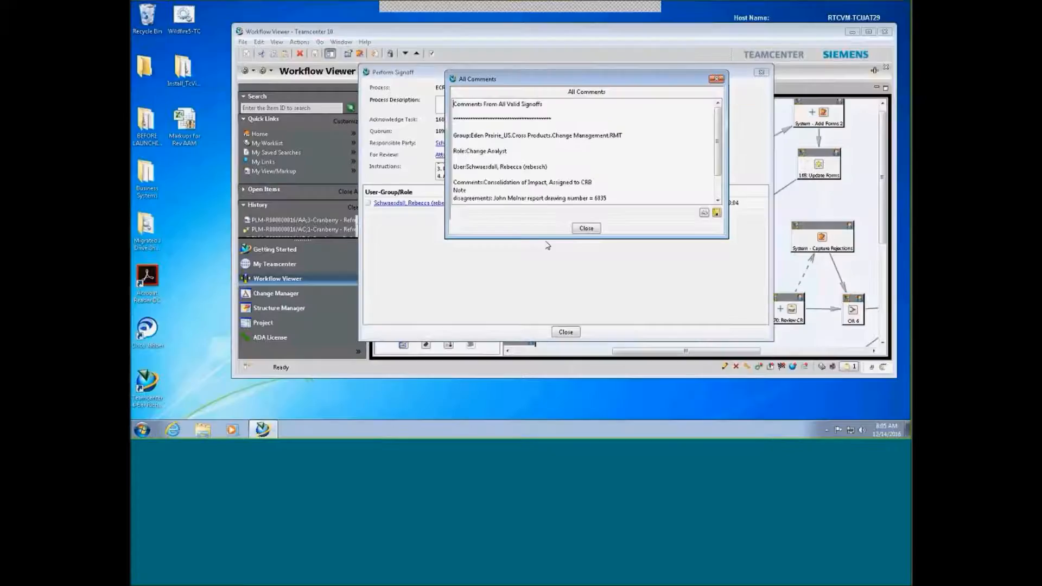
left_click(584, 229)
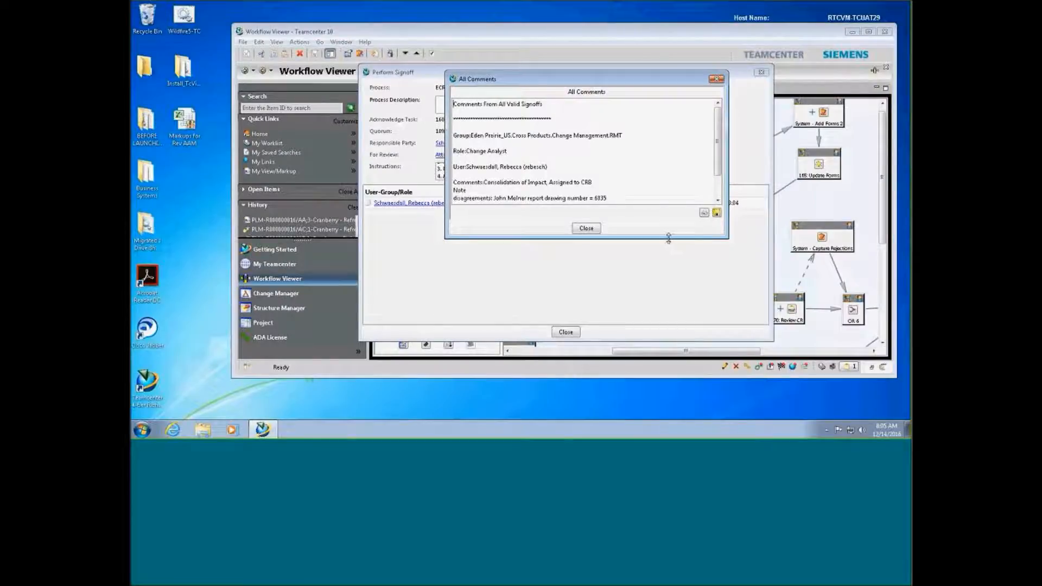
left_click_drag(668, 239, 667, 294)
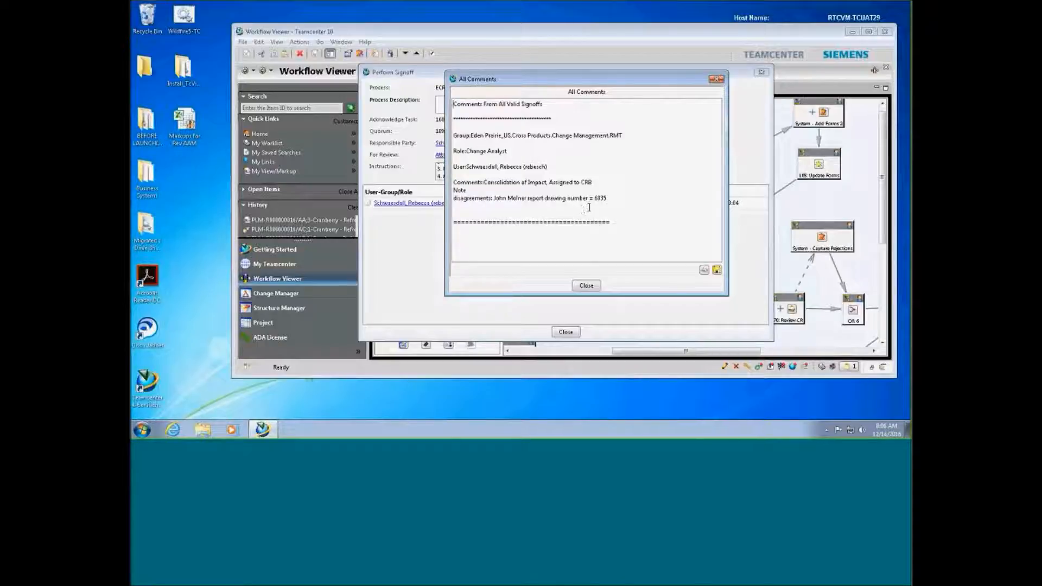
Close the All Comments and signoff dialogs and open My Worklist in My Teamcenter
left_click(586, 284)
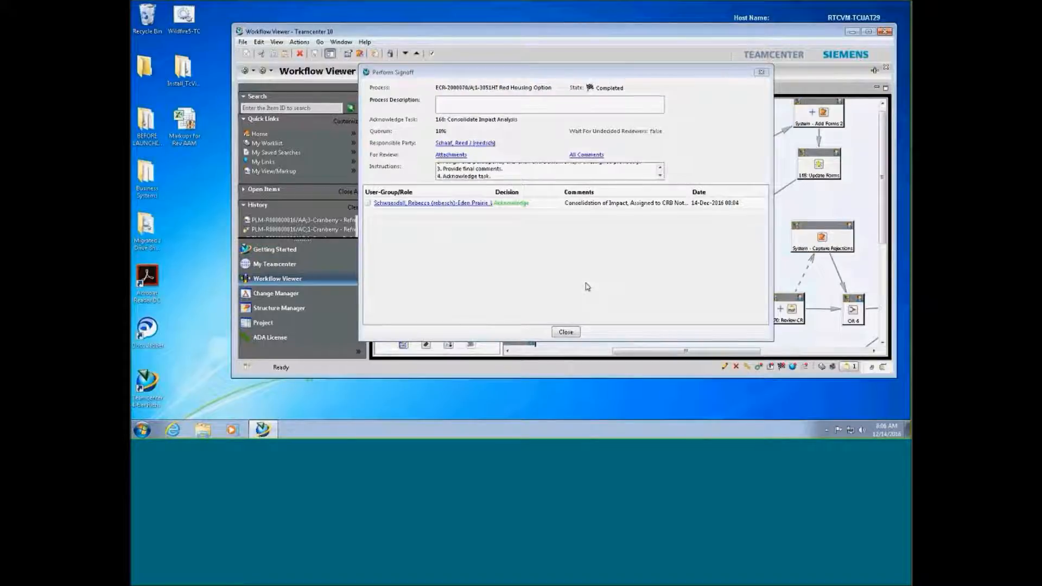
left_click(564, 332)
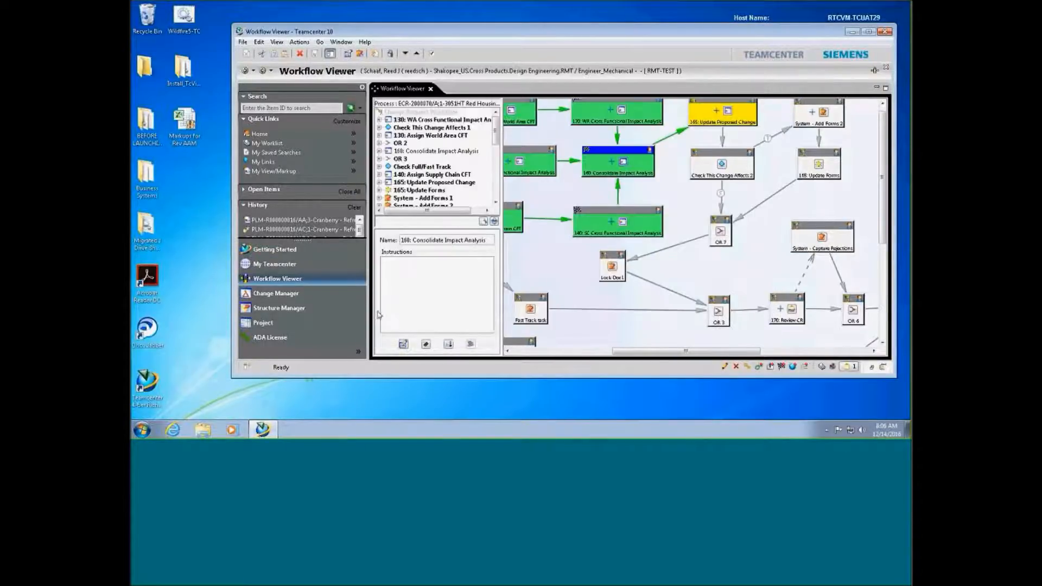
left_click(307, 266)
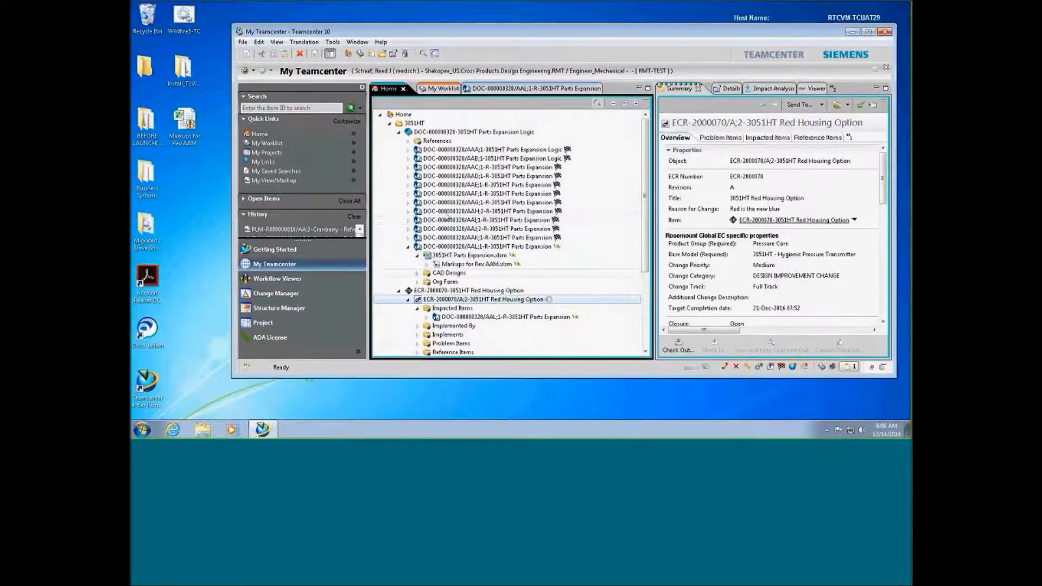
left_click(441, 89)
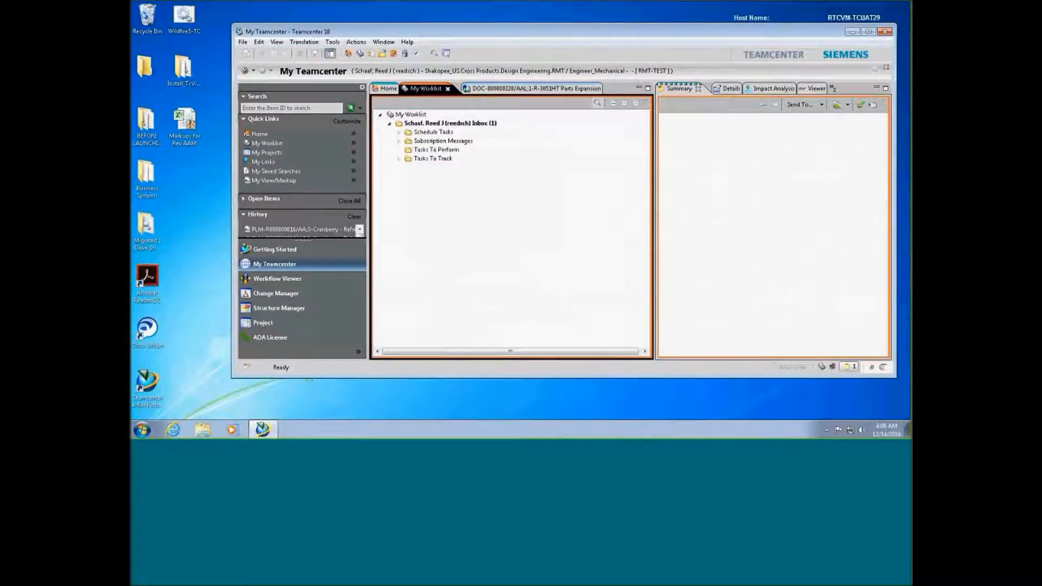
Expand Tasks To Perform > ECR-2000070 > Targets > Impacted Items and select Markups for Rev AAM.xlsm
left_click(408, 143)
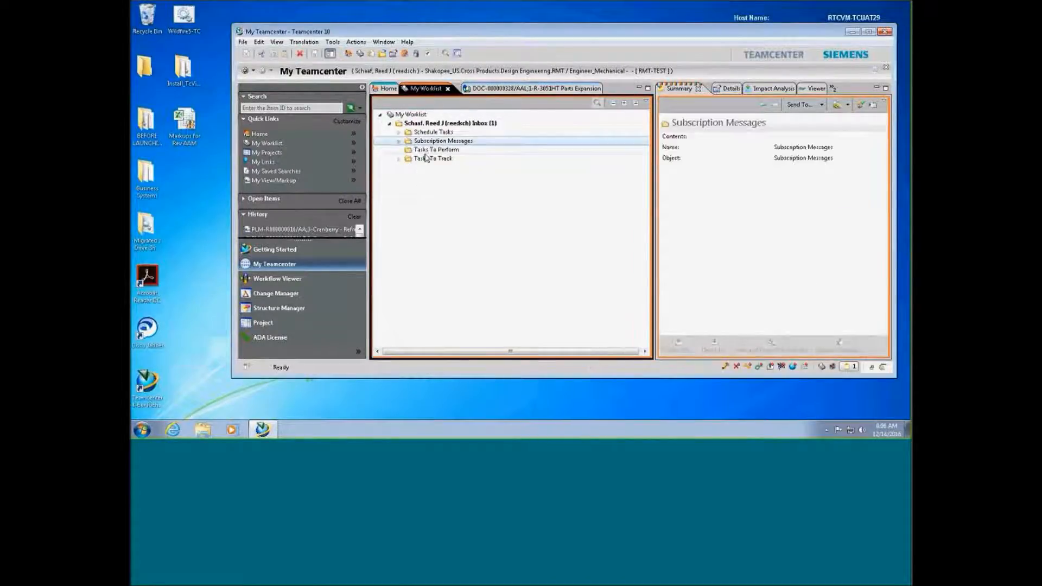
left_click(426, 159, "shift")
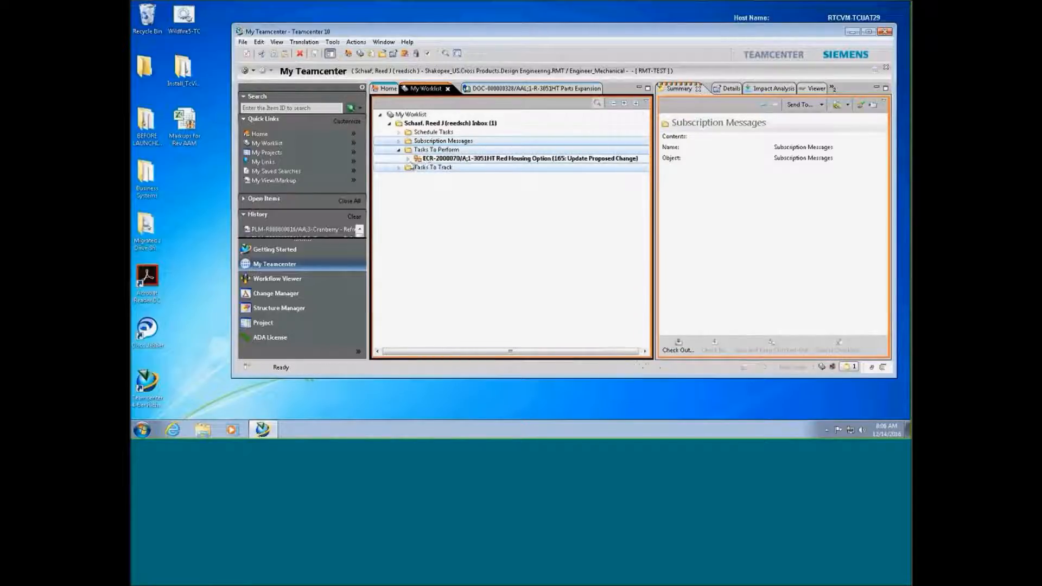
left_click(408, 158)
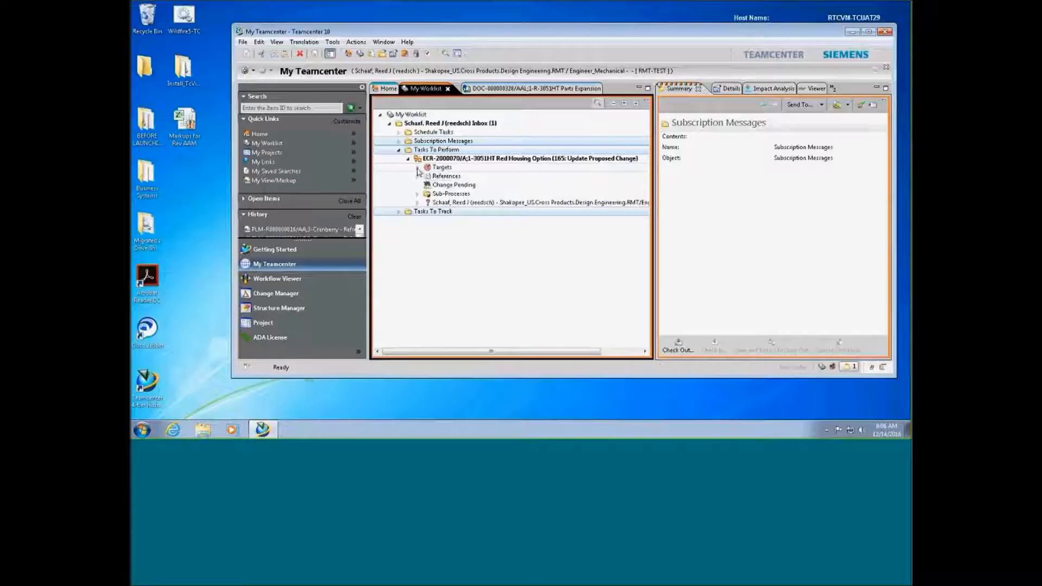
left_click(417, 167)
left_click(427, 176)
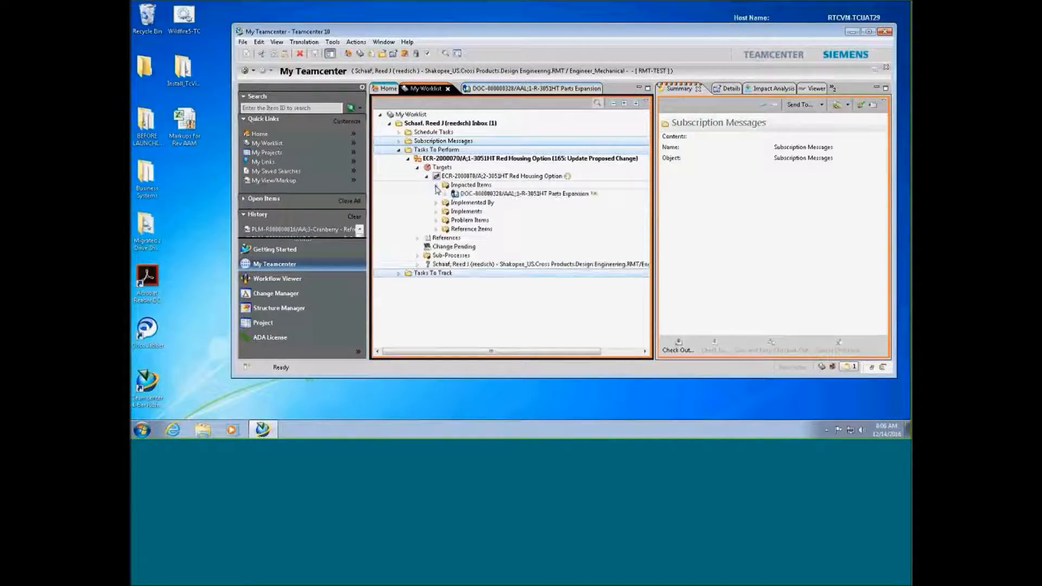
left_click(436, 185)
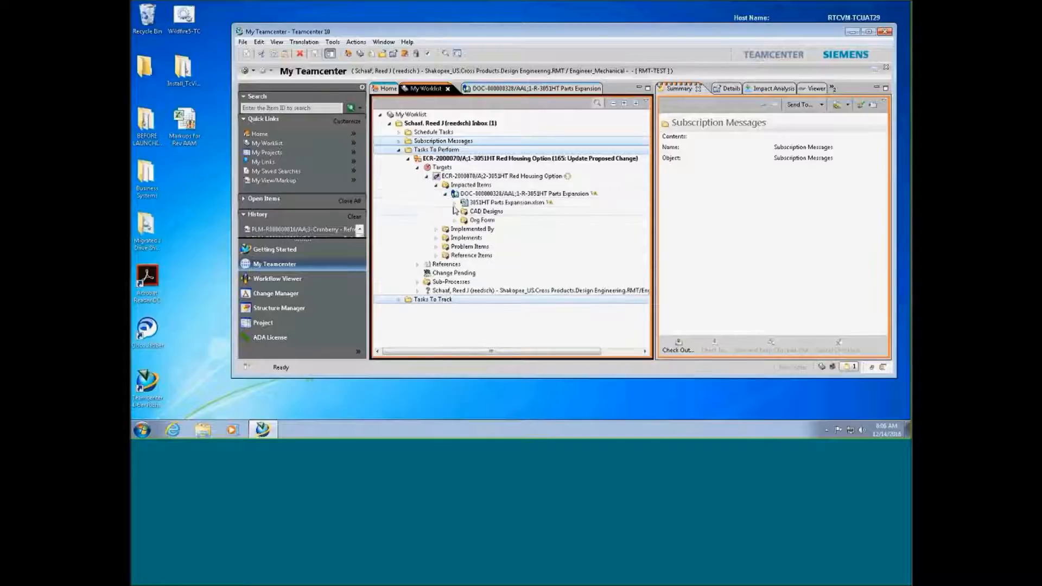
left_click(455, 202)
left_click(498, 212)
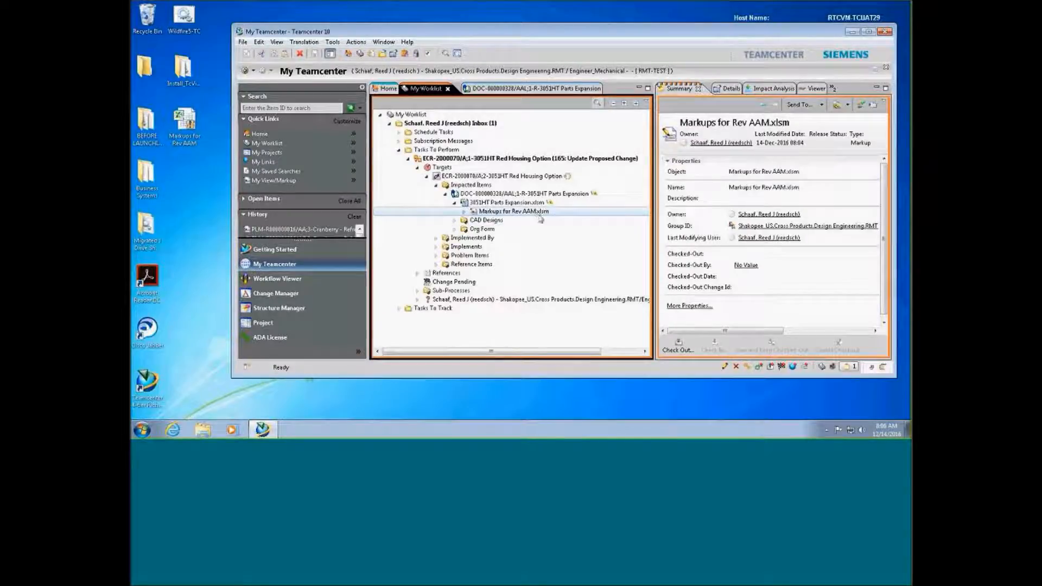
Open Markups for Rev AAM.xlsm with content enabled, skipping link updates, and maximize it
double_click(539, 214)
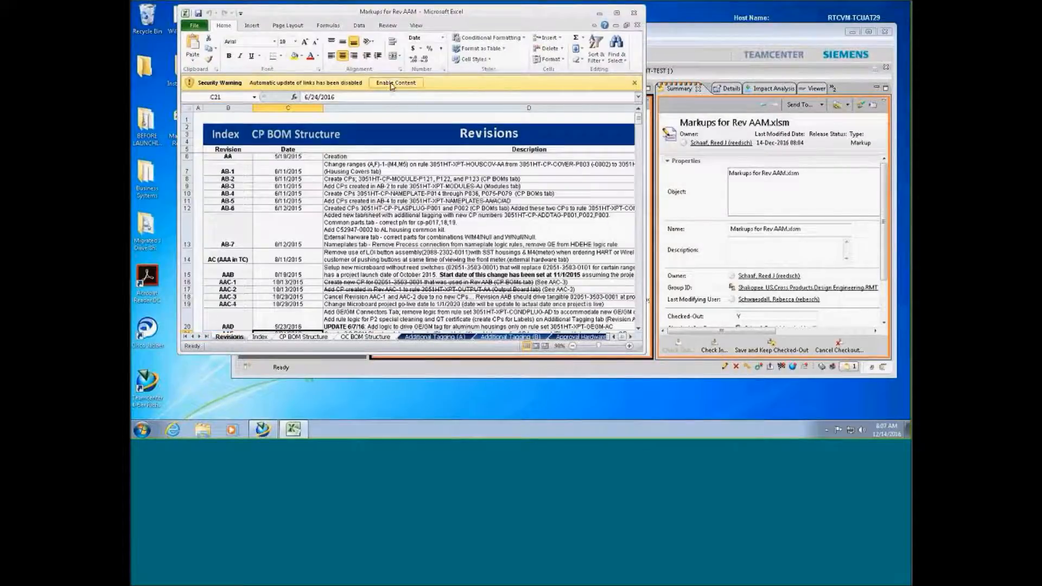
left_click(394, 83)
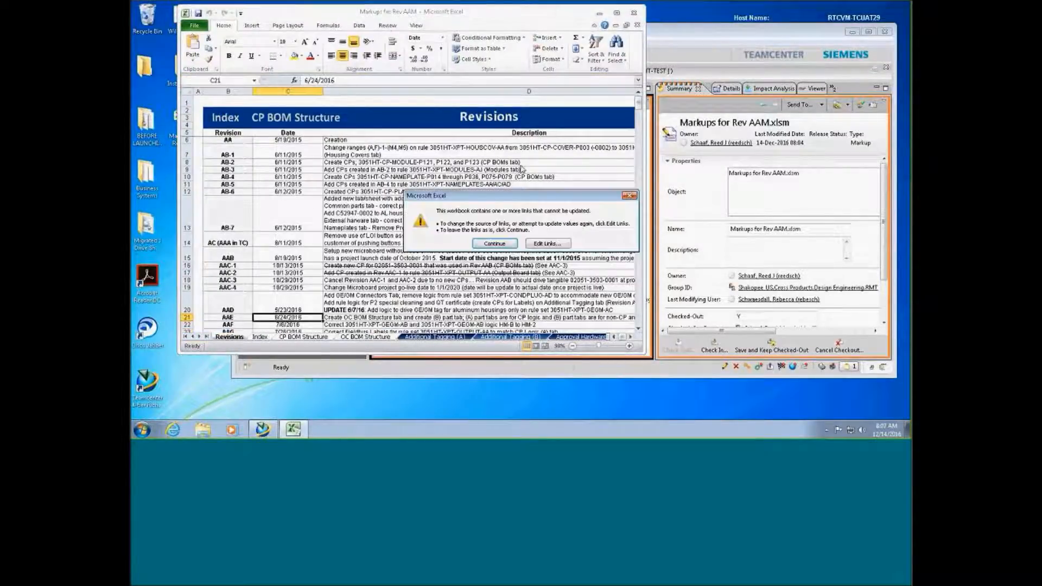
left_click(491, 242)
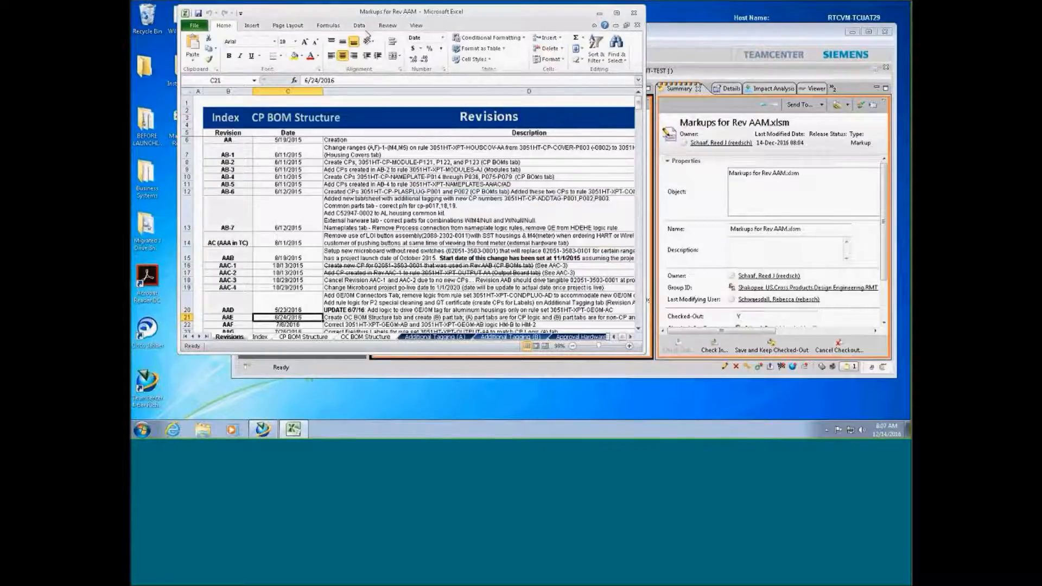
double_click(364, 12)
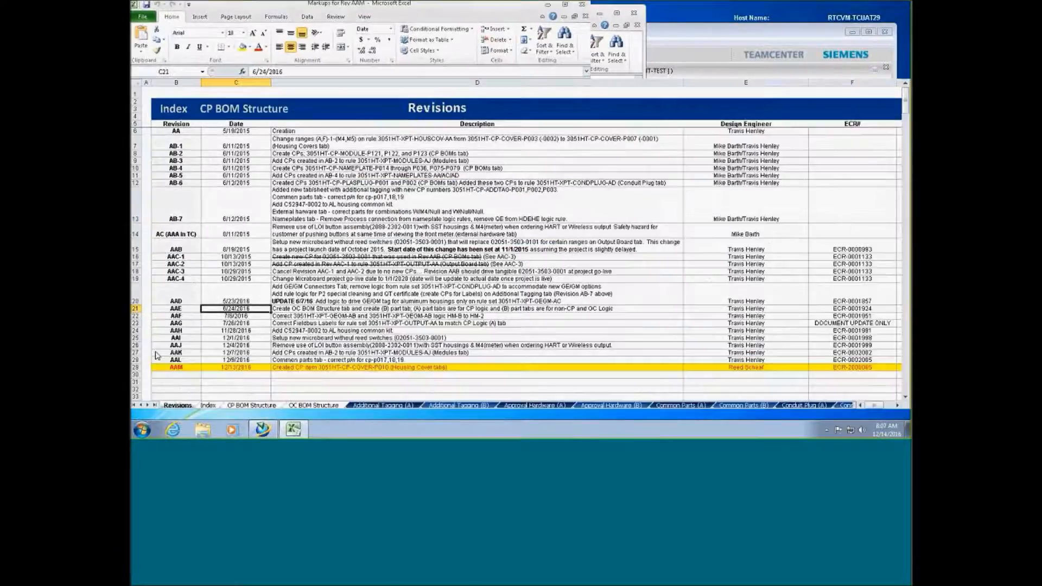
On the Housing Covers (A) sheet, update the part number in M47, then save and close Excel
left_click(147, 405)
left_click(147, 405)
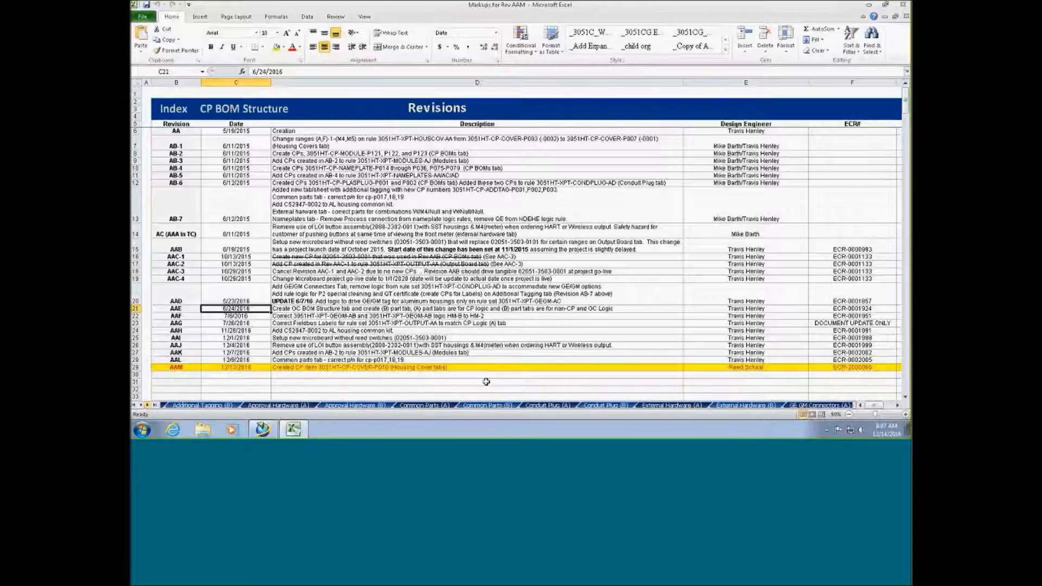
left_click(147, 404)
left_click(147, 404)
left_click(147, 404)
left_click(147, 405)
left_click(147, 404)
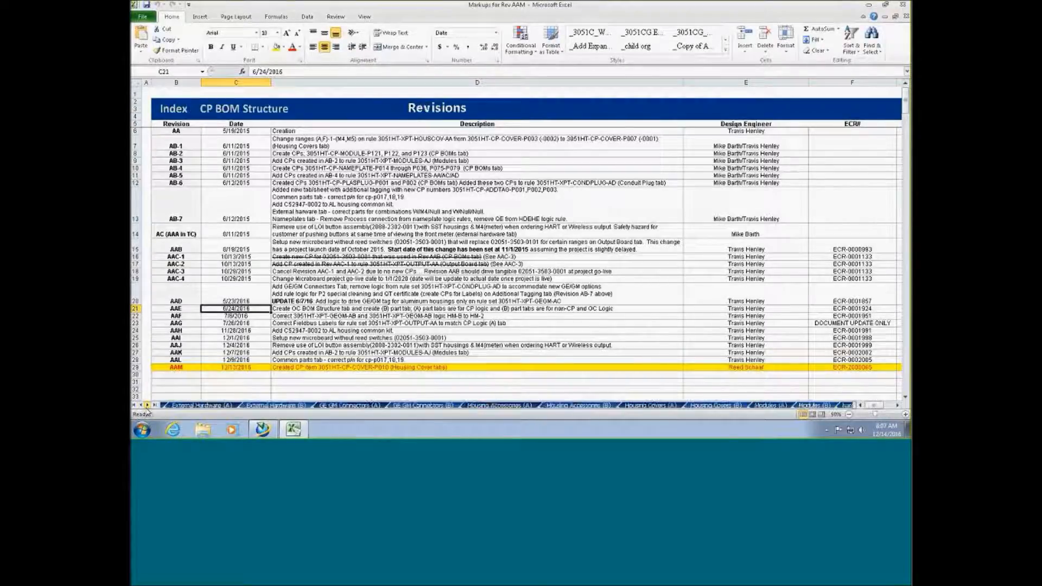
left_click(649, 405)
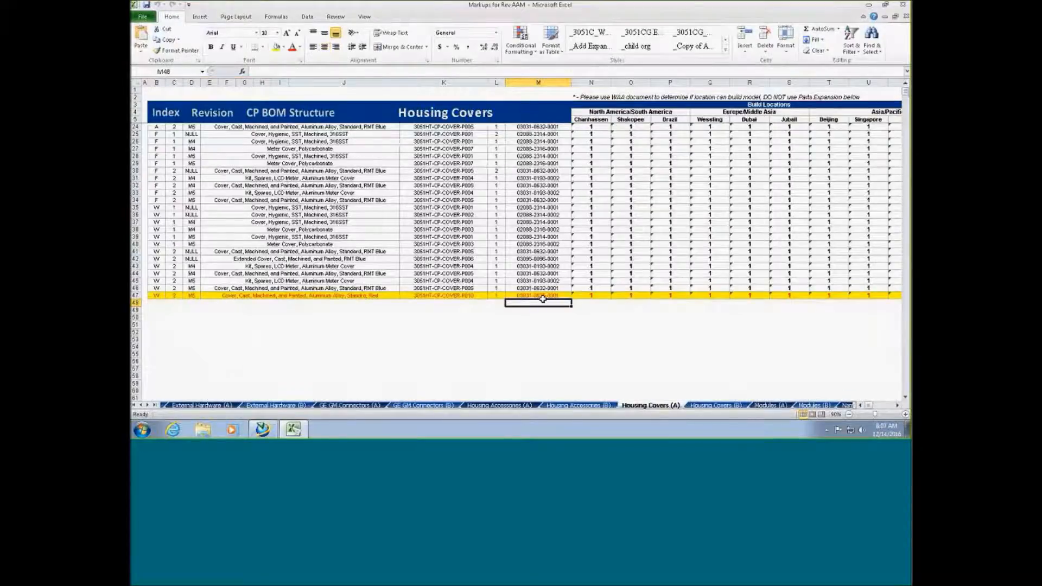
key("ctrl+Up")
key("ctrl+Up")
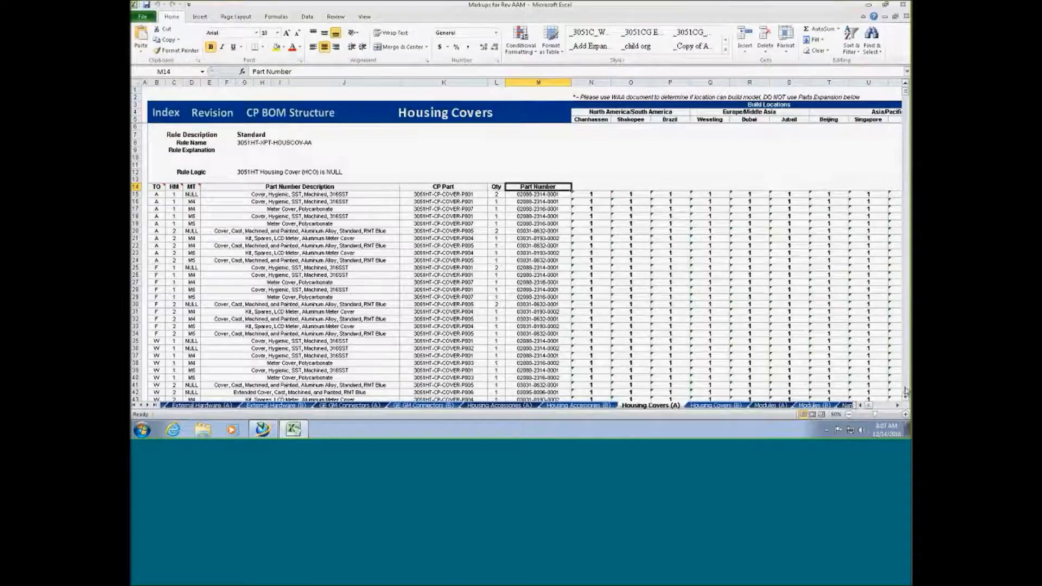
scroll(905, 399, "down", 10)
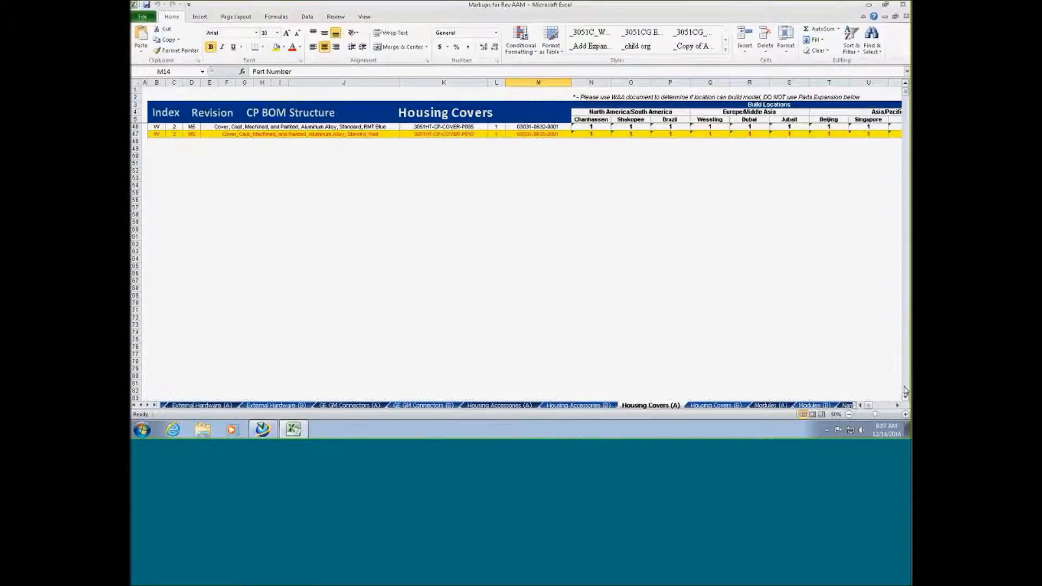
left_click(543, 133)
double_click(543, 133)
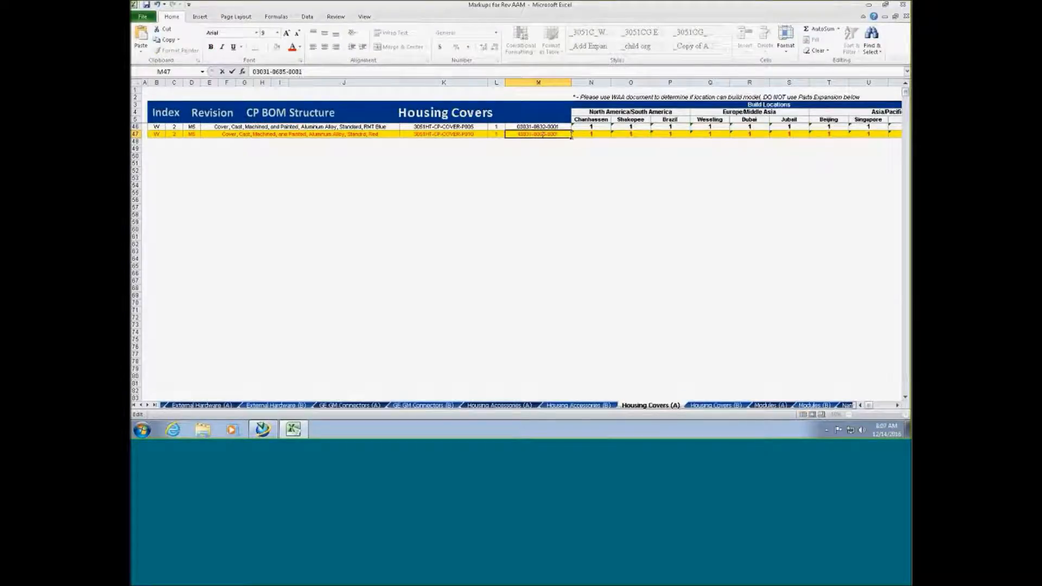
left_click(521, 147)
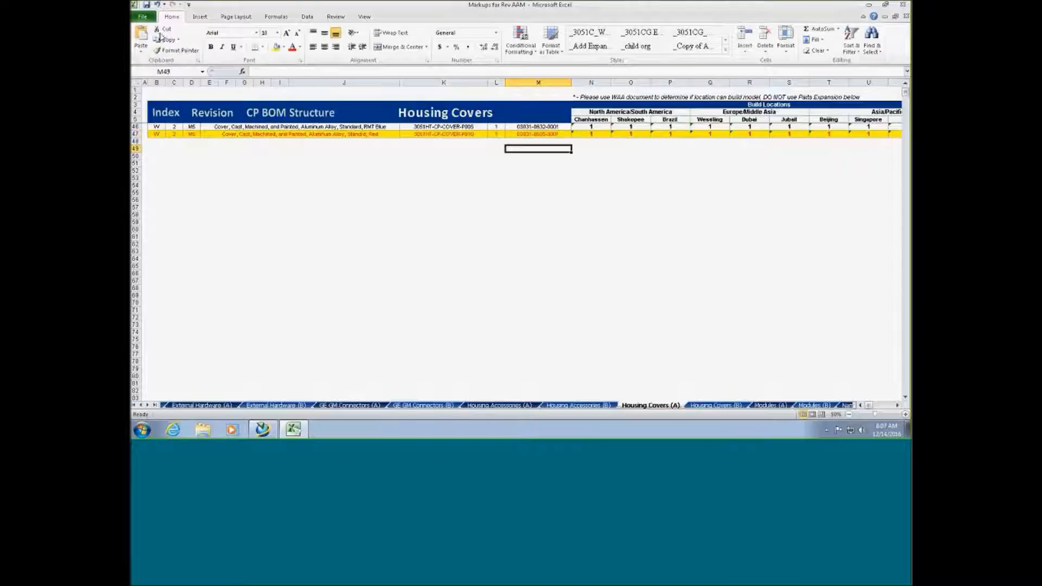
left_click(146, 5)
left_click(903, 7)
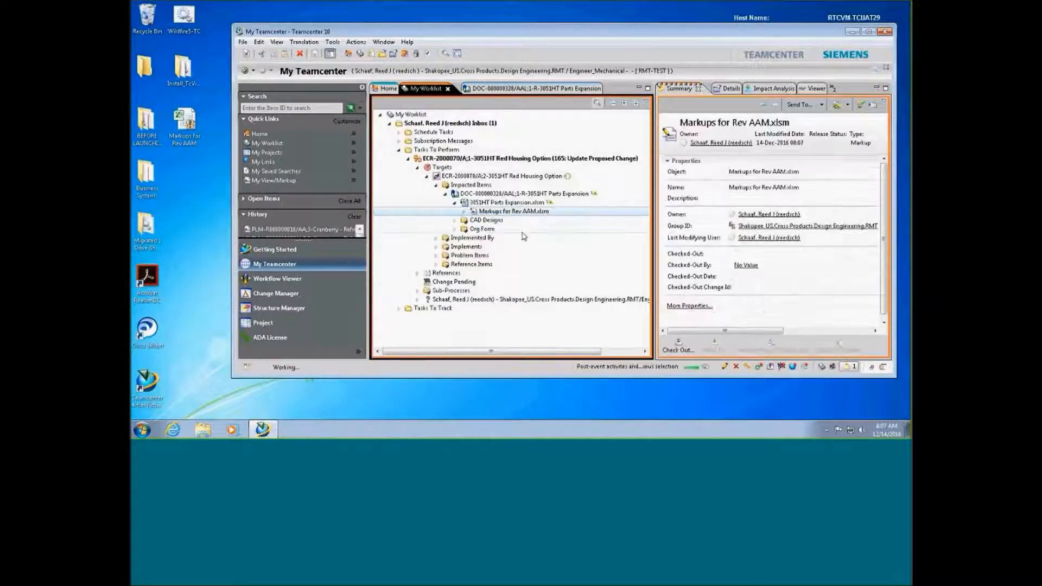
Select the ECR-2000070 task row and scroll the Summary panel right to show Actions
left_click(562, 160)
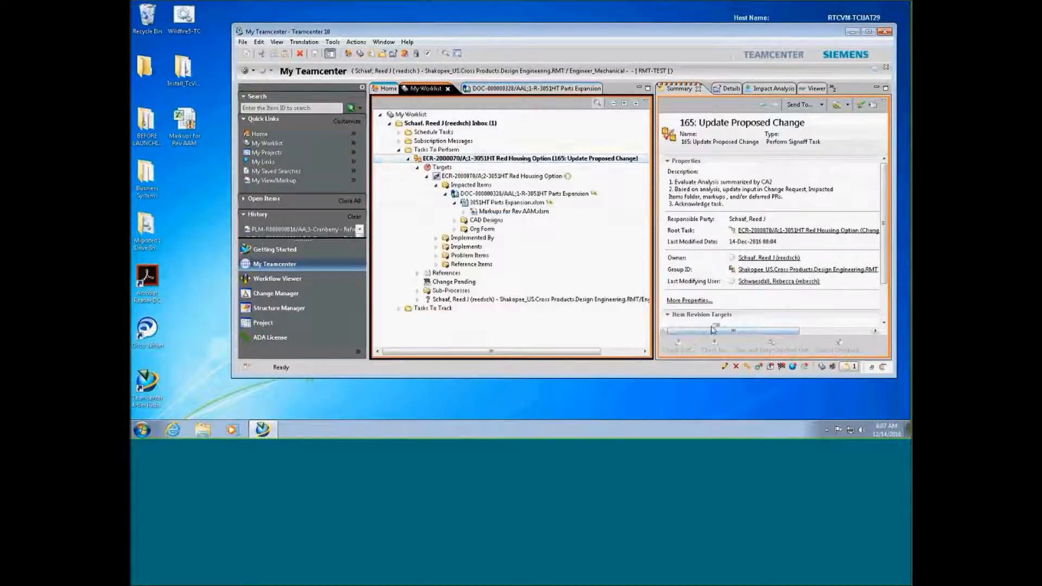
left_click_drag(706, 330, 776, 330)
Claim task 165: Update Proposed Change and submit an Acknowledge signoff decision
left_click(854, 186)
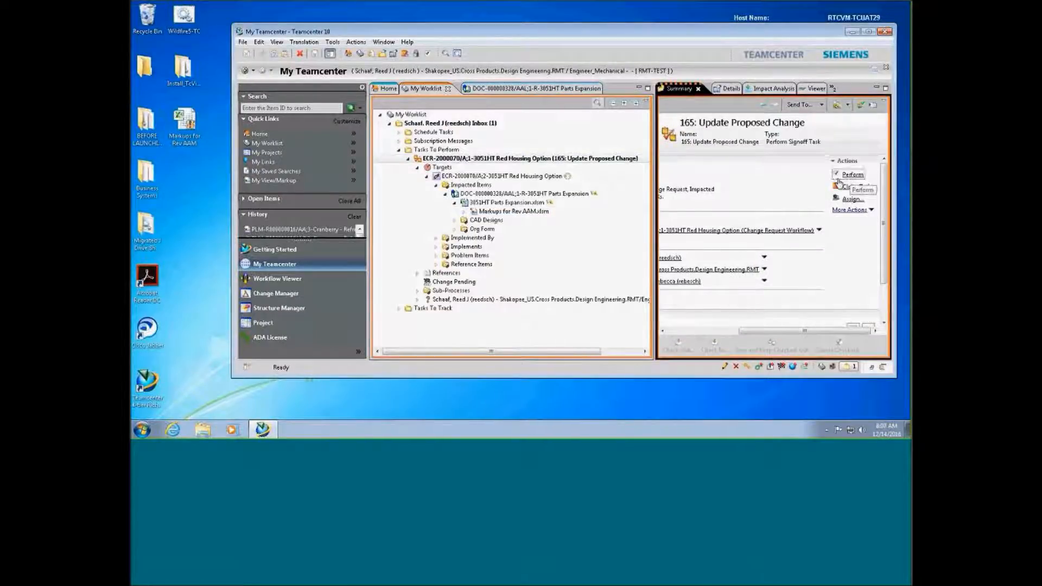
double_click(542, 159)
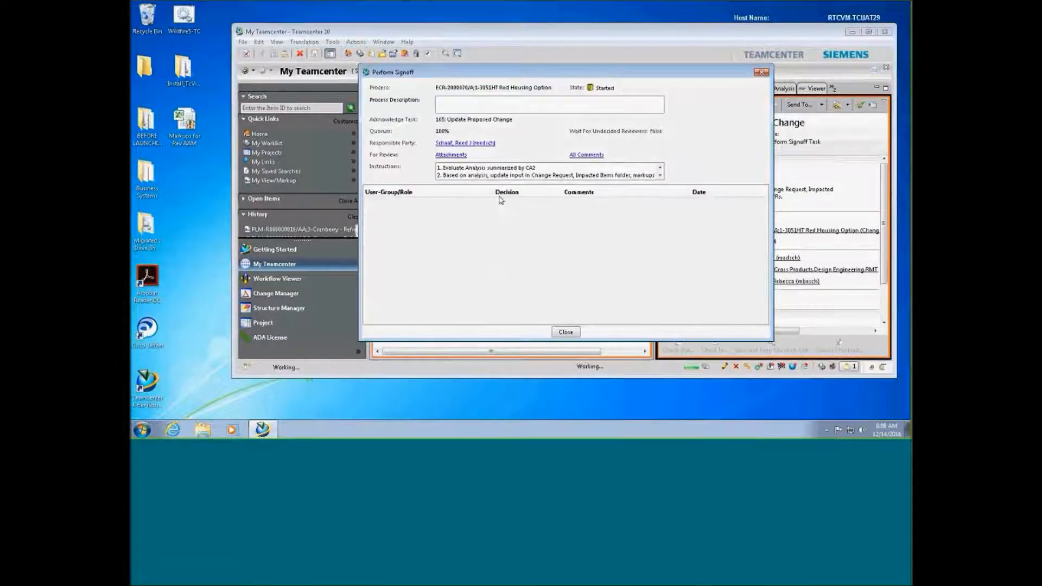
left_click(504, 205)
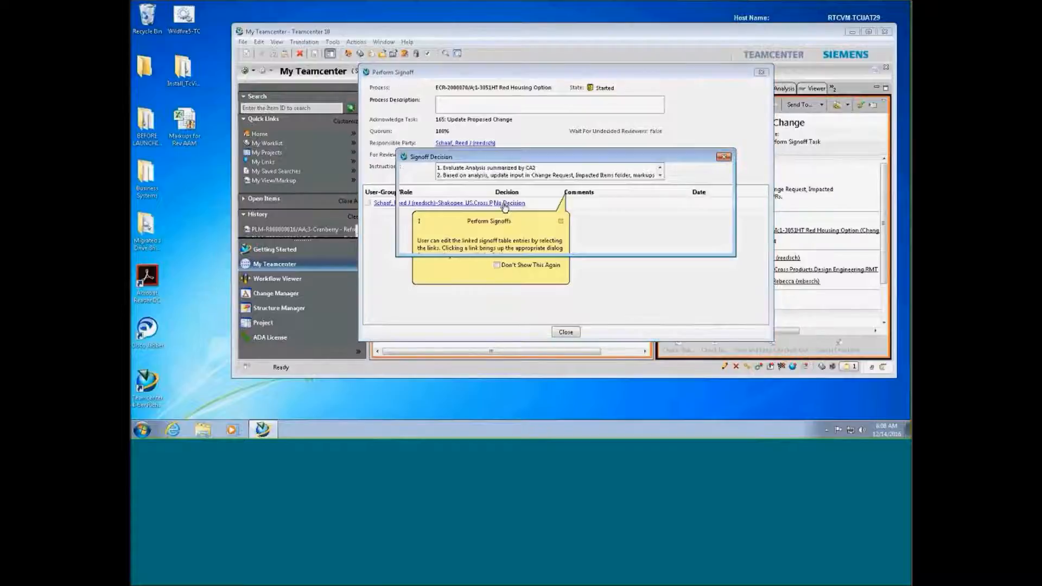
left_click(446, 200)
left_click(544, 243)
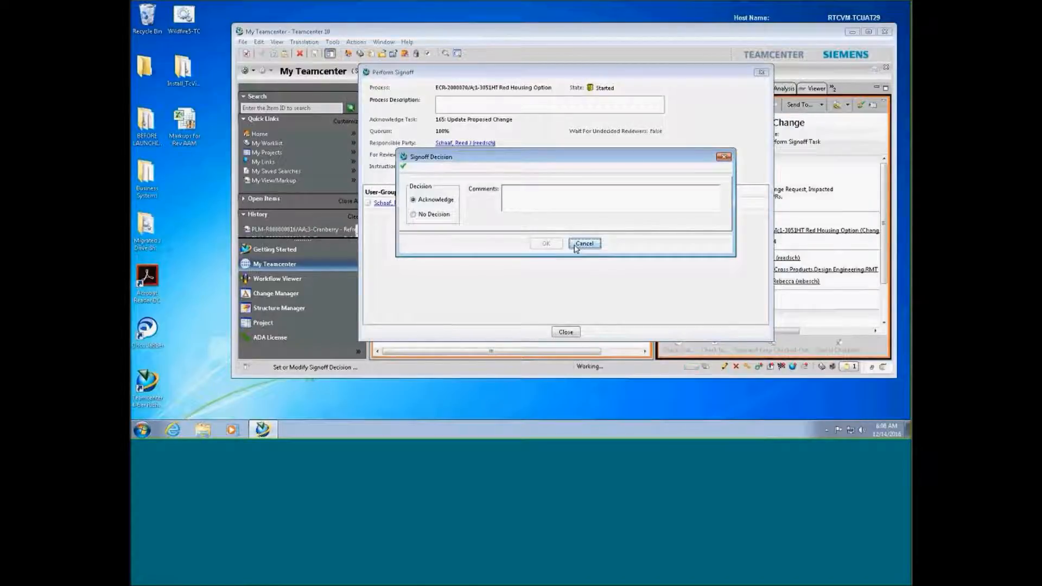
left_click(570, 10)
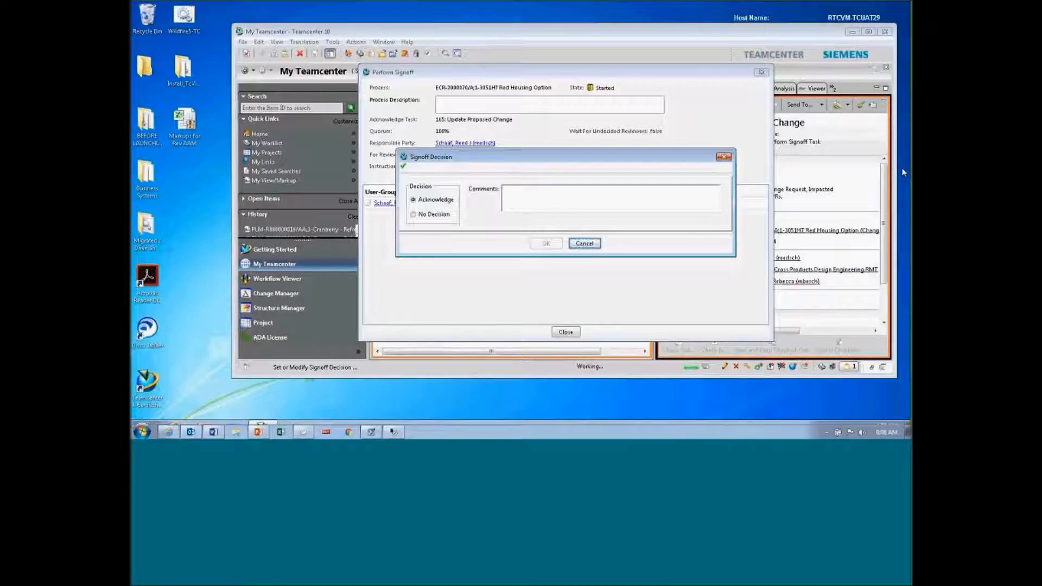
left_click(724, 157)
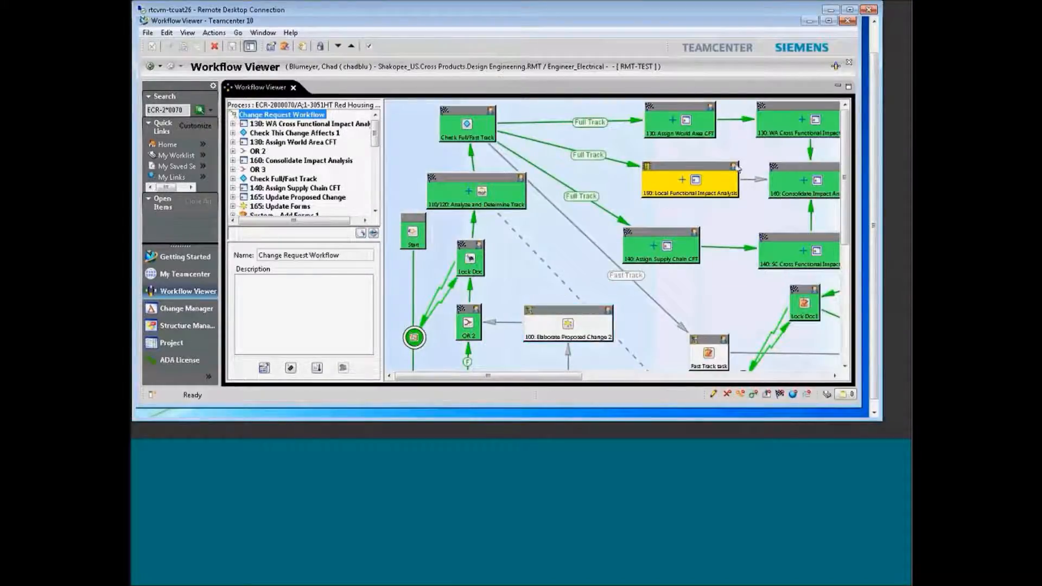
Open Perform Signoff for the 170: Review CR node in the Change Request Workflow diagram
double_click(797, 179)
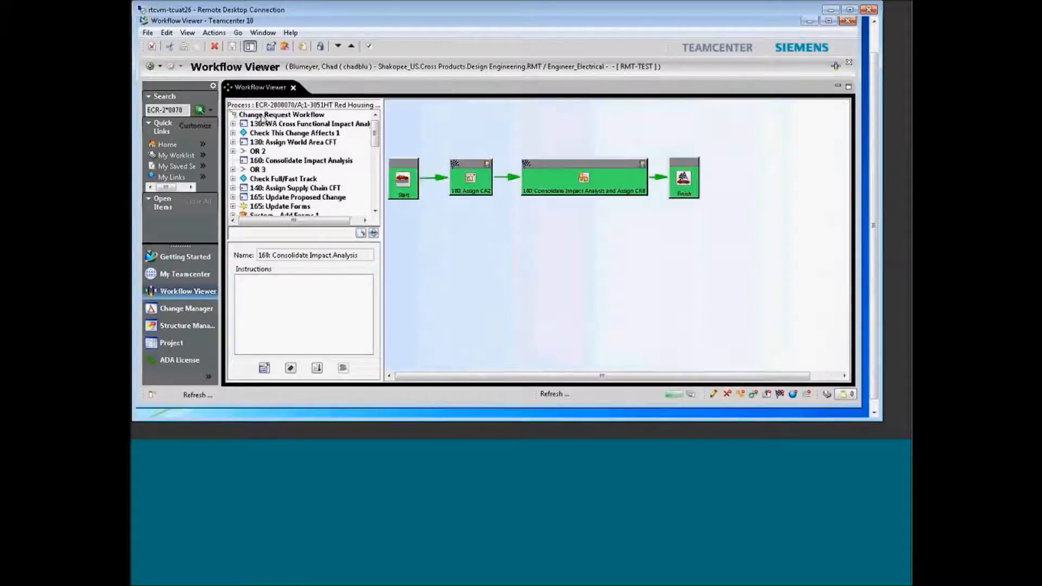
left_click(264, 116)
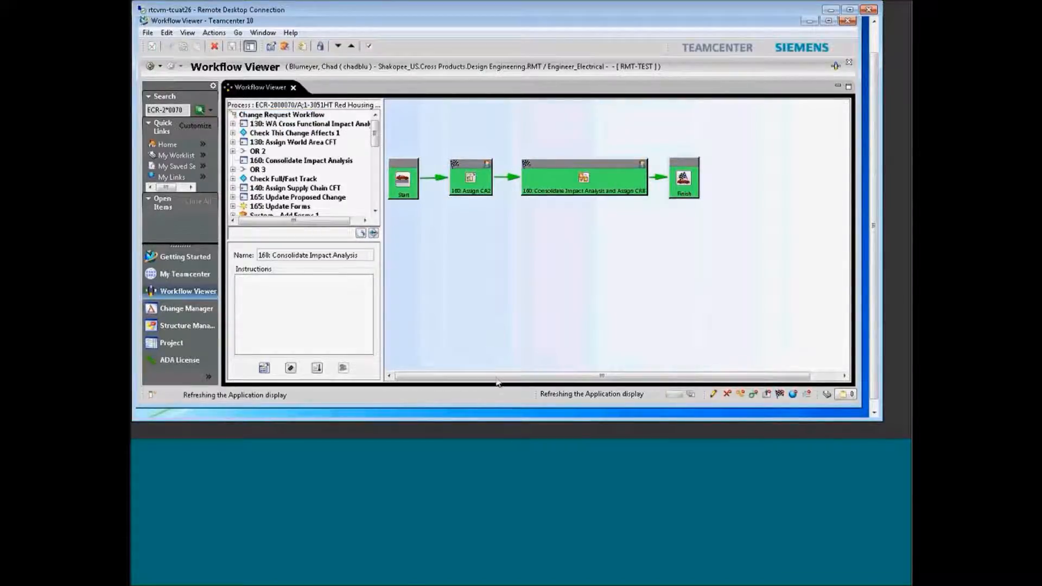
left_click_drag(496, 380, 656, 389)
left_click_drag(849, 186, 849, 193)
left_click(637, 336)
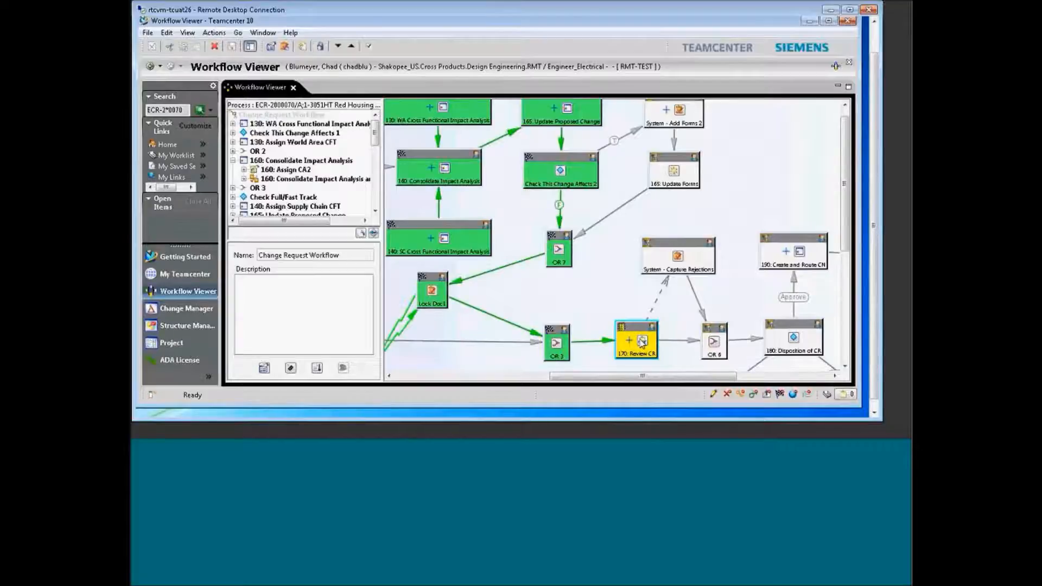
double_click(642, 343)
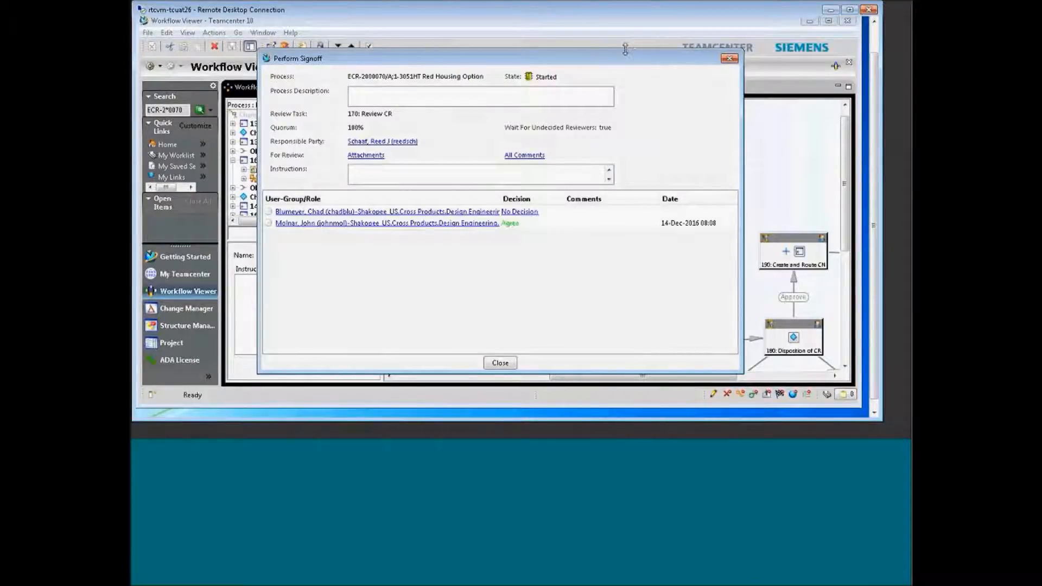
Shrink the signoff window and switch to the My Teamcenter perspective
left_click_drag(625, 49, 624, 146)
left_click(161, 67)
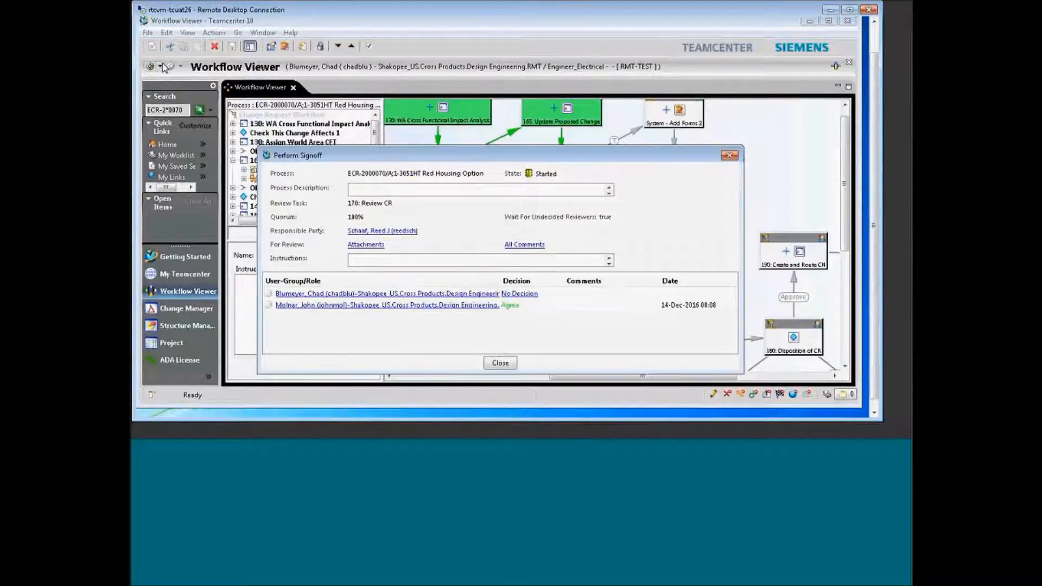
left_click(187, 89)
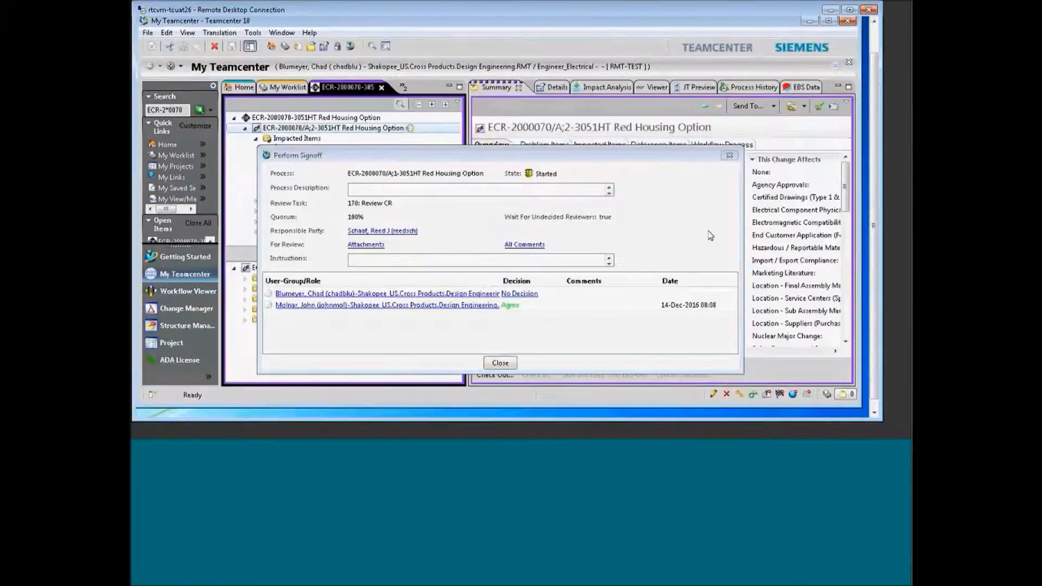
Close the Review CR signoff and expand the worklist's Red Housing Option review task to its target ECR
left_click(514, 363)
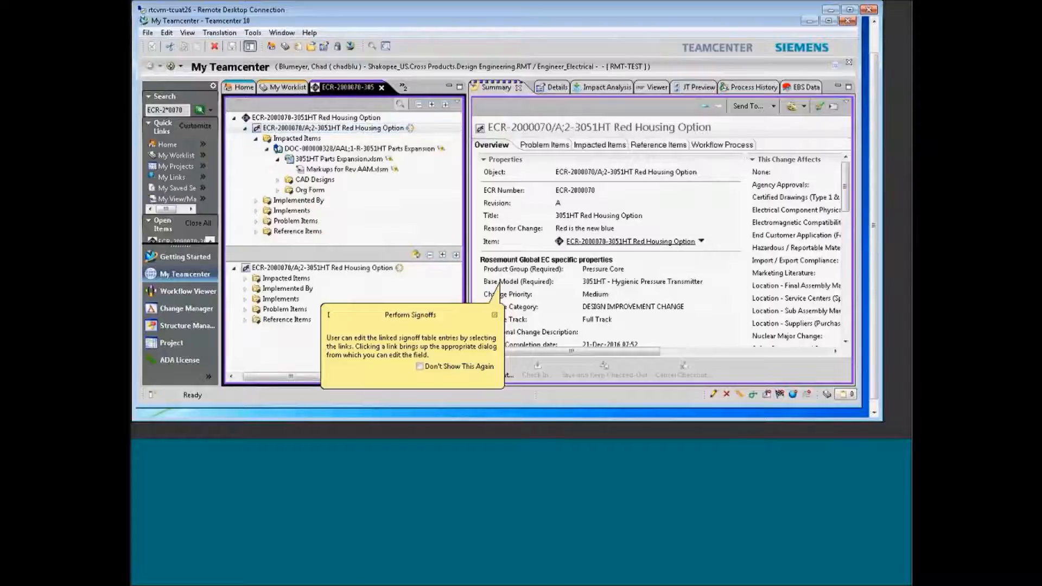
left_click(285, 87)
left_click(266, 159)
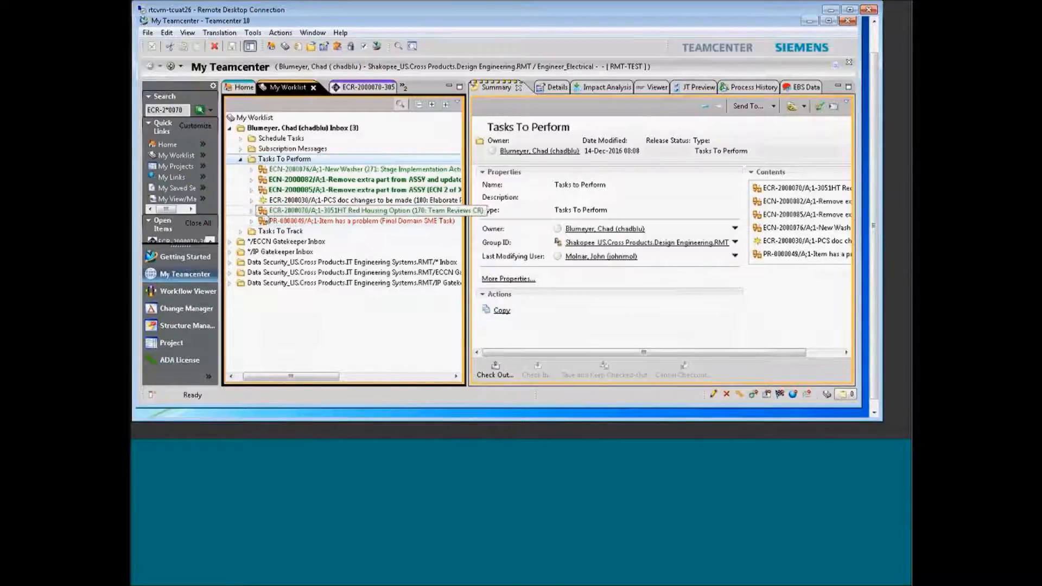
left_click(261, 212)
left_click(251, 211)
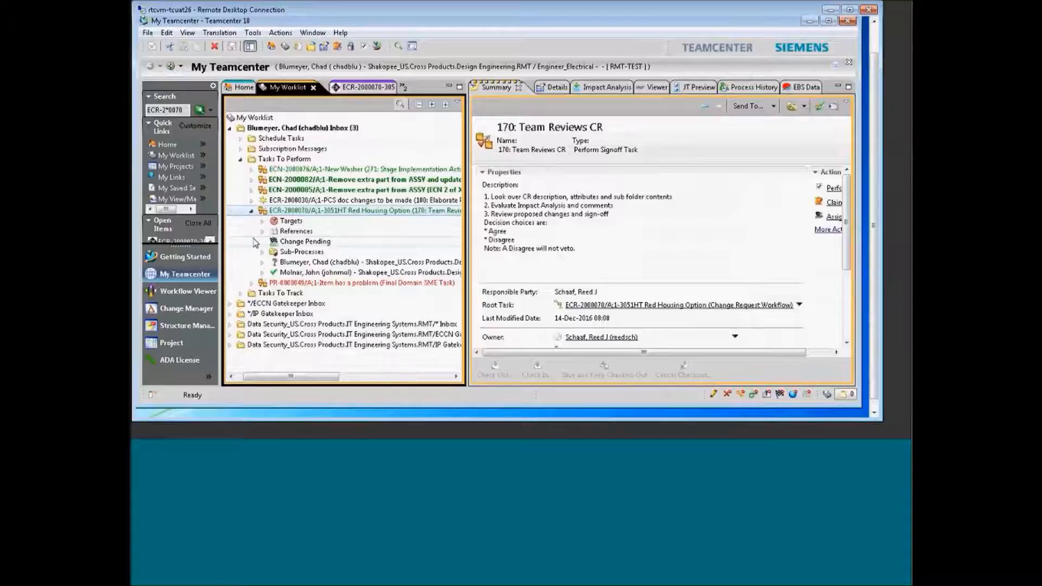
left_click(262, 221)
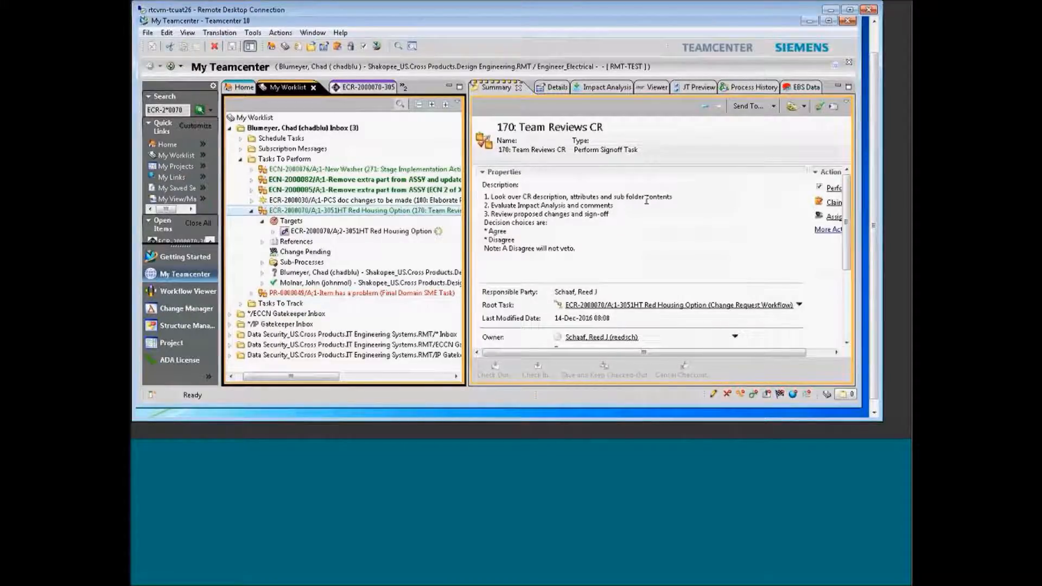
left_click(275, 232)
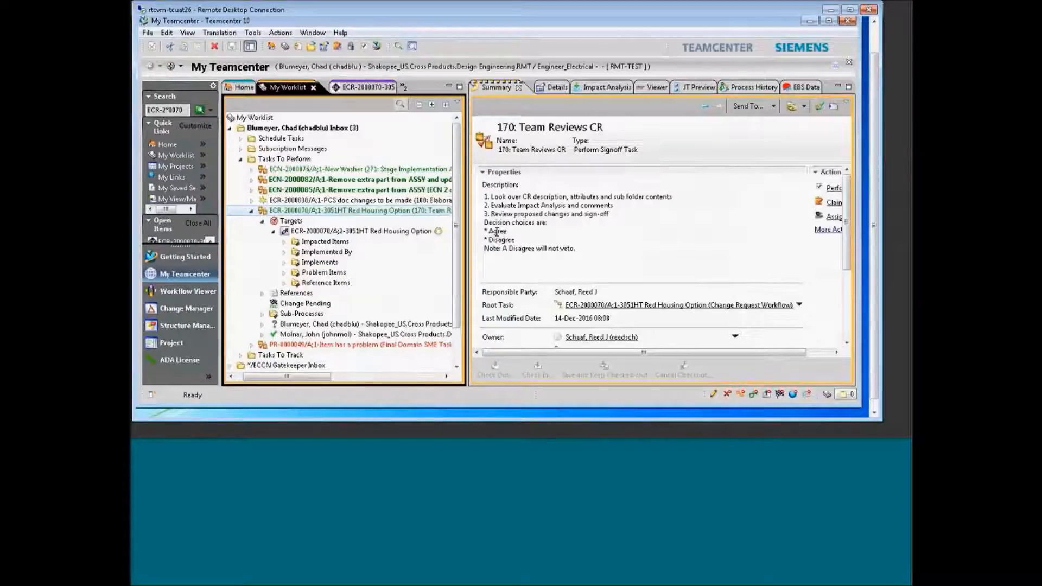
Expand the ECR's impacted items down to Markups for Rev AAM.xlsm and select it
left_click(283, 241)
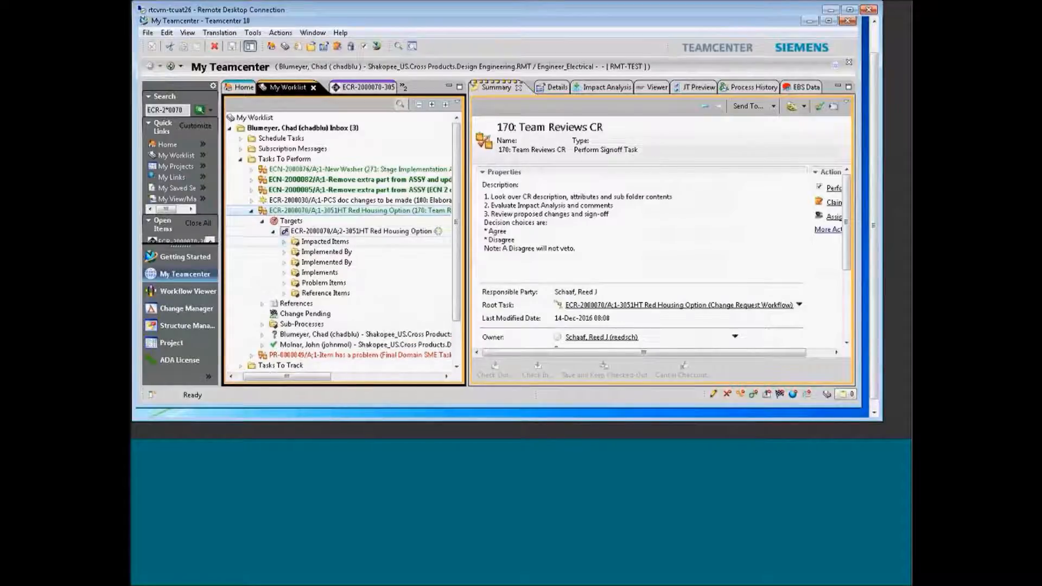
left_click(296, 252)
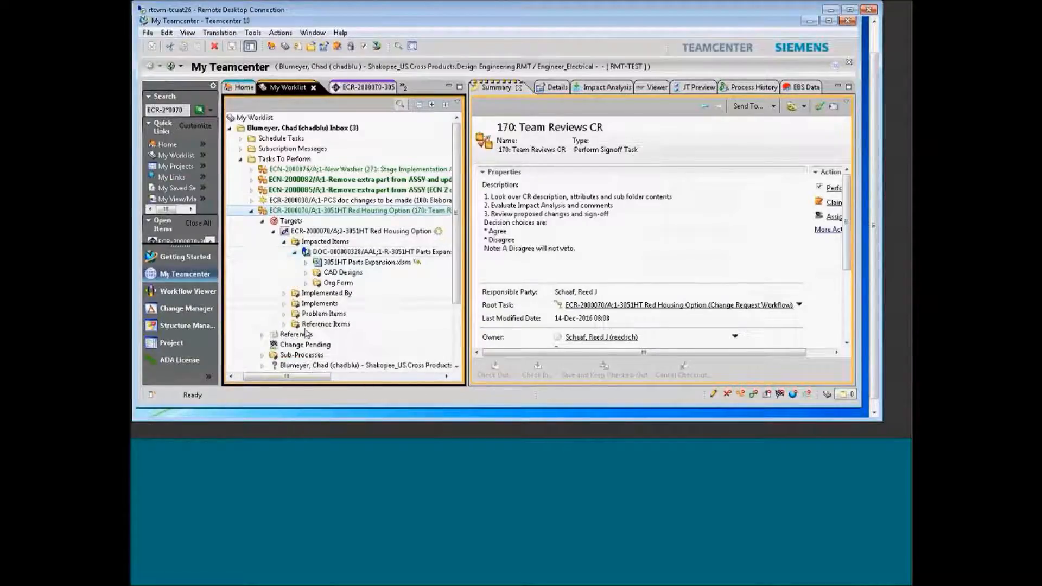
left_click_drag(311, 377, 314, 379)
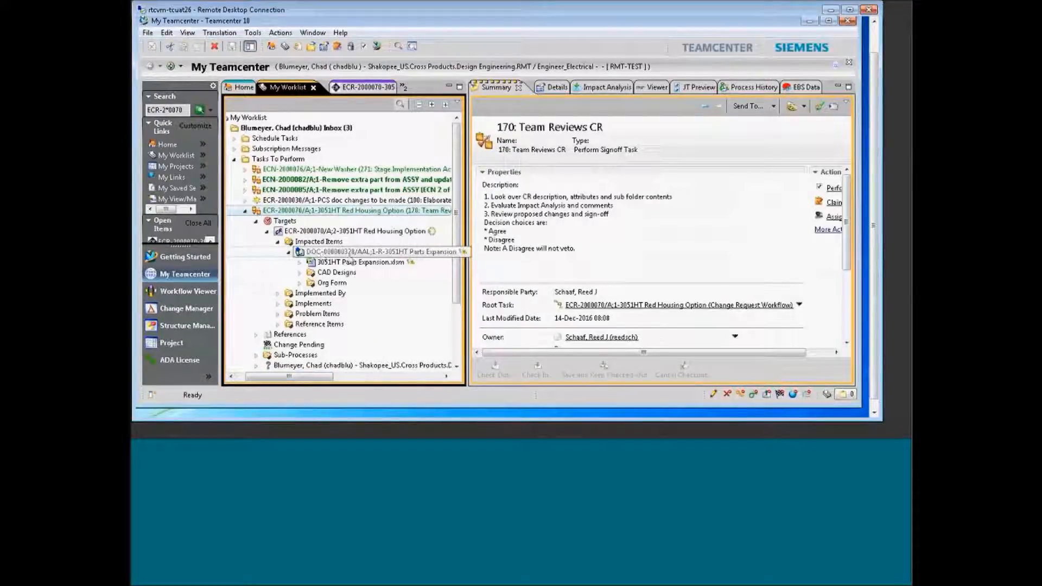
left_click(300, 263)
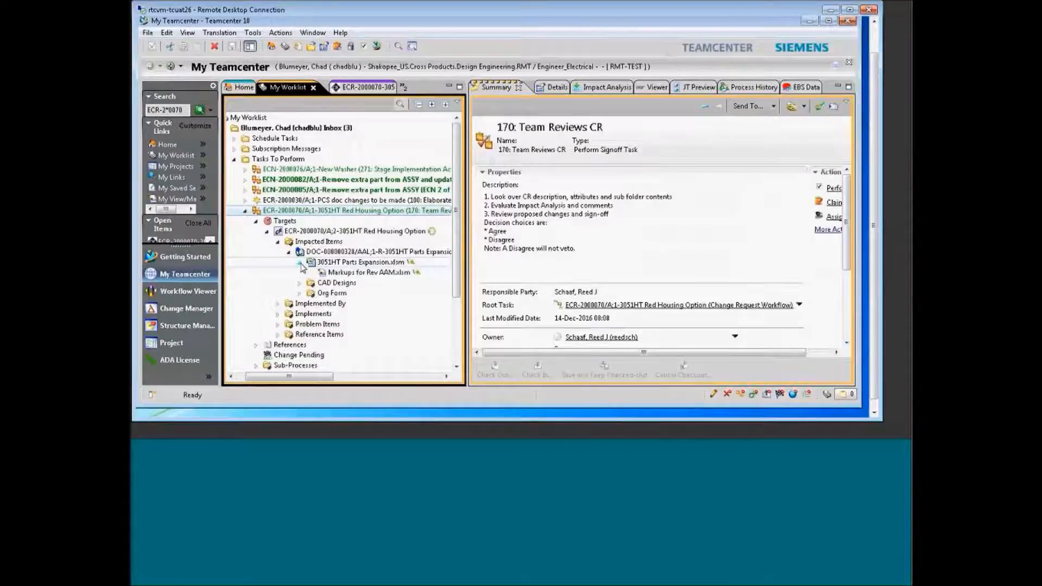
left_click(336, 274)
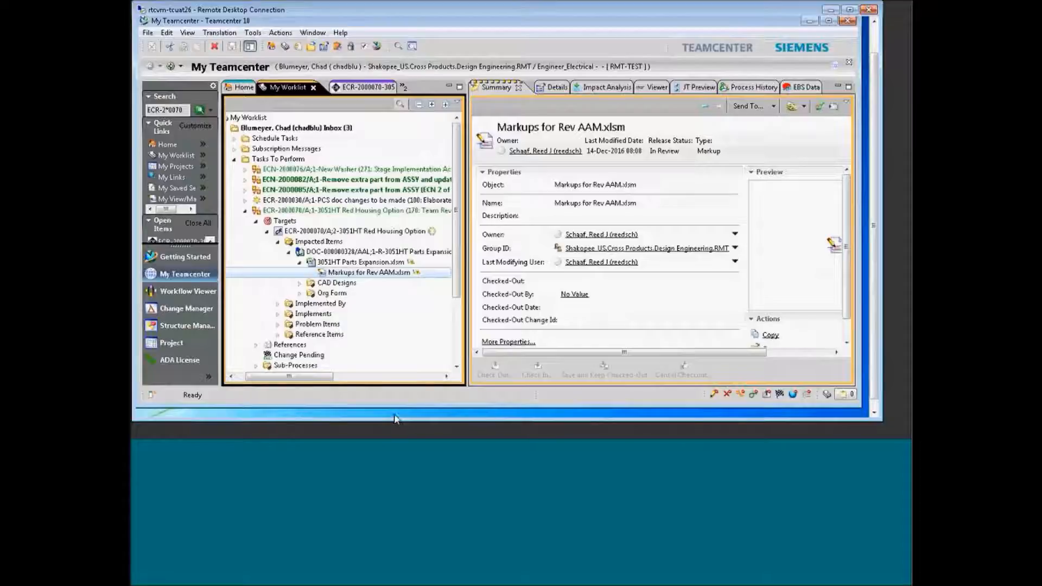
left_click(382, 415)
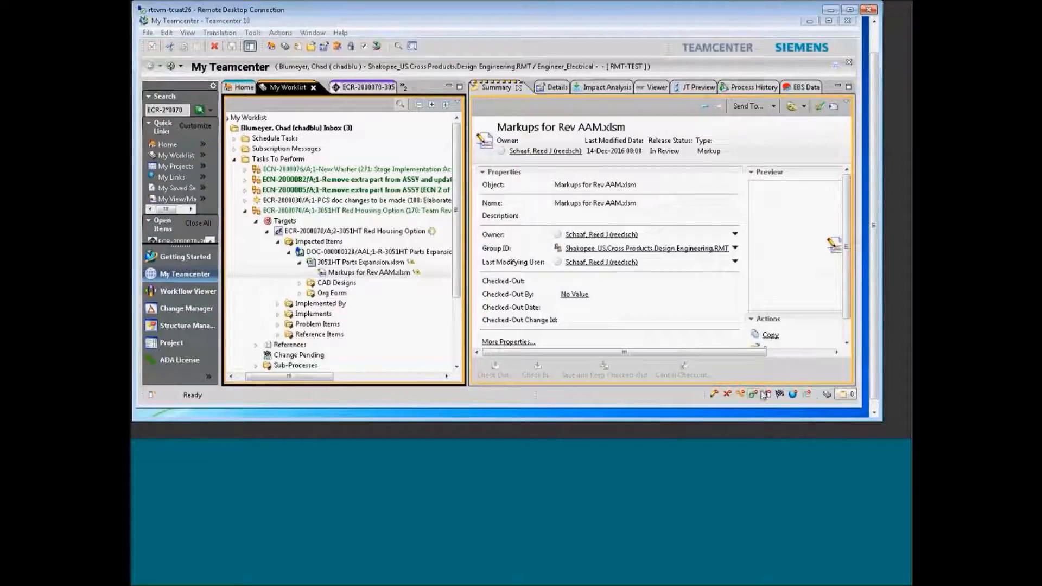
left_click(874, 412)
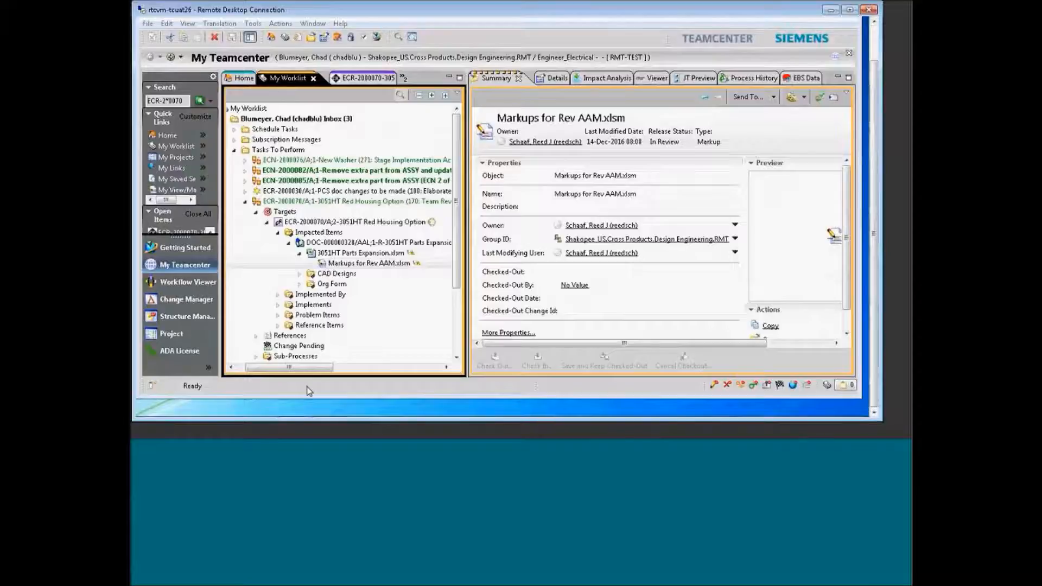
Bring the Markups for Rev AAM workbook forward, review the OC BOM Structure CP BOMs, then close Excel
mouse_move(282, 415)
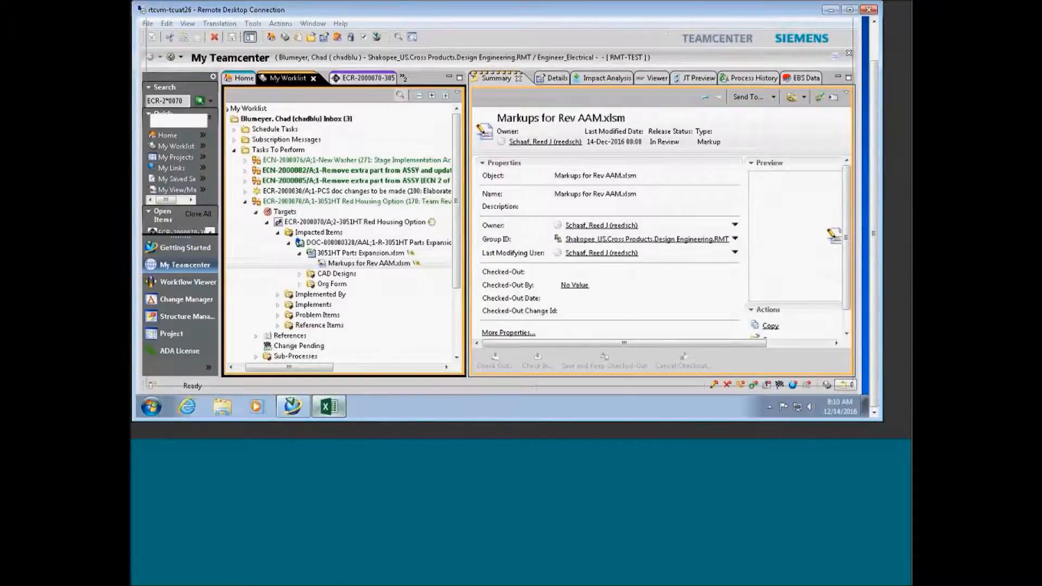
left_click(328, 407)
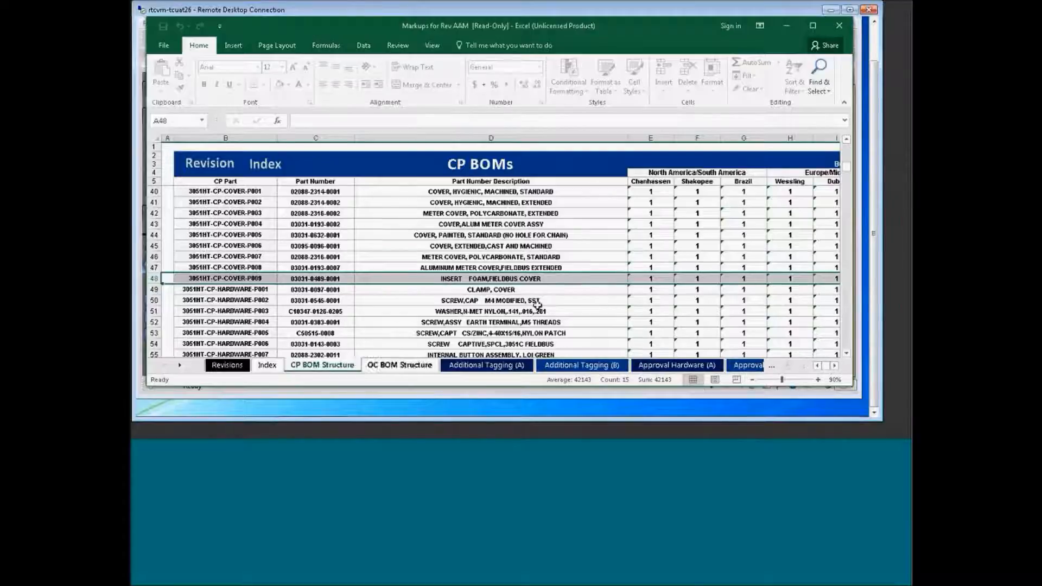
left_click(839, 27)
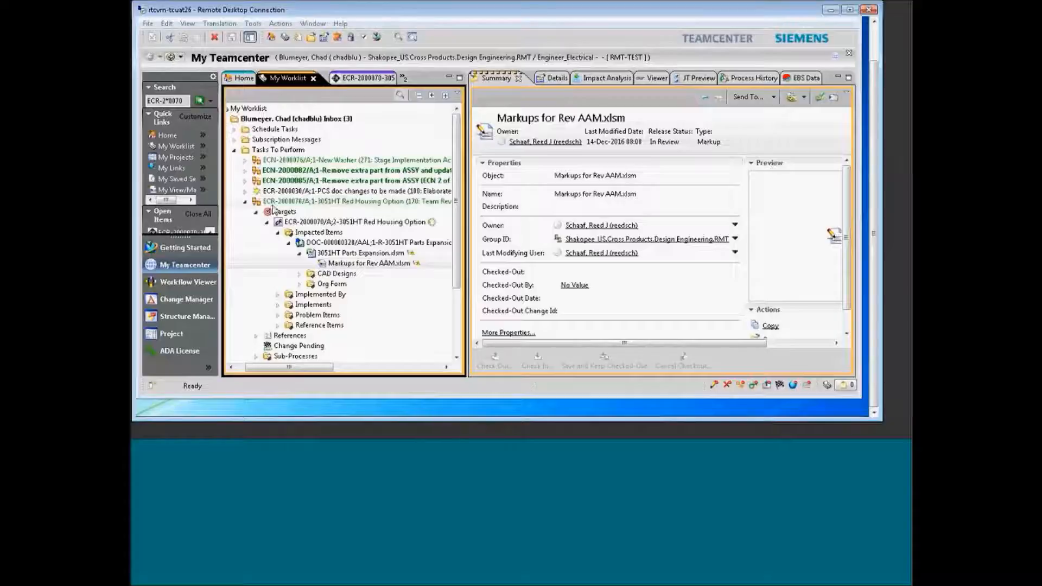
Submit a Disagree decision with comment 'as wel' on 170: Review CR, then resize the signoff window
left_click(172, 58)
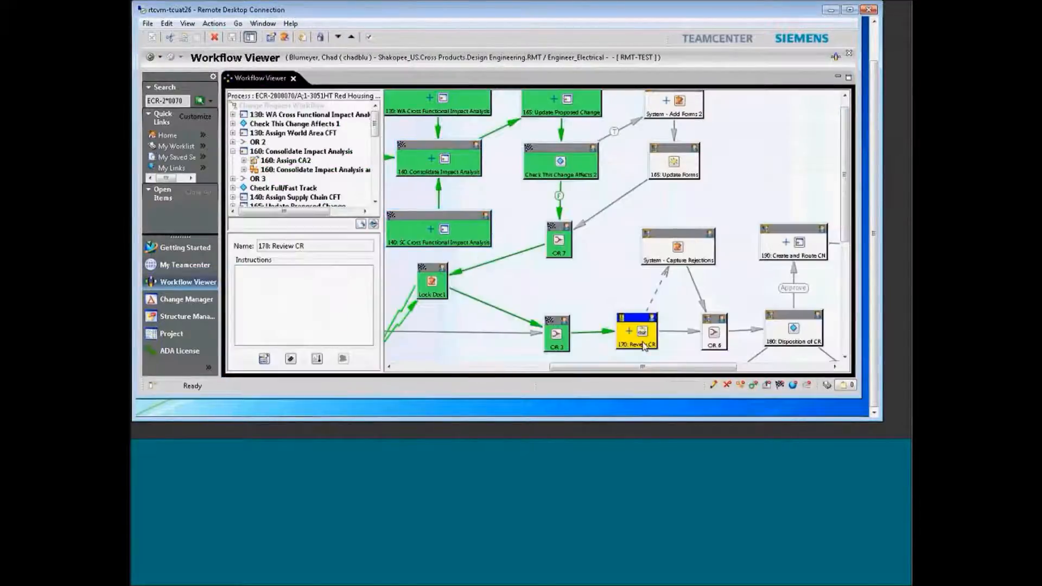
double_click(644, 335)
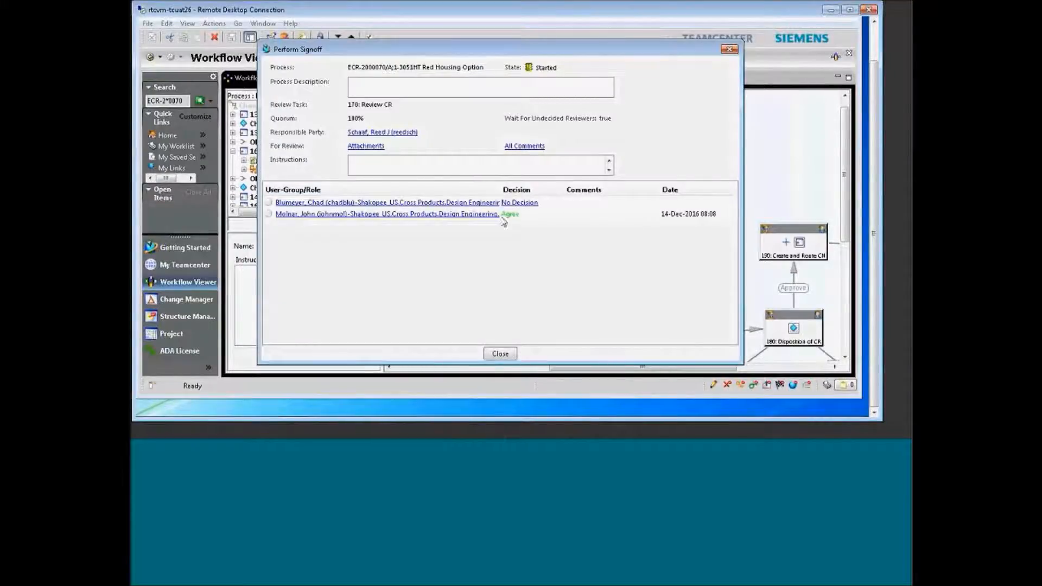
left_click(510, 204)
left_click(341, 207)
left_click(453, 194)
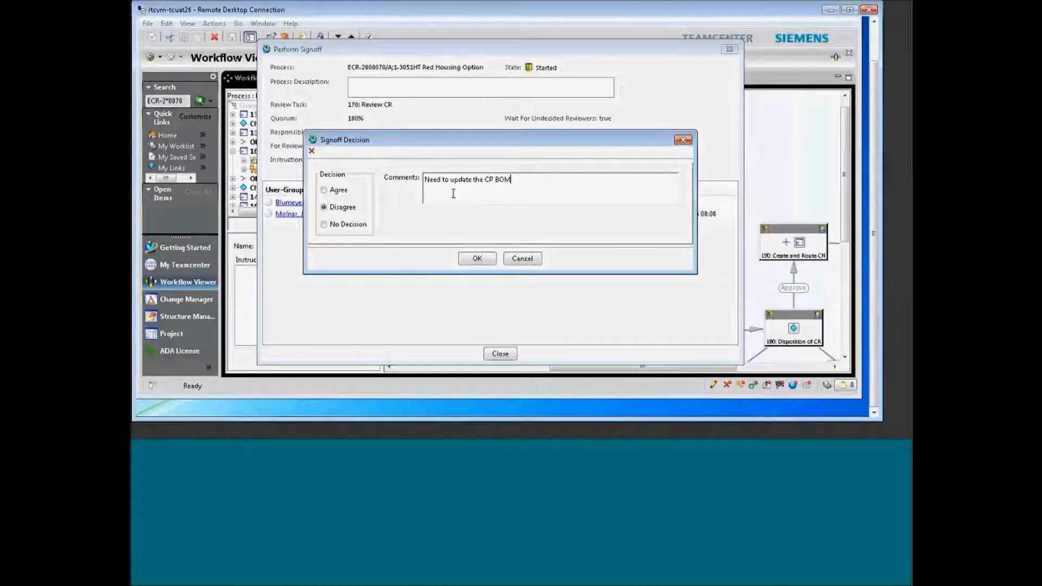
type("as well.")
left_click(478, 258)
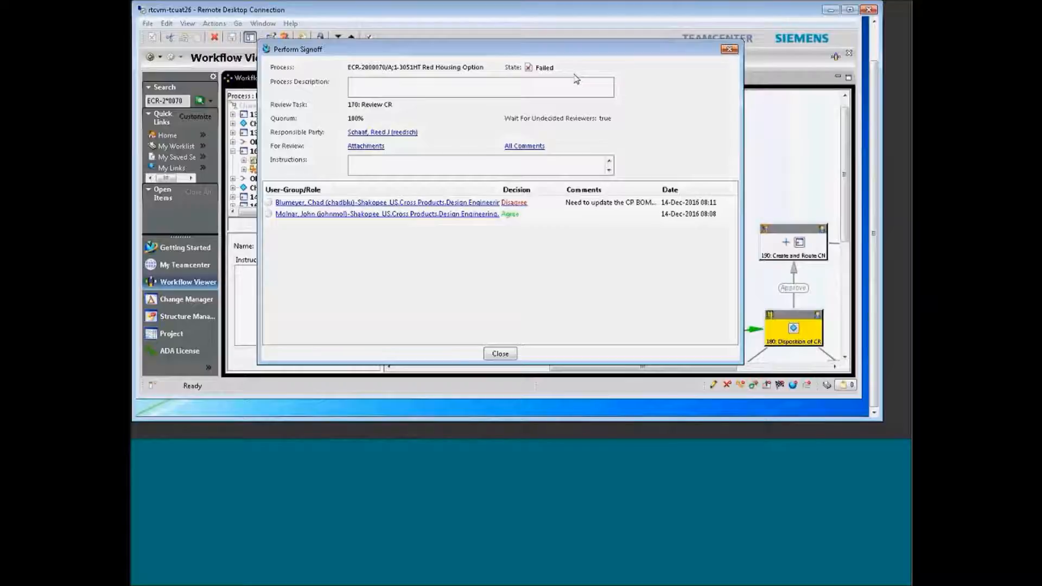
left_click_drag(572, 39, 534, 59)
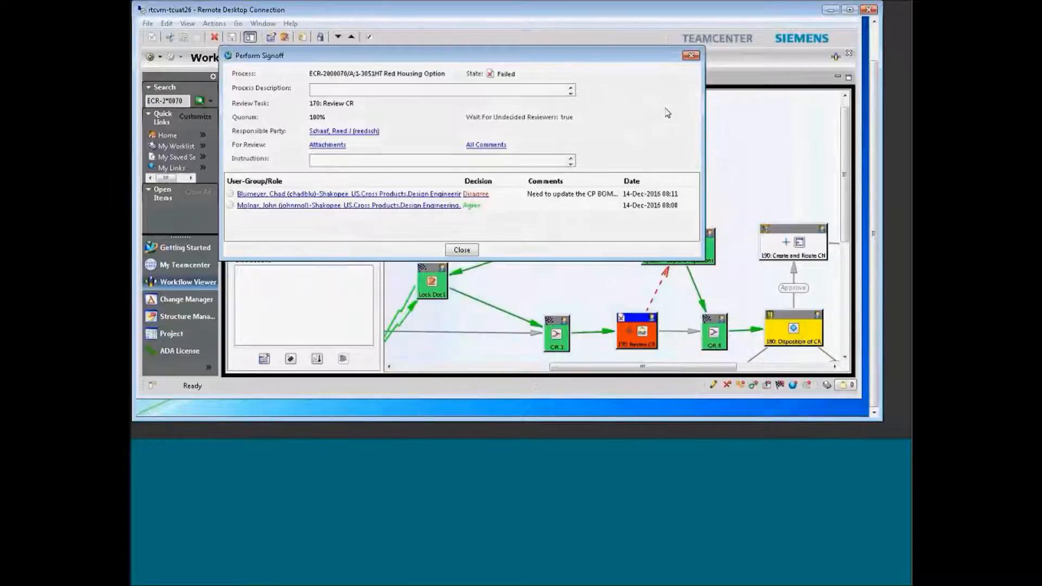
Adjust the signoff window and workflow diagram view, then close the Review CR signoff details
left_click_drag(648, 54, 656, 41)
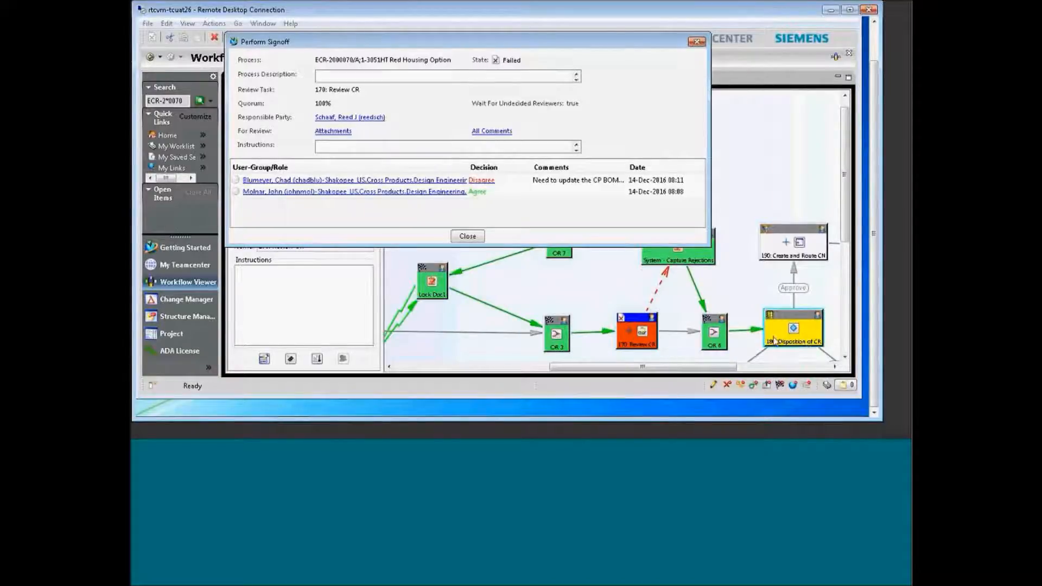
left_click(844, 222)
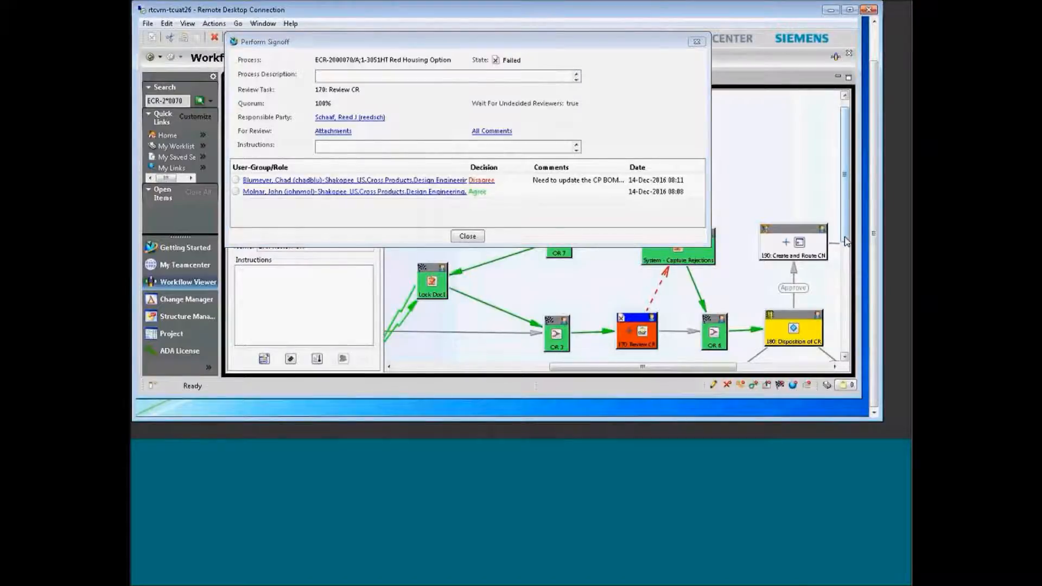
scroll(845, 245, "down", 5)
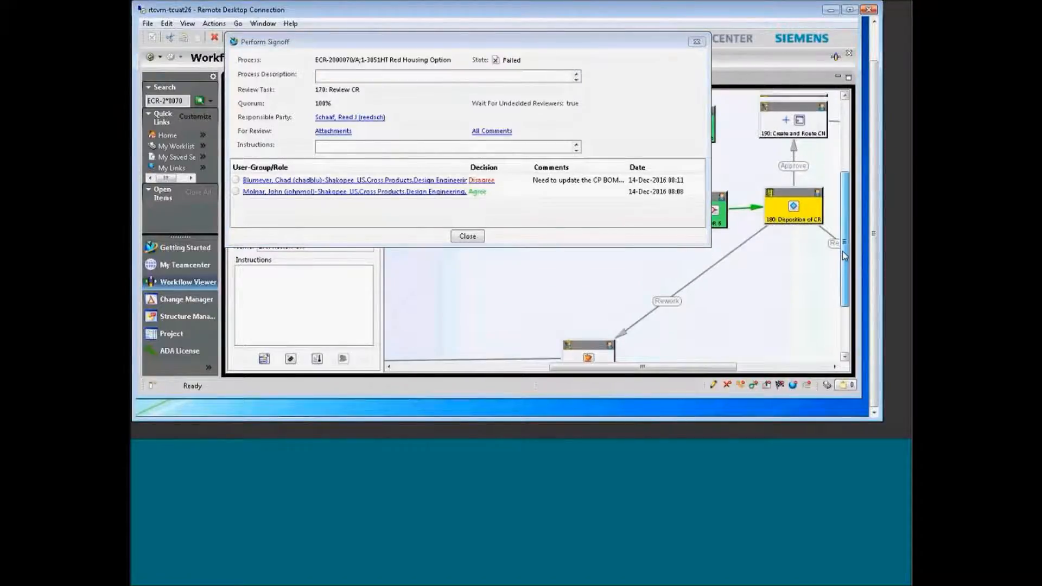
left_click_drag(842, 252, 844, 252)
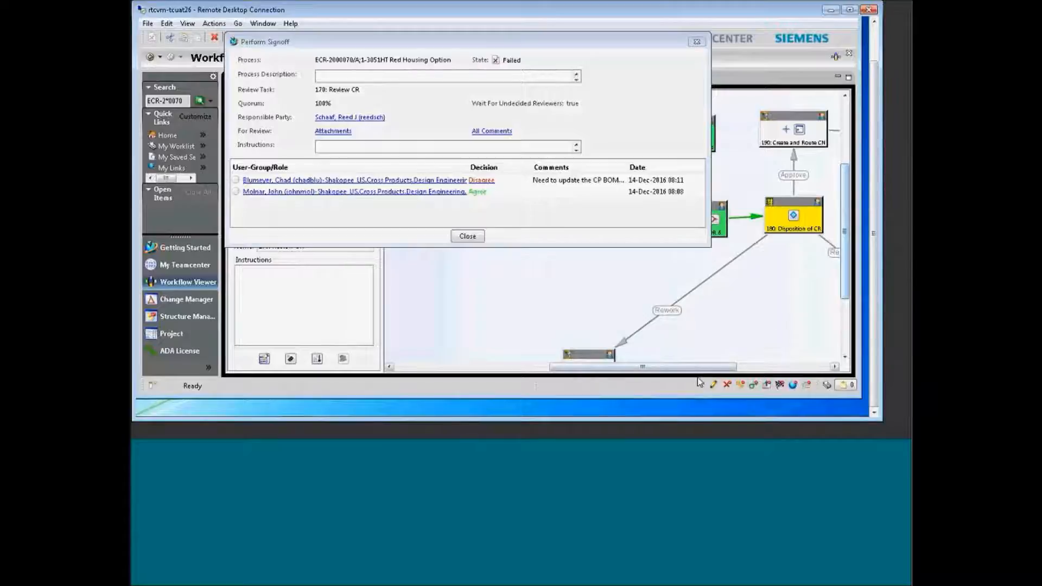
left_click_drag(711, 372, 723, 372)
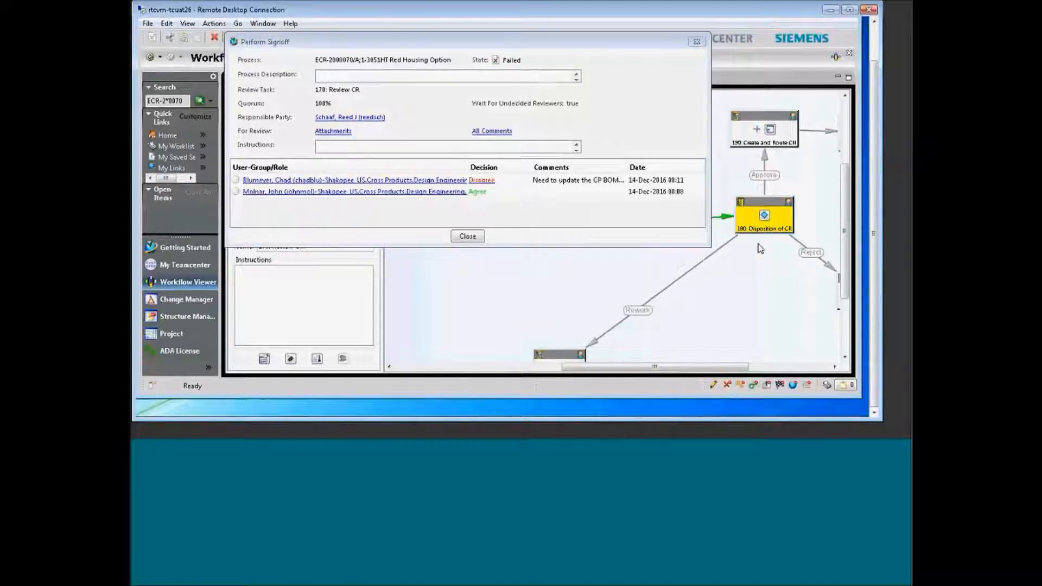
left_click(468, 236)
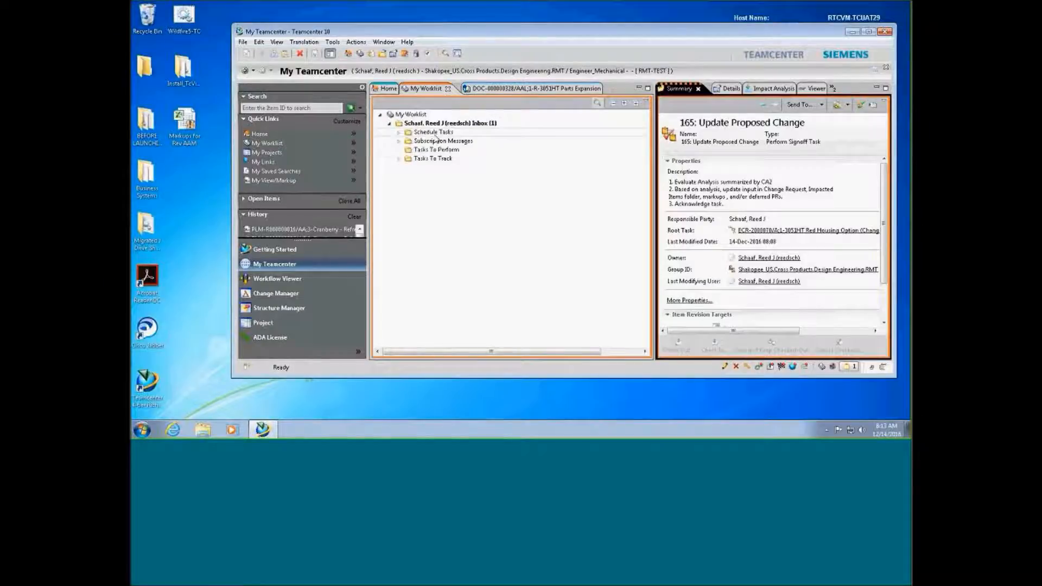
Open the ECR task's workflow diagram and review the 170: Review CR signoff details
left_click(419, 167)
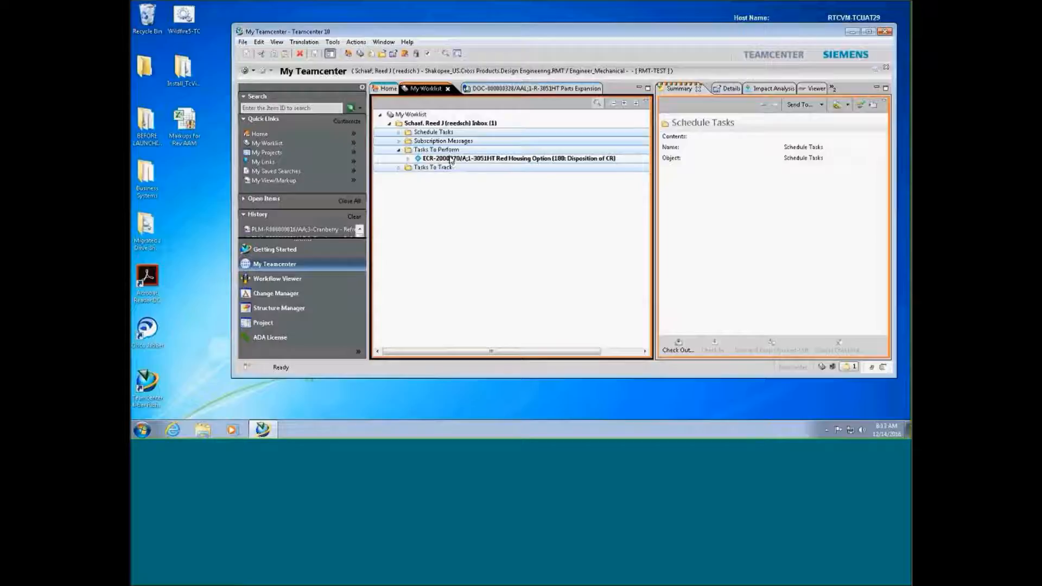
left_click(450, 159)
left_click(281, 281)
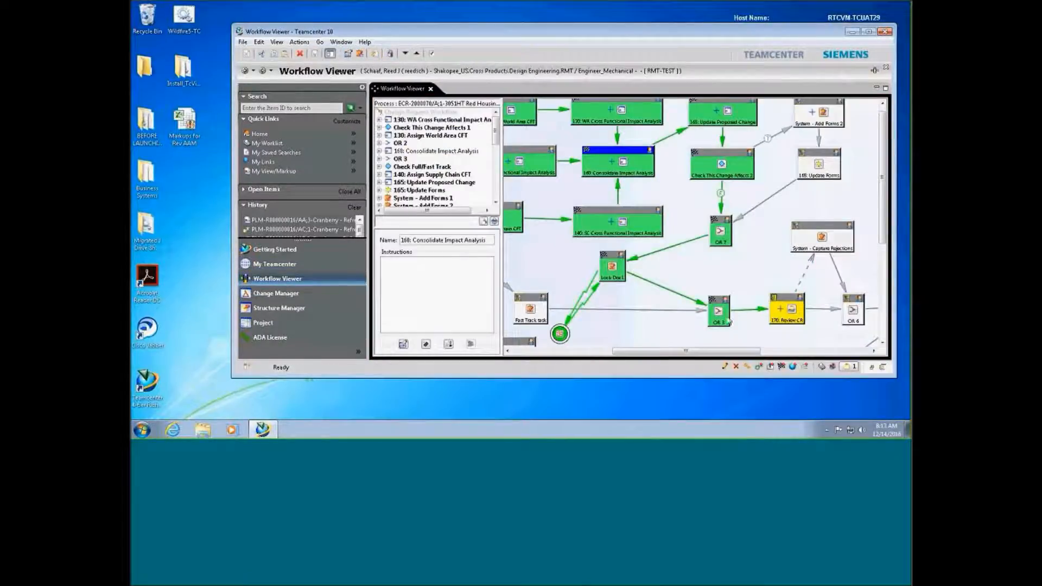
left_click(758, 279)
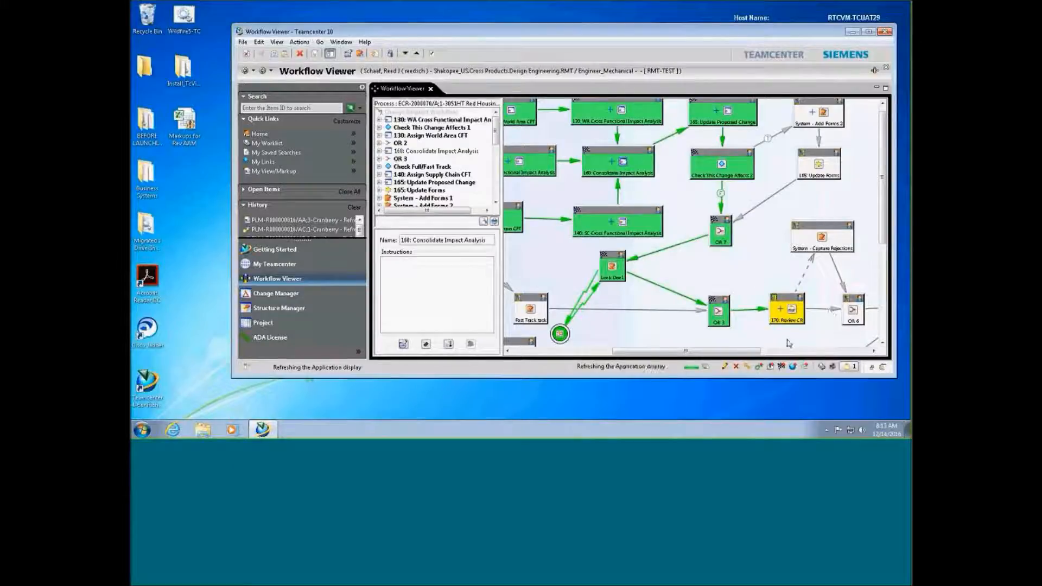
left_click_drag(709, 354, 746, 354)
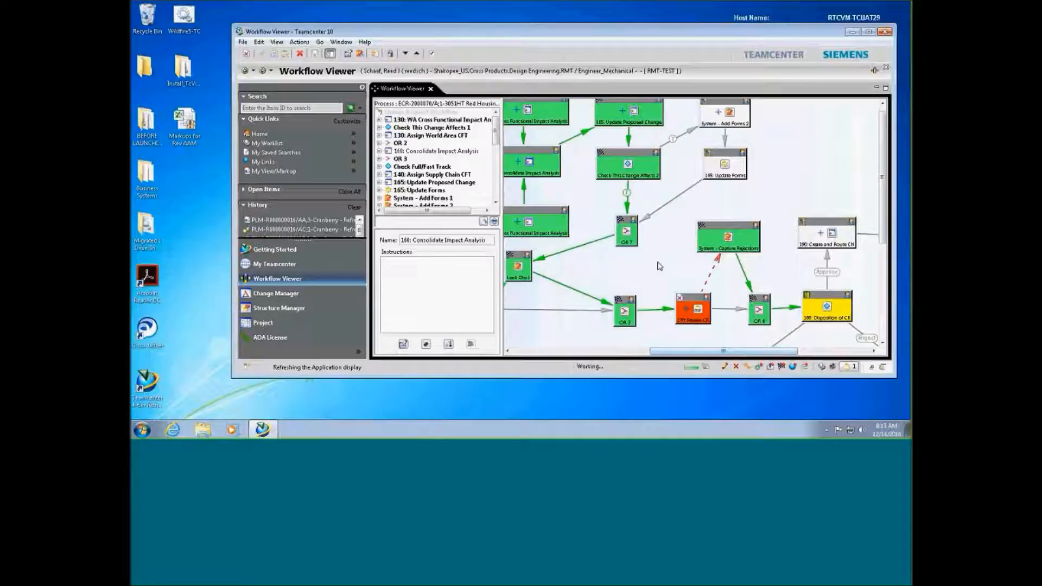
left_click(700, 311)
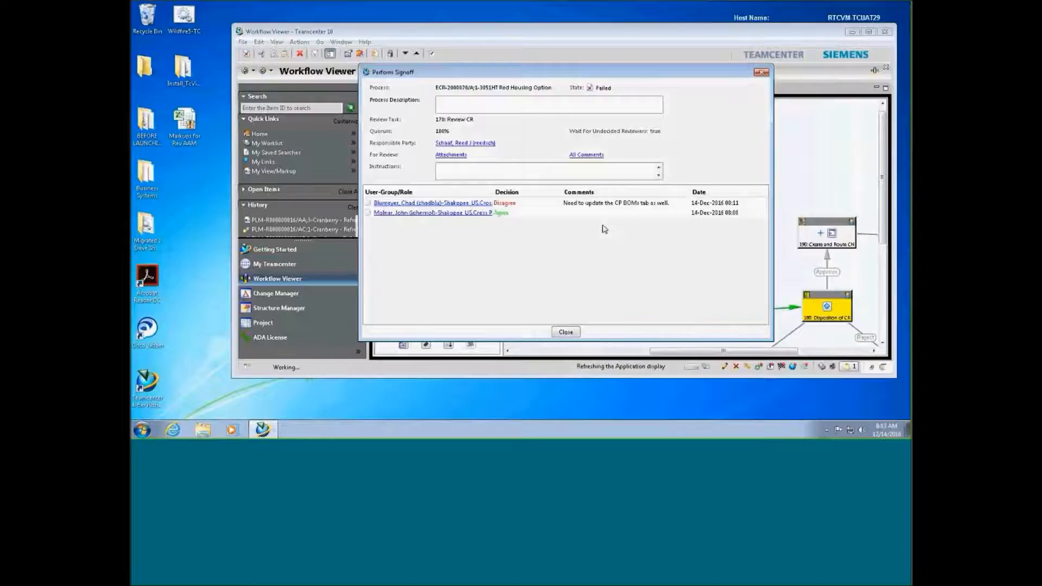
left_click(566, 332)
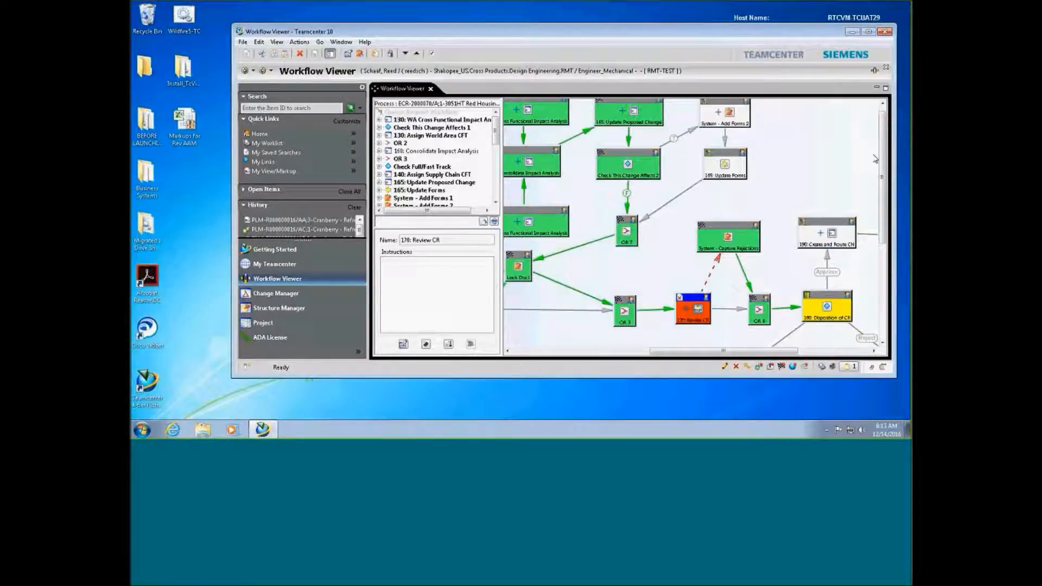
Approve the 180: Disposition of CR task with Task Result Approve
left_click(830, 308)
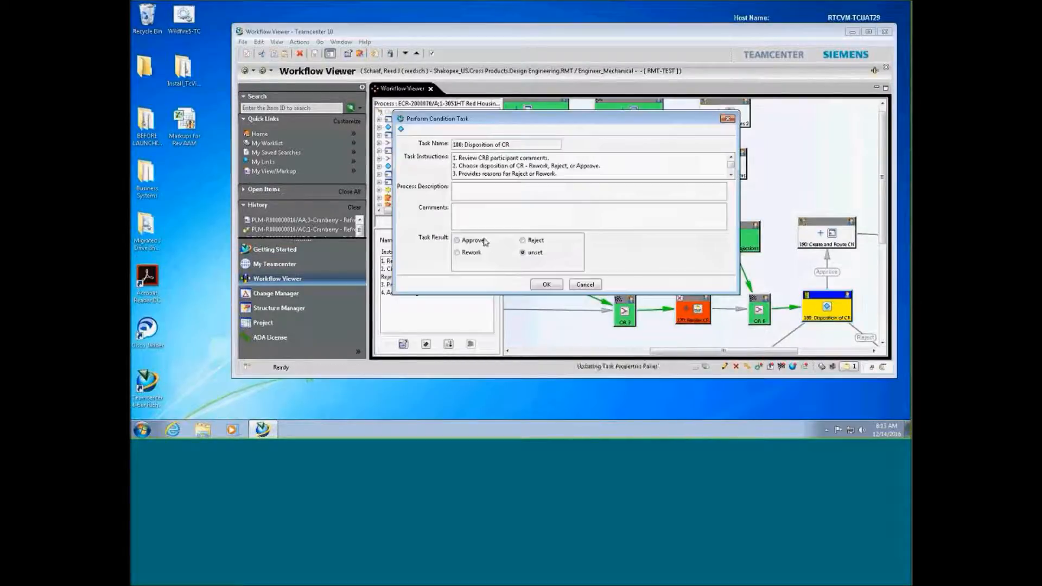
left_click(475, 241)
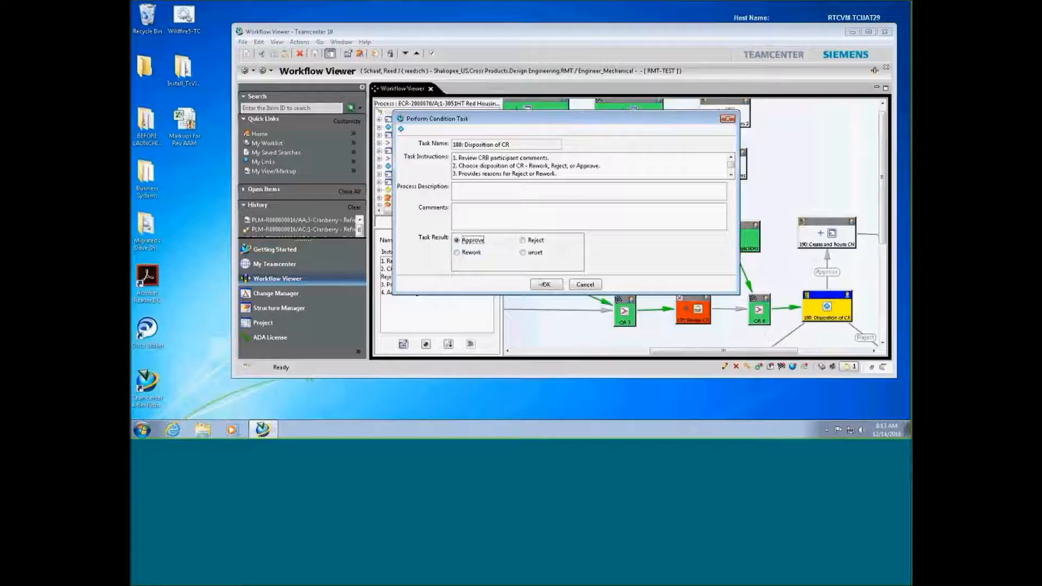
left_click(544, 285)
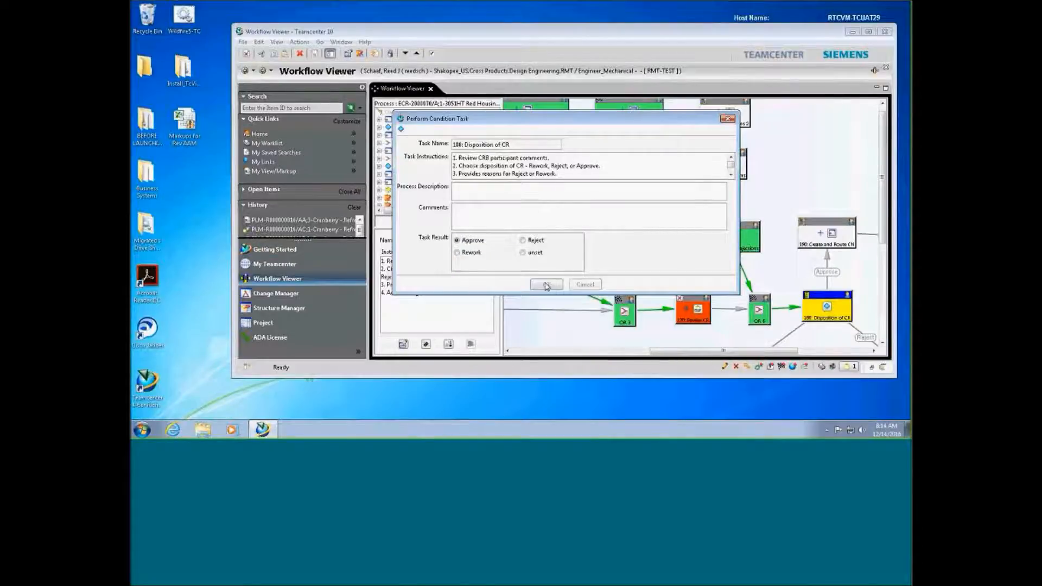
left_click_drag(689, 351, 702, 351)
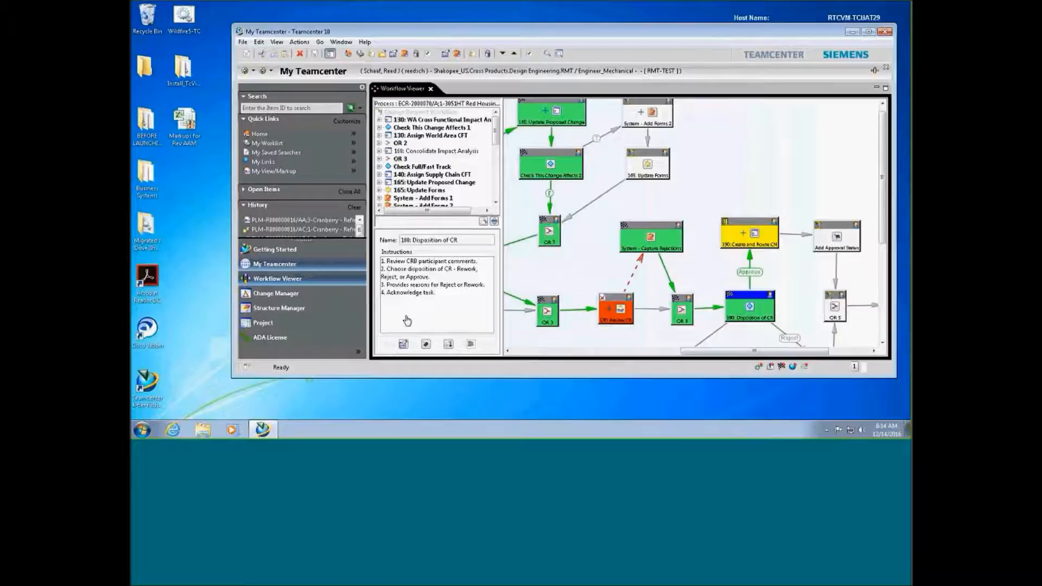
Expand the ECR's 190: Route CN task Targets and bring up actions for ECR-2000070/A;2
left_click(423, 149)
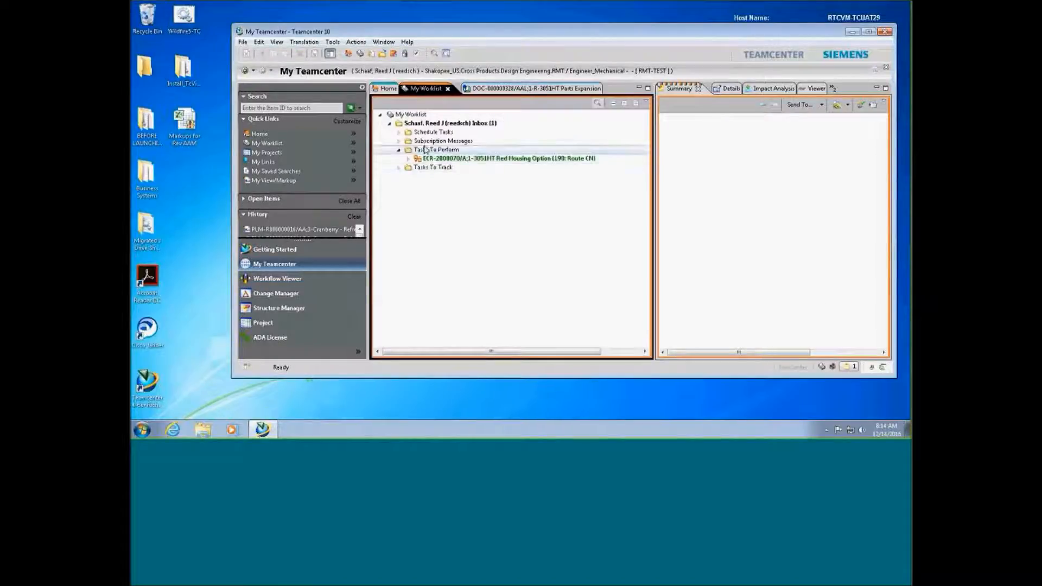
left_click(421, 168, "shift")
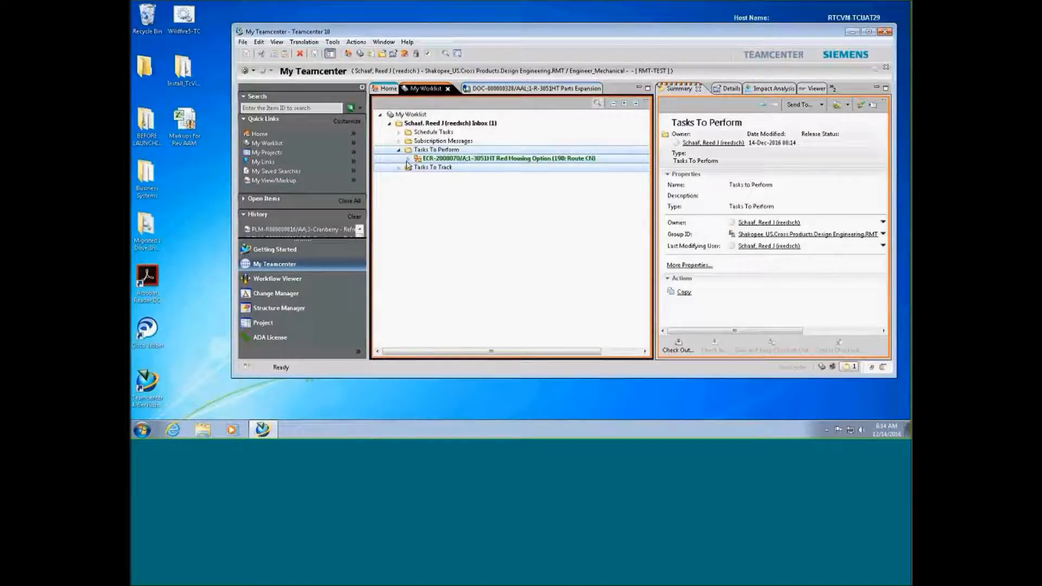
left_click(407, 160)
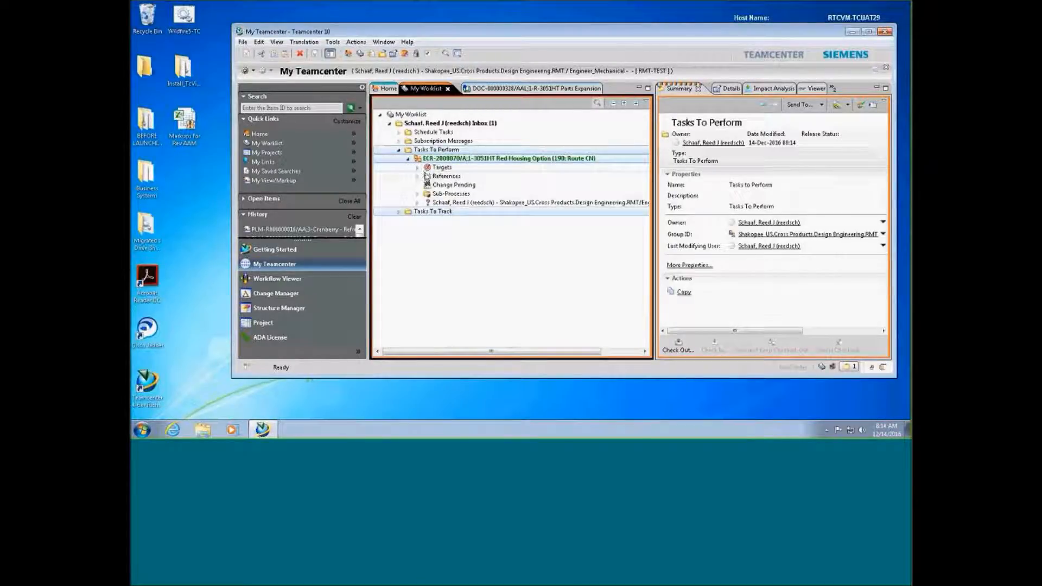
left_click(418, 168)
left_click(462, 176)
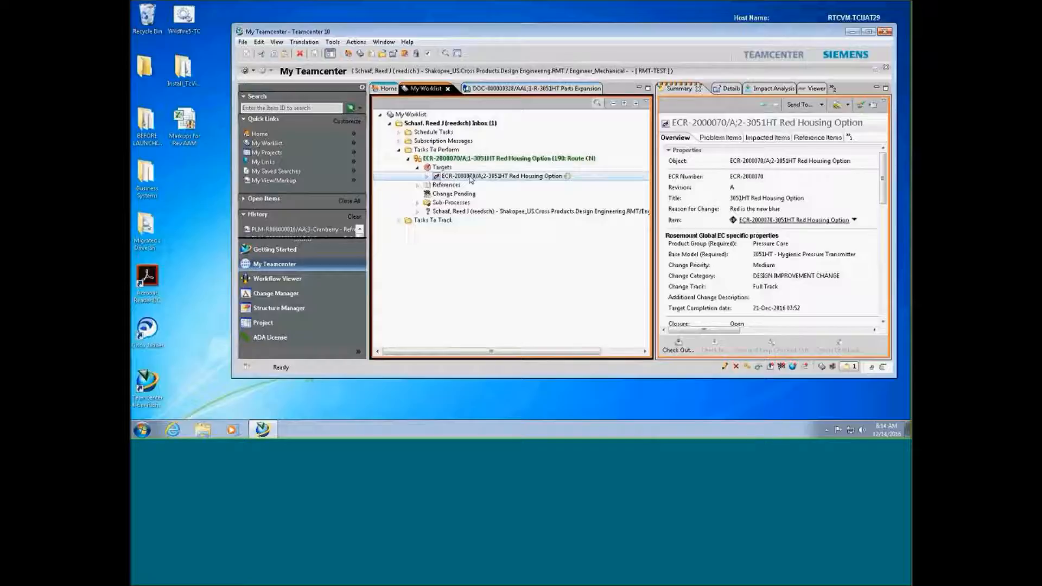
right_click(470, 179)
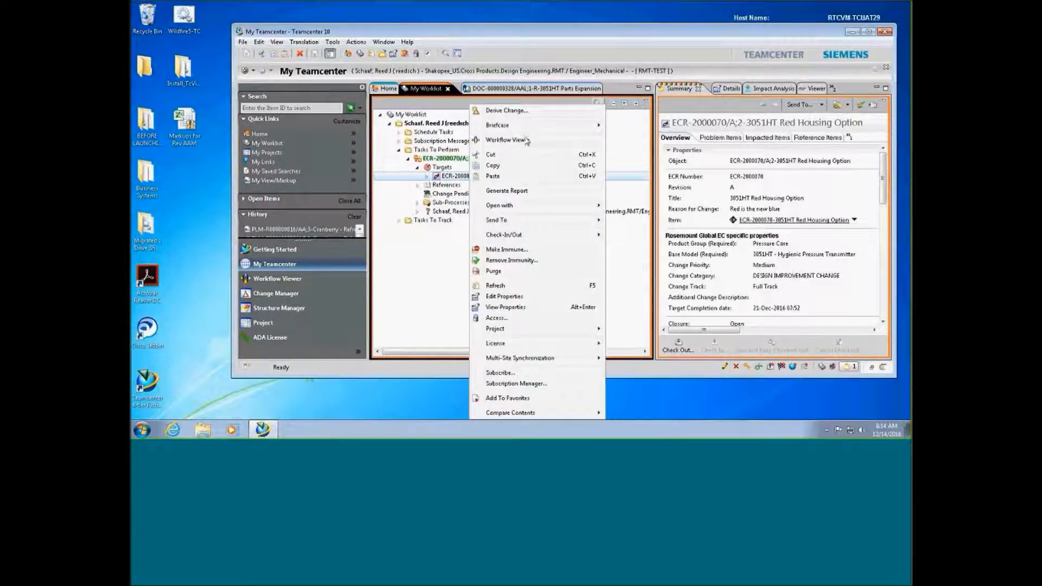
Derive a change notice from the ECR, setting Implement to Oracle Org to N/A
left_click(534, 115)
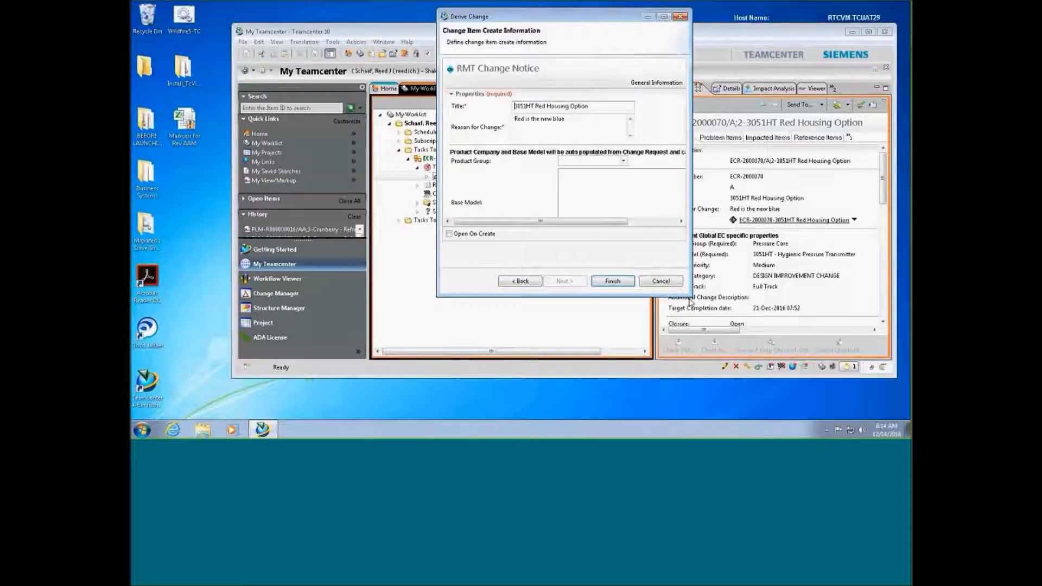
left_click_drag(688, 296, 769, 389)
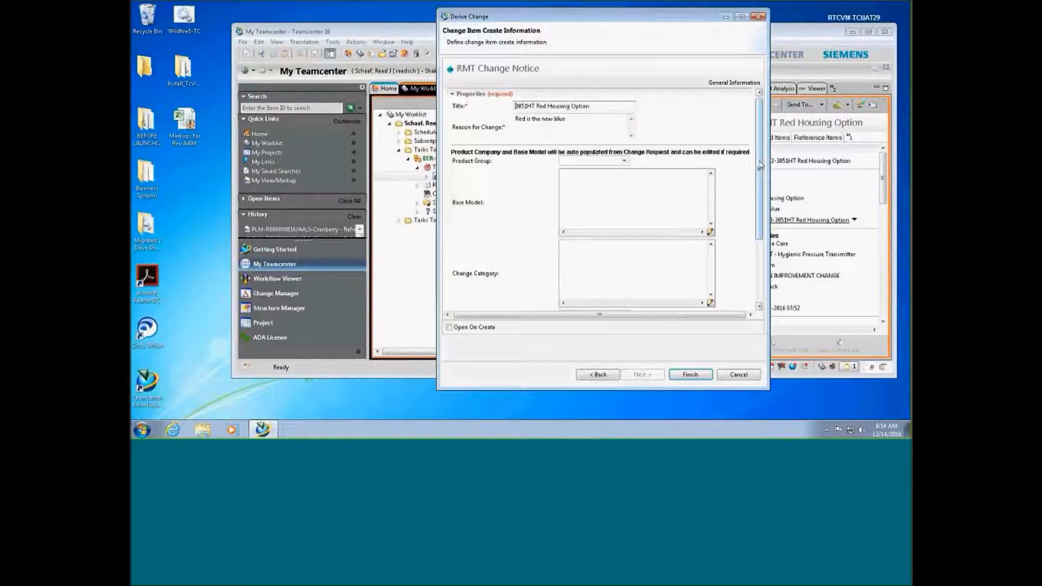
left_click_drag(760, 165, 780, 256)
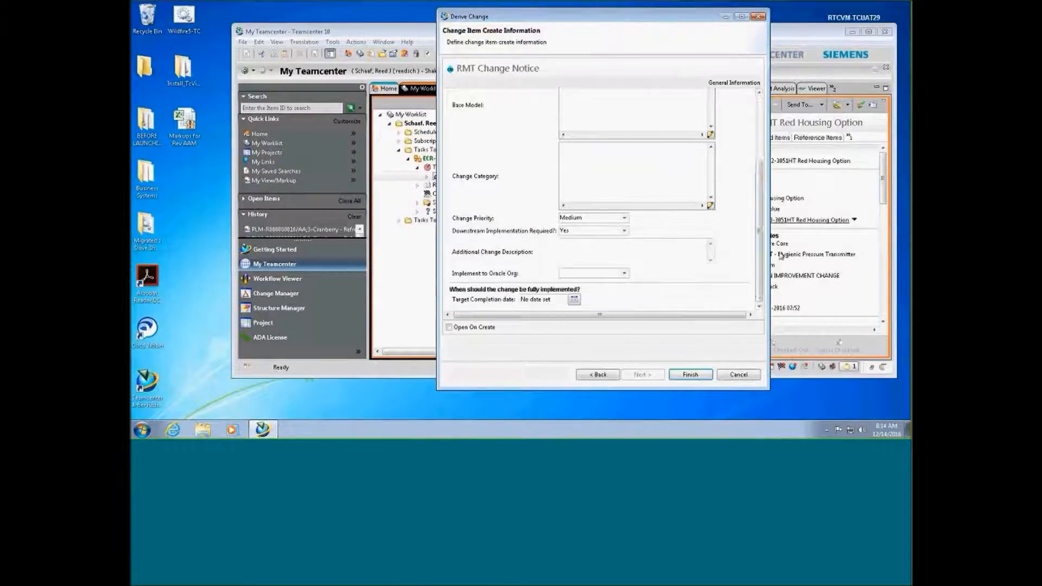
left_click(624, 273)
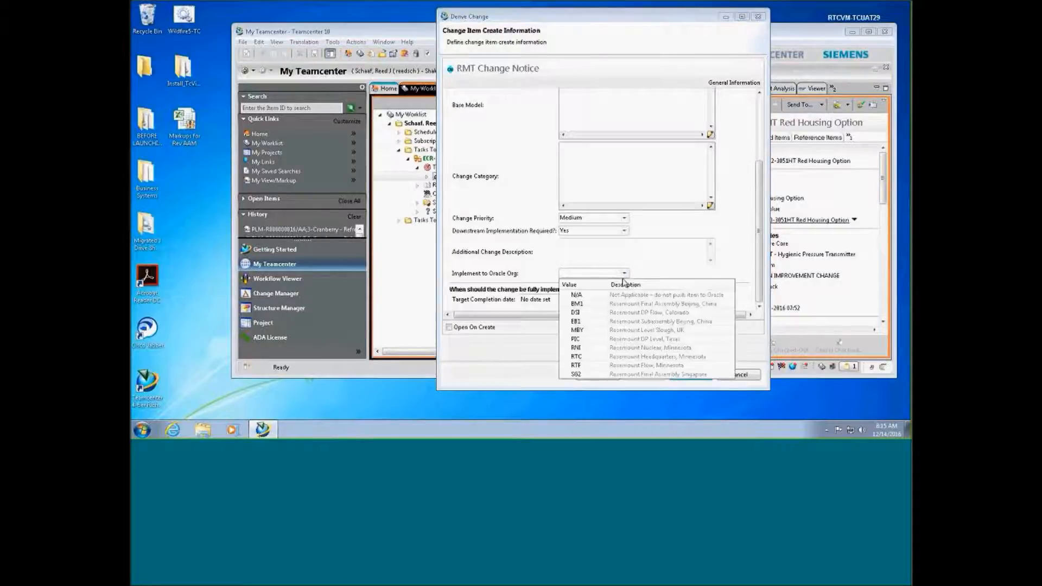
left_click(605, 295)
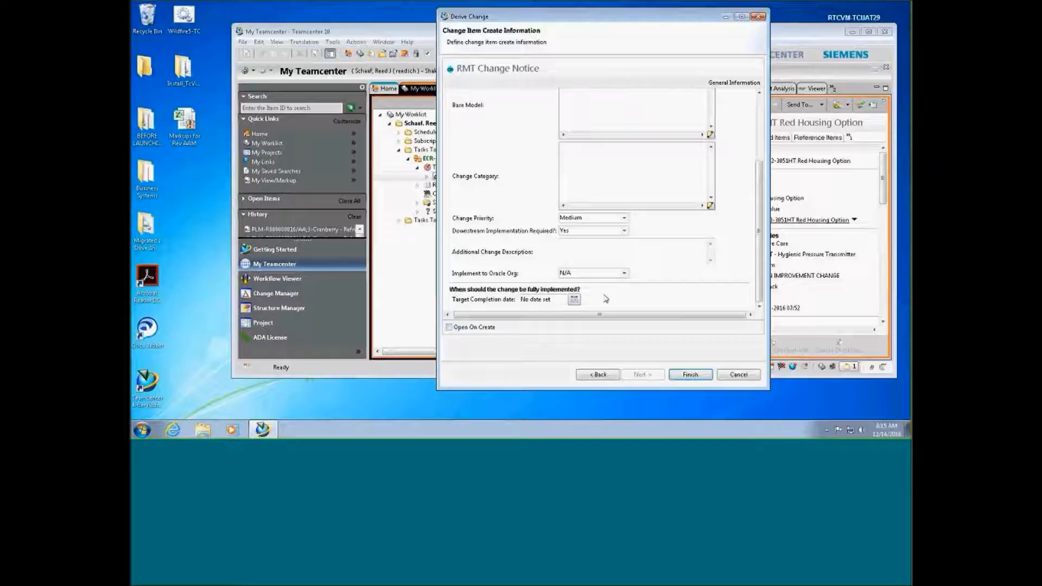
Set the target completion date to December 28, 2016, create the change notice, and close the window
left_click(574, 300)
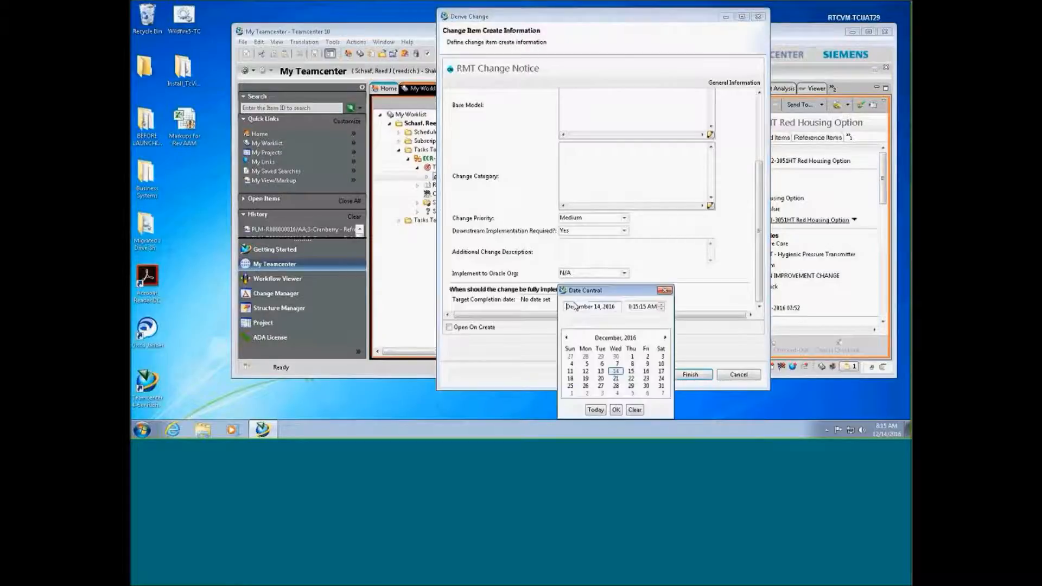
left_click(618, 387)
left_click(616, 410)
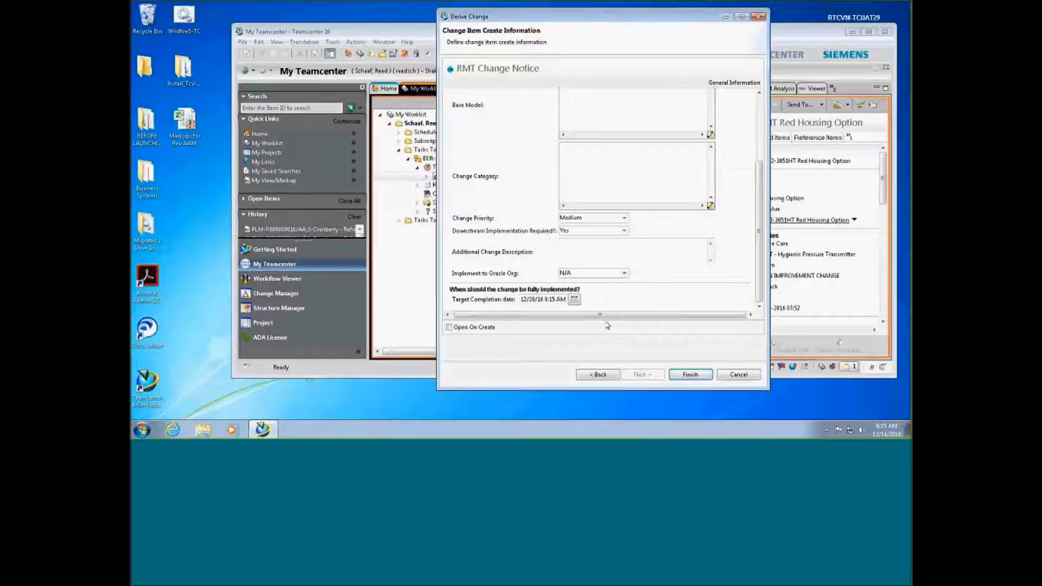
left_click(676, 376)
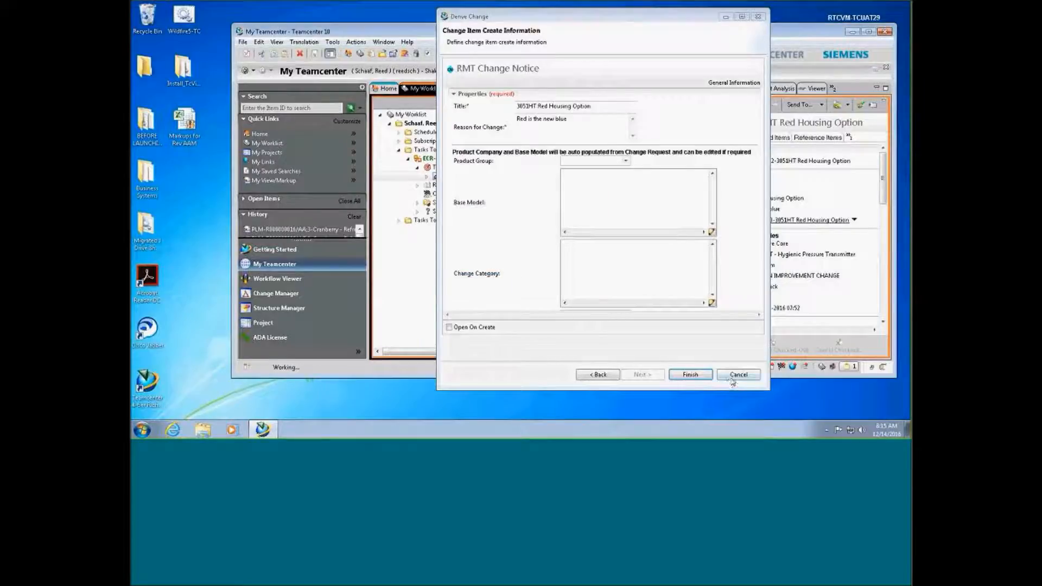
left_click(738, 375)
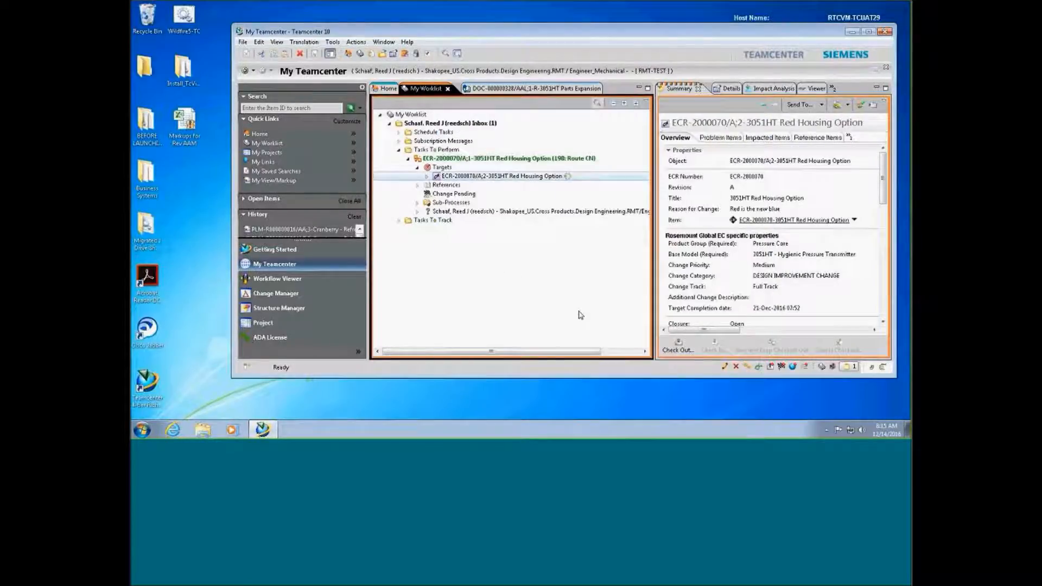
Expand ECR-2000070's Implemented By and select ECN-2000089 to view its properties
left_click(427, 176)
left_click(436, 194)
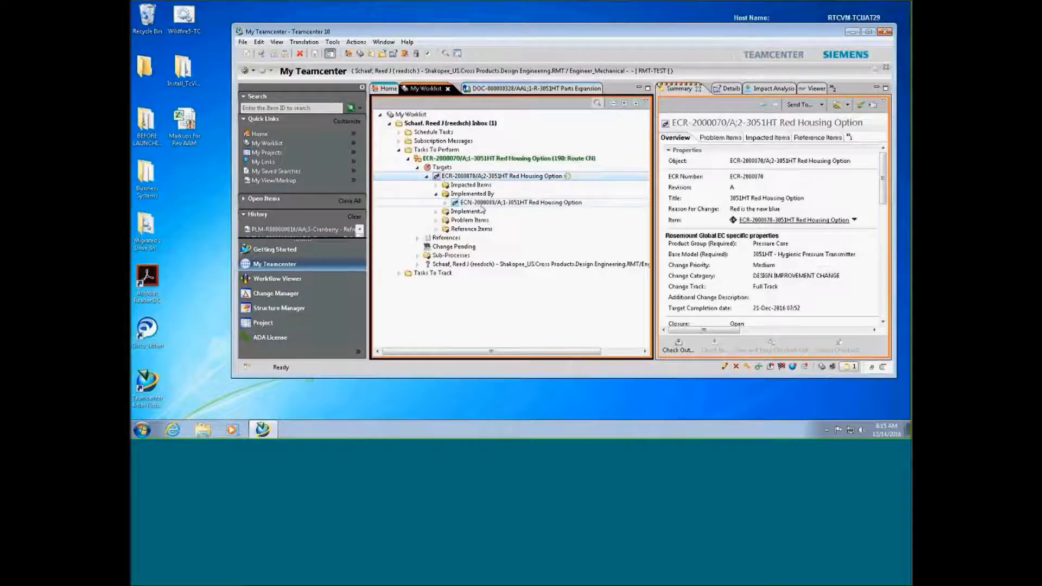
left_click(481, 204)
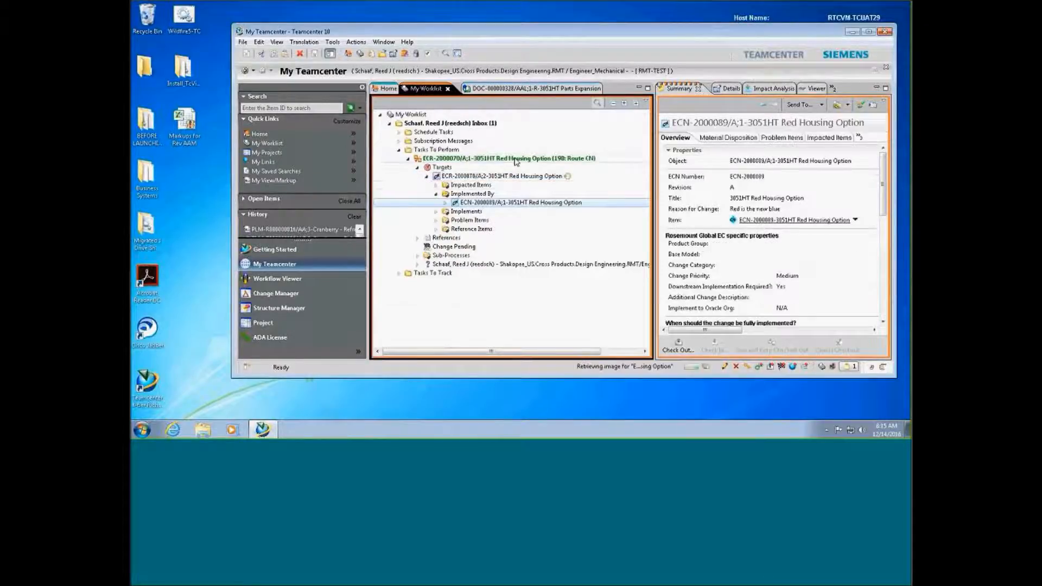
left_click_drag(732, 331, 836, 334)
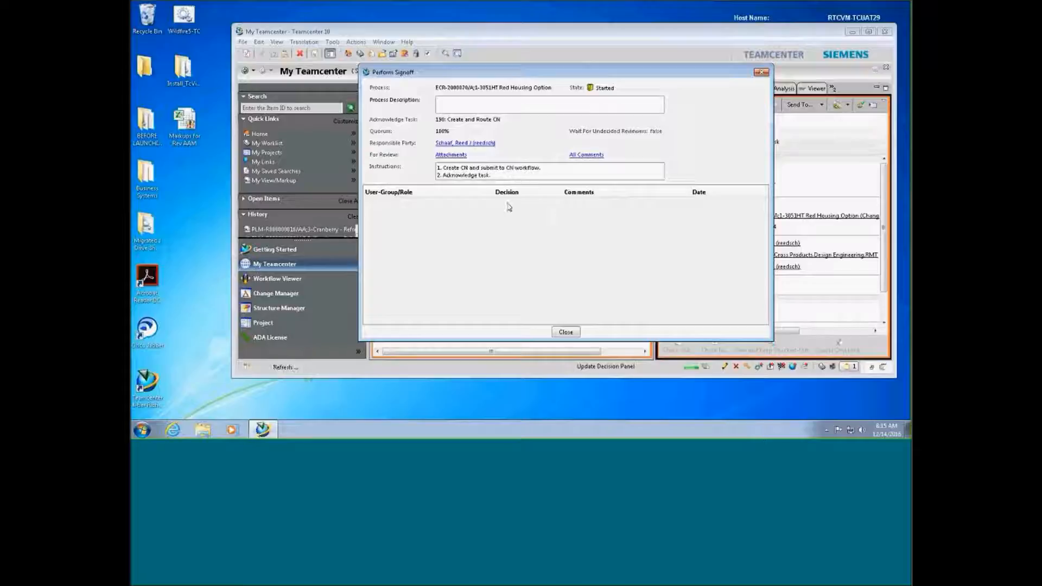
Acknowledge the 190: Create and Route CN task and close the signoff window
left_click(510, 203)
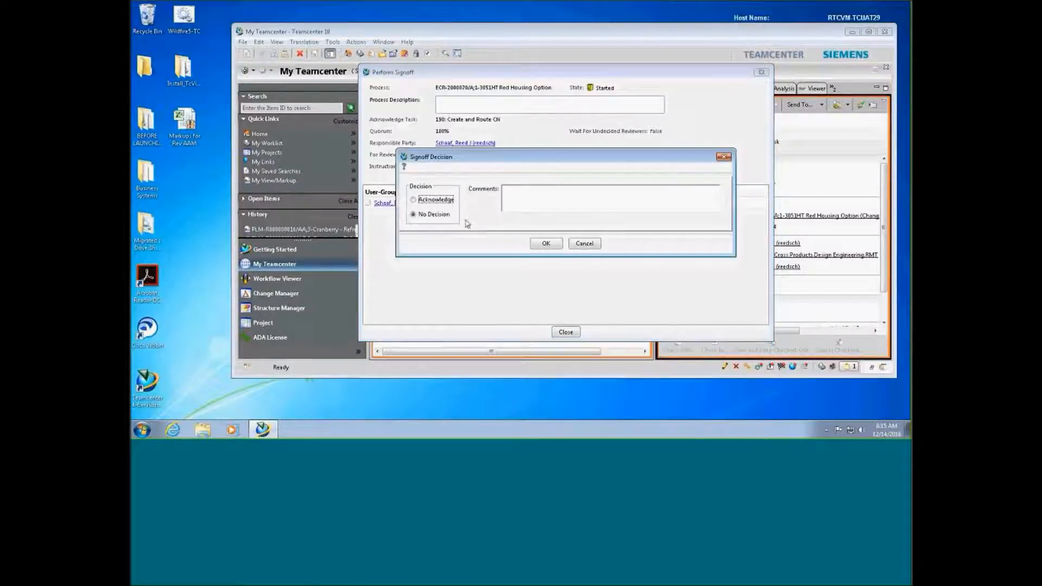
left_click(450, 200)
left_click(546, 243)
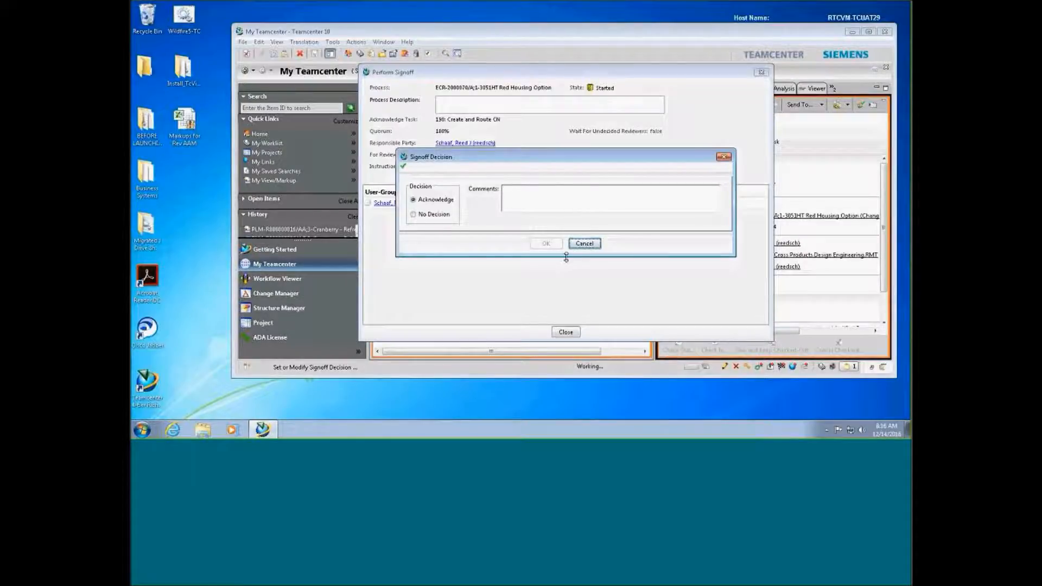
left_click(562, 333)
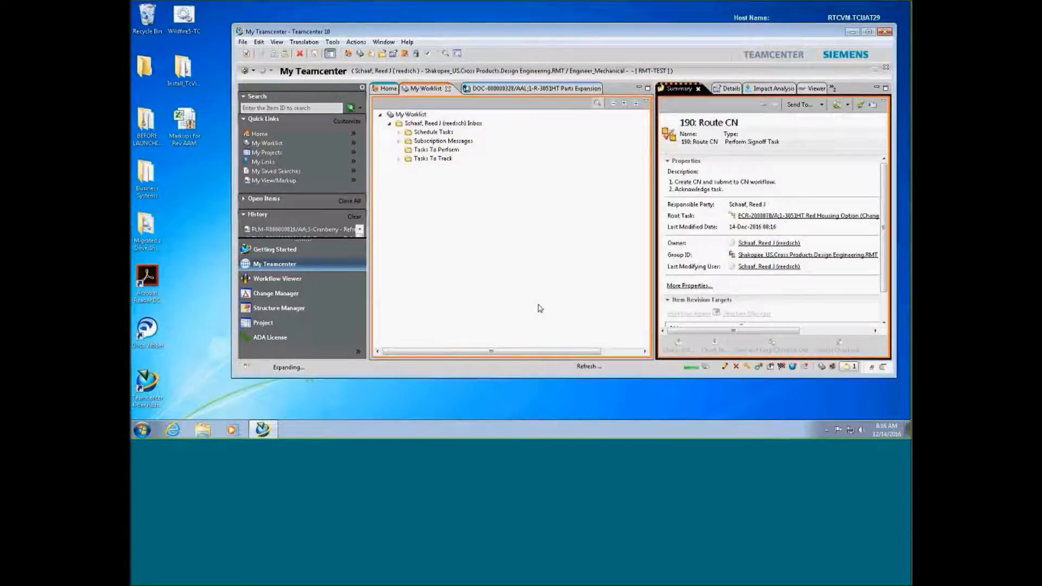
Copy ECN-2000089 from the ECR's Implemented By into the 3051HT folder in the Home tree
left_click(387, 88)
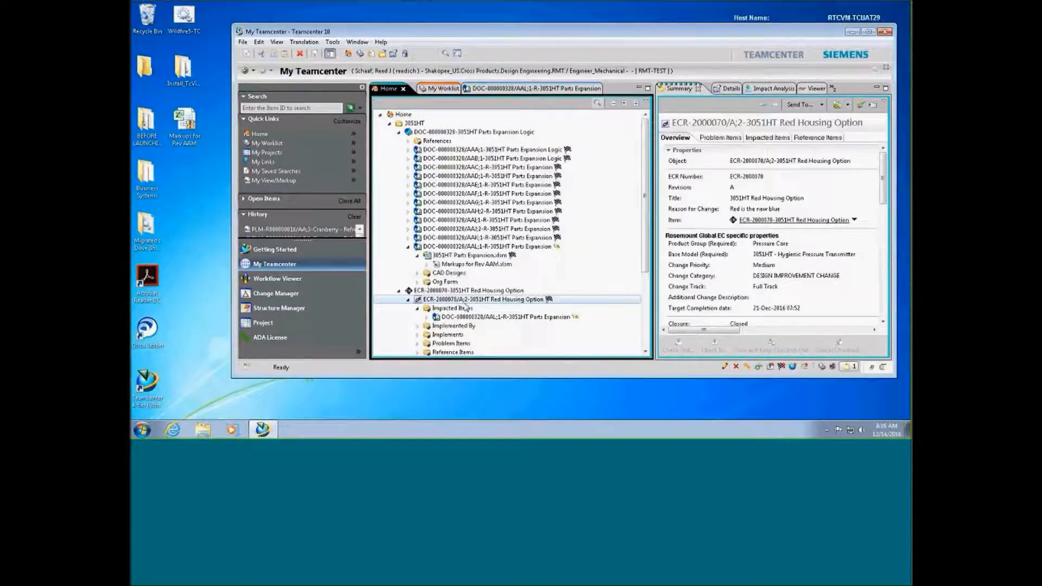
scroll(647, 258, "down", 2)
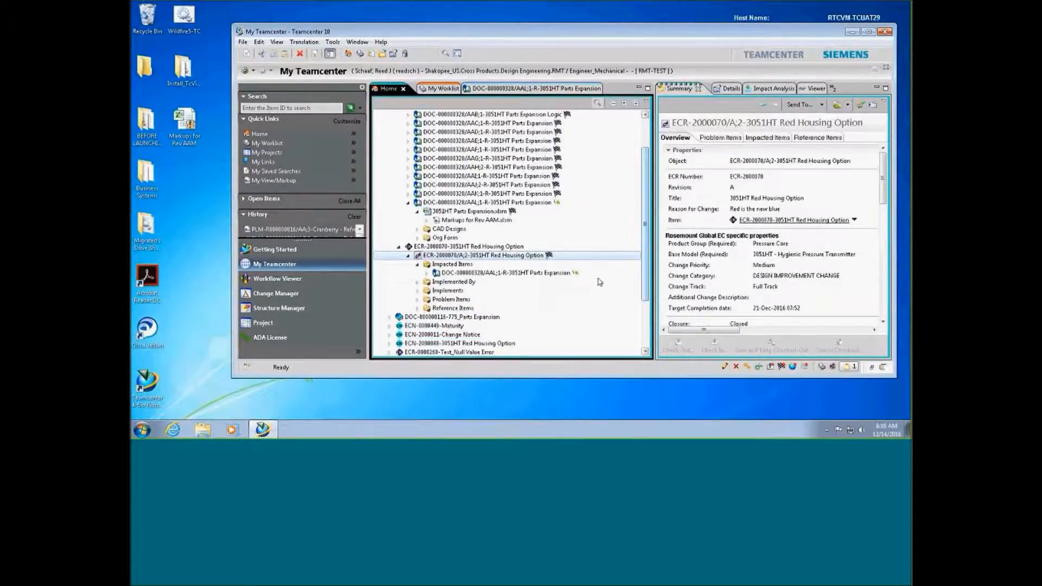
left_click(417, 282)
left_click(438, 291)
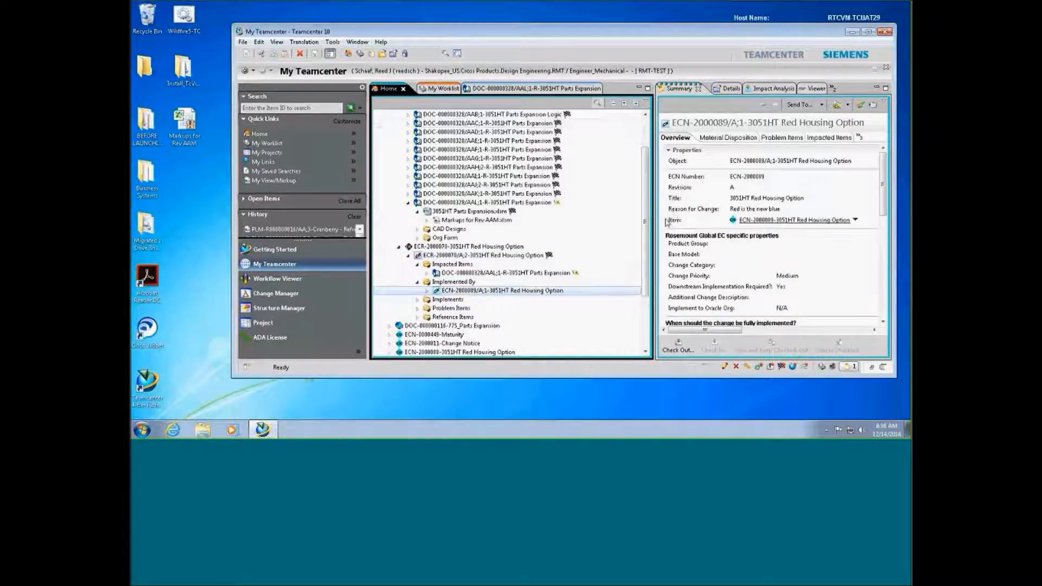
scroll(644, 200, "up", 2)
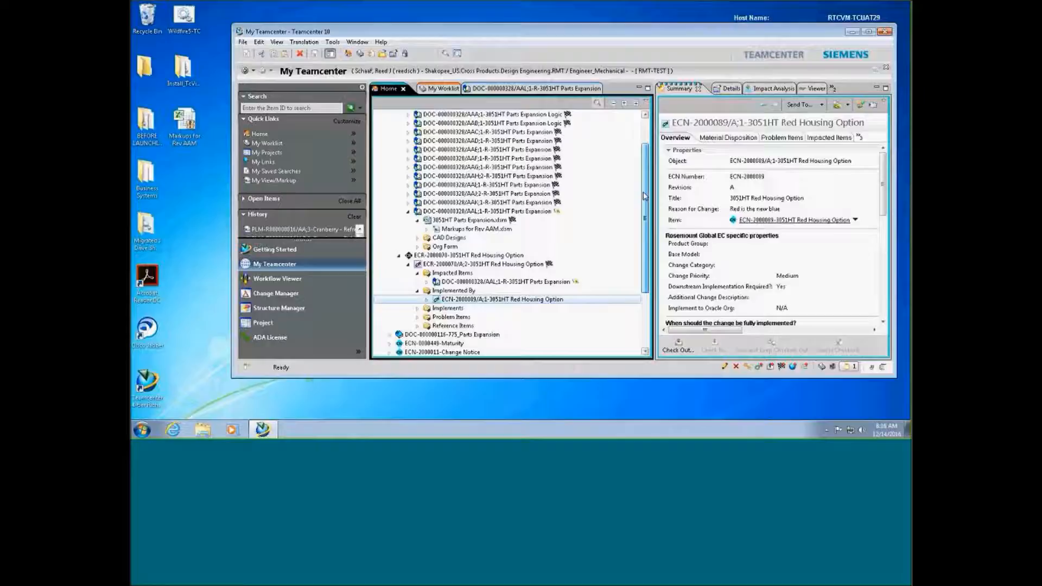
left_click(414, 123)
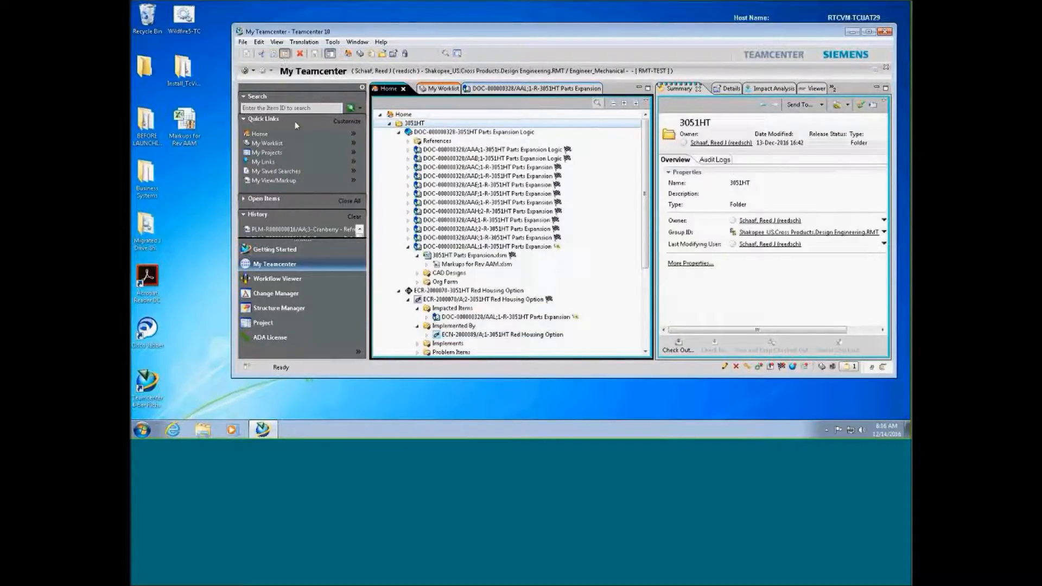
left_click(285, 53)
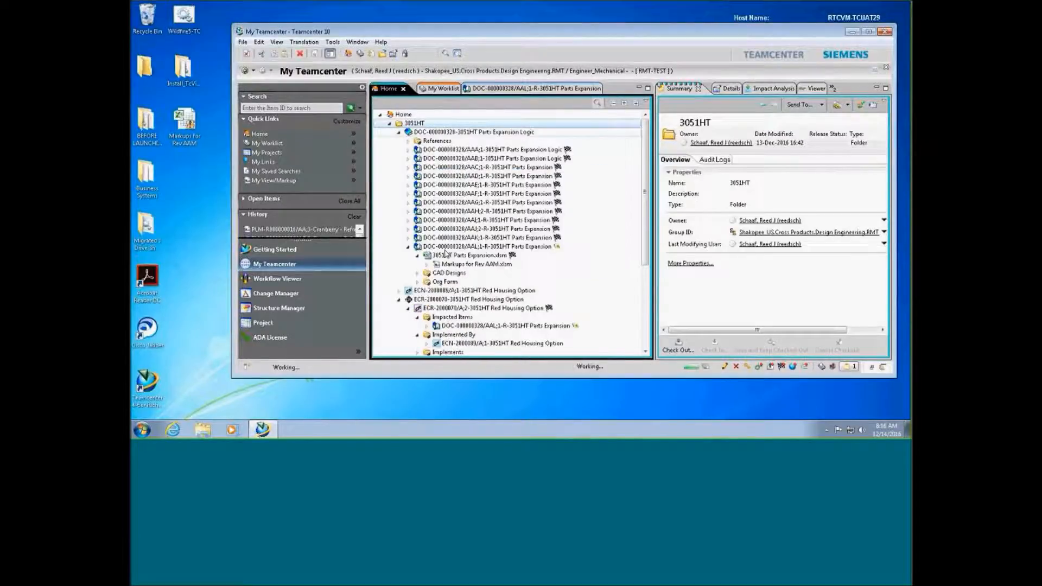
left_click(399, 299)
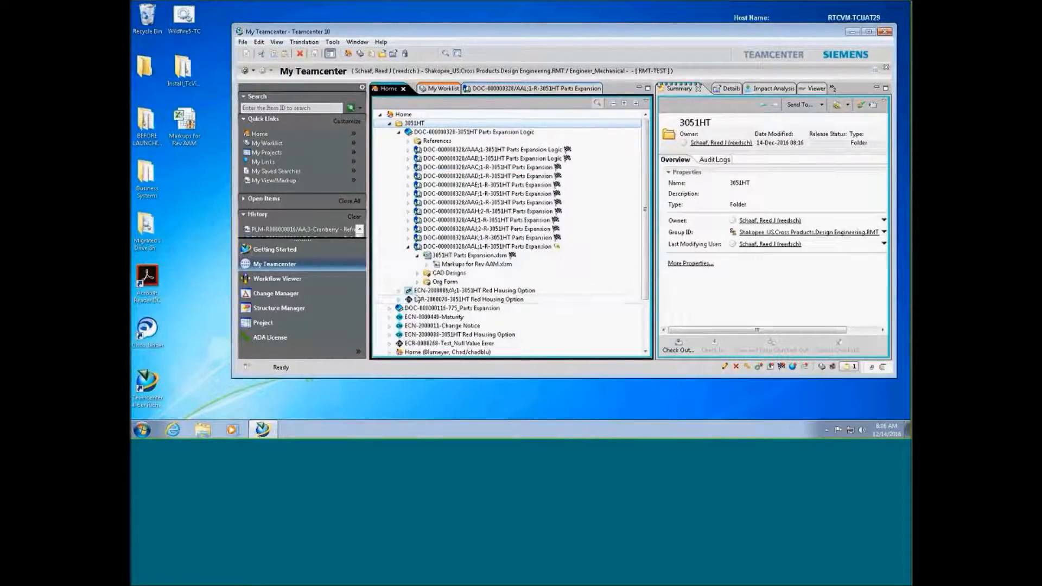
left_click_drag(883, 211, 869, 270)
left_click_drag(735, 330, 808, 328)
scroll(886, 251, "down", 3)
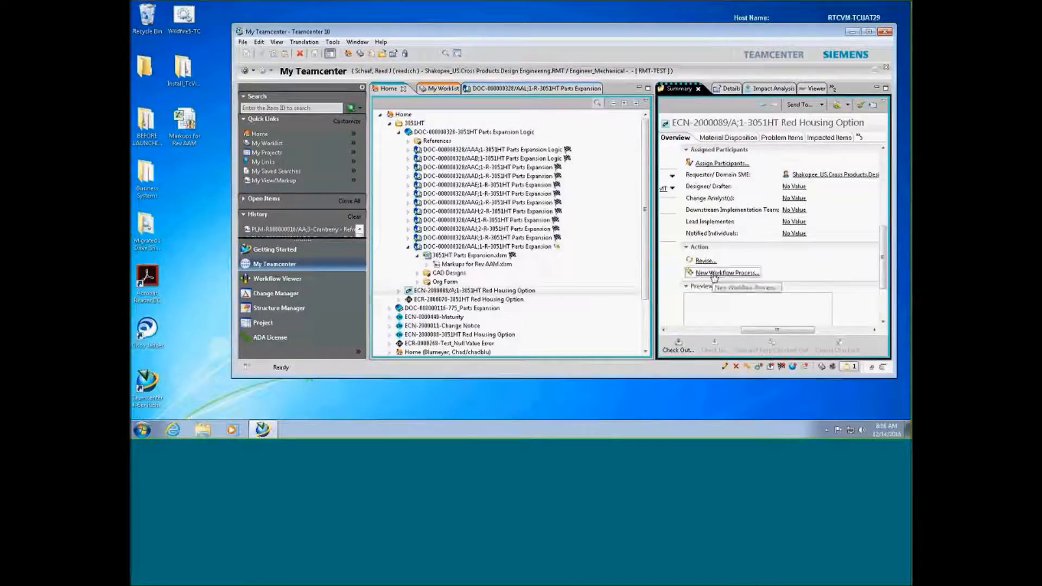
Start a new CN Release Workflow process on ECN-2000089
left_click(715, 275)
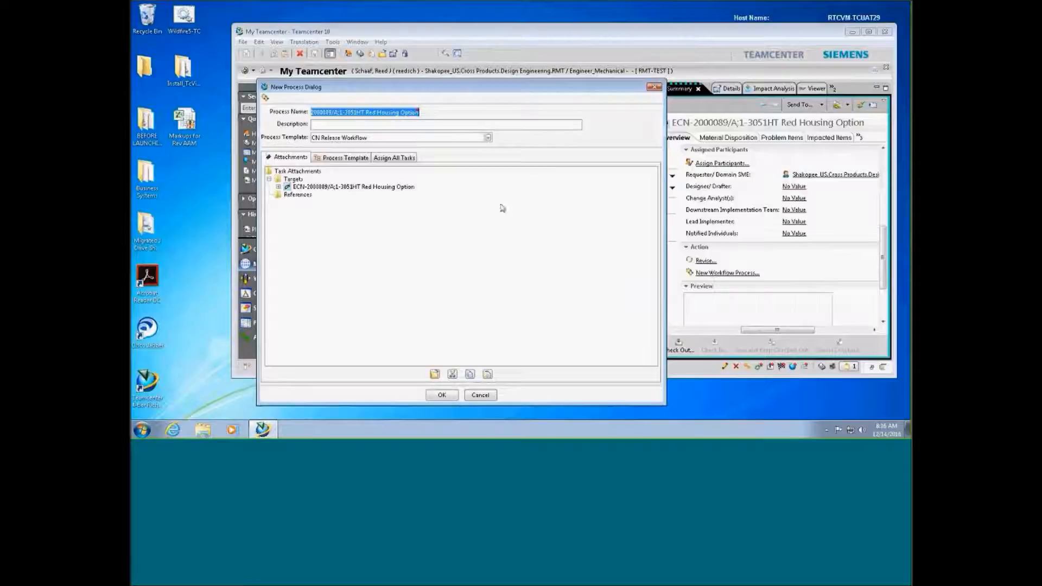
left_click(488, 137)
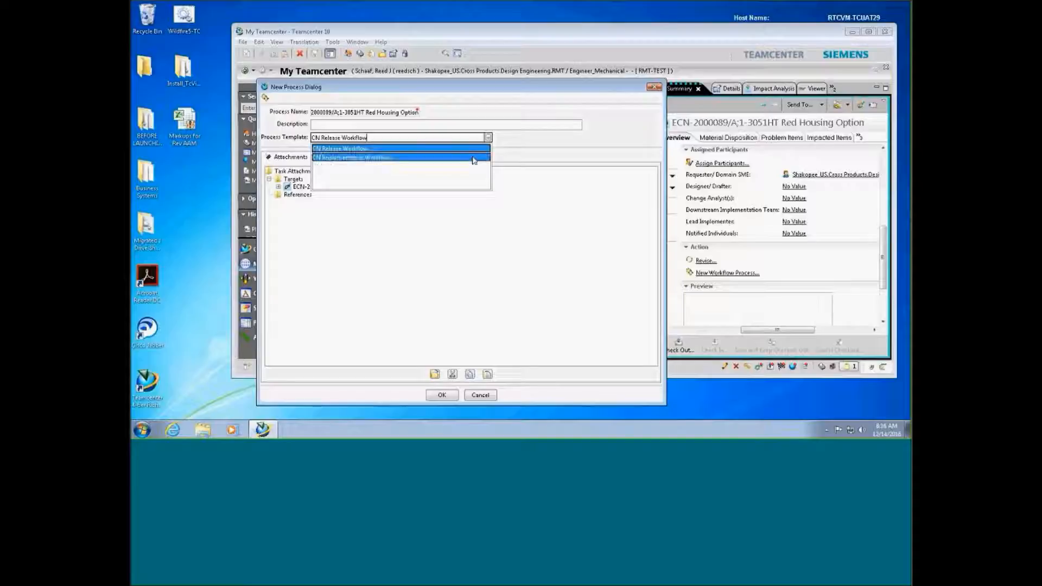
left_click(474, 151)
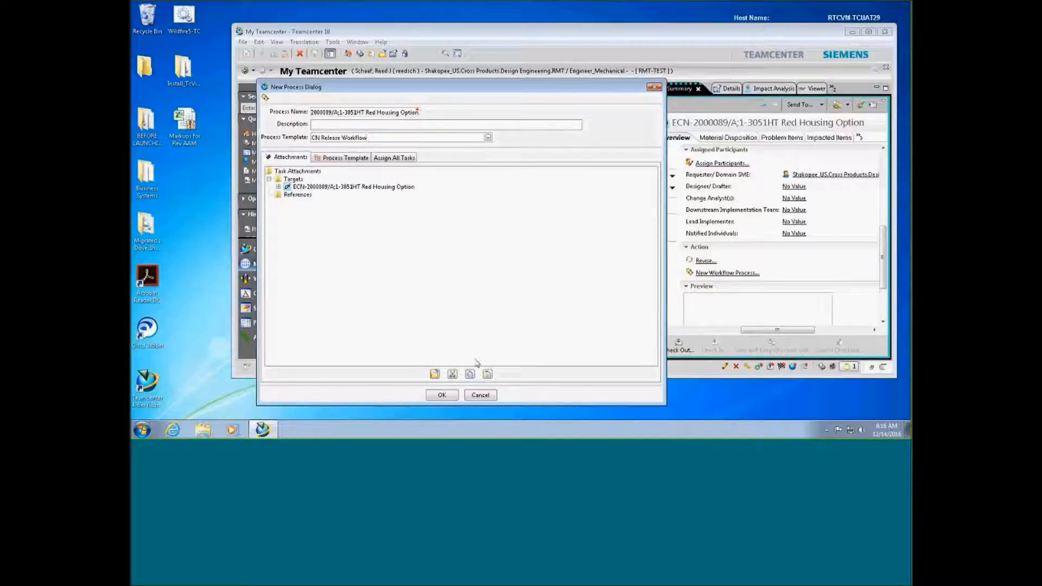
left_click(442, 395)
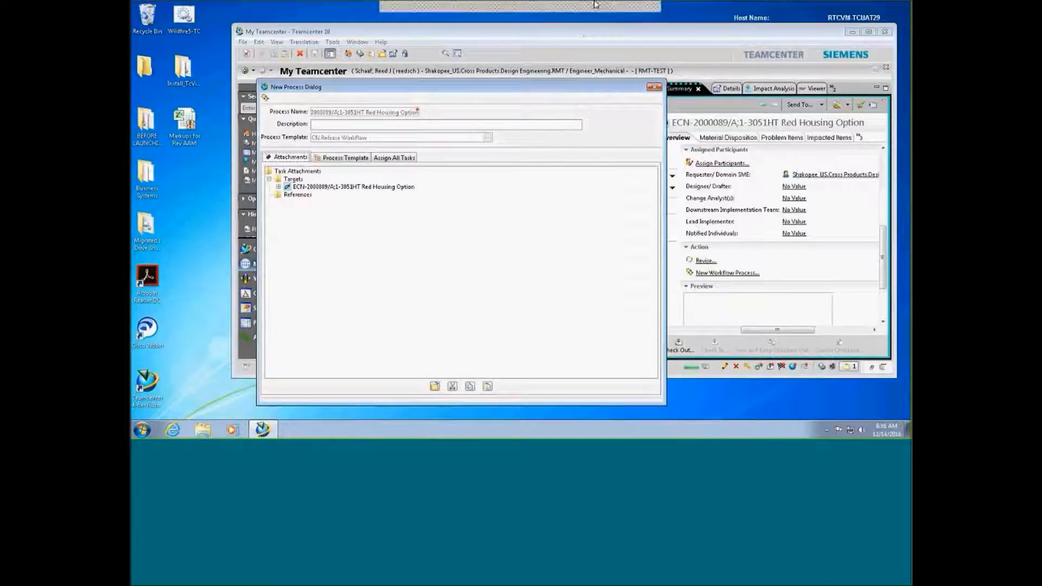
Minimize the remote session and advance the PowerPoint deck to the CN Process slide
left_click(616, 9)
left_click(242, 340)
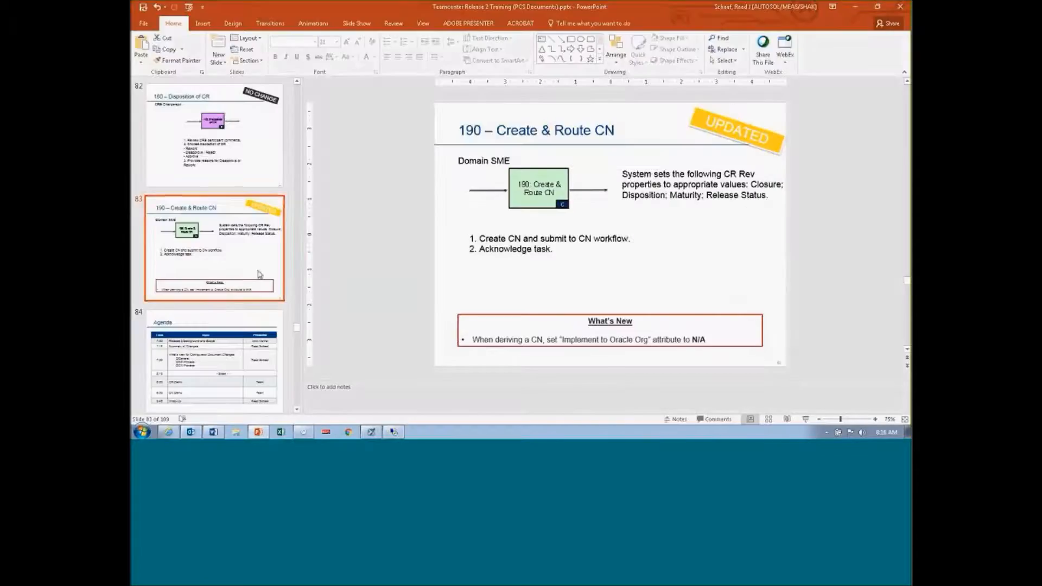
left_click(243, 340)
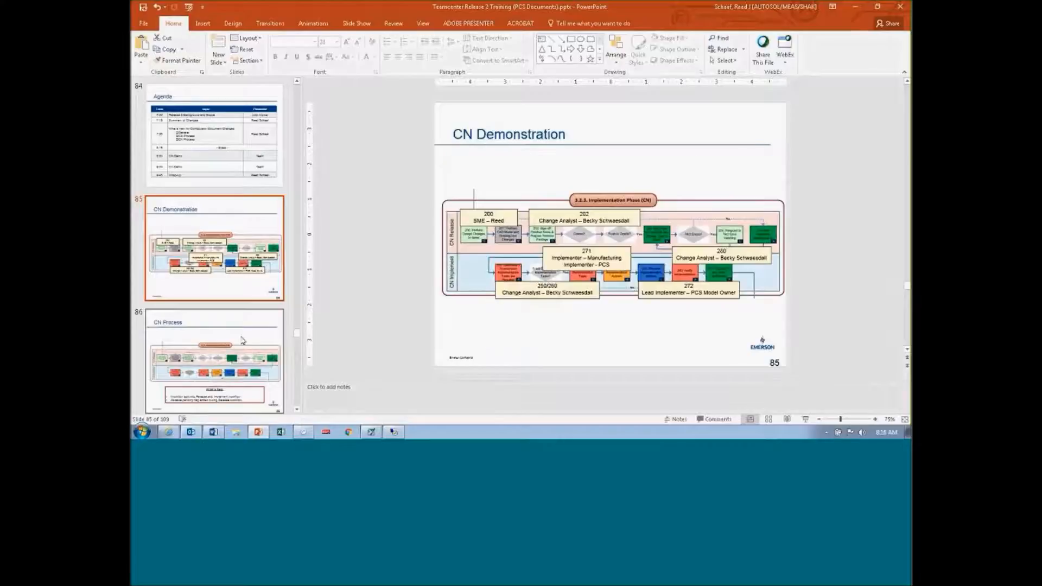
left_click(242, 341)
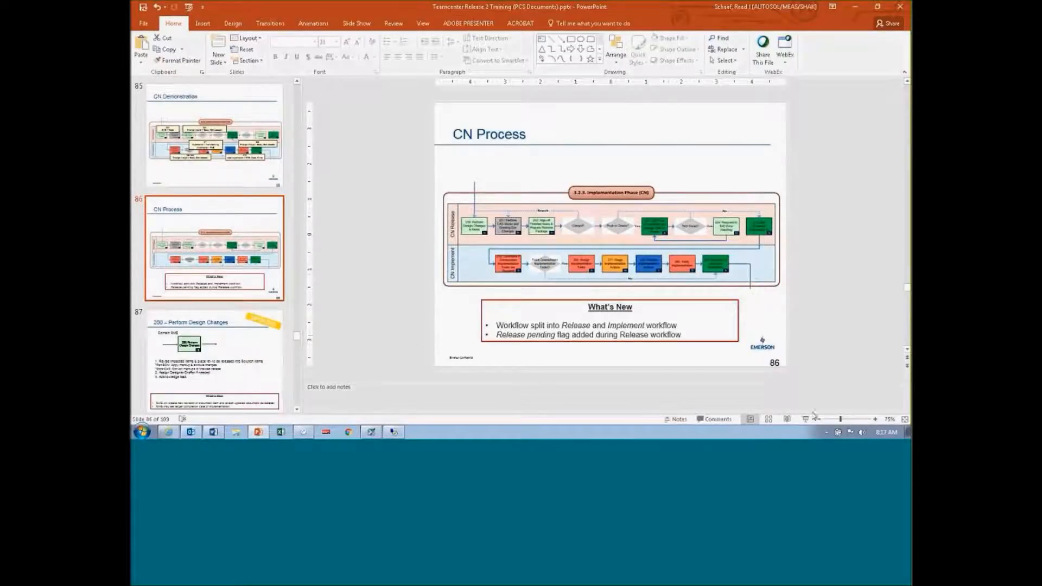
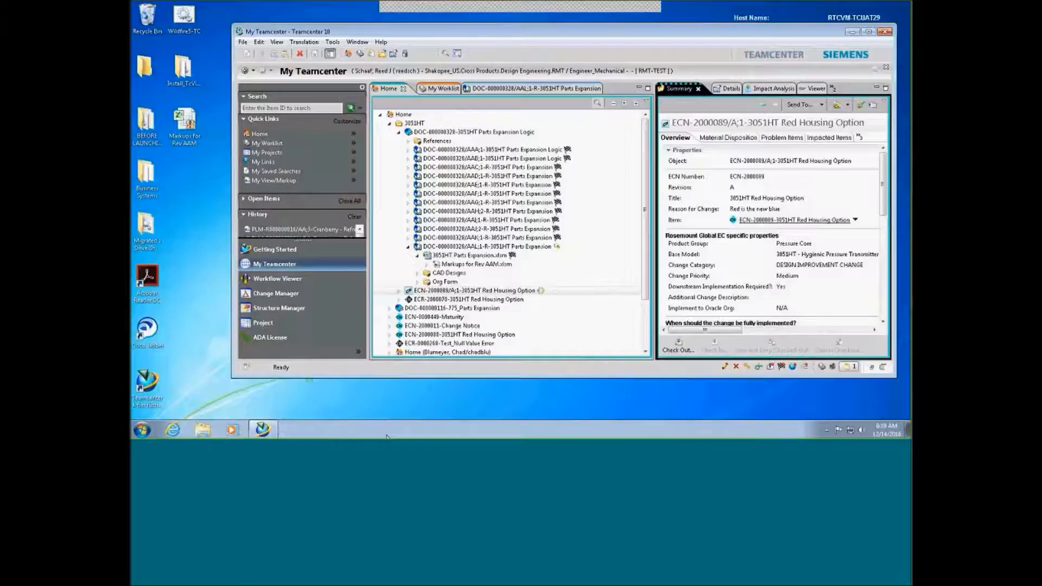
Open the 200: Perform Design Changes task from My Worklist to review it
left_click(443, 89)
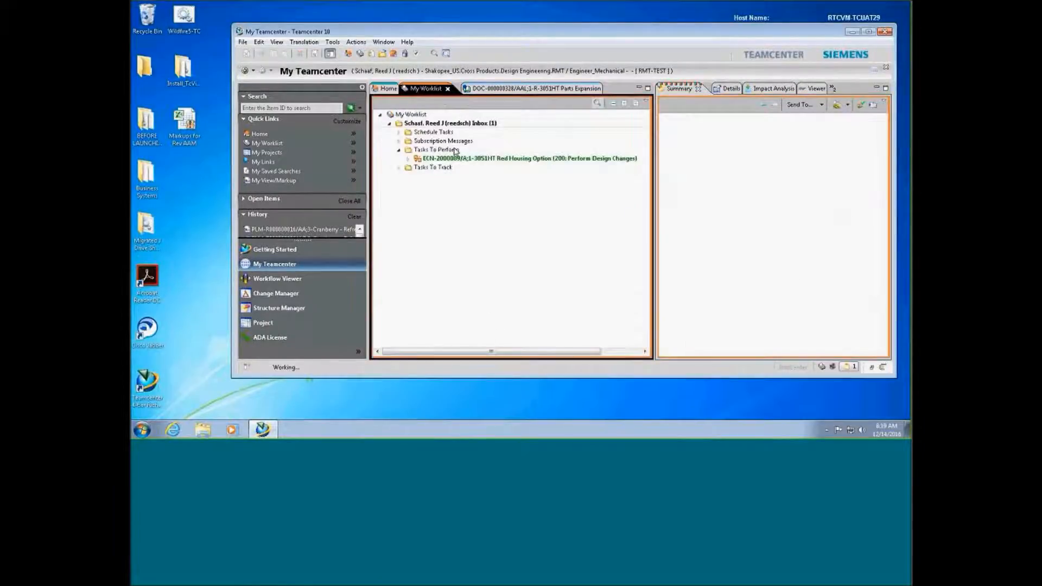
left_click(421, 125)
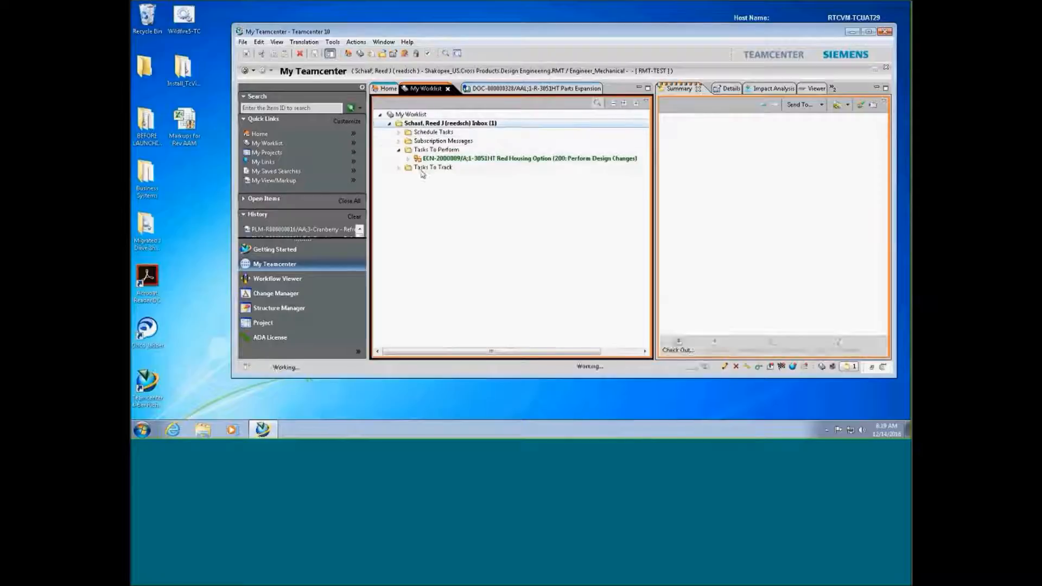
left_click(433, 158)
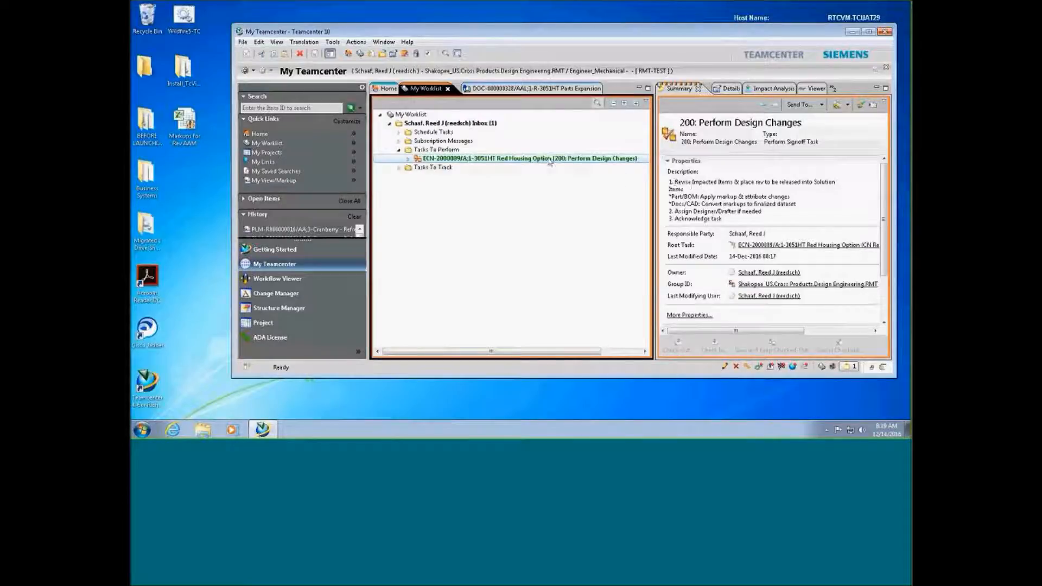
Select DOC-000000328/AAL in the Home tree and scroll its Summary to the Actions
left_click(384, 89)
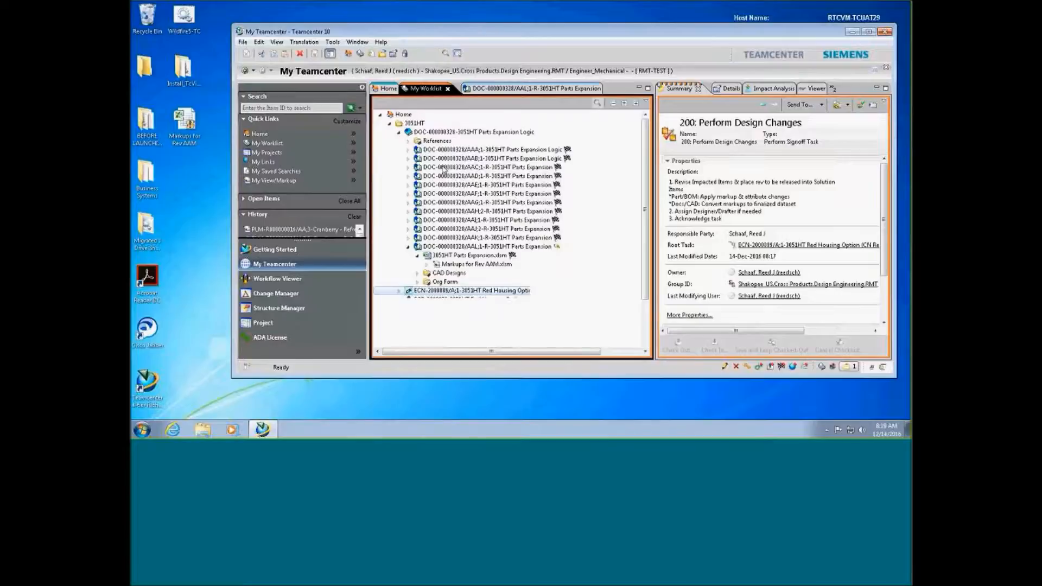
left_click(408, 246)
left_click(420, 248)
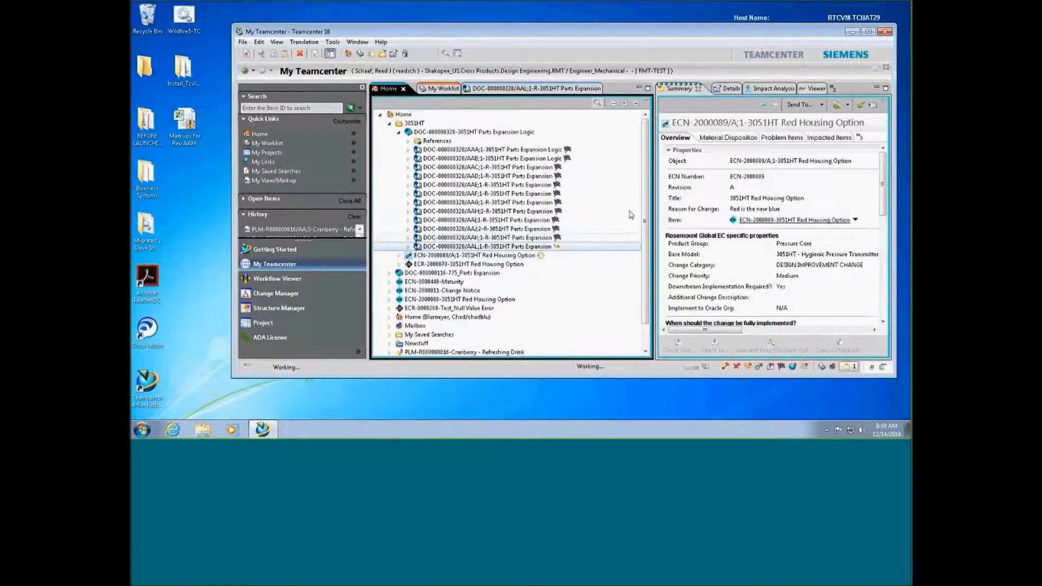
scroll(783, 311, "down", 5)
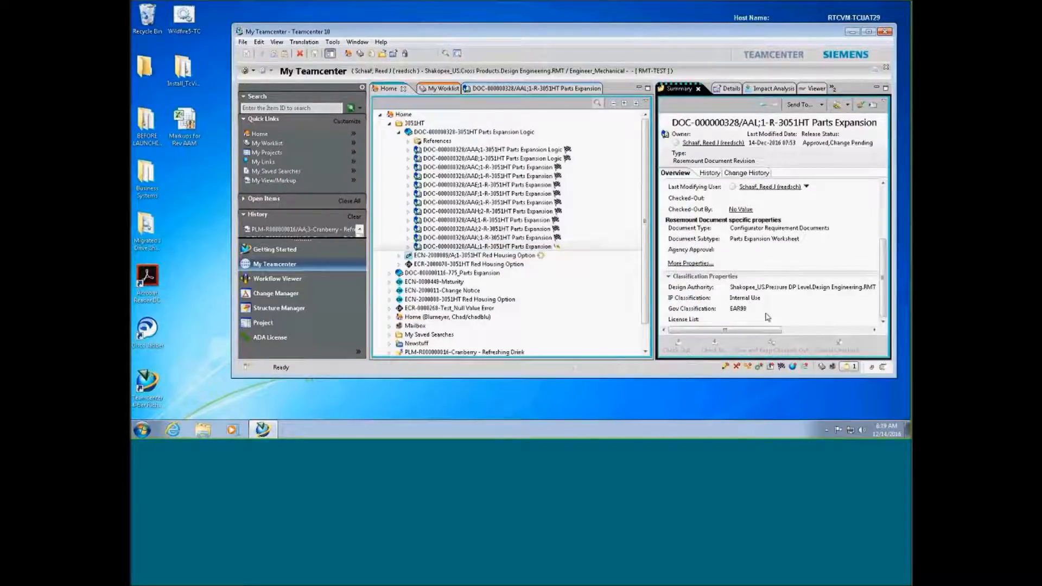
left_click_drag(753, 328, 828, 330)
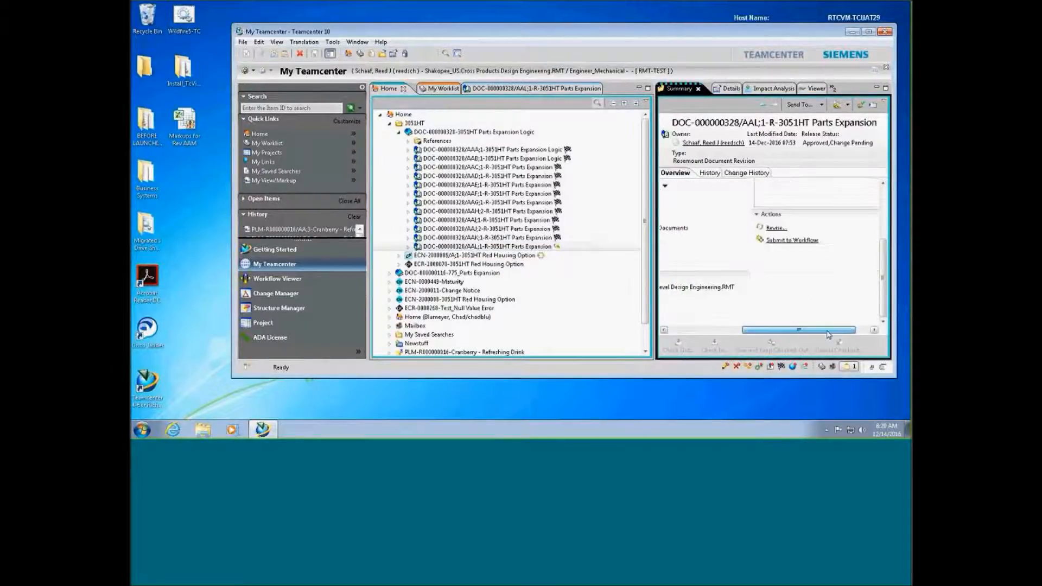
left_click(773, 228)
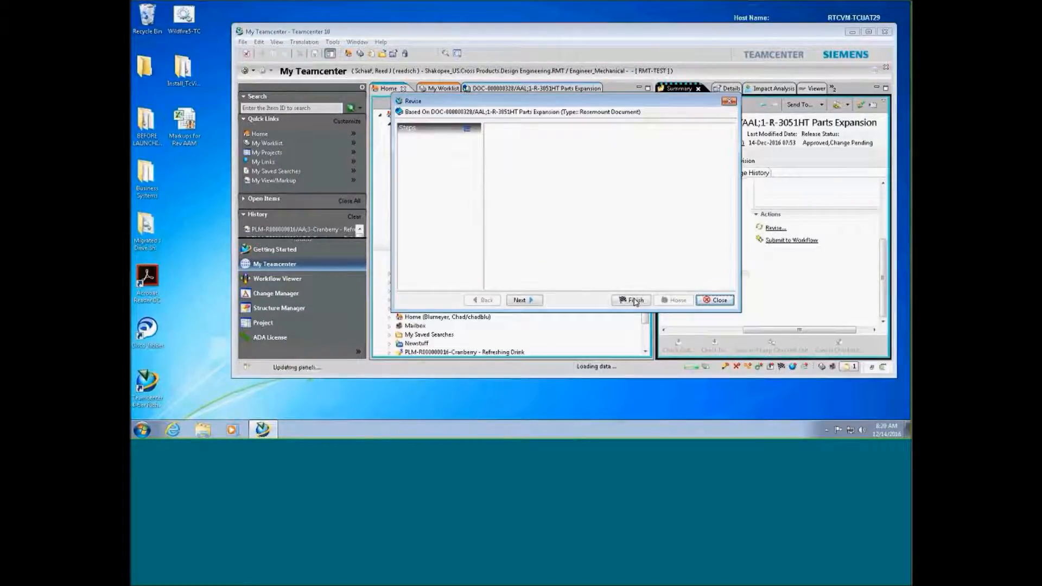
left_click(633, 299)
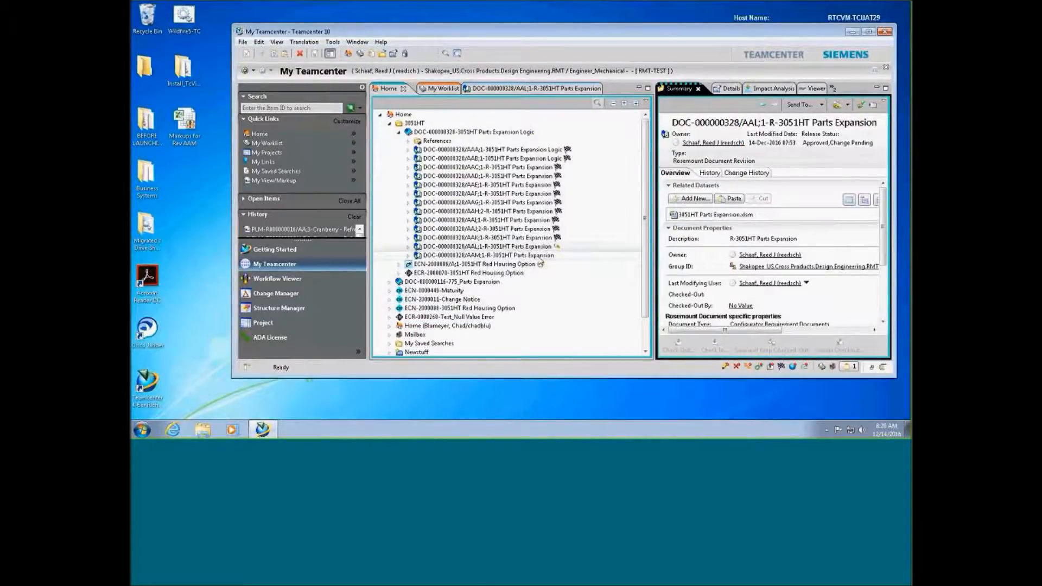
left_click(540, 257)
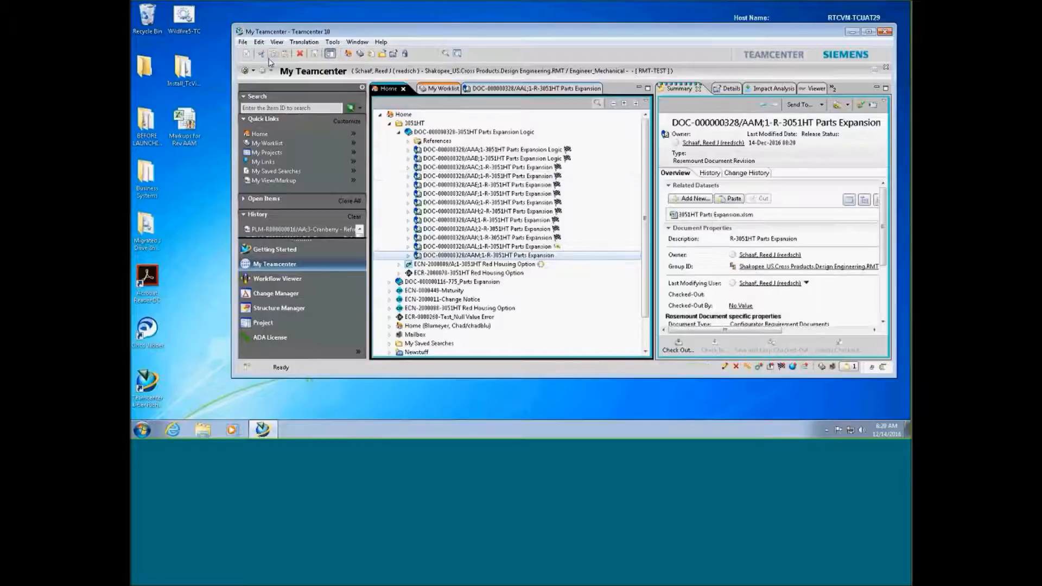
Expand and refresh ECN-2000089 to list the revisions under Impacted Items
left_click(399, 265)
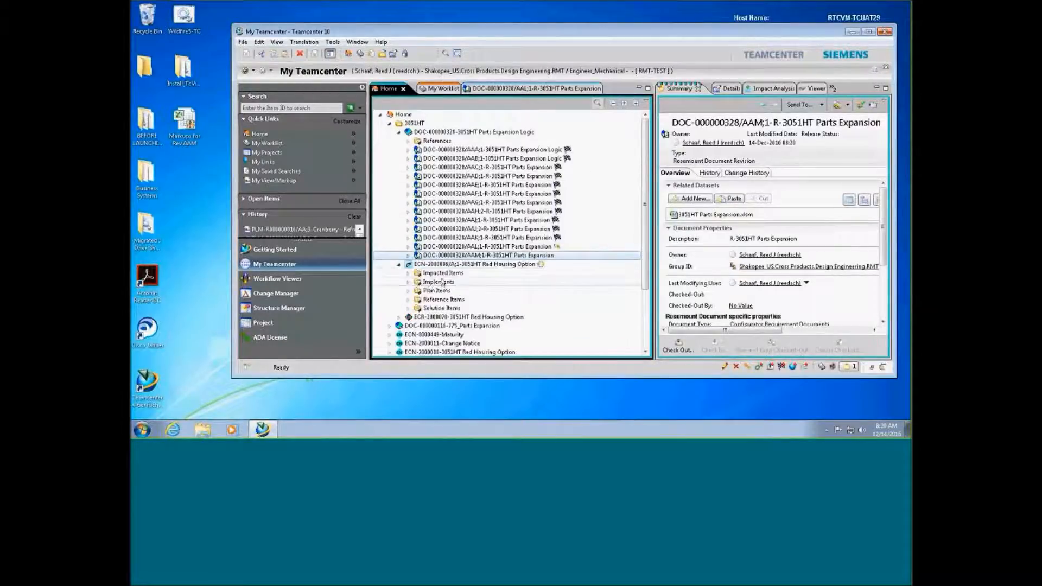
left_click(442, 273)
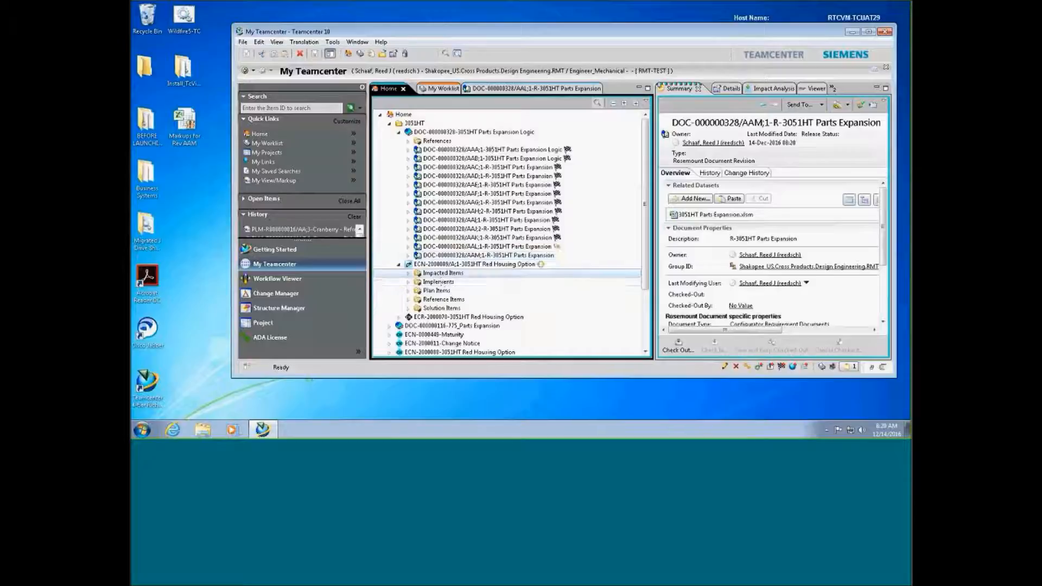
left_click(285, 55)
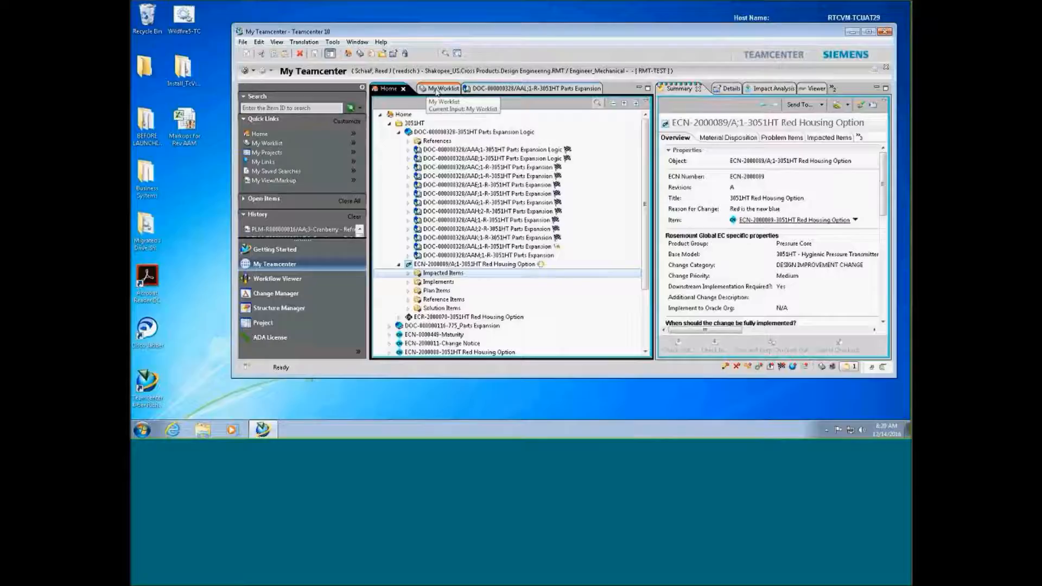
left_click(408, 273)
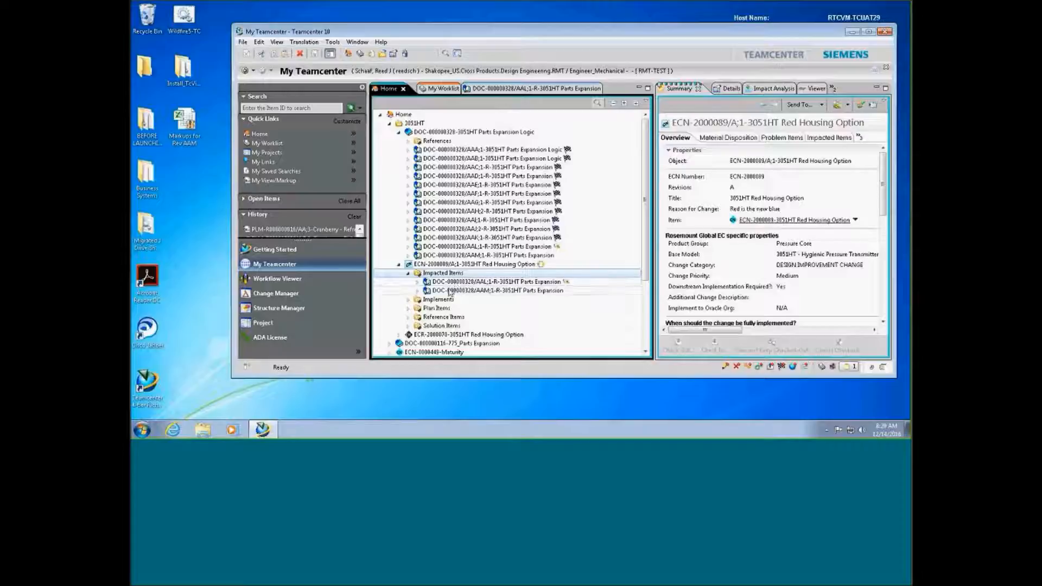
Move DOC-000000328/AAM from Impacted Items into Solution Items and reopen Perform Design Changes
left_click(438, 291)
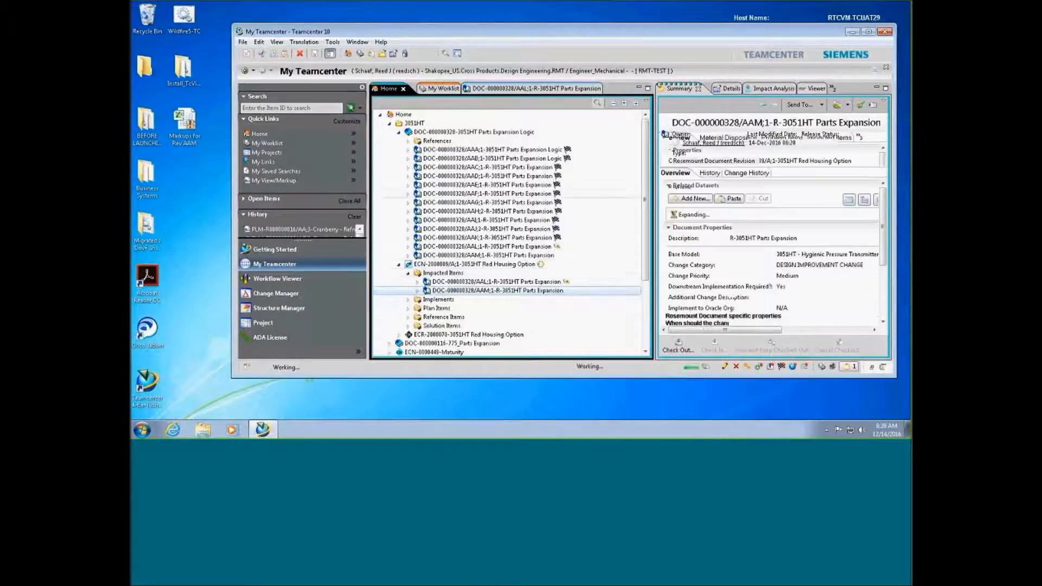
left_click(264, 55)
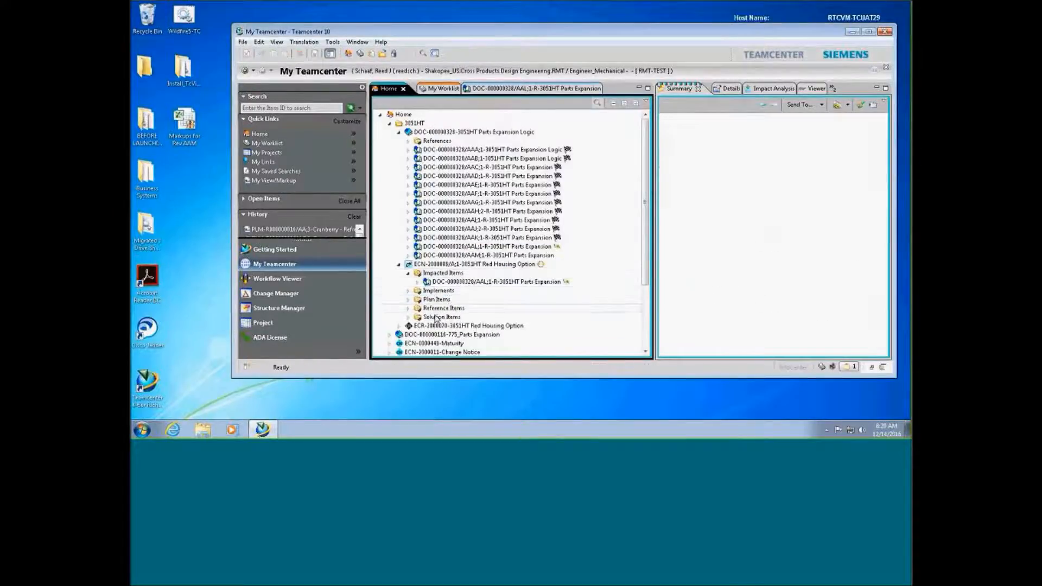
left_click(435, 317)
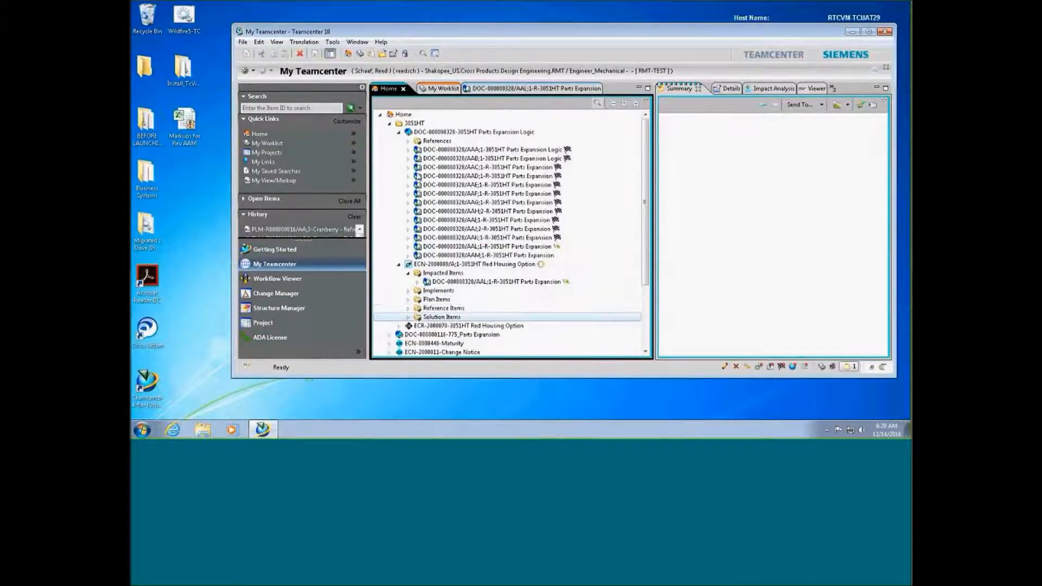
left_click(285, 54)
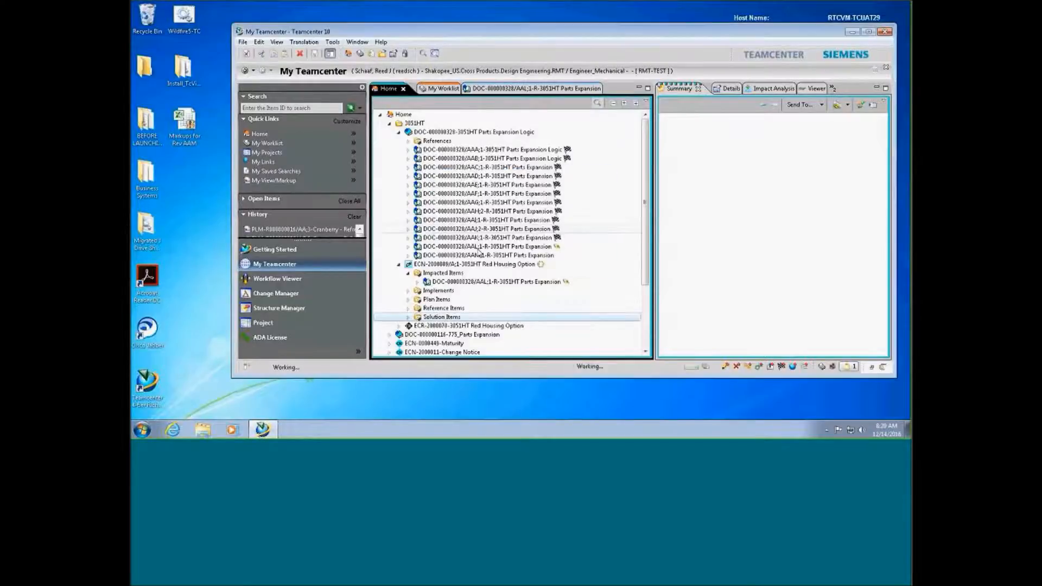
left_click(409, 318)
left_click(441, 88)
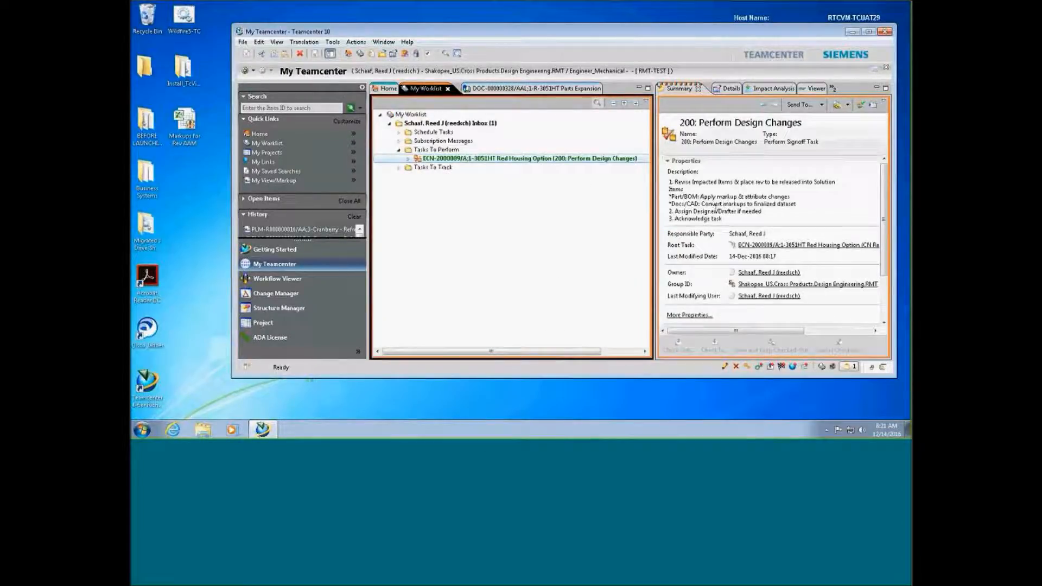
Expand revisions AAL and AAM and select AAM's 3051HT Parts Expansion.xlsm dataset
left_click(389, 89)
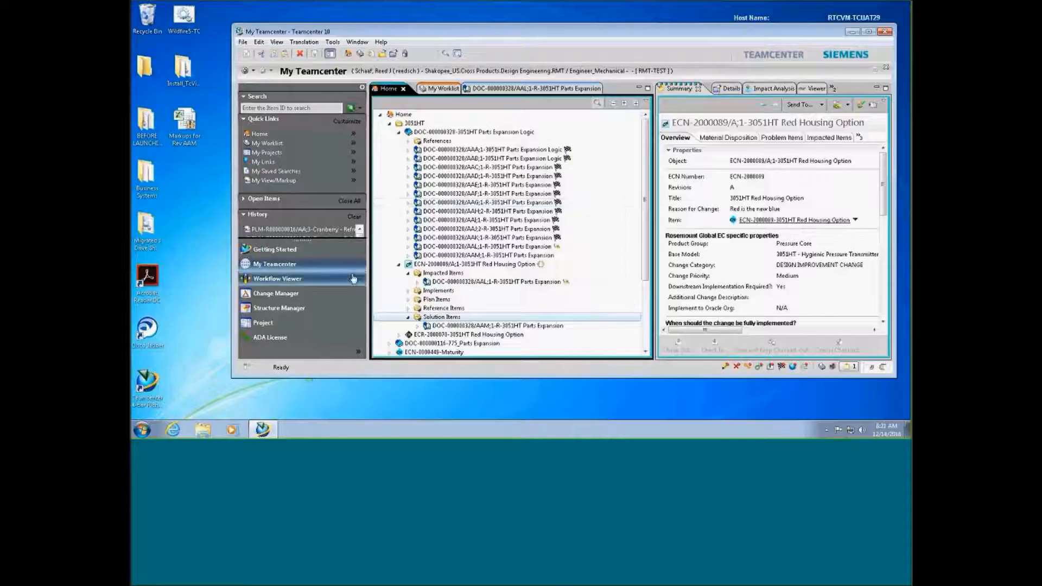
left_click(408, 247)
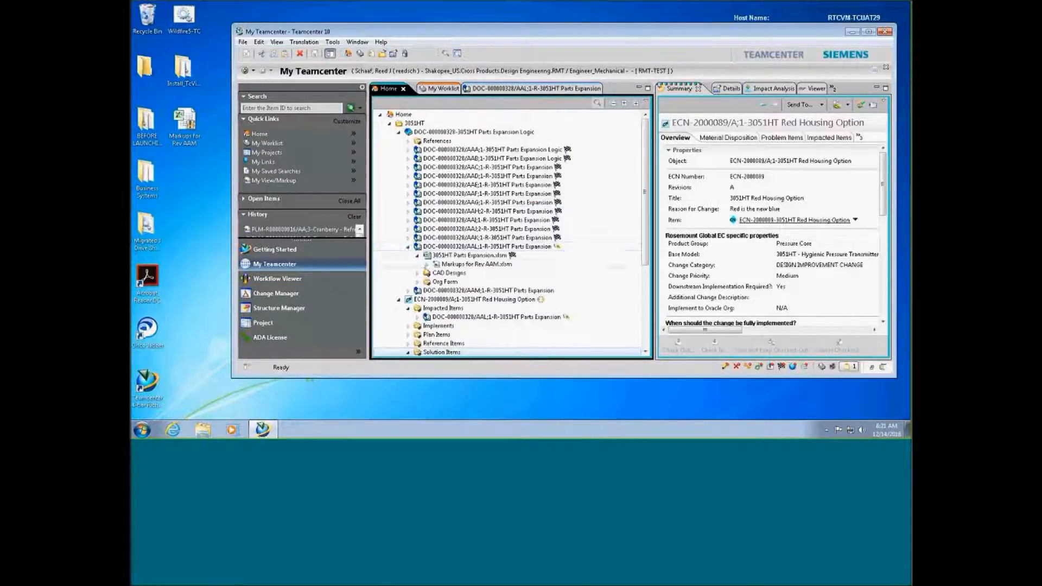
left_click(451, 265)
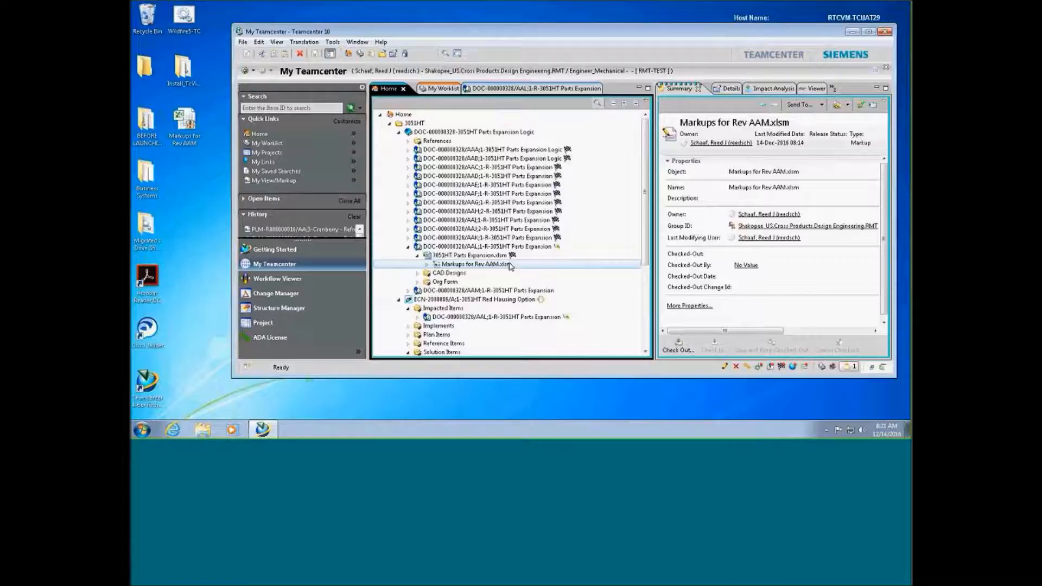
left_click(407, 293)
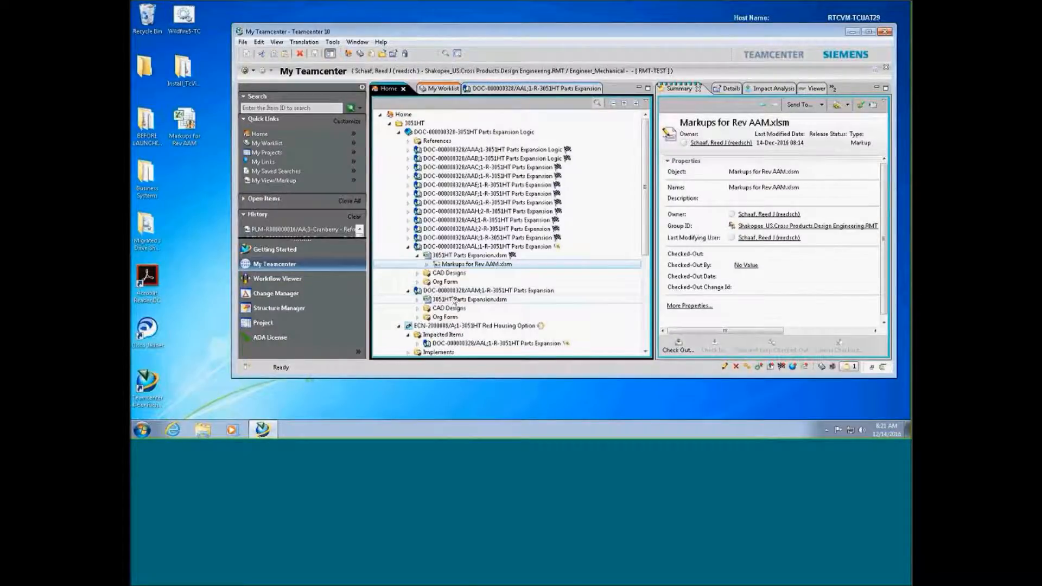
left_click(454, 301)
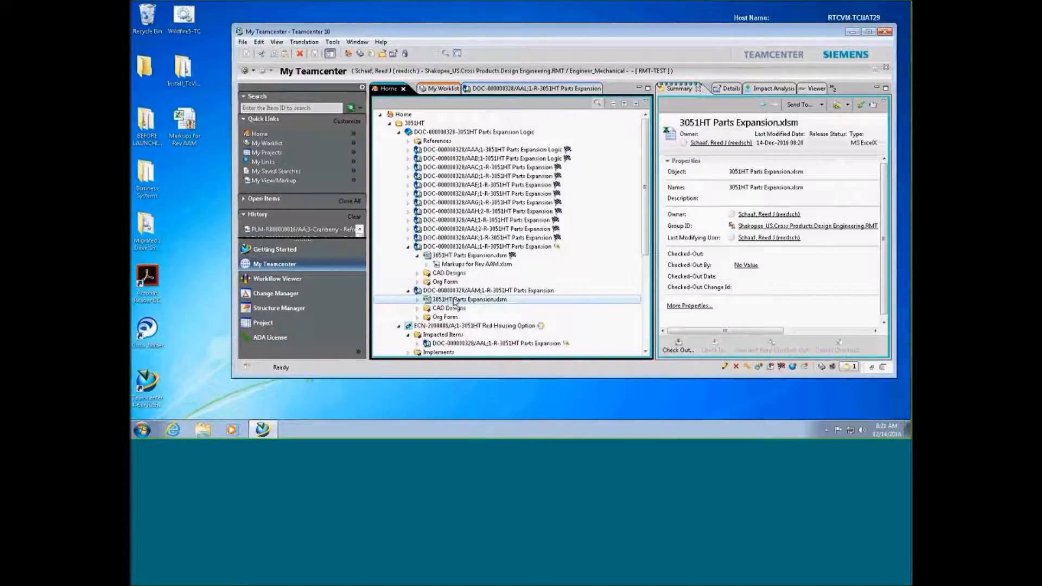
Open Markups for Rev AAM.xlsm, enabling its content and keeping the links
double_click(461, 264)
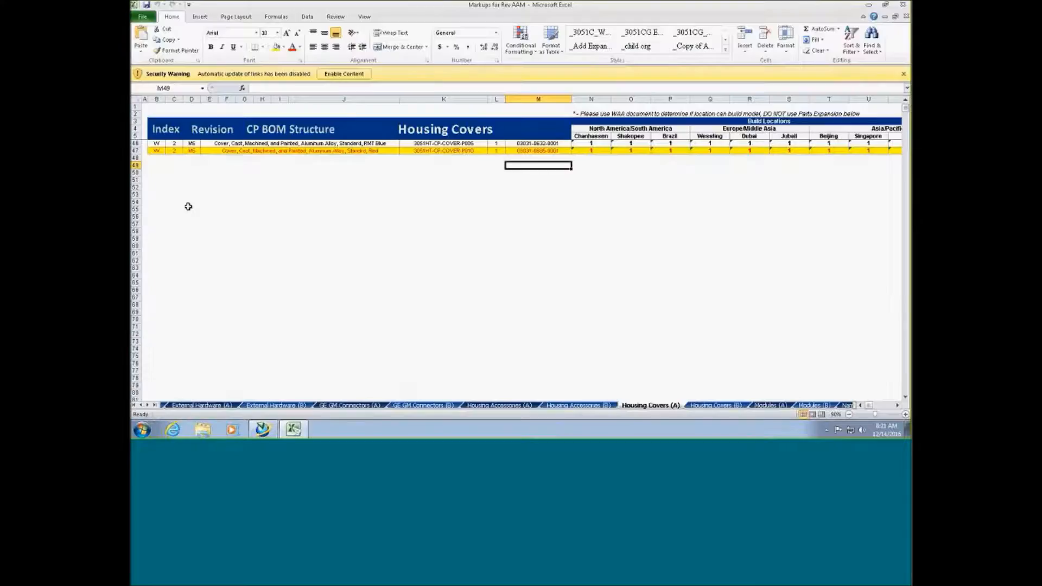
left_click(135, 150)
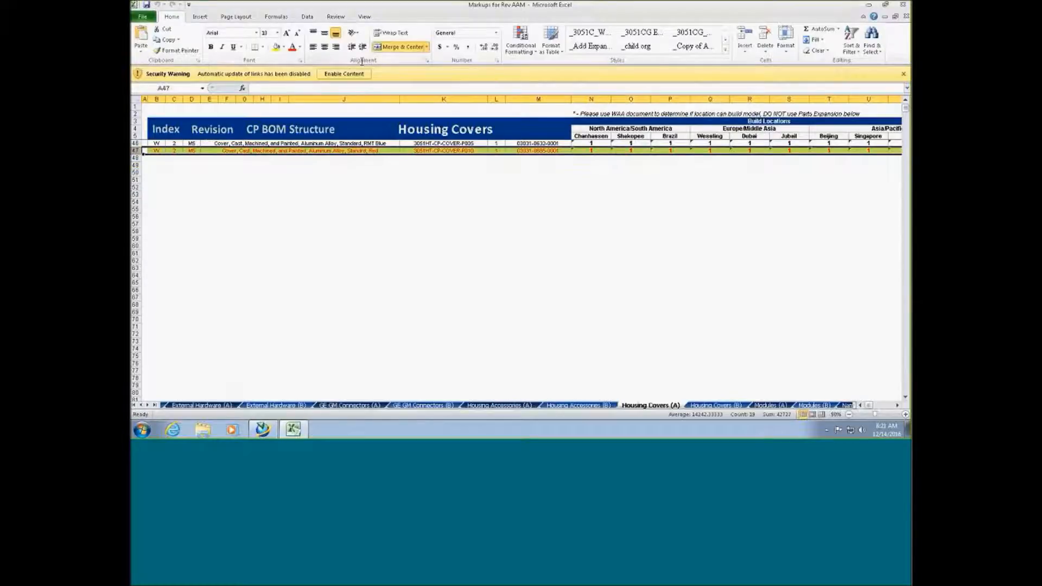
left_click(344, 73)
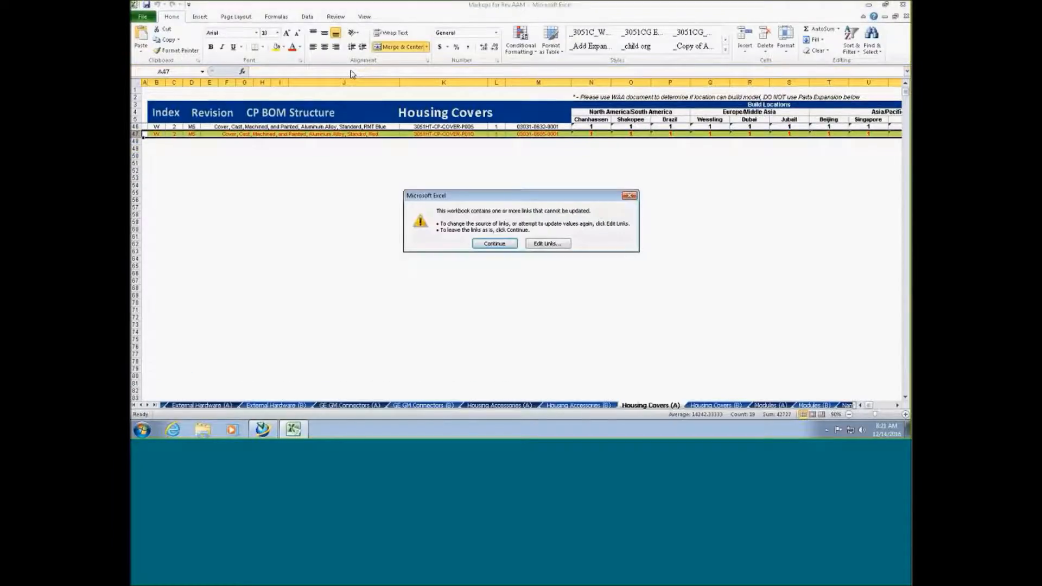
left_click(479, 242)
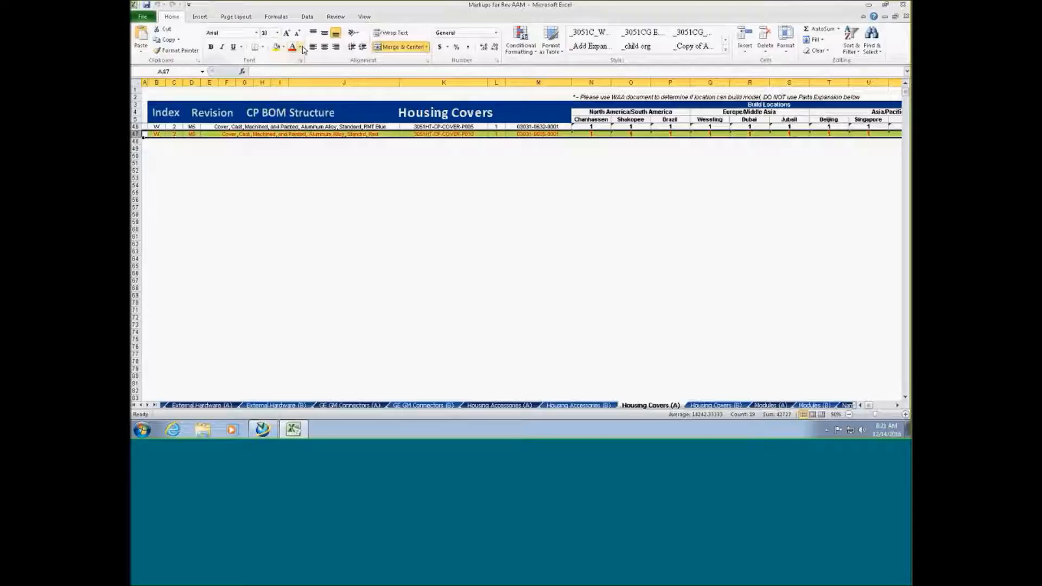
Give row 47 Automatic font colour and No Fill
left_click(299, 47)
left_click(293, 59)
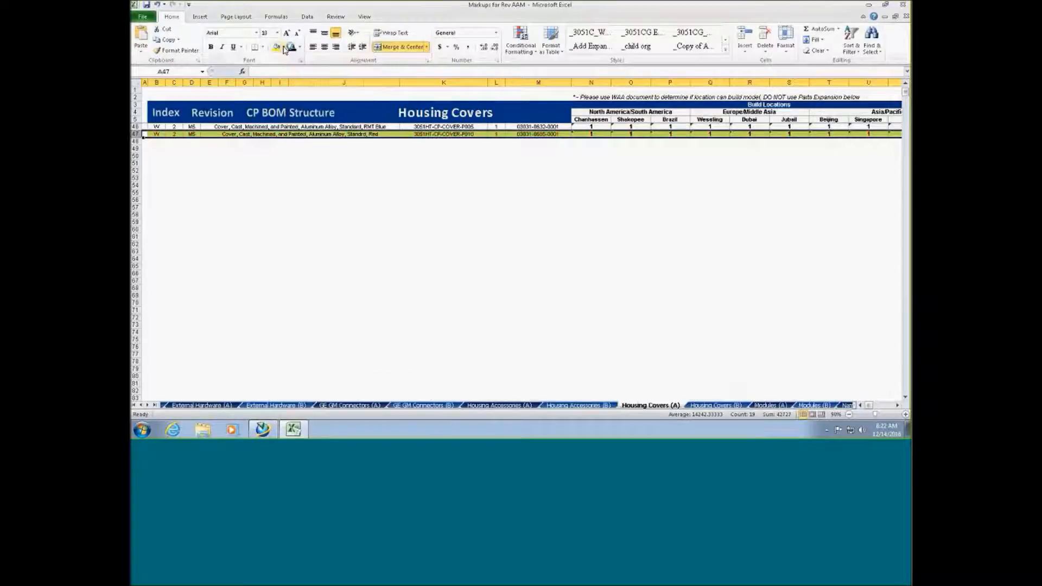
left_click(282, 49)
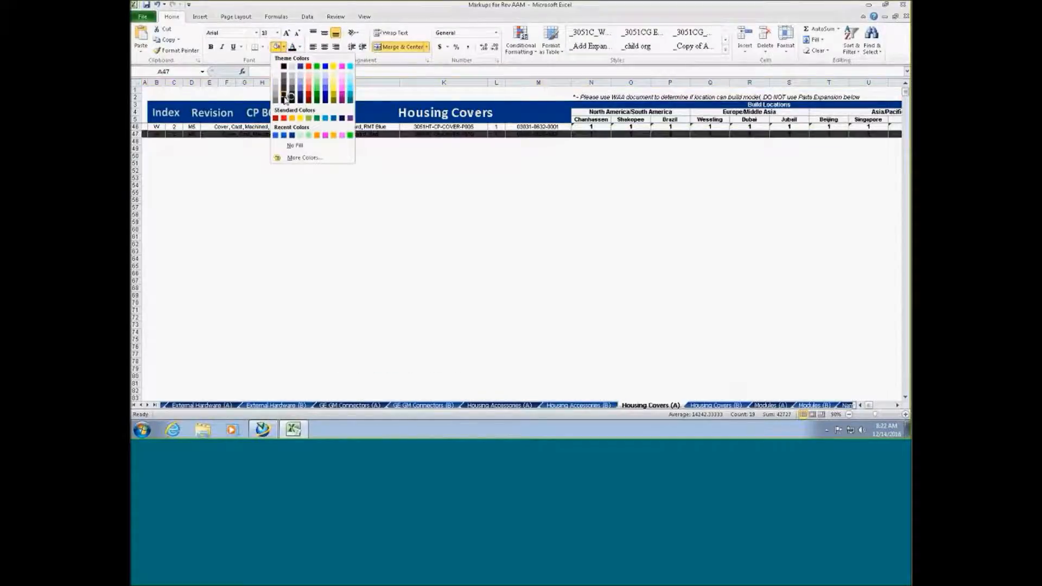
left_click(290, 147)
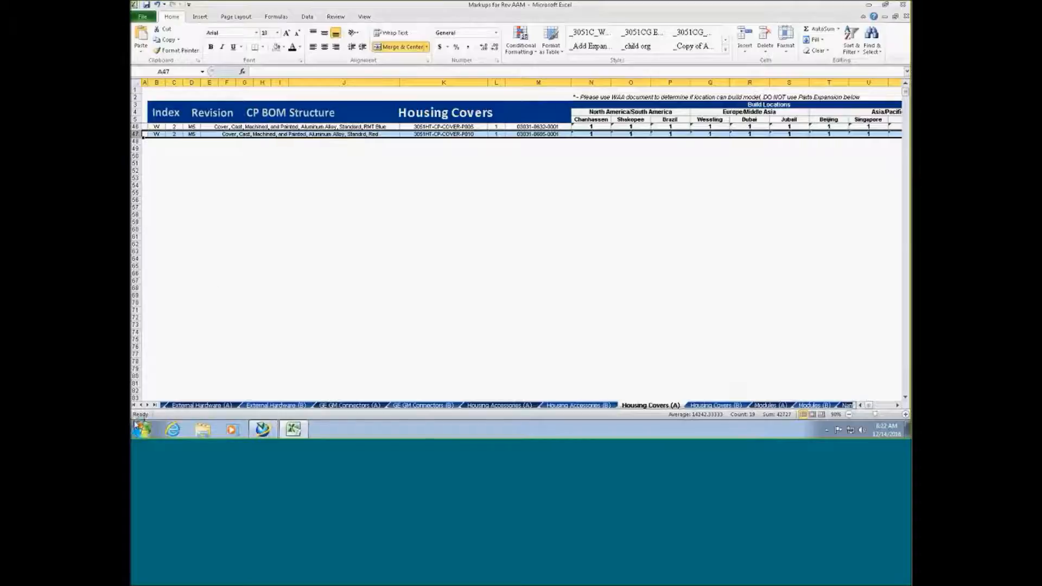
left_click(135, 405)
left_click(179, 406)
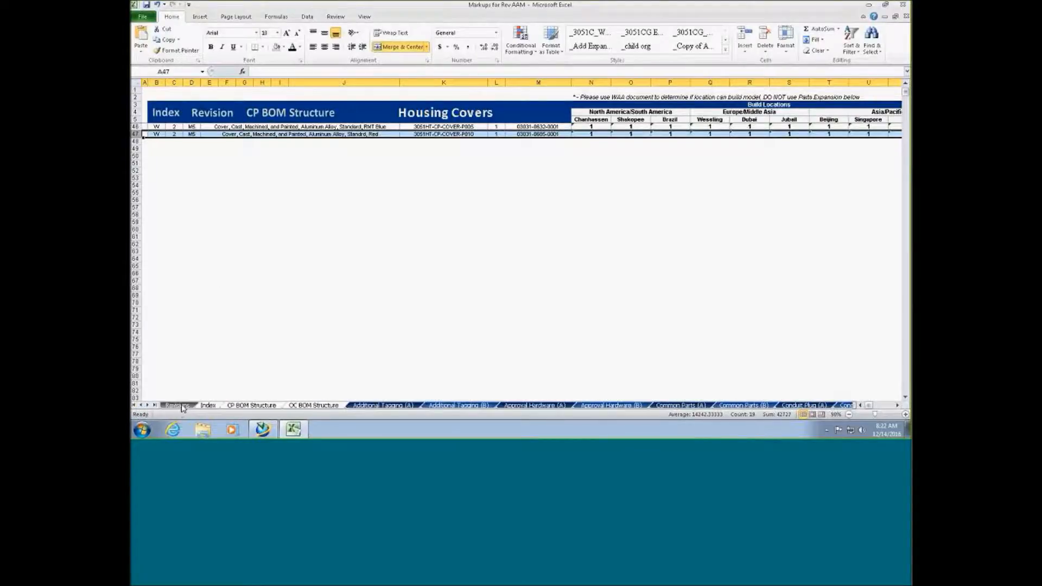
Highlight revision row AAM and insert a blank row 49 on CP BOM Structure
left_click(134, 368)
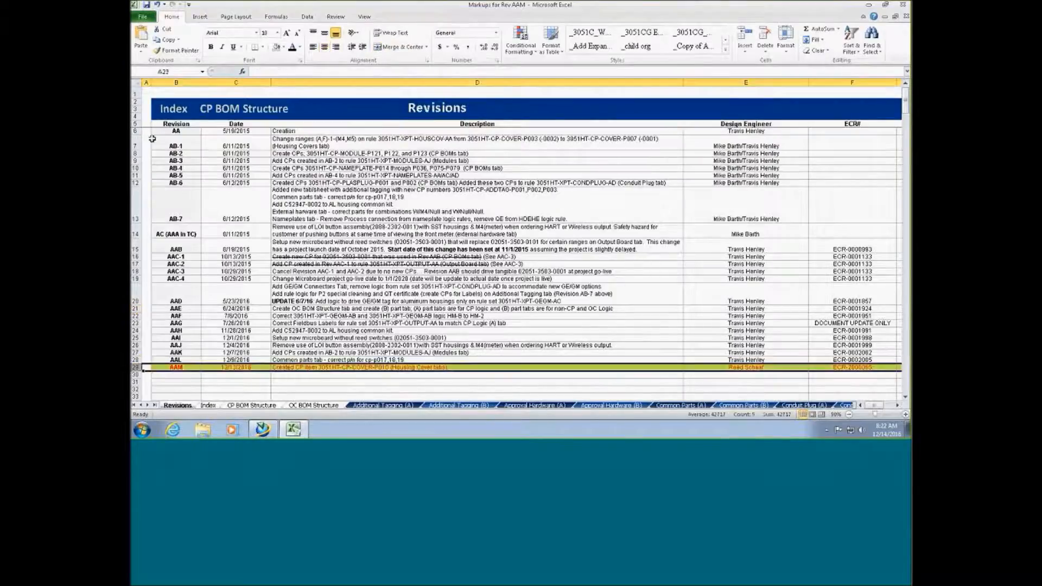
left_click(276, 47)
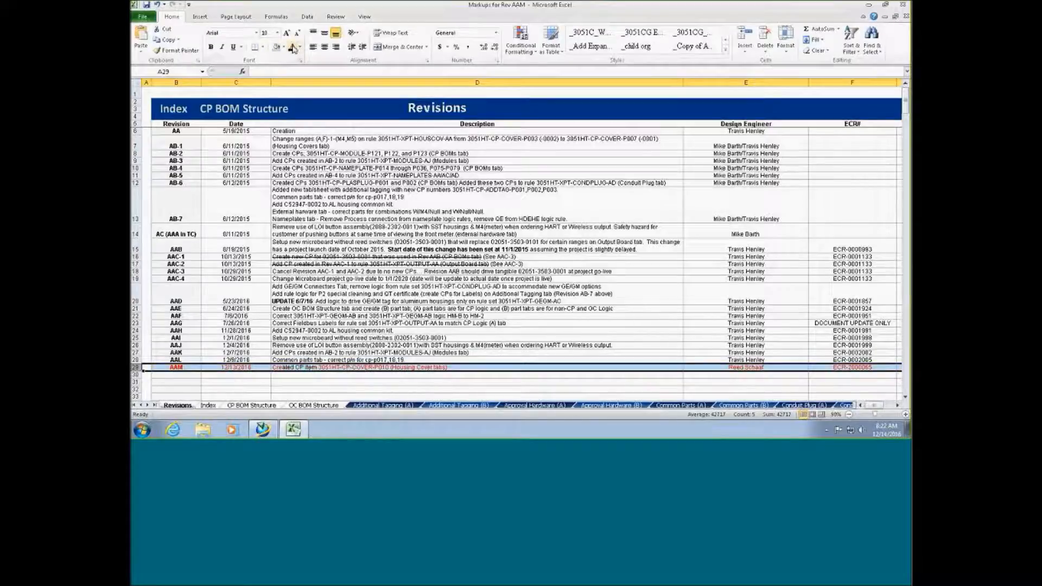
left_click(252, 405)
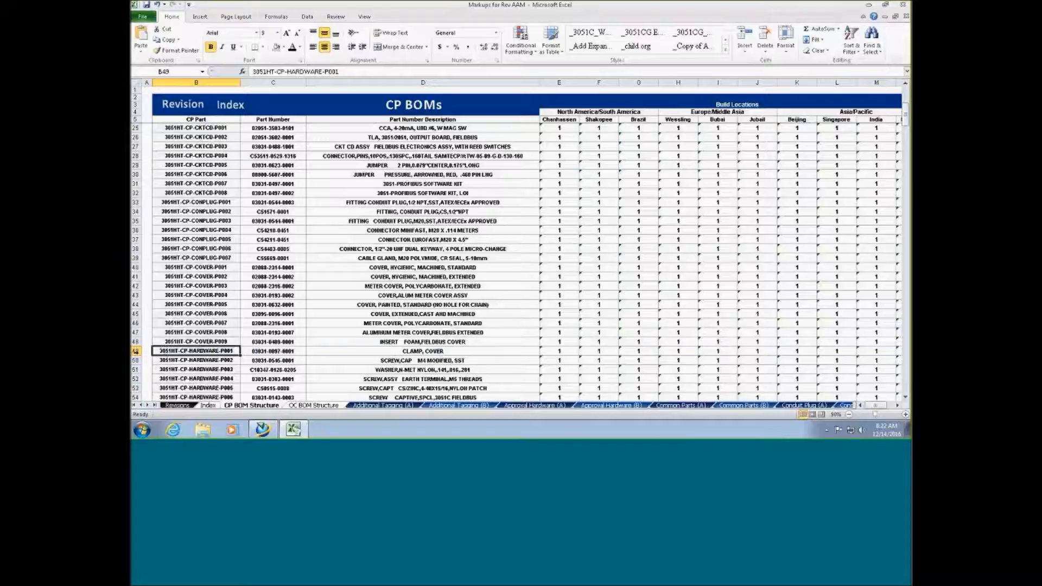
left_click(134, 351)
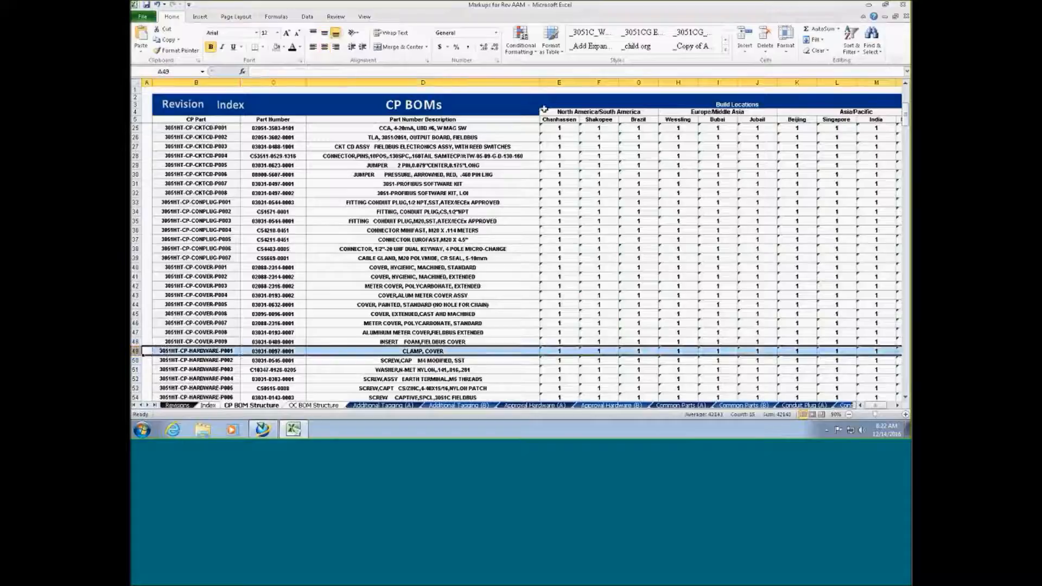
left_click(753, 36)
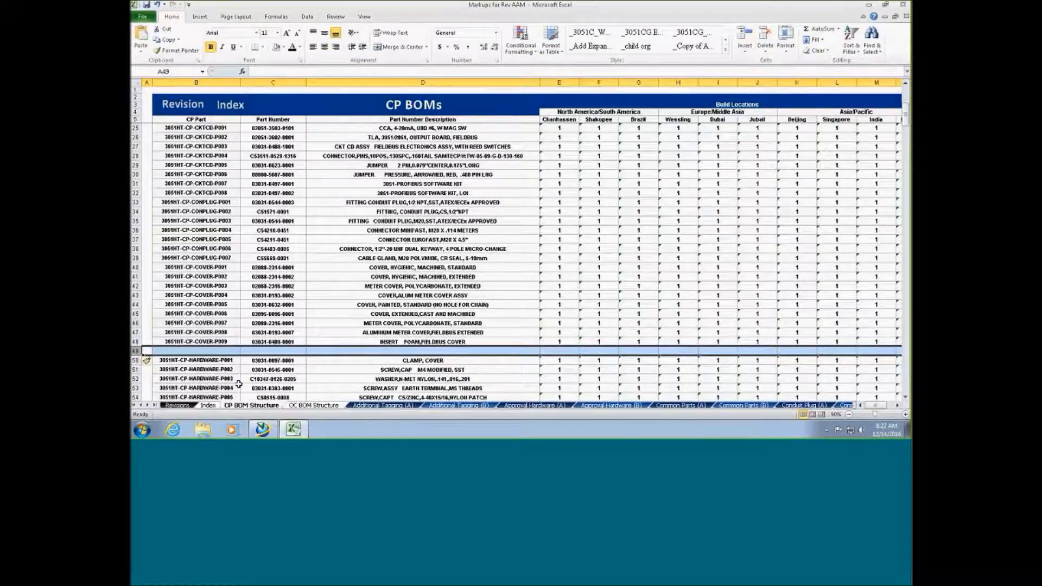
left_click(221, 351)
type("30")
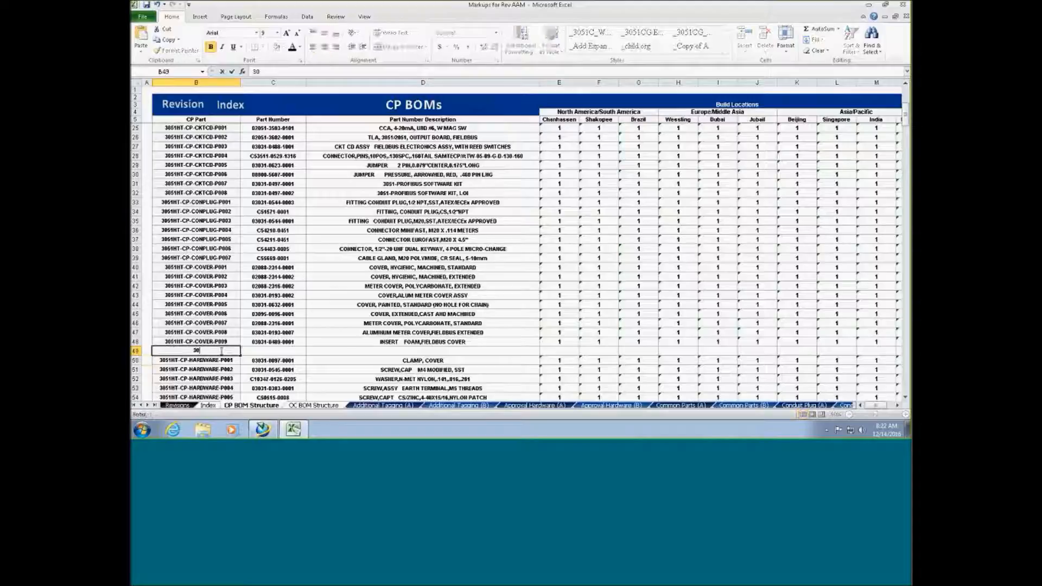
type("51HT-CP-COVERP010")
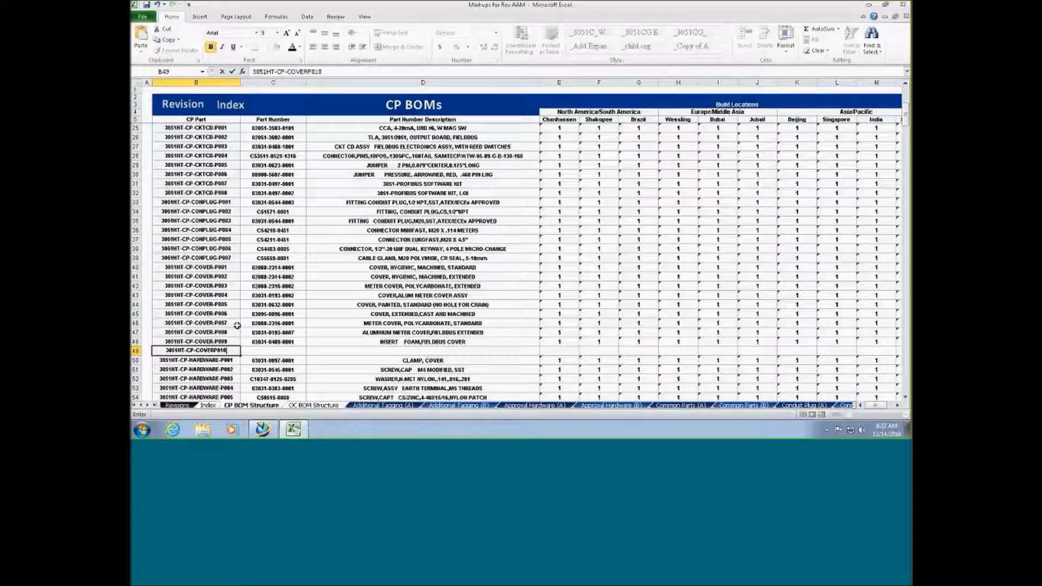
key("Return")
key("Up")
key("Right")
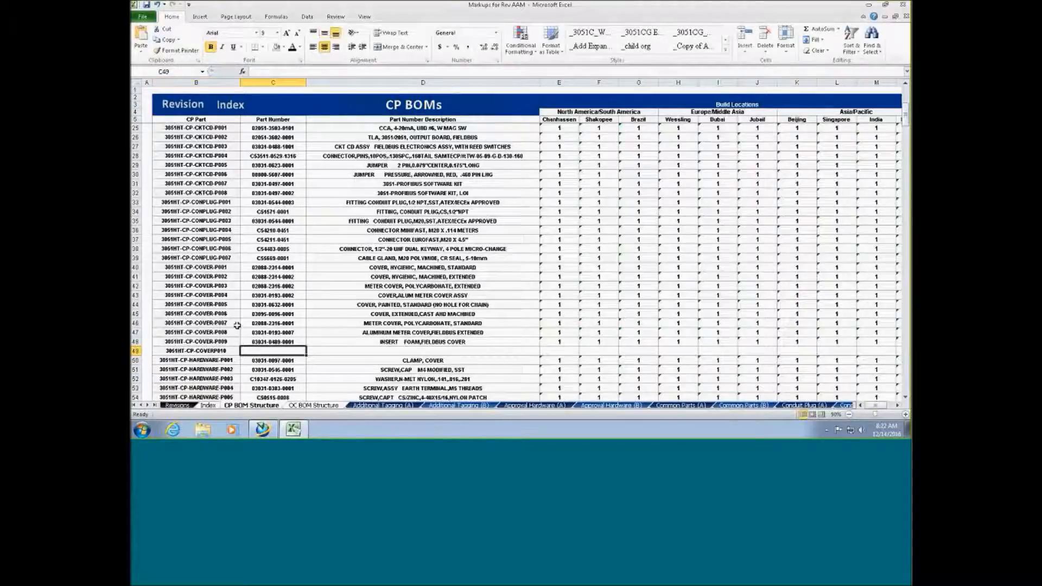
type("03031")
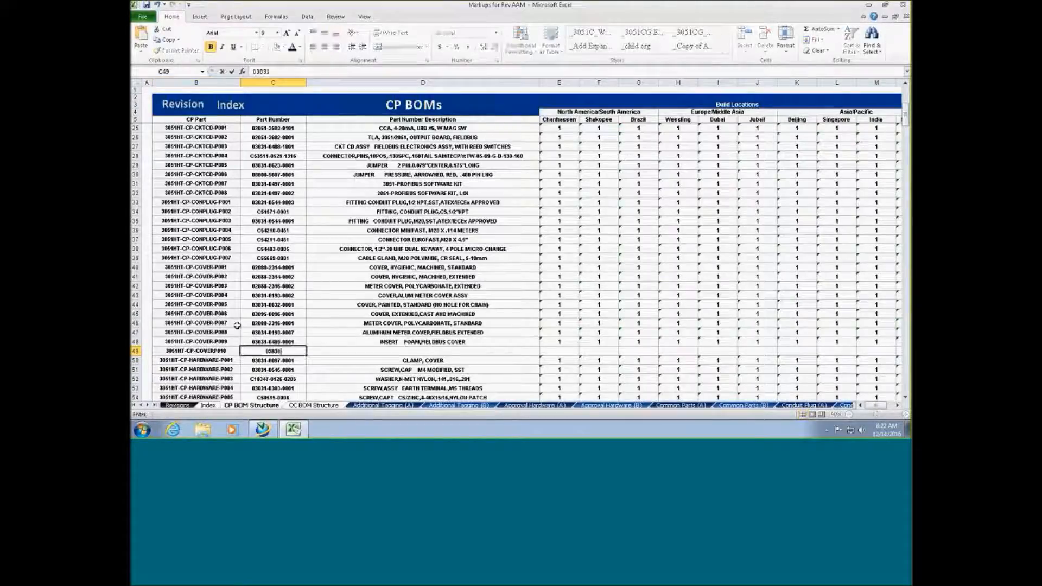
type("-0034-0001")
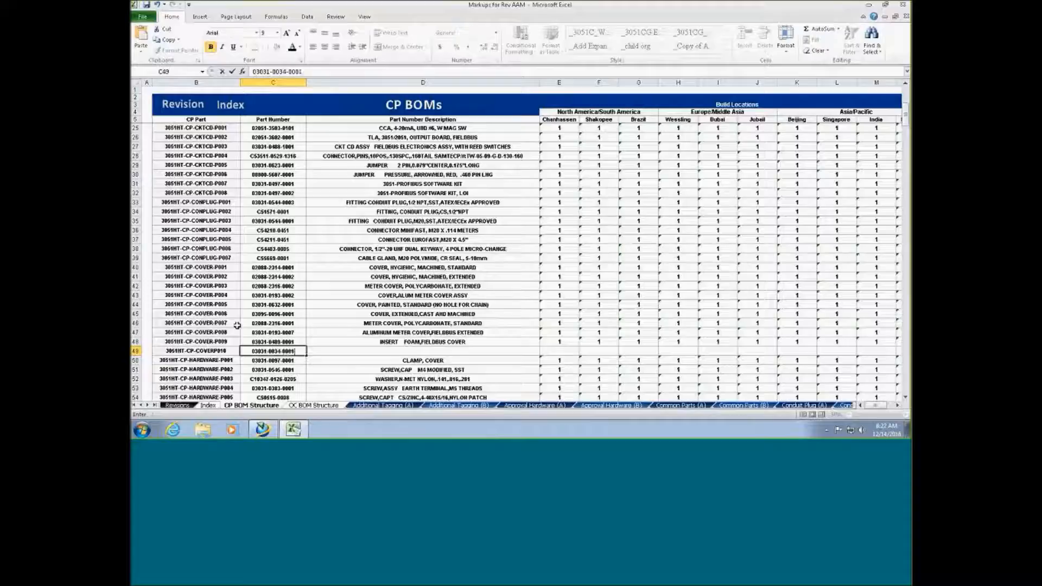
key("Tab")
type("COVER,A")
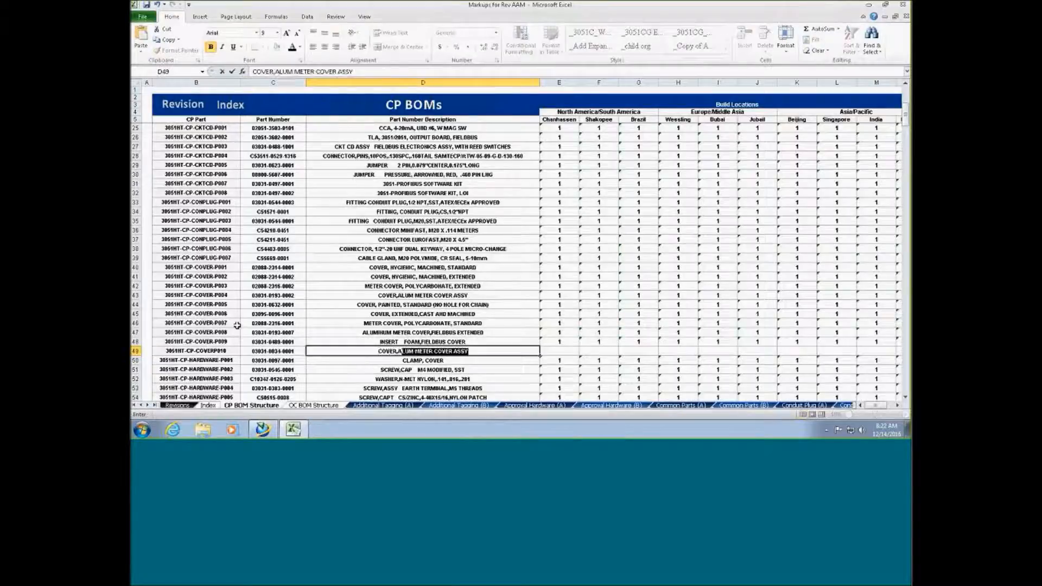
type("LUM, RED")
key("Tab")
Enter quantity 1 in every build location column of row 49
type("1")
key("Tab")
type("1")
key("Tab")
type("1\t1\t1\t1\t1\t1\t1")
key("Tab")
type("1")
key("Tab")
Copy row 48's start date and revision AA into row 49
key("Right")
key("Up")
key("ctrl+c")
key("Down")
key("ctrl+v")
key("Right")
key("Right")
key("Up")
key("ctrl+c")
key("Down")
key("ctrl+v")
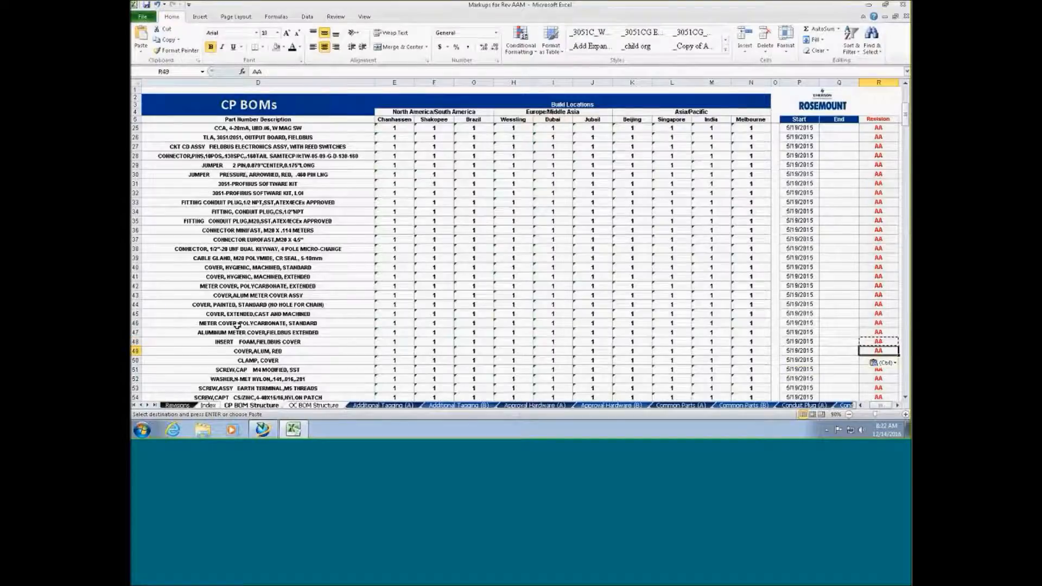
left_click(156, 278)
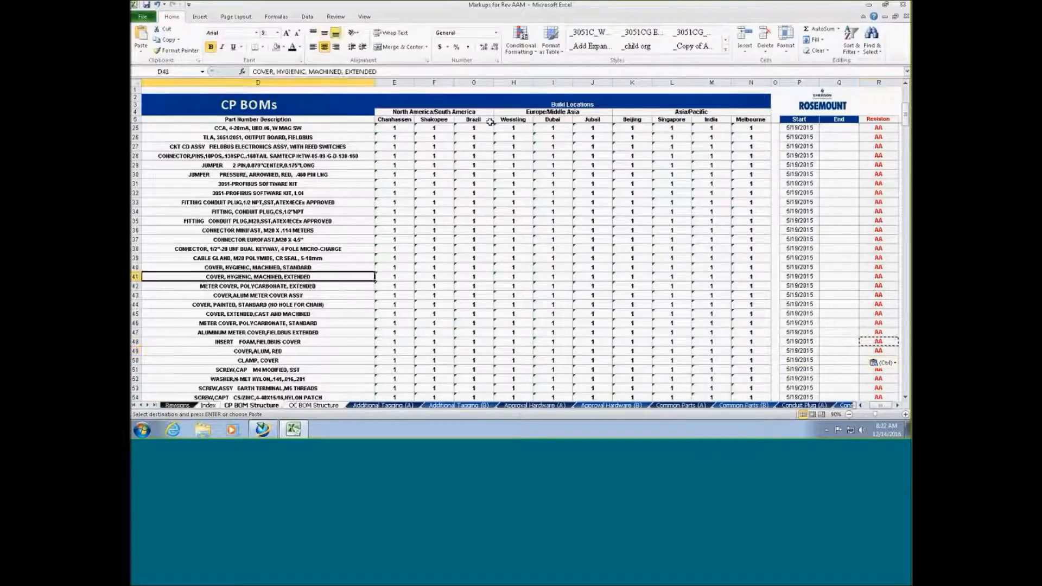
left_click(142, 16)
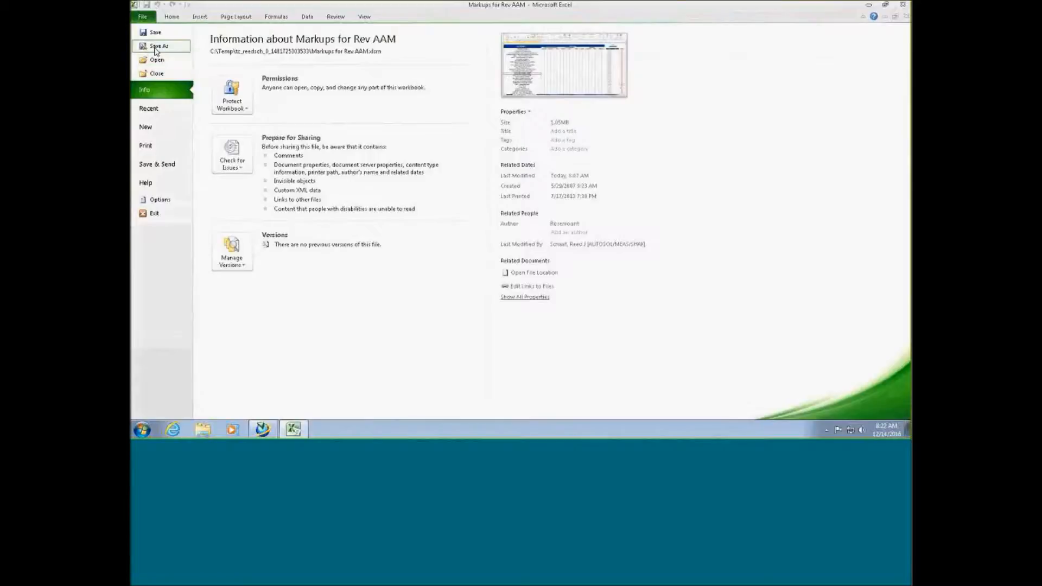
Save the workbook to the Desktop as 3051HT Parts Expansion
left_click(156, 48)
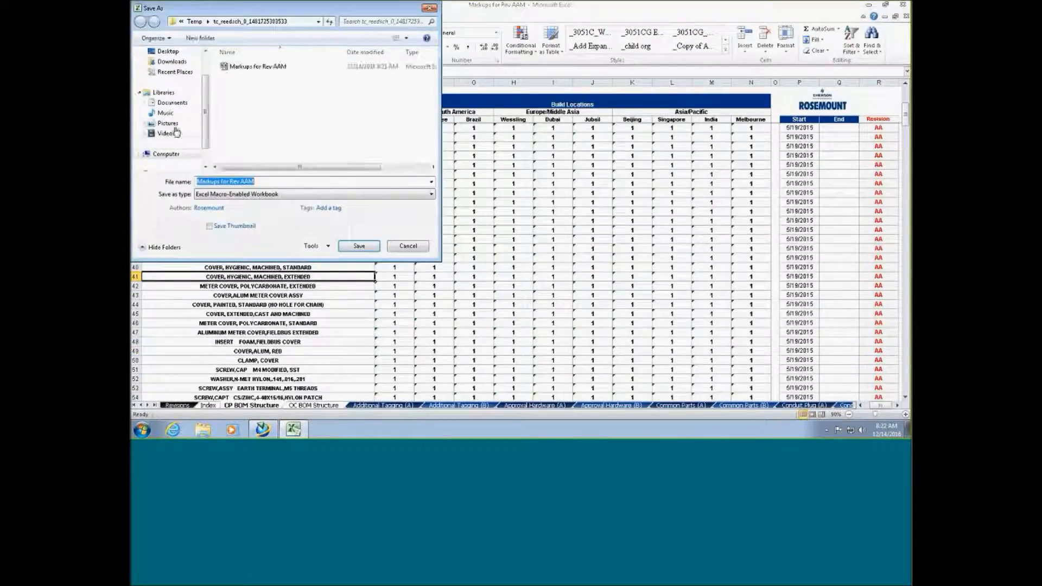
left_click(167, 51)
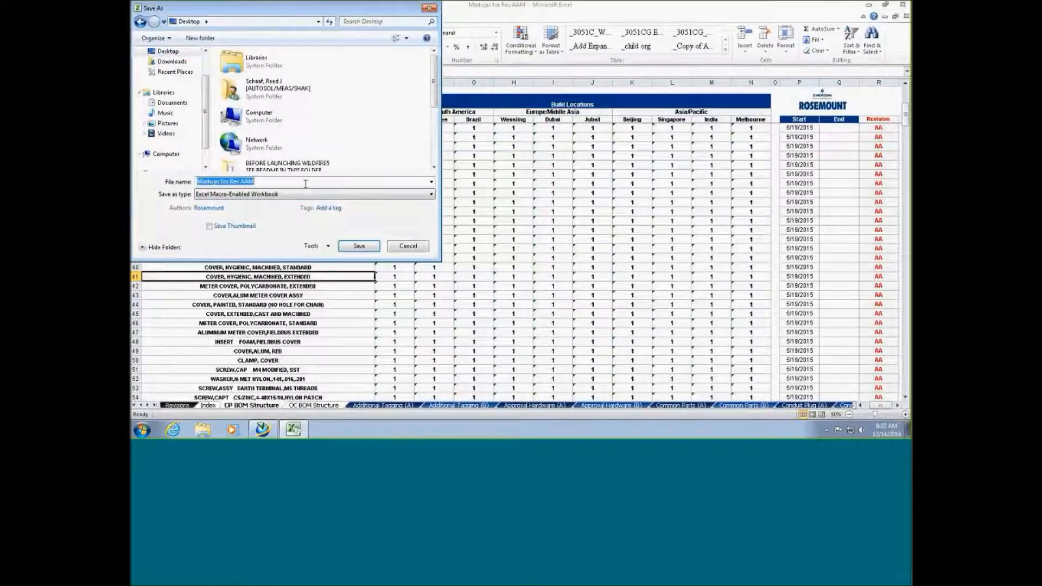
key("BackSpace")
type("3051ht")
key("BackSpace")
key("BackSpace")
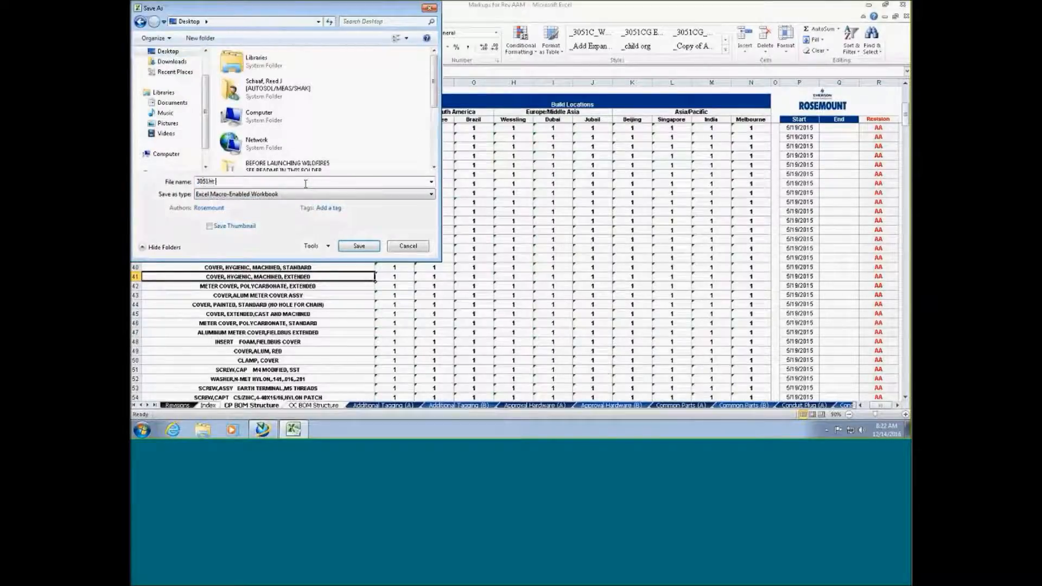
type("HT Parts Expansion")
key("Return")
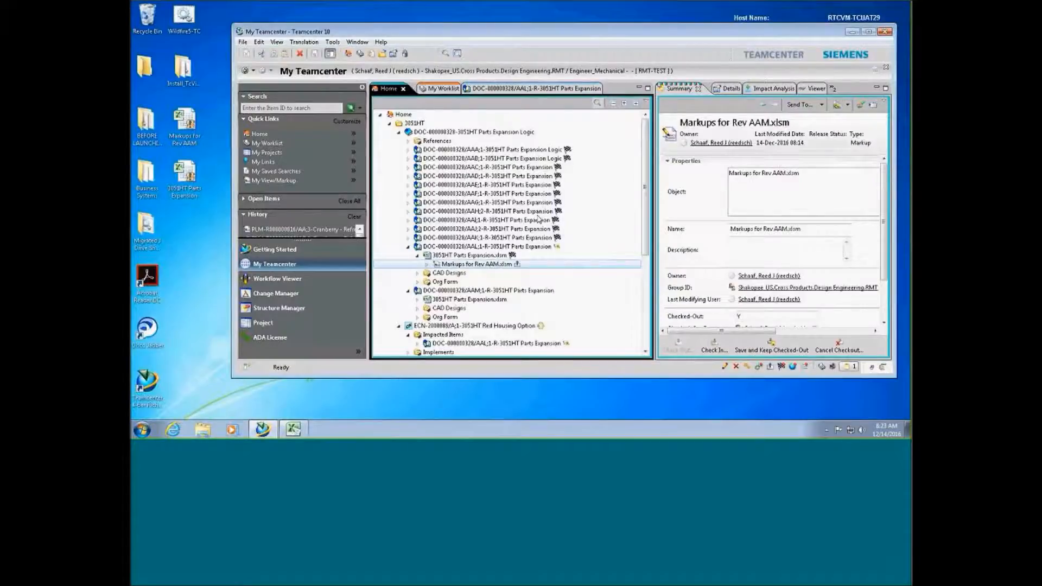
Close Excel and cut the old 3051HT Parts Expansion.xlsm dataset from revision AAM
right_click(293, 429)
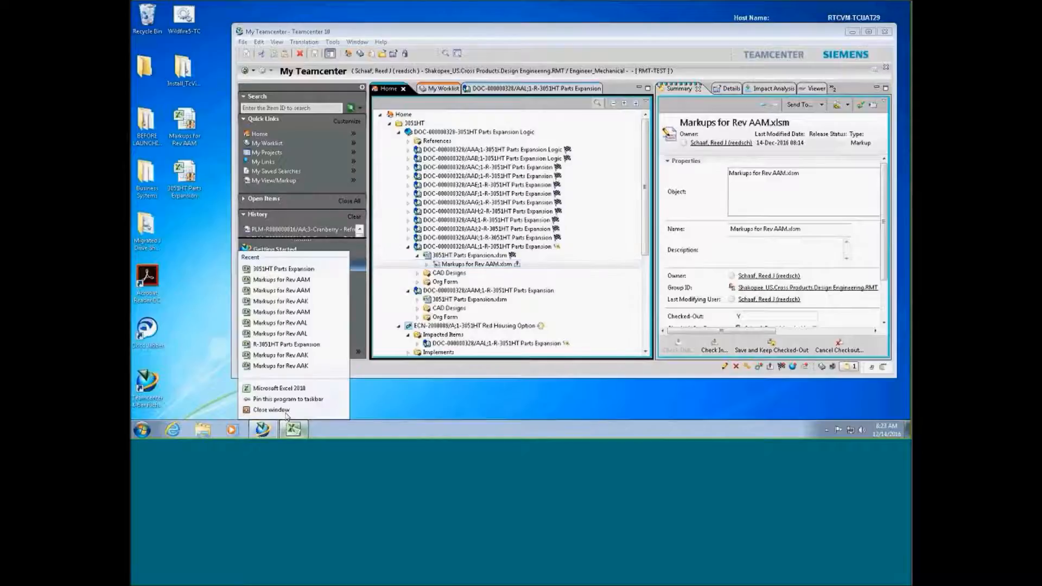
left_click(288, 415)
left_click(408, 247)
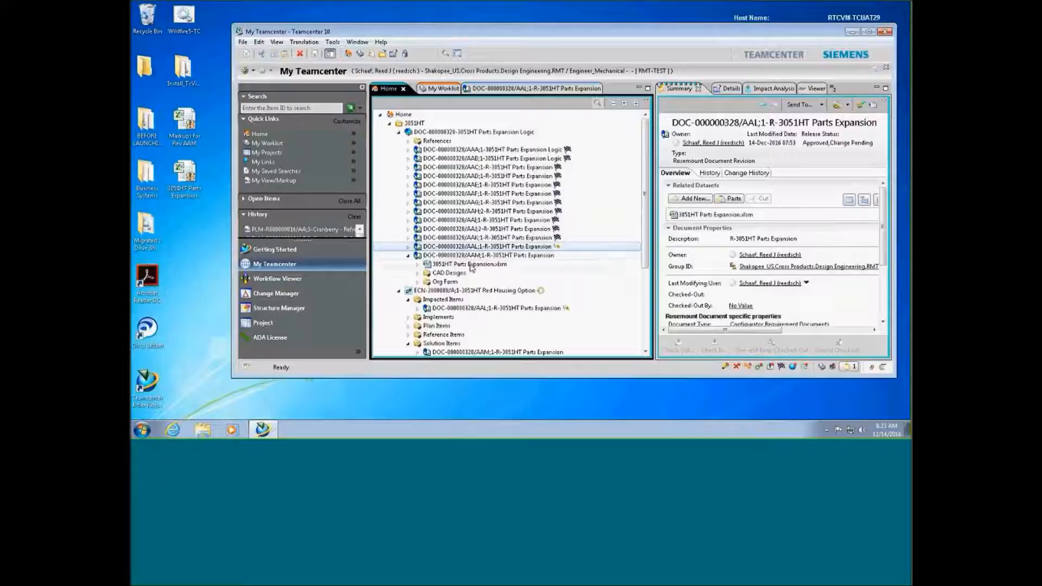
left_click(469, 265)
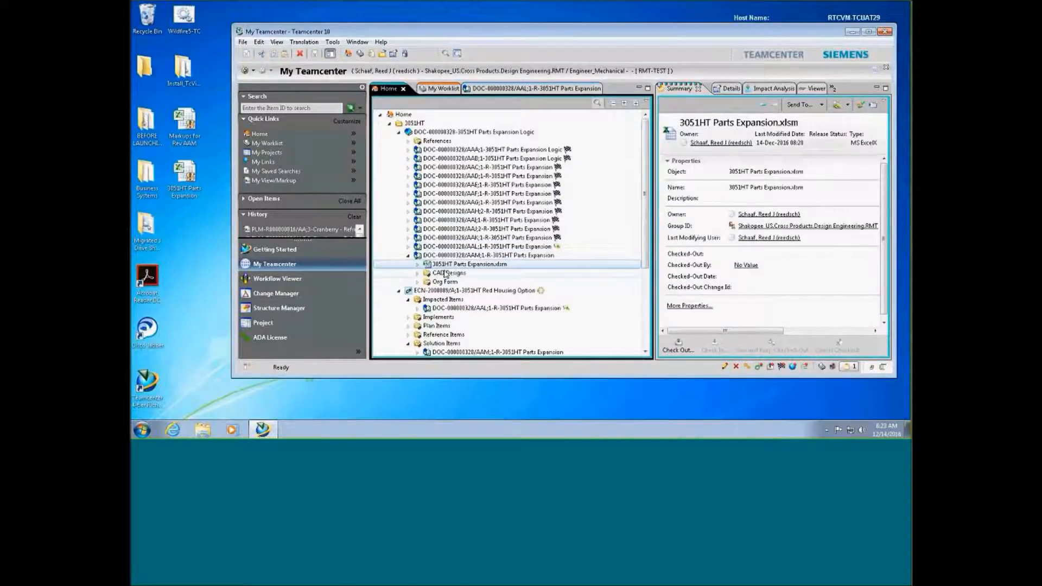
left_click(262, 53)
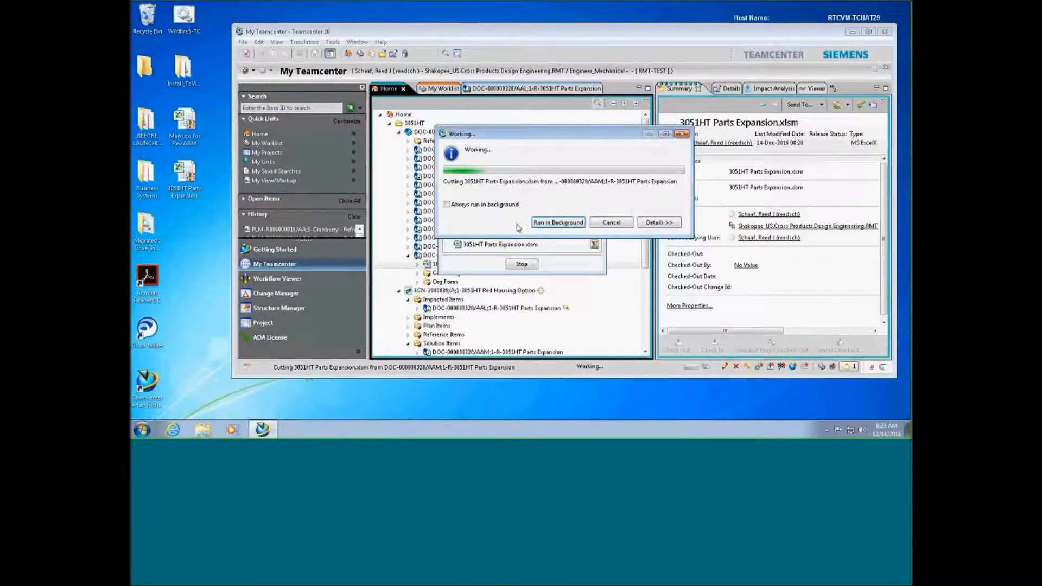
Drag the Desktop 3051HT Parts Expansion workbook onto AAM to create a new dataset
left_click(187, 175)
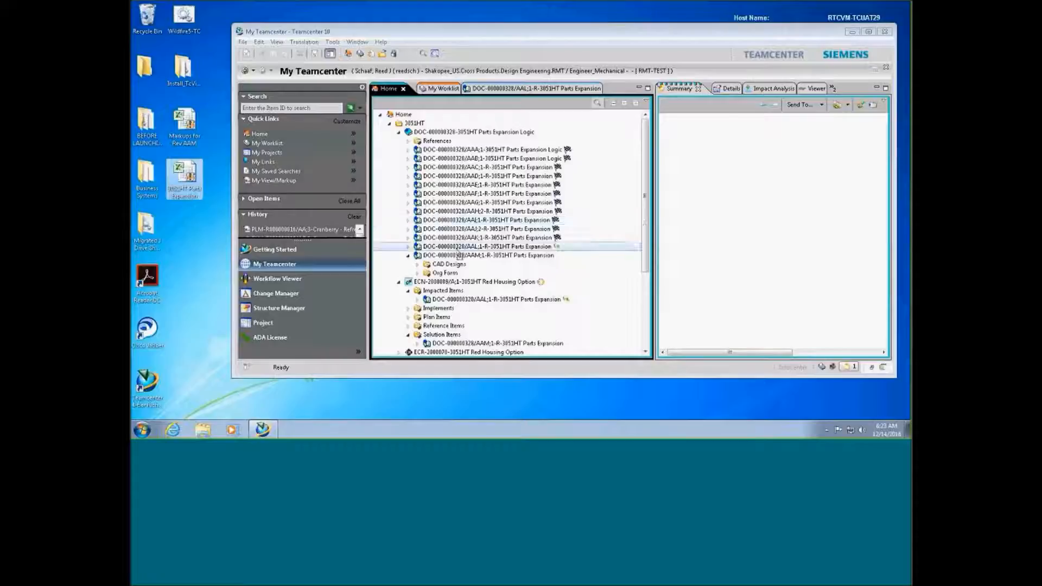
left_click_drag(459, 258, 459, 256)
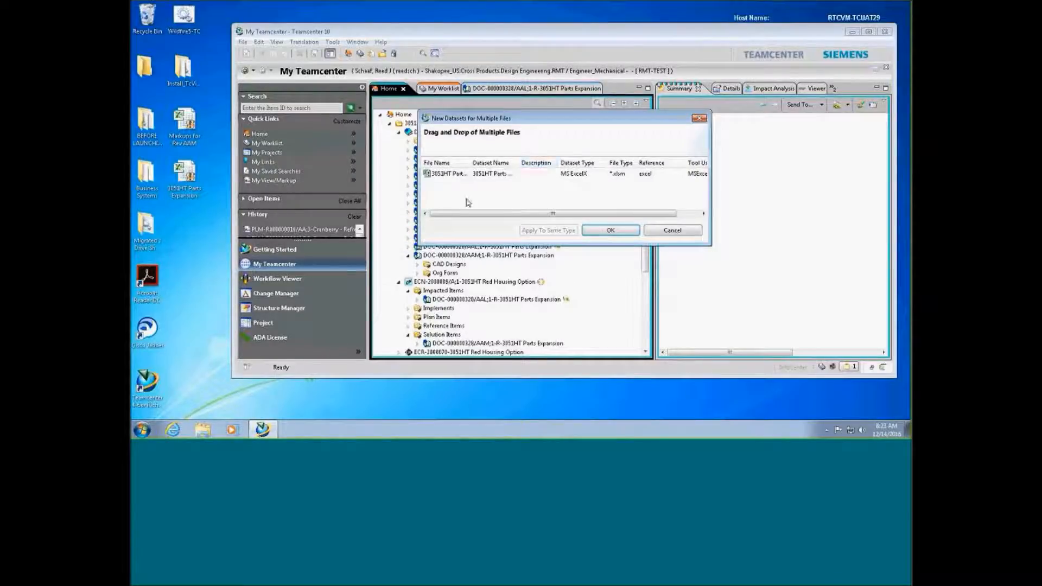
left_click(604, 232)
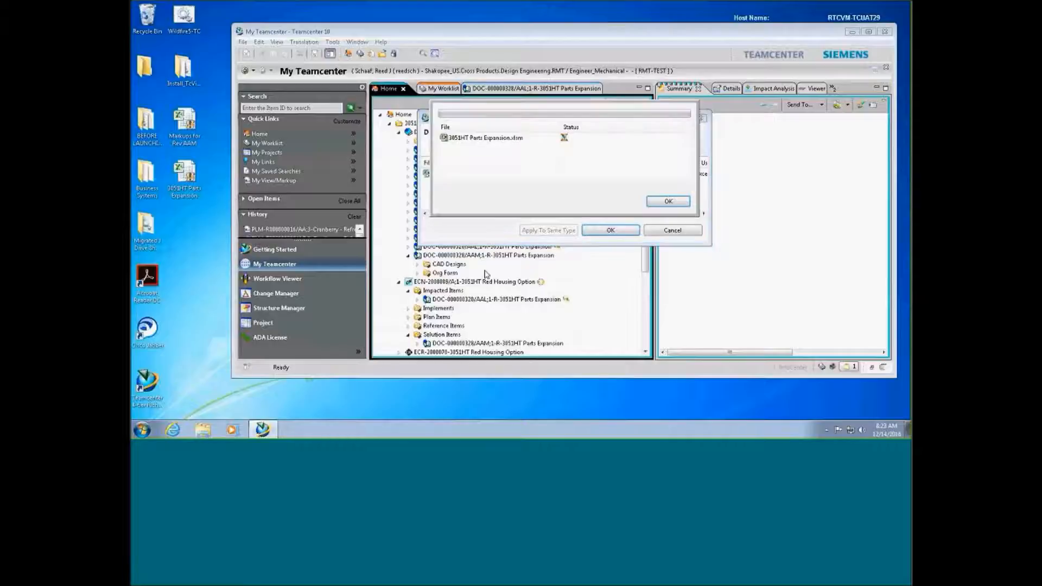
left_click(661, 205)
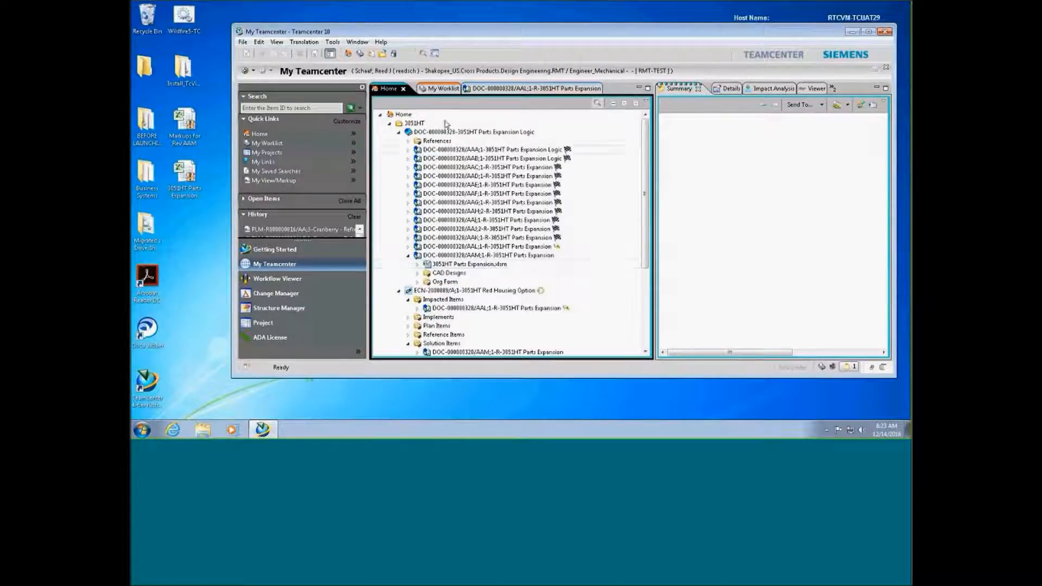
Acknowledge the 200: Perform Design Changes signoff for ECN-2000089
left_click(445, 88)
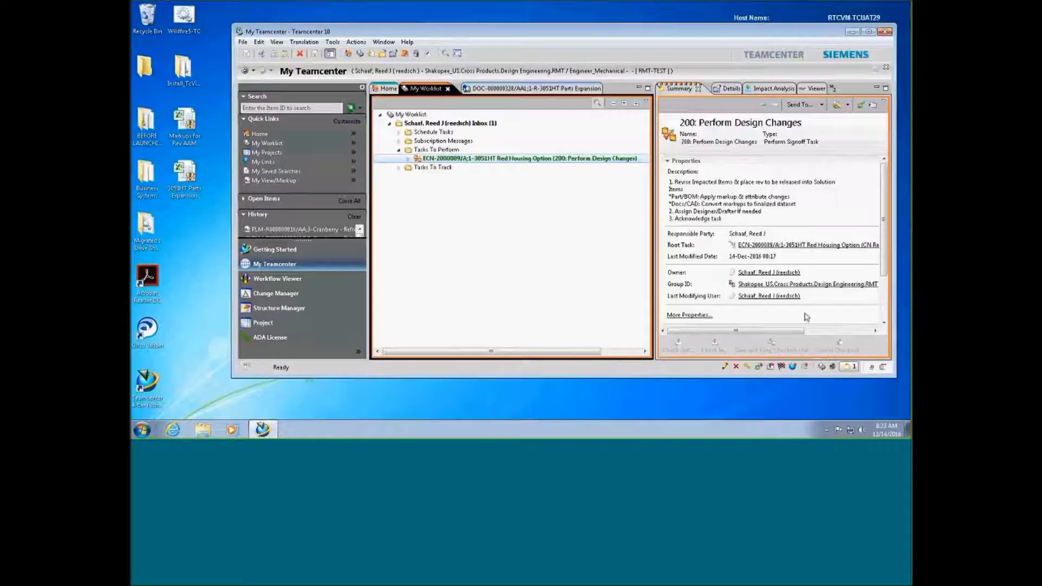
left_click_drag(781, 330, 851, 330)
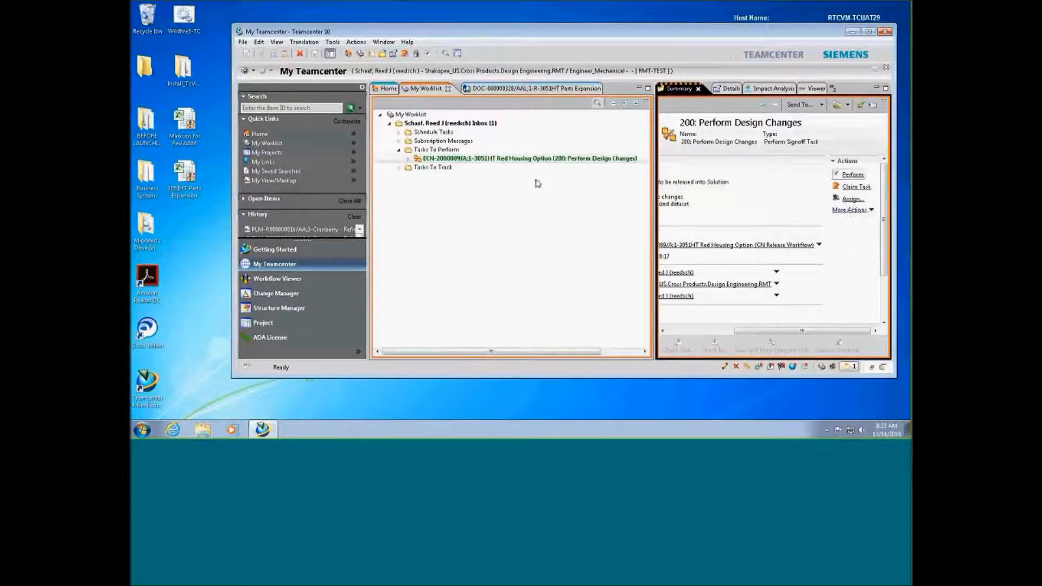
double_click(537, 158)
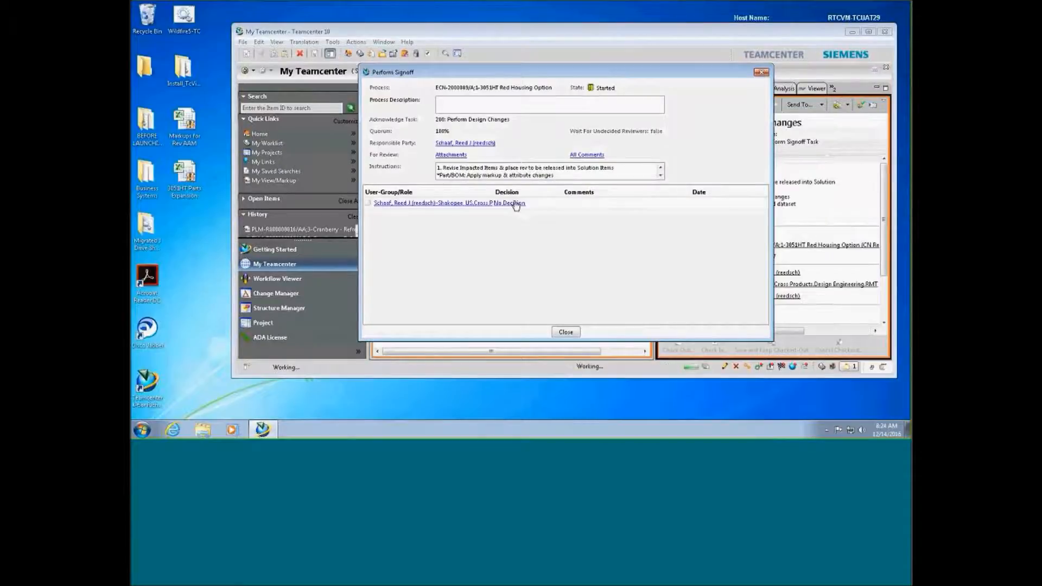
left_click(513, 203)
left_click(434, 200)
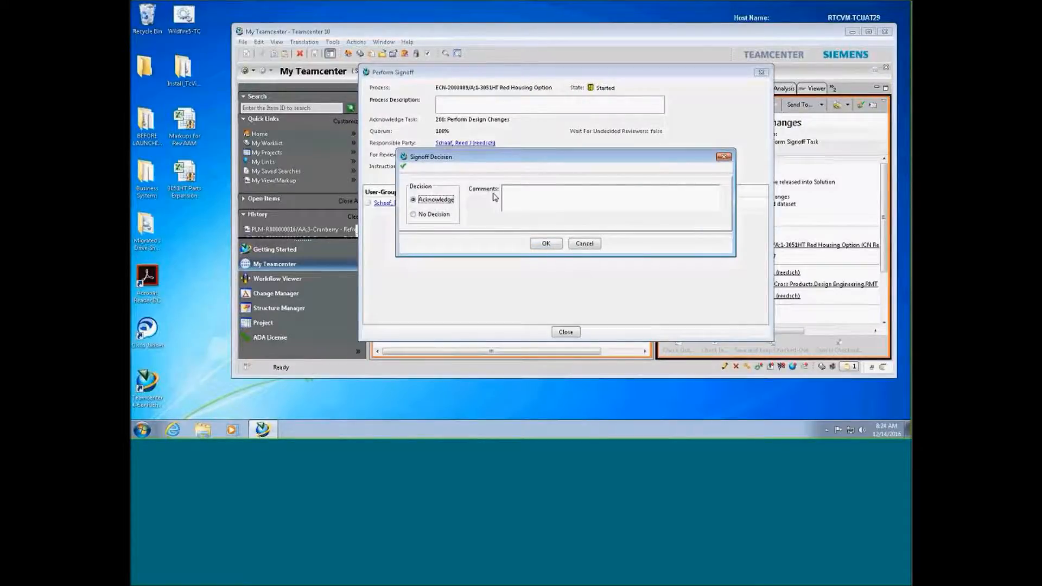
left_click(546, 245)
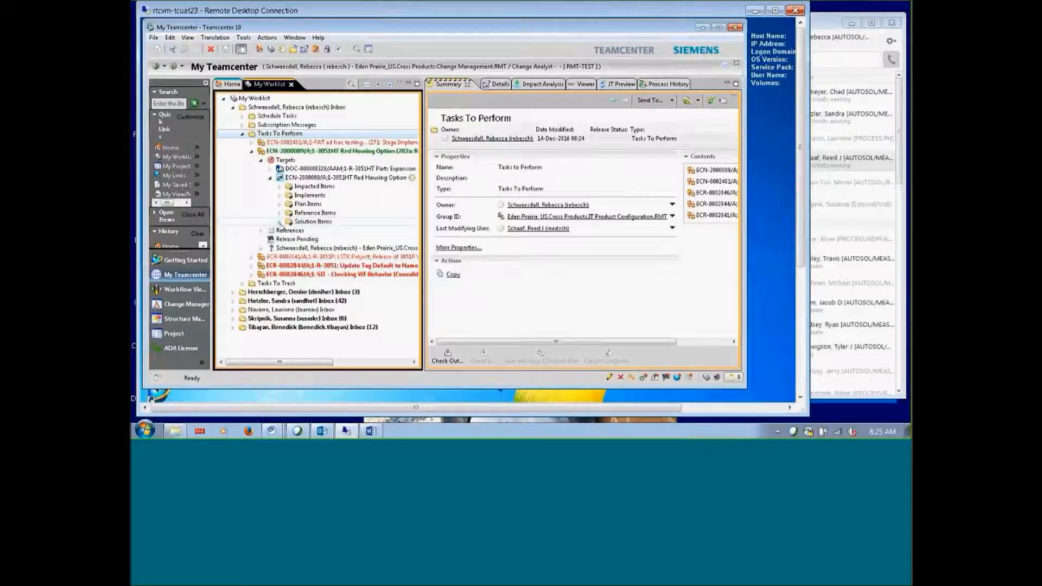
Open Markups for Rev AAM.xlsm under the impacted DOC-000000328/AAL read-only in Excel
left_click(280, 223)
left_click(289, 230)
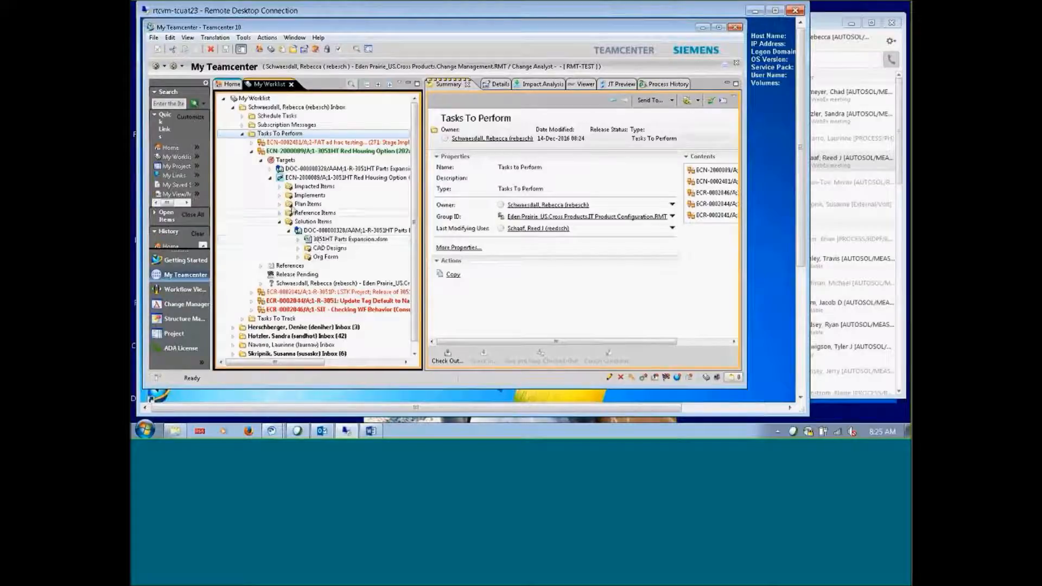
left_click(280, 187)
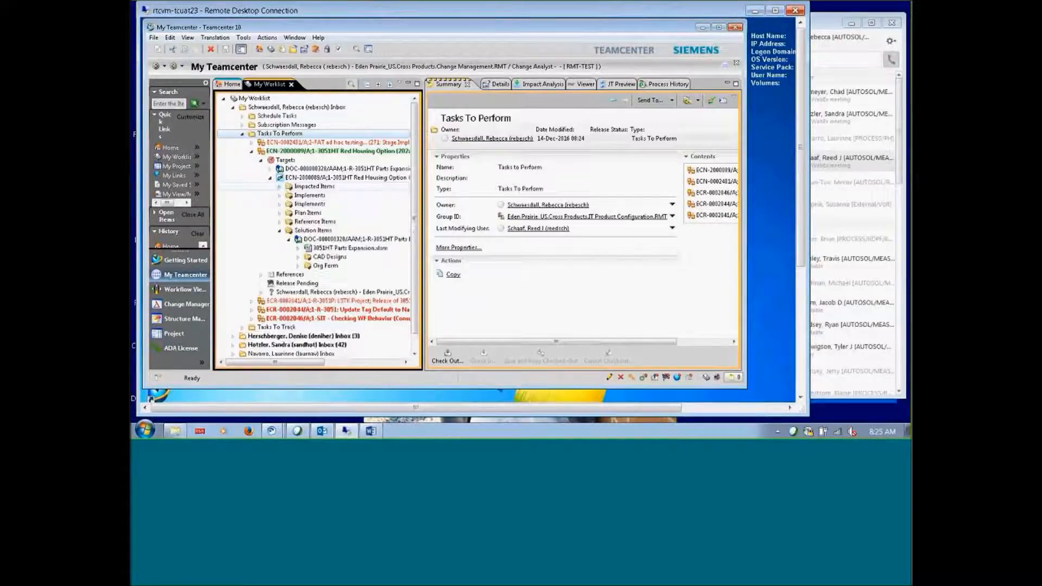
left_click(289, 195)
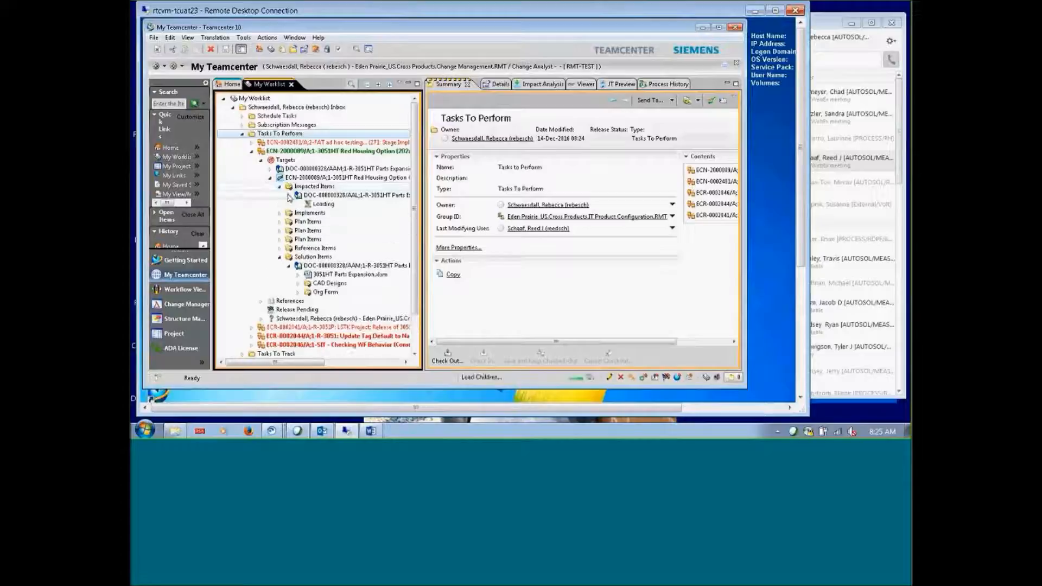
left_click(299, 206)
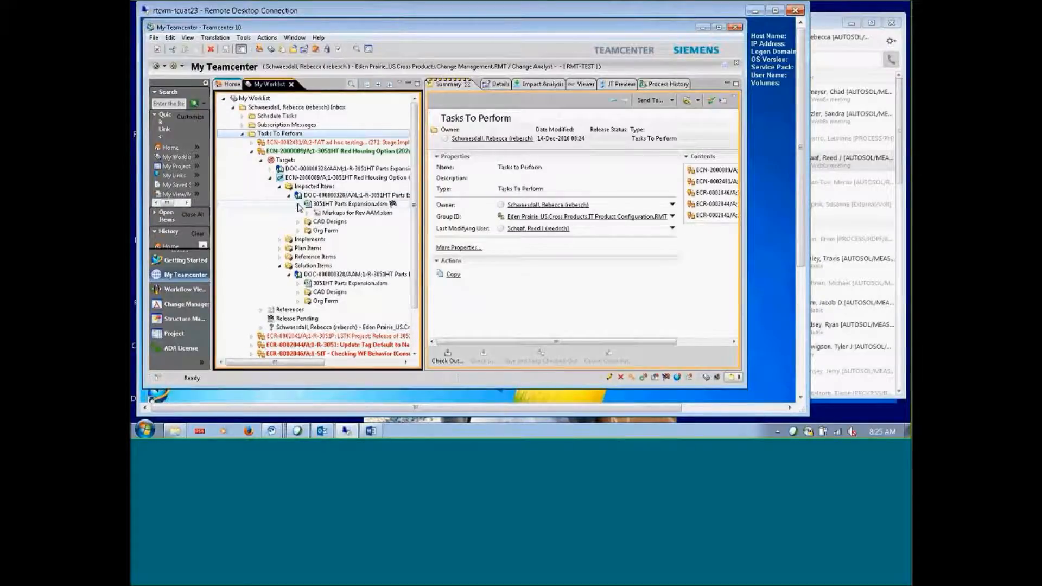
left_click(338, 214)
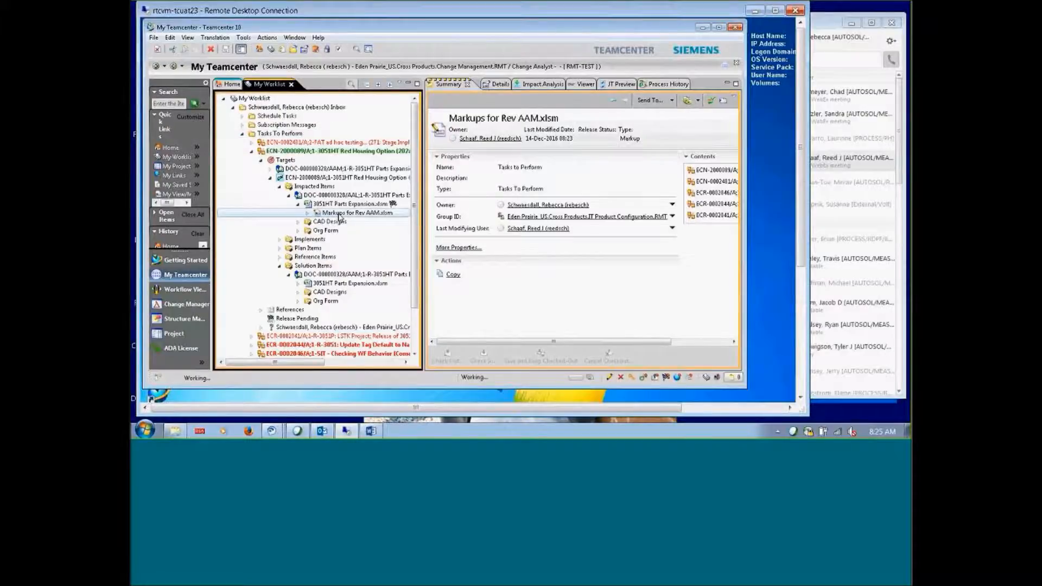
left_click(429, 229)
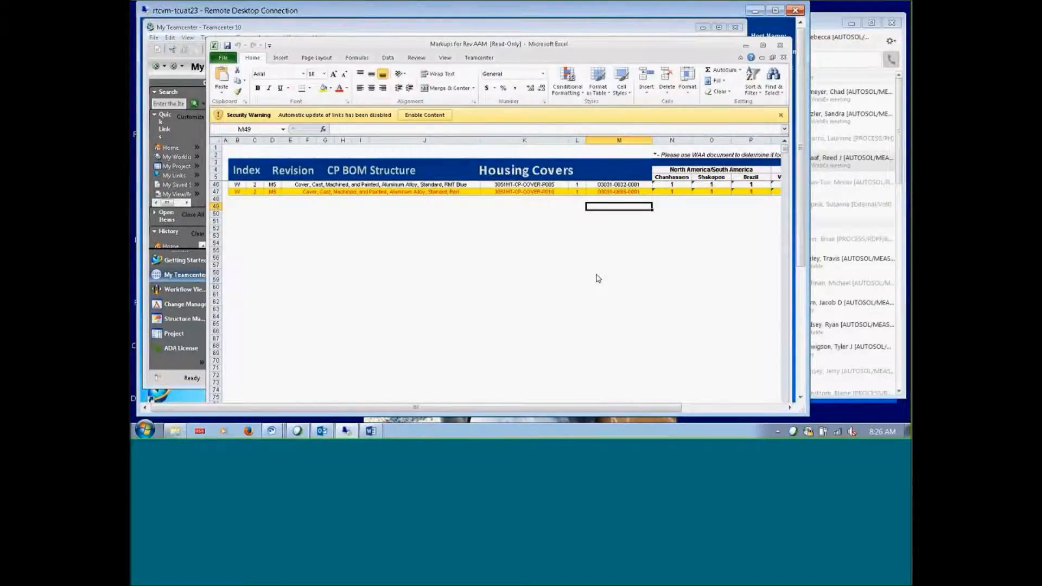
scroll(561, 277, "down", 1)
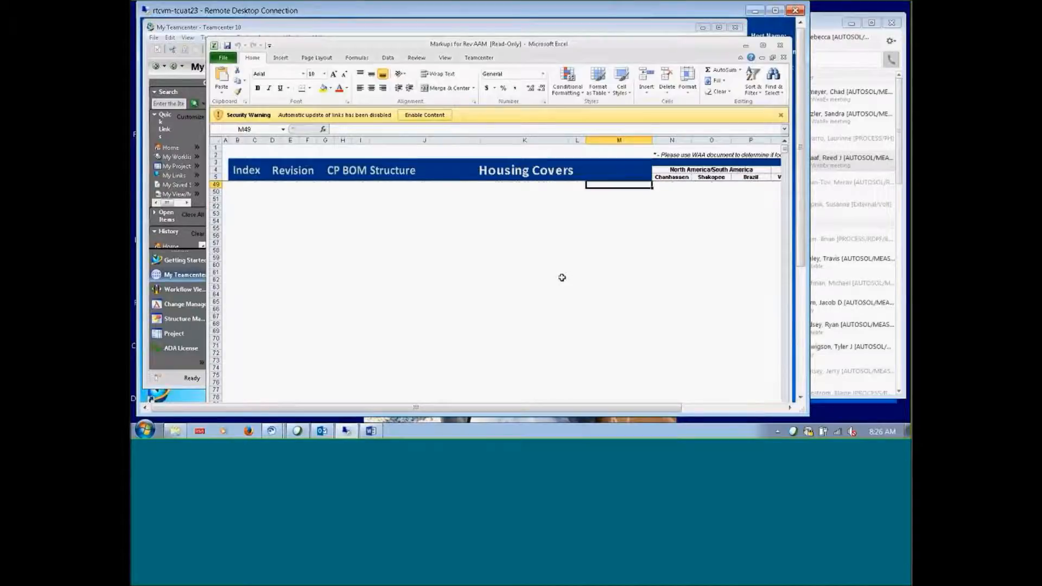
scroll(561, 277, "up", 6)
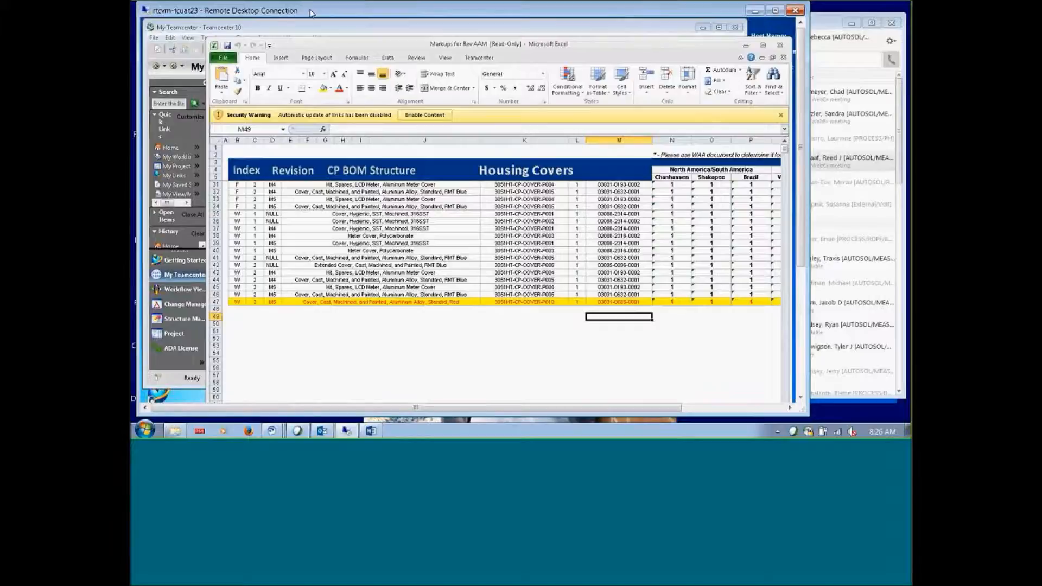
left_click(762, 45)
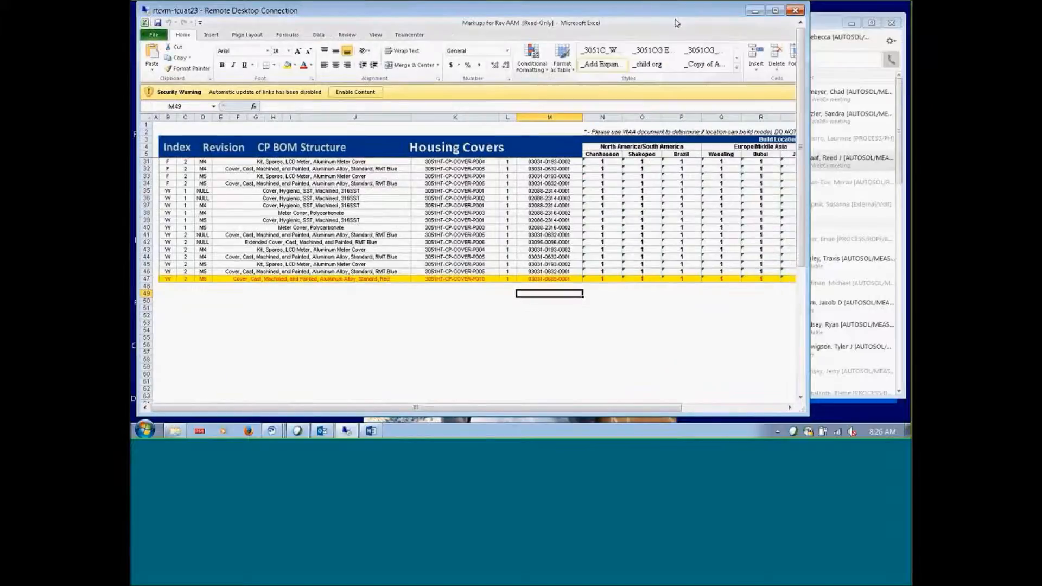
left_click(796, 11)
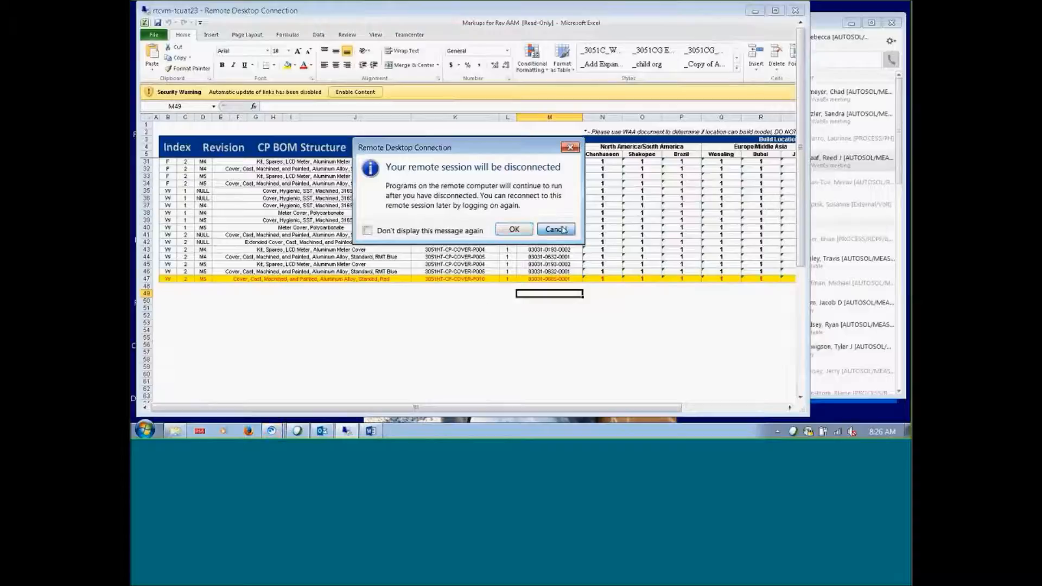
left_click(556, 229)
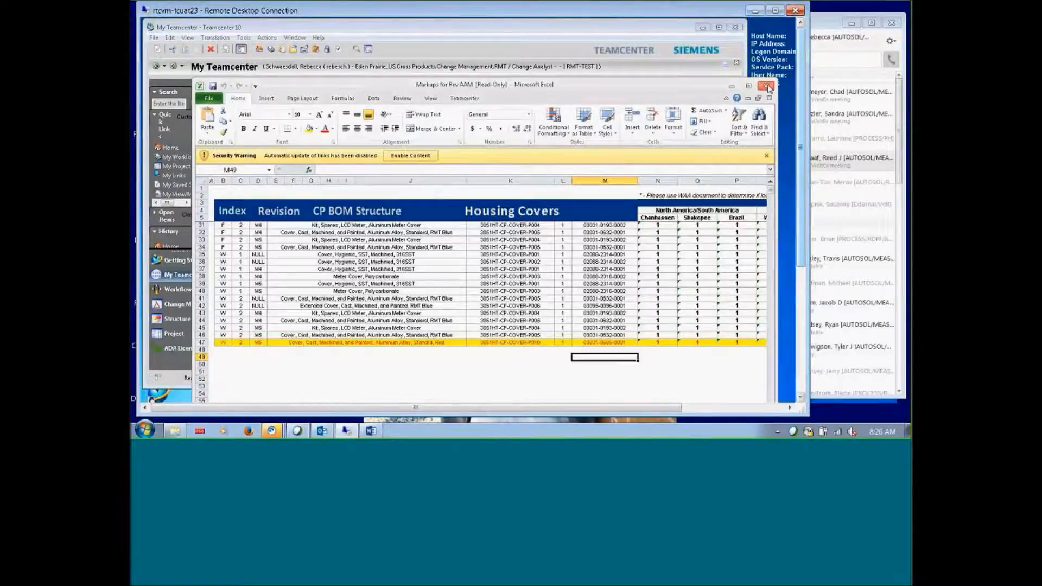
Close the Excel markup workbook, select ECN-2000089 in My Worklist, and collapse This Change Affects
left_click(766, 86)
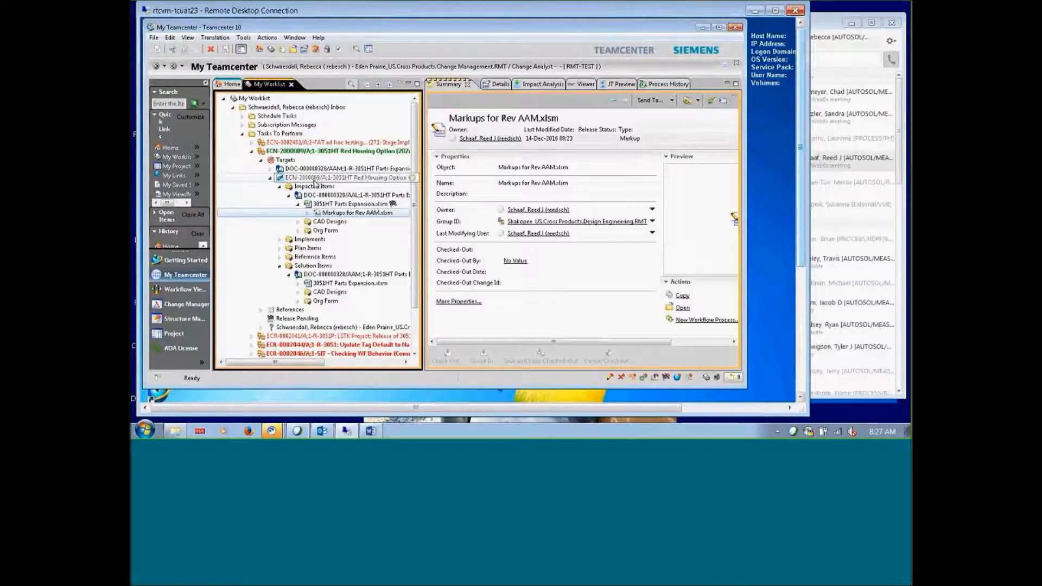
left_click(315, 181)
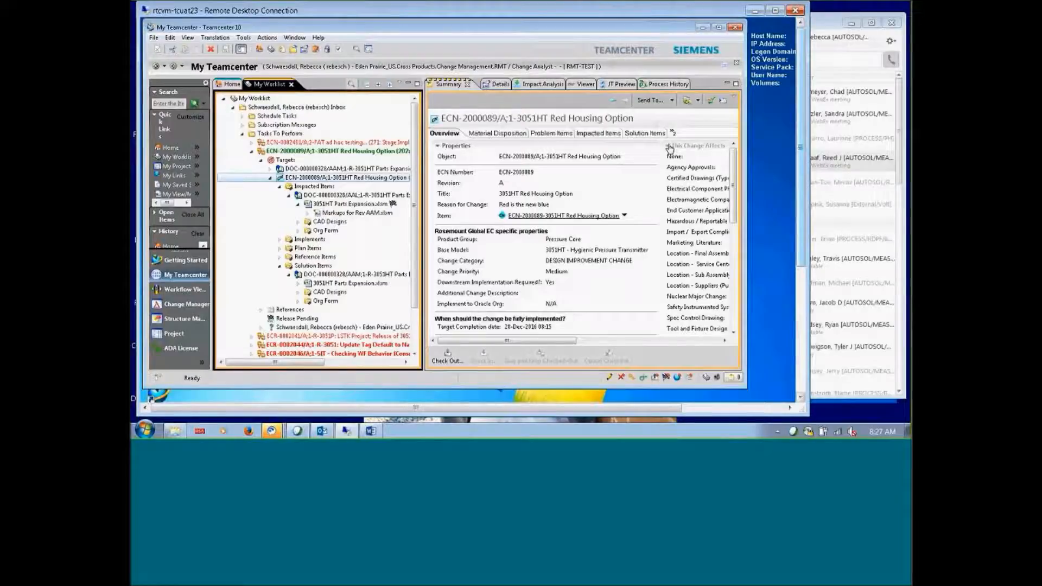
left_click(668, 149)
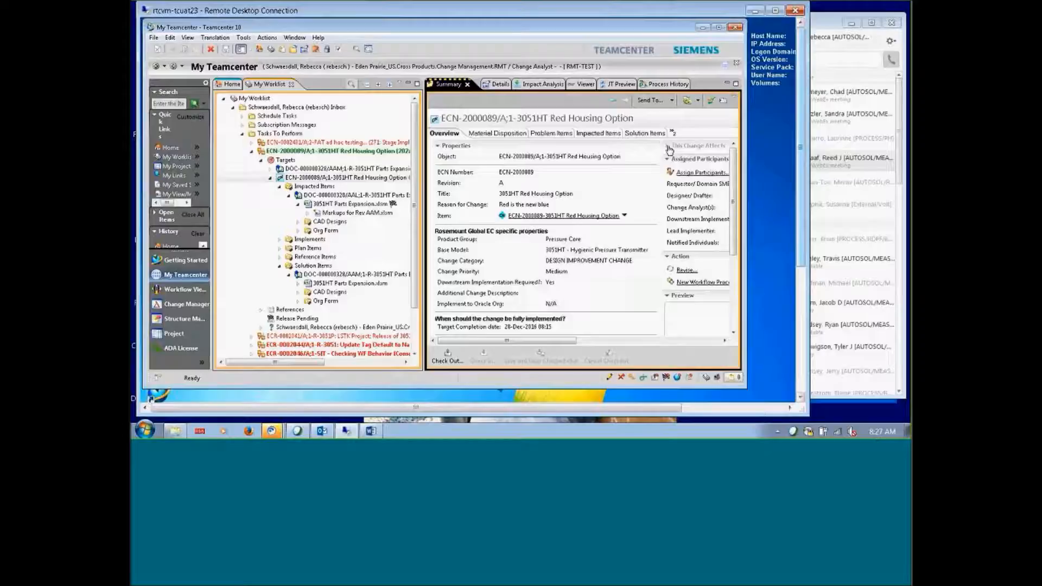
left_click(691, 173)
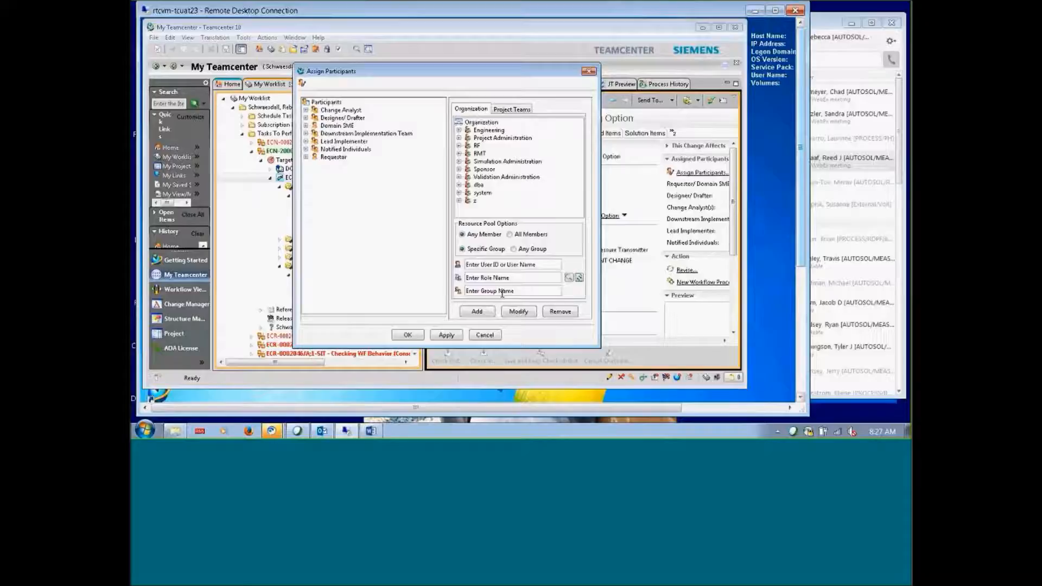
left_click(500, 266)
type("j")
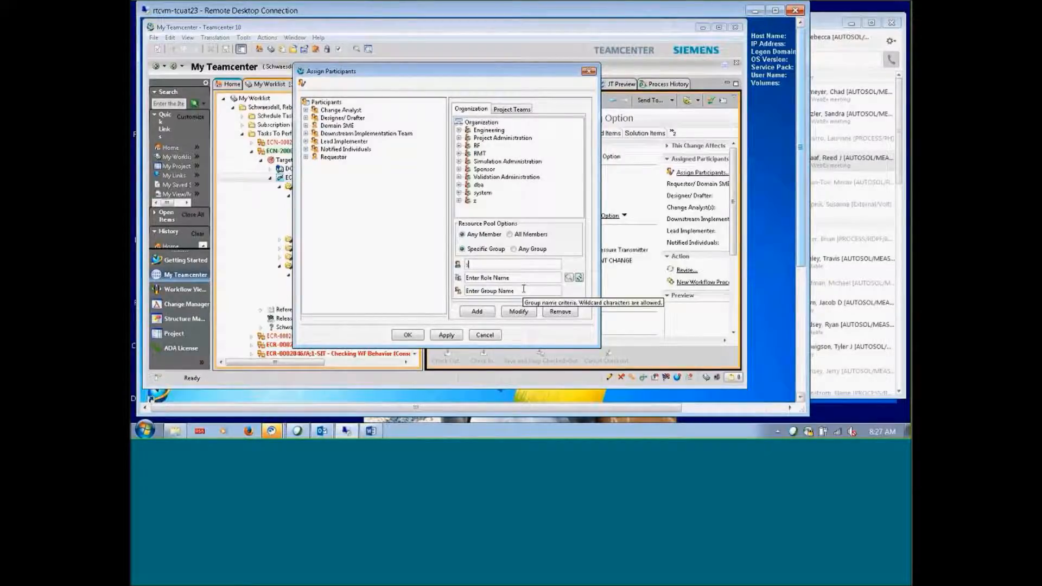
type("ch")
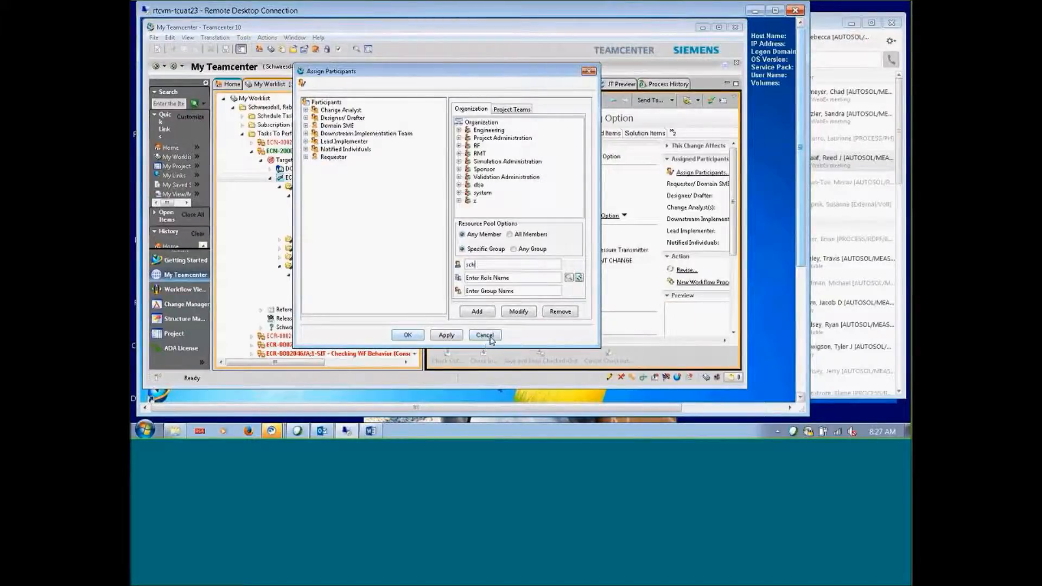
left_click(484, 335)
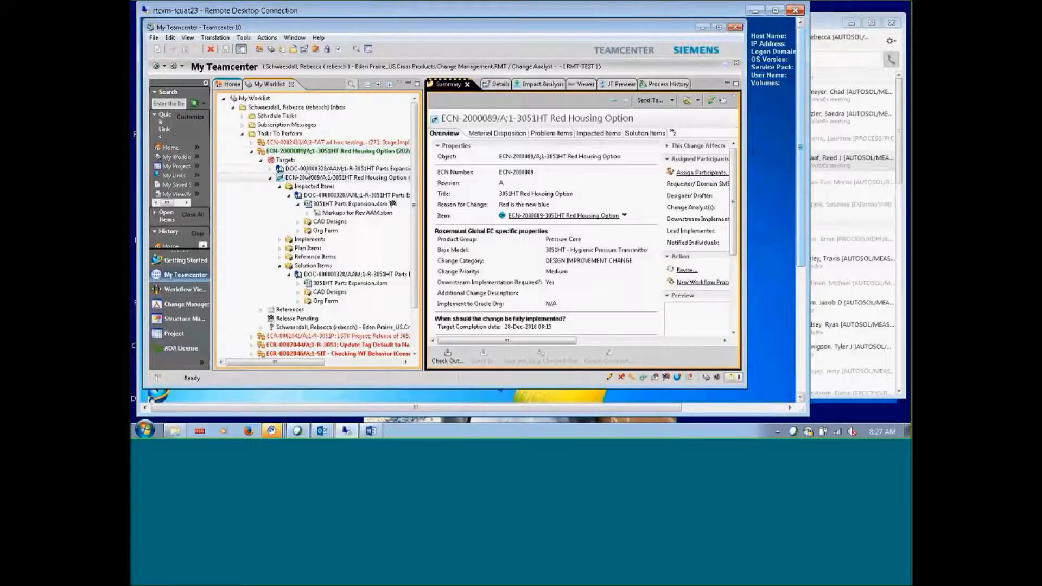
left_click(326, 151)
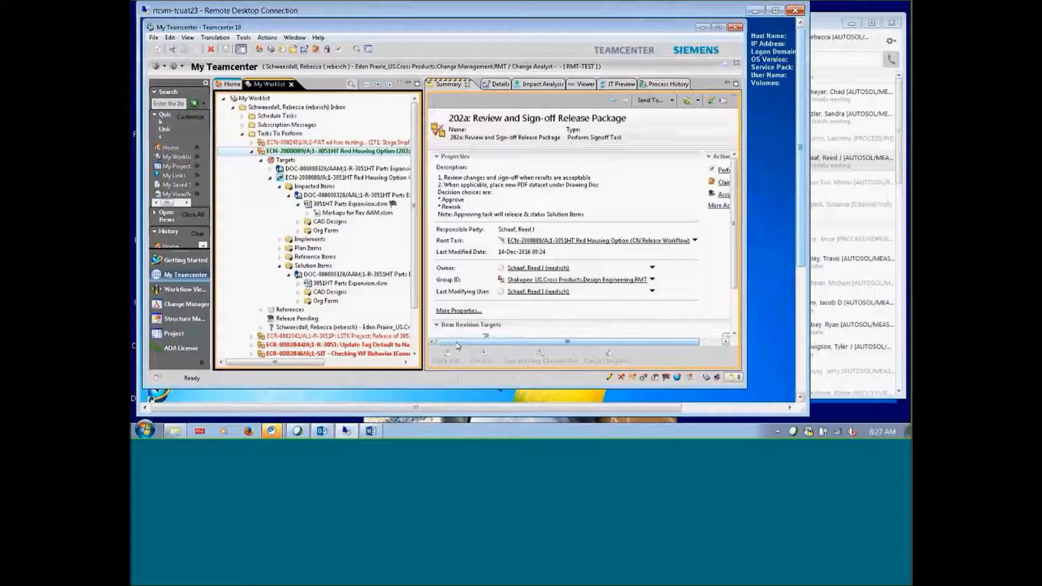
left_click(722, 173)
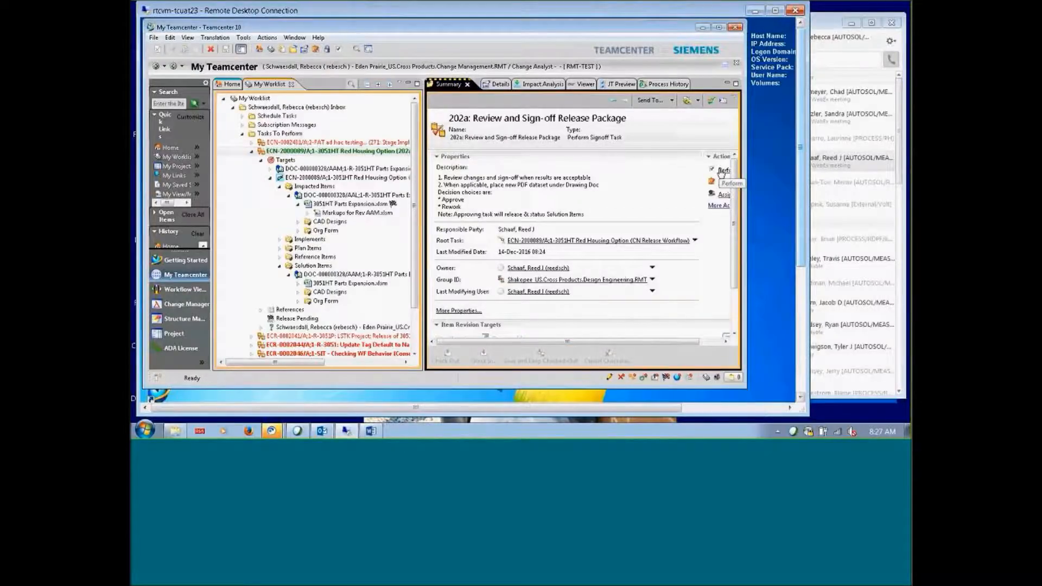
left_click(721, 171)
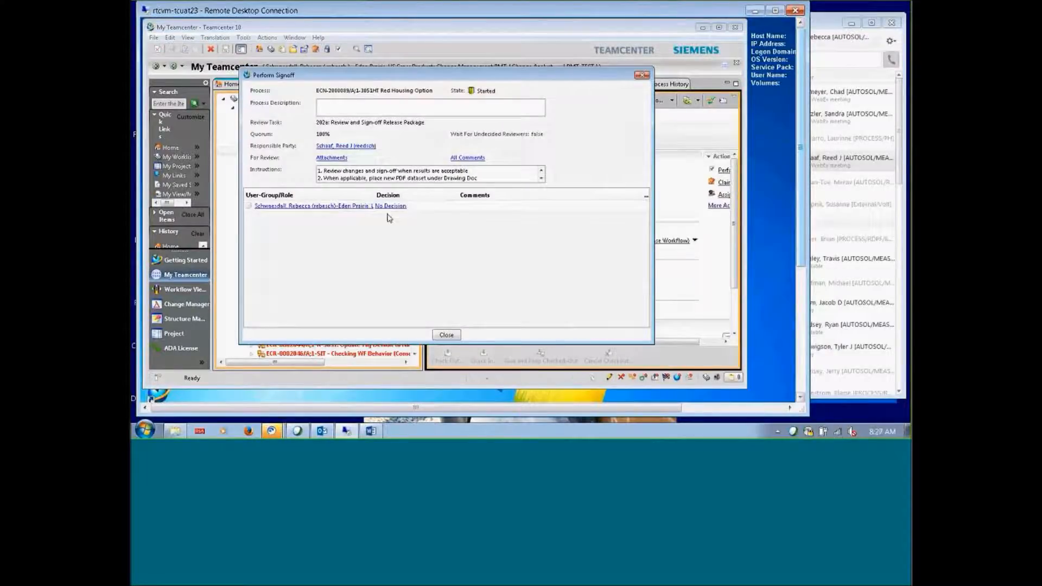
left_click(641, 76)
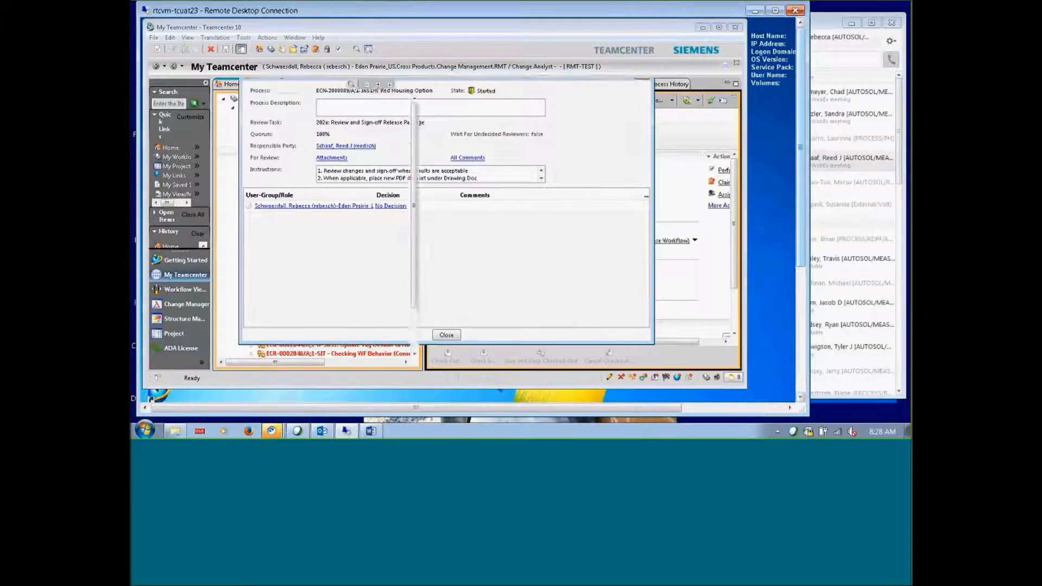
left_click_drag(472, 342, 582, 345)
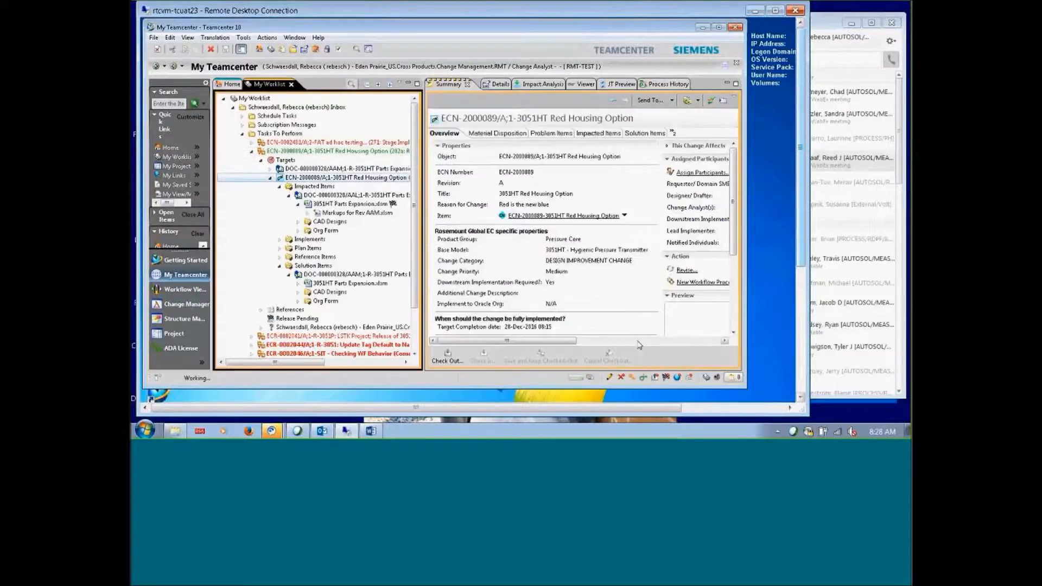
Start a CN Implementation Workflow process on ECN-2000089 and select the resulting 202a task
left_click(687, 283)
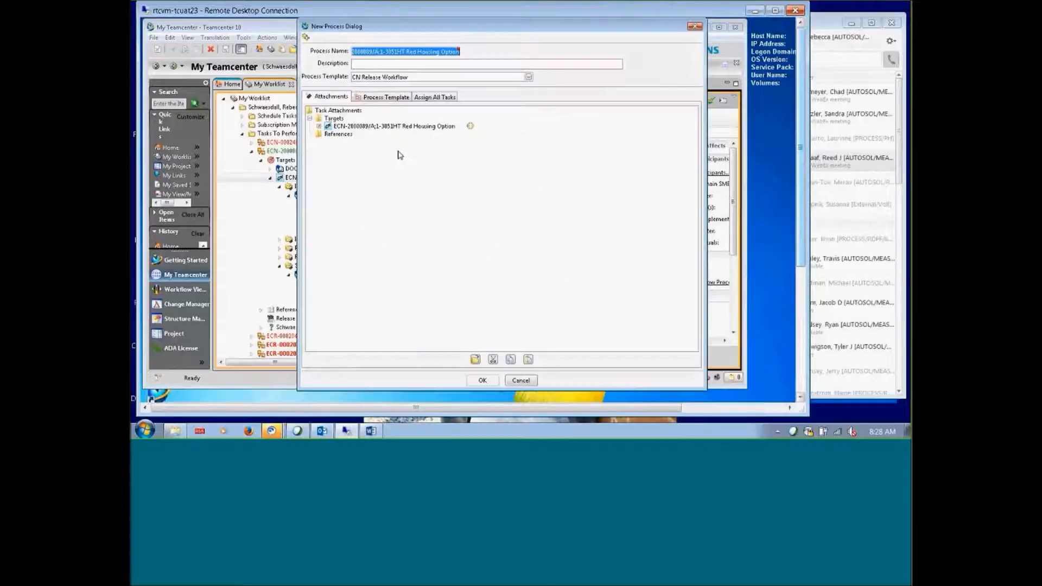
left_click(385, 77)
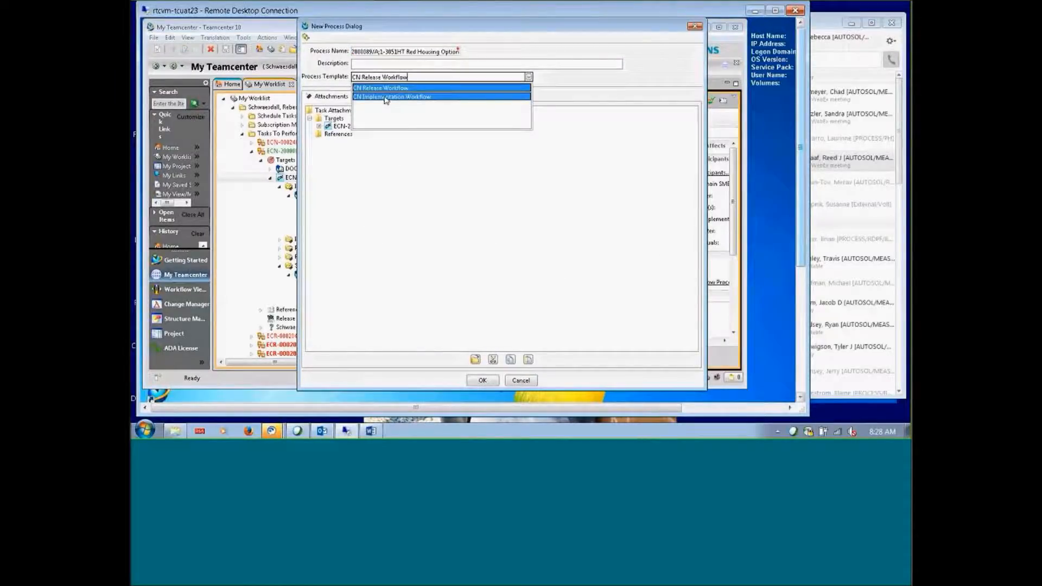
left_click(385, 97)
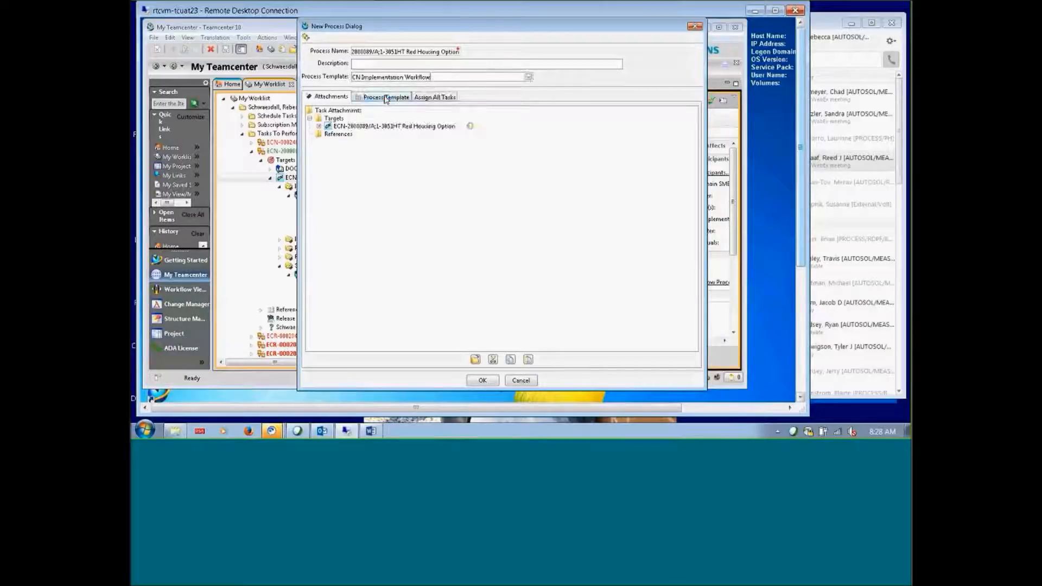
left_click(471, 381)
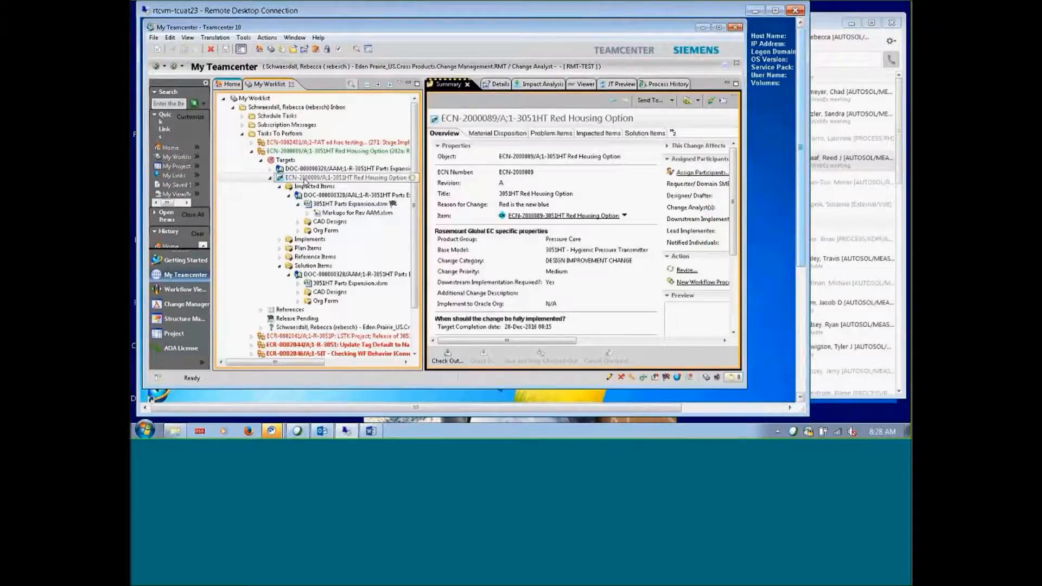
left_click(303, 152)
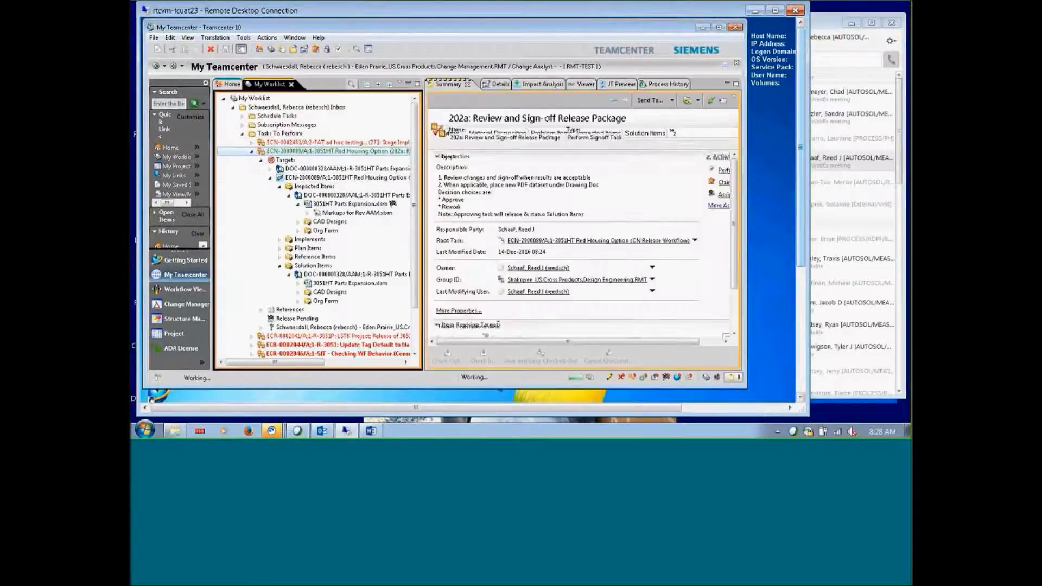
Approve the 202a signoff with the comment 'proceed approved', then bring up the Outlook inbox
left_click(724, 171)
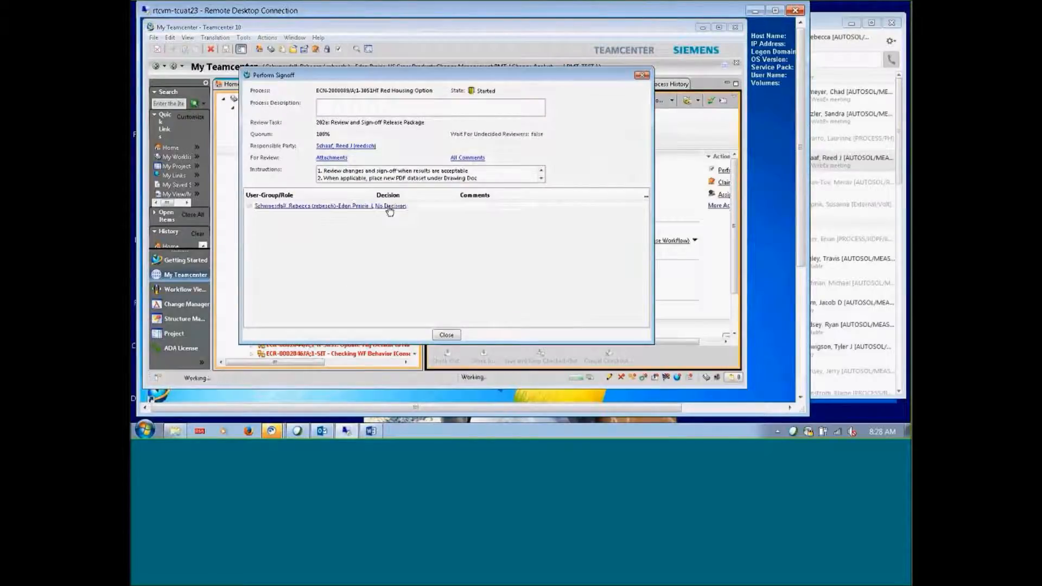
left_click(389, 209)
left_click(316, 197)
type("p")
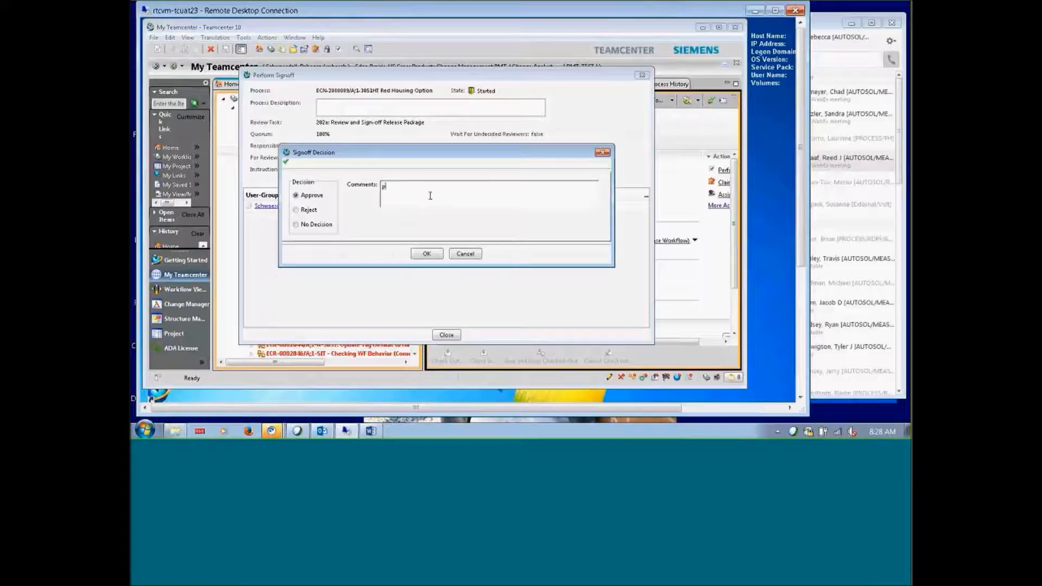
type("roceed approved")
left_click(429, 256)
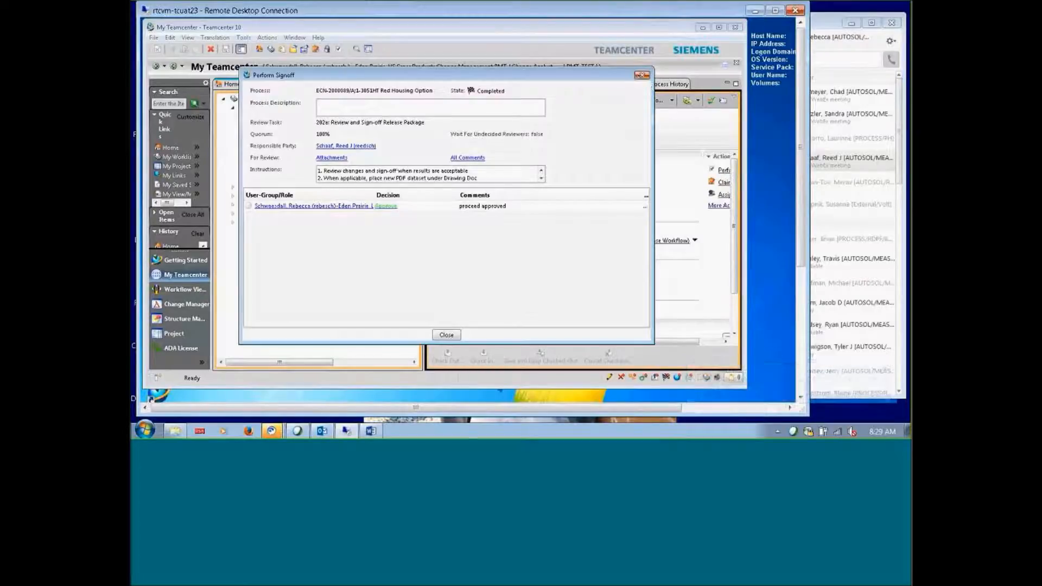
left_click(322, 431)
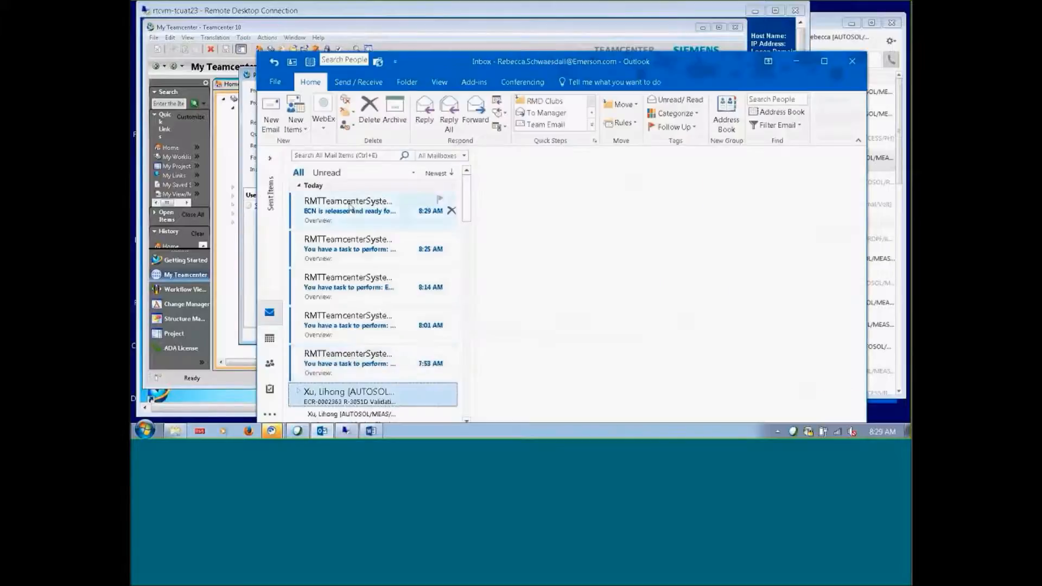
Open the ECN released notification email, then close the completed Perform Signoff dialog in Teamcenter
left_click(350, 206)
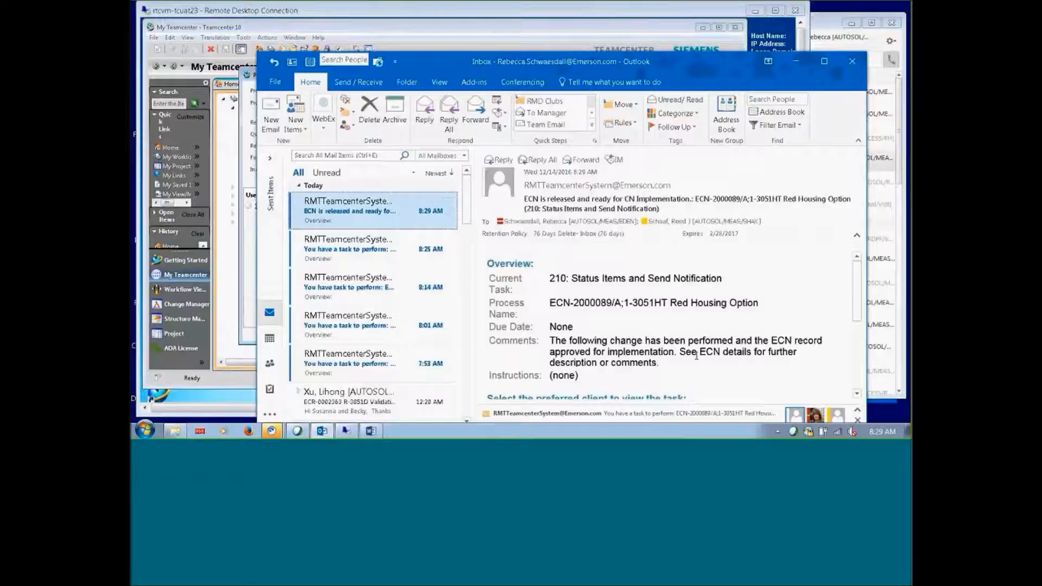
scroll(696, 355, "down", 3)
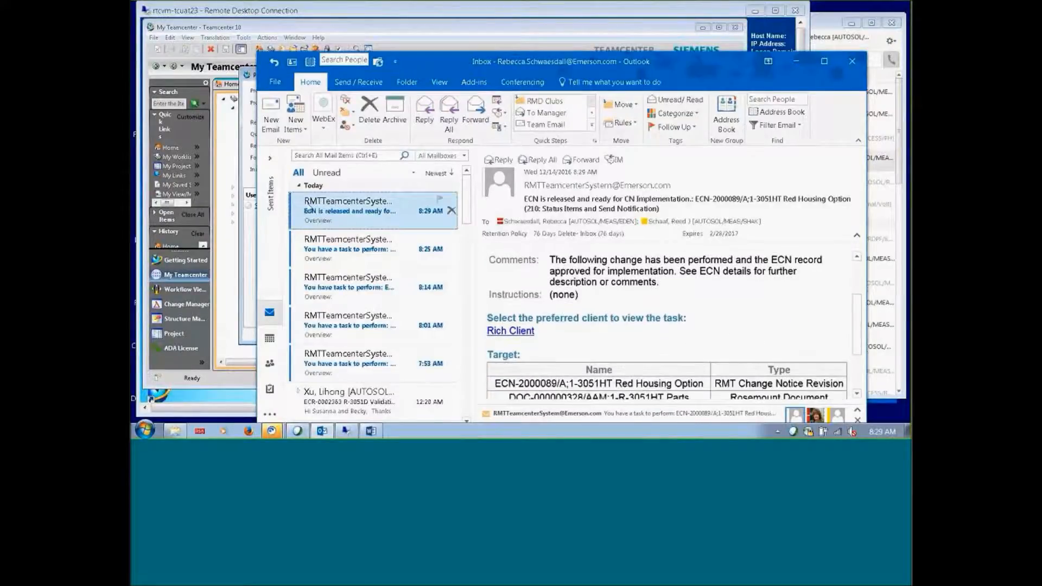
left_click(796, 64)
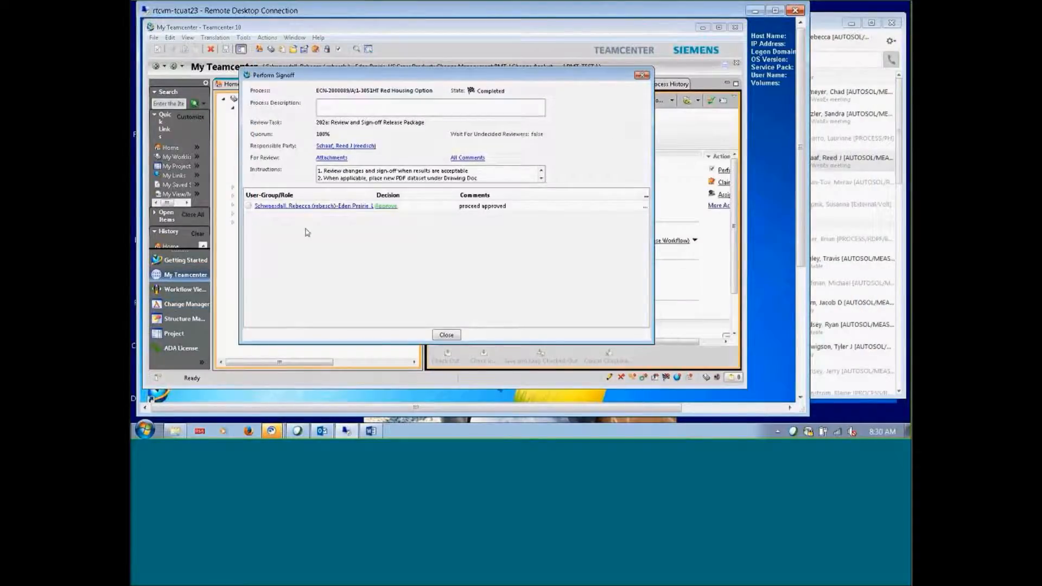
left_click(640, 76)
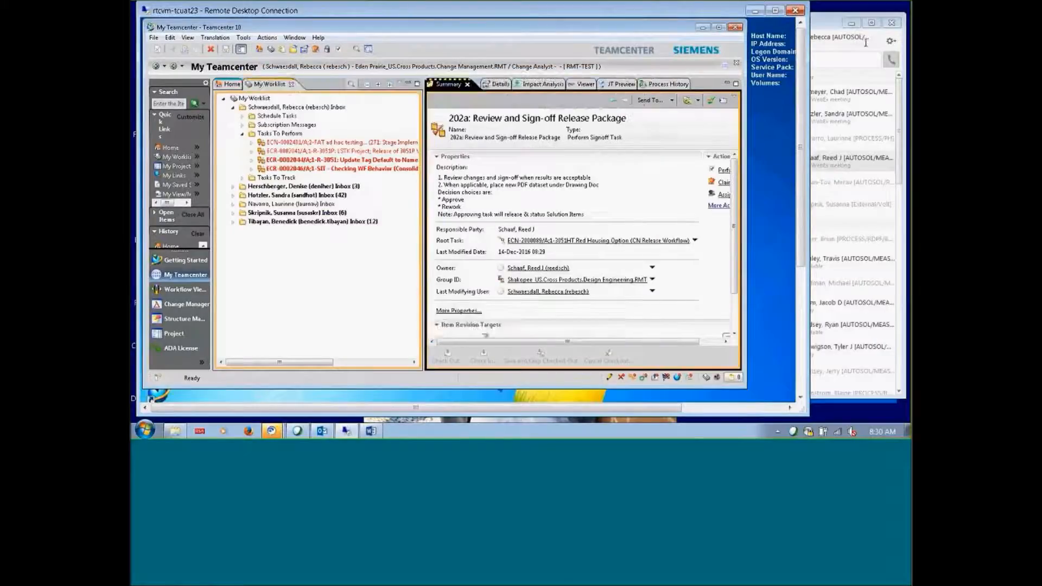
Select the ECN-2000089 number in the notification's Process Name and return to Teamcenter
mouse_move(371, 433)
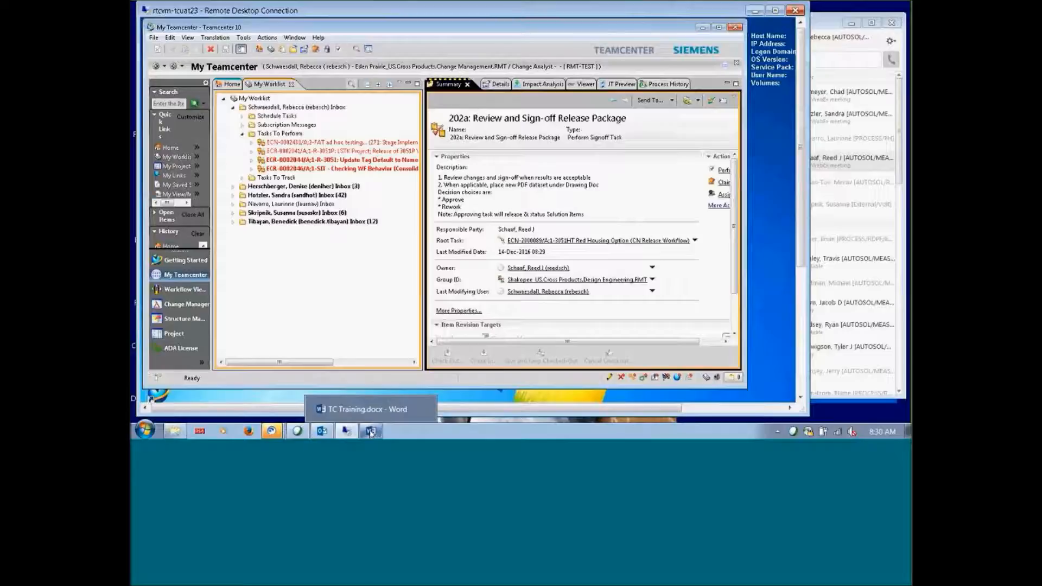
mouse_move(322, 433)
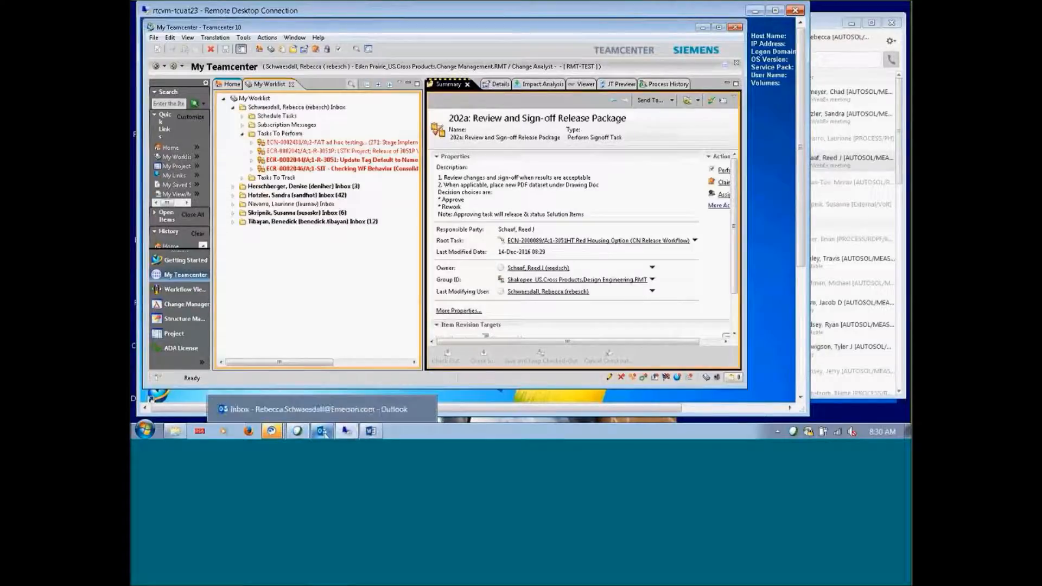
left_click(323, 432)
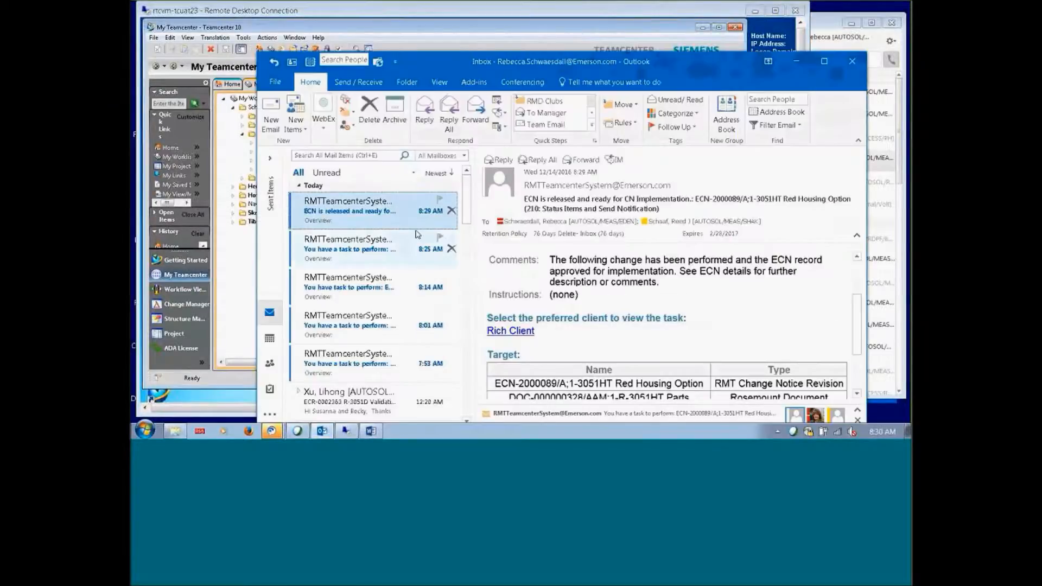
scroll(551, 329, "up", 3)
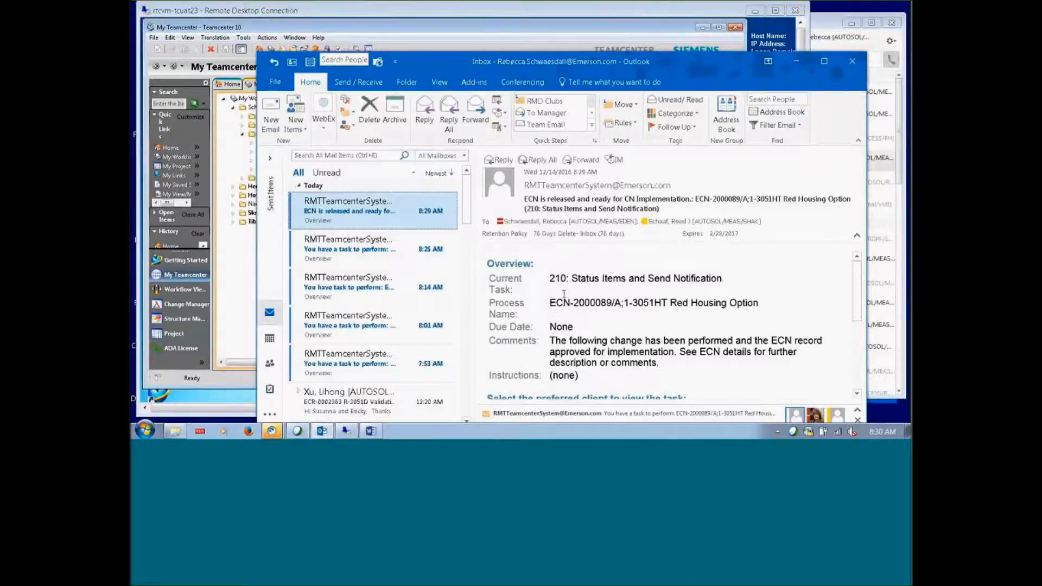
left_click(575, 304)
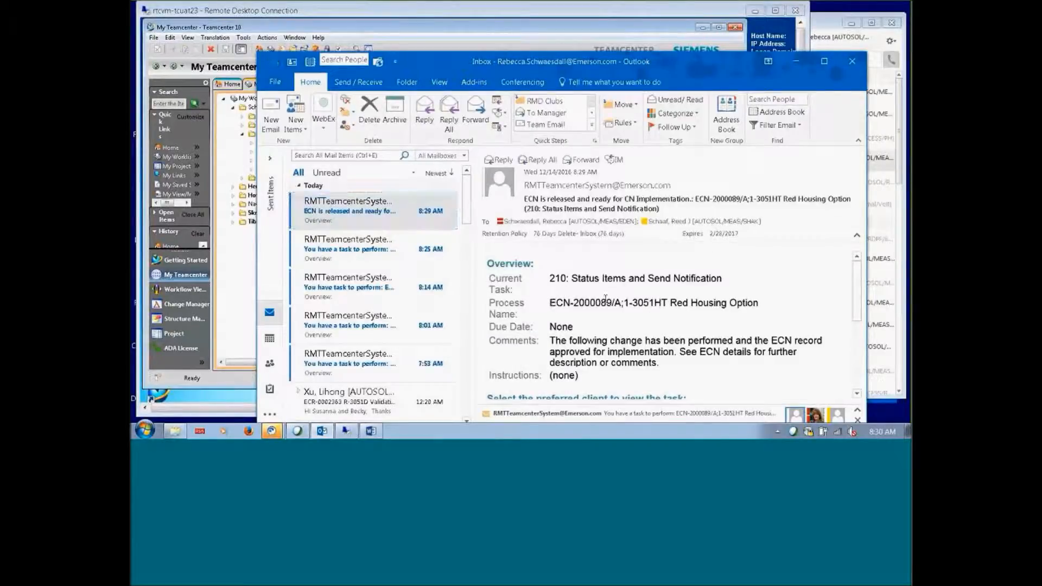
left_click_drag(612, 305, 547, 306)
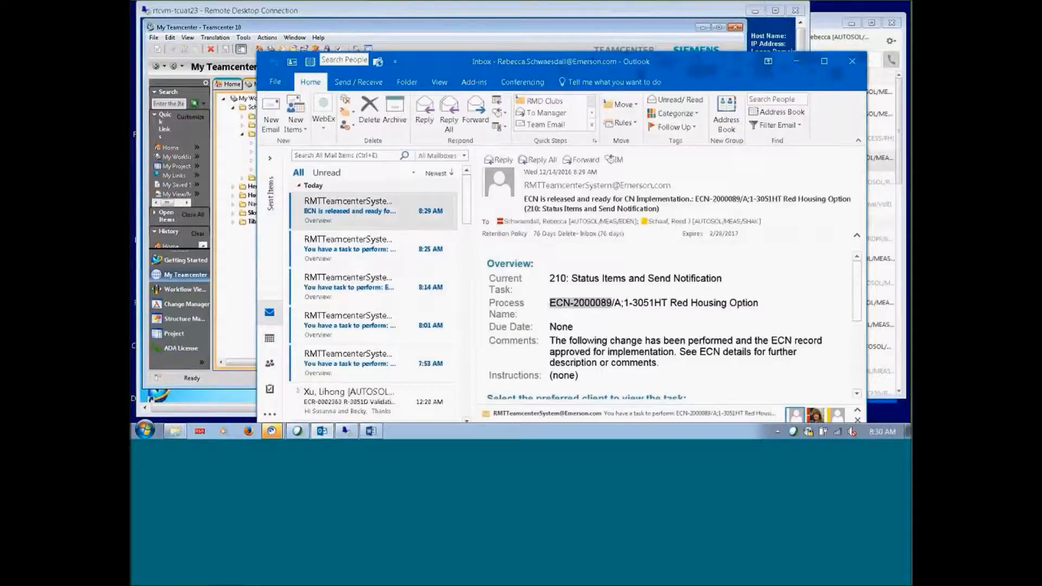
left_click(800, 61)
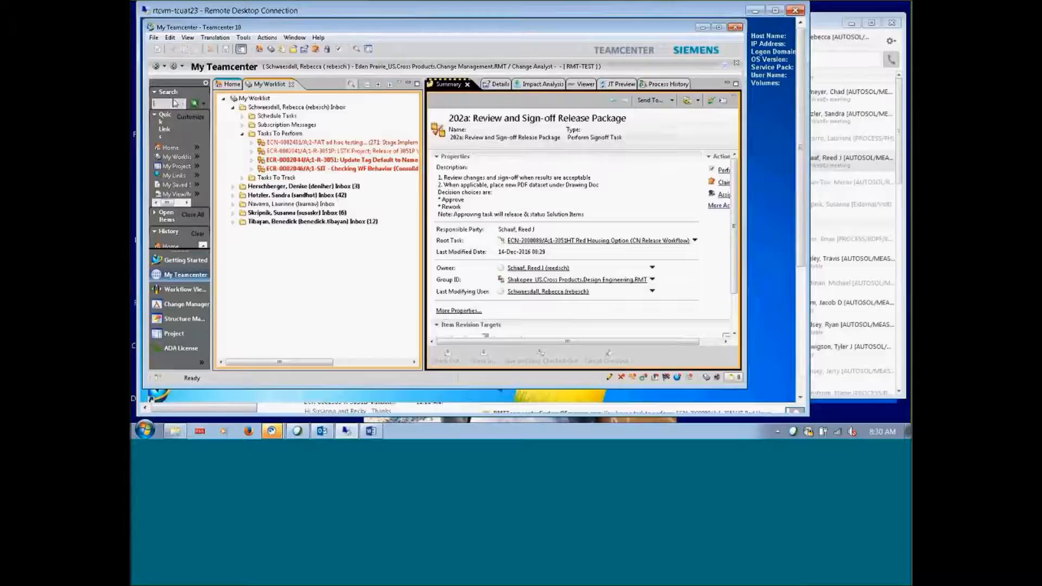
Search for ECN-2000089 and expand its A;1 revision's Implements folder to ECR-2000070/A;2
key("ctrl+v")
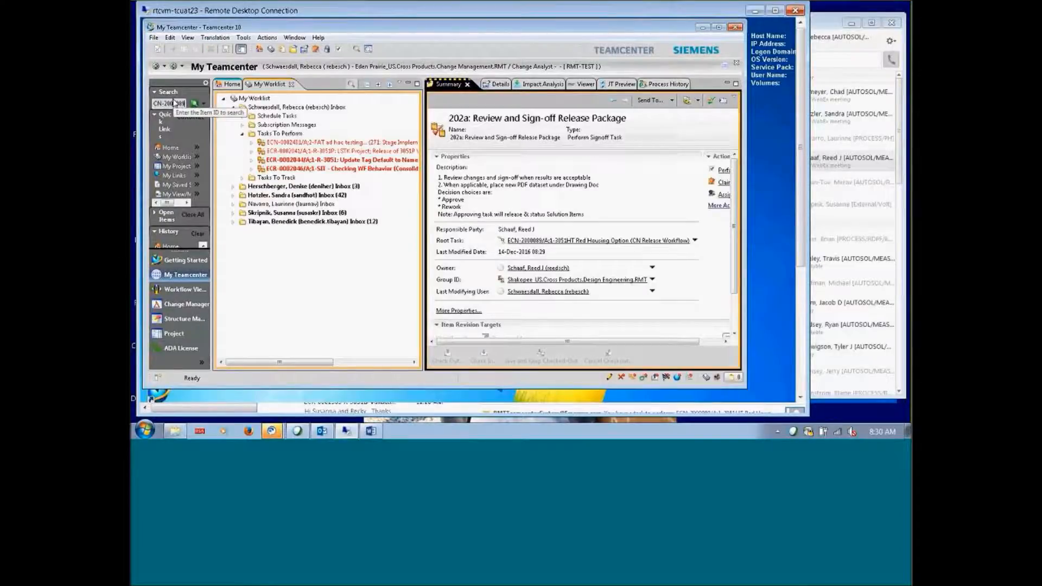
key("Return")
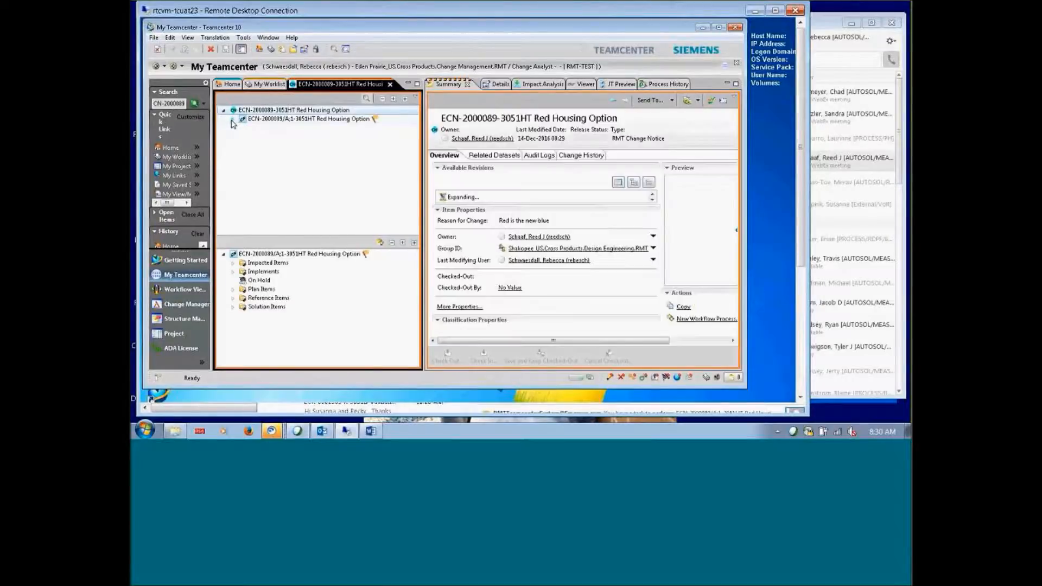
left_click(232, 120)
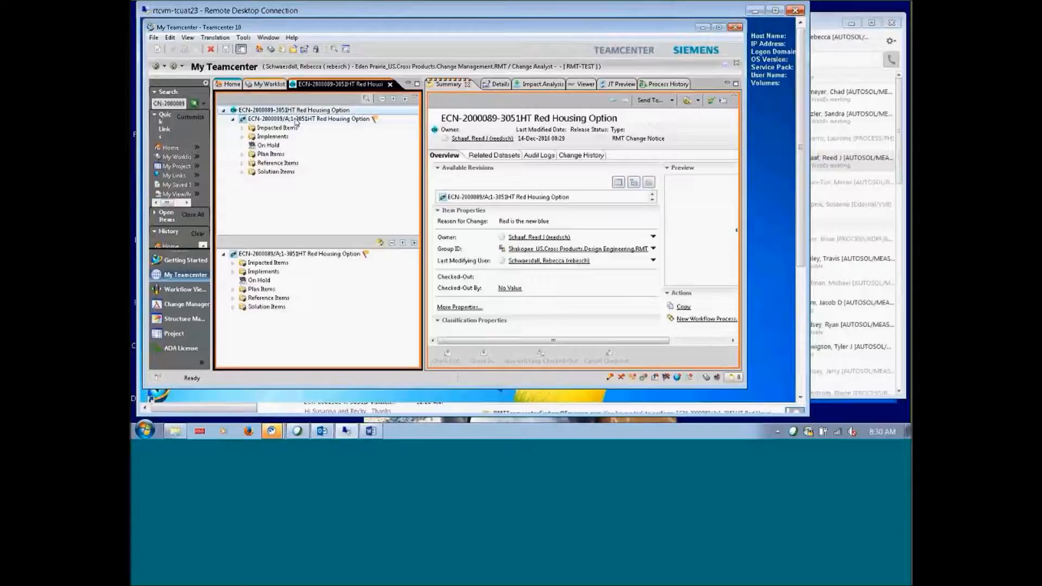
left_click(242, 138)
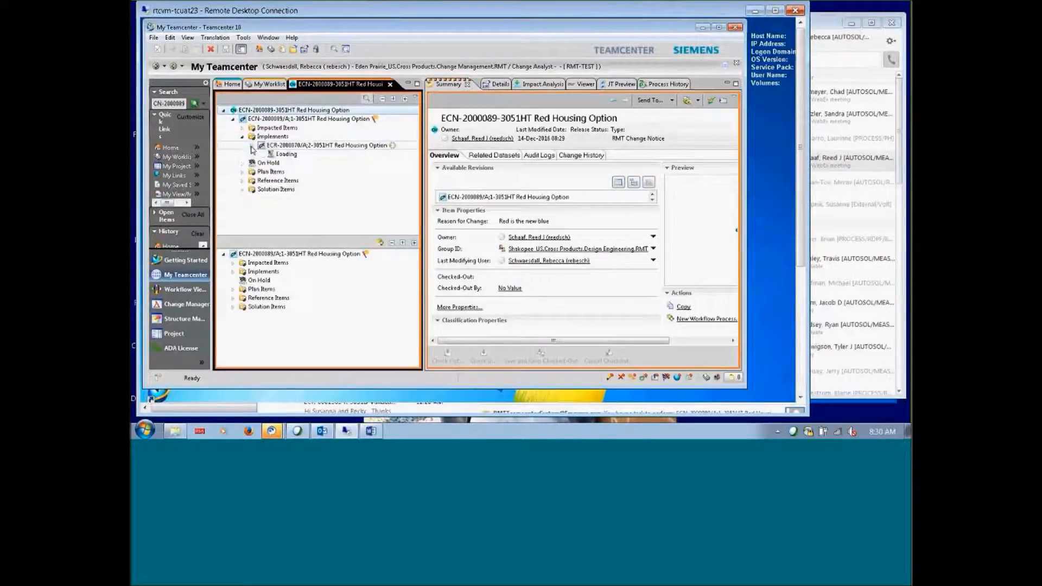
left_click(252, 146)
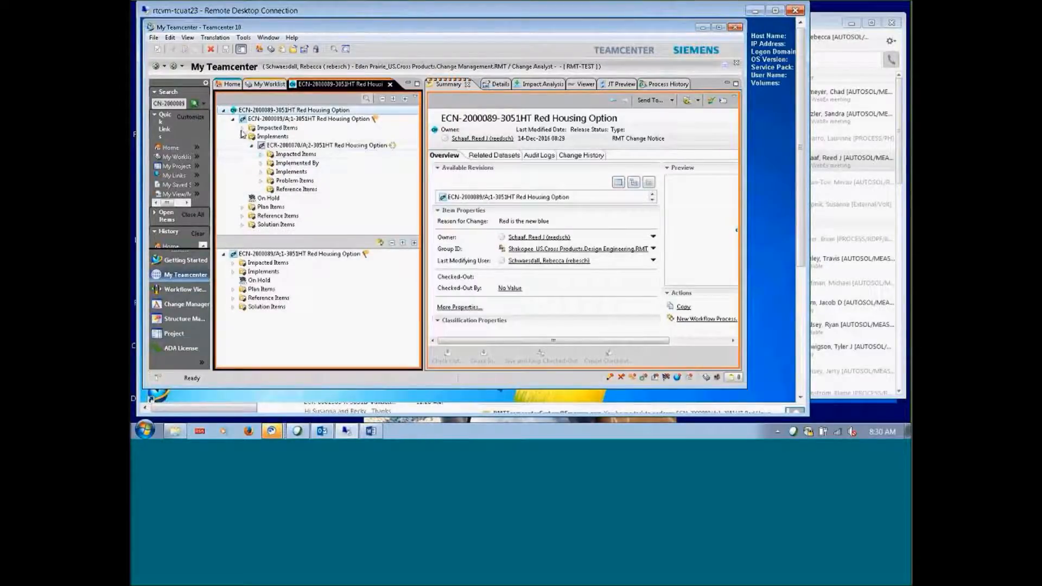
Expand Solution Items to DOC-000000328, then view the ECN-2000089/A;1 revision's properties
left_click(242, 137)
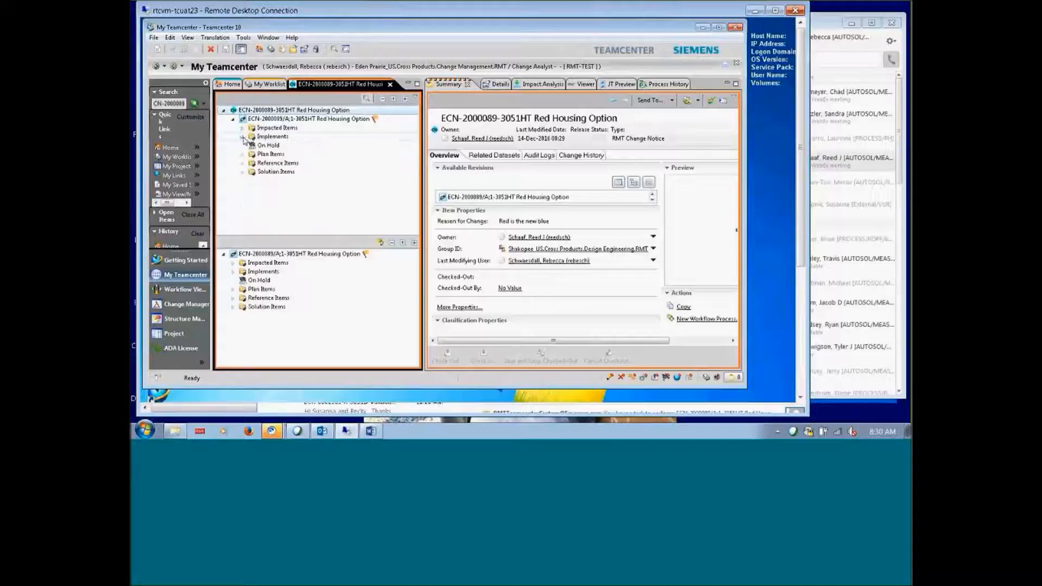
left_click(243, 172)
left_click(251, 180)
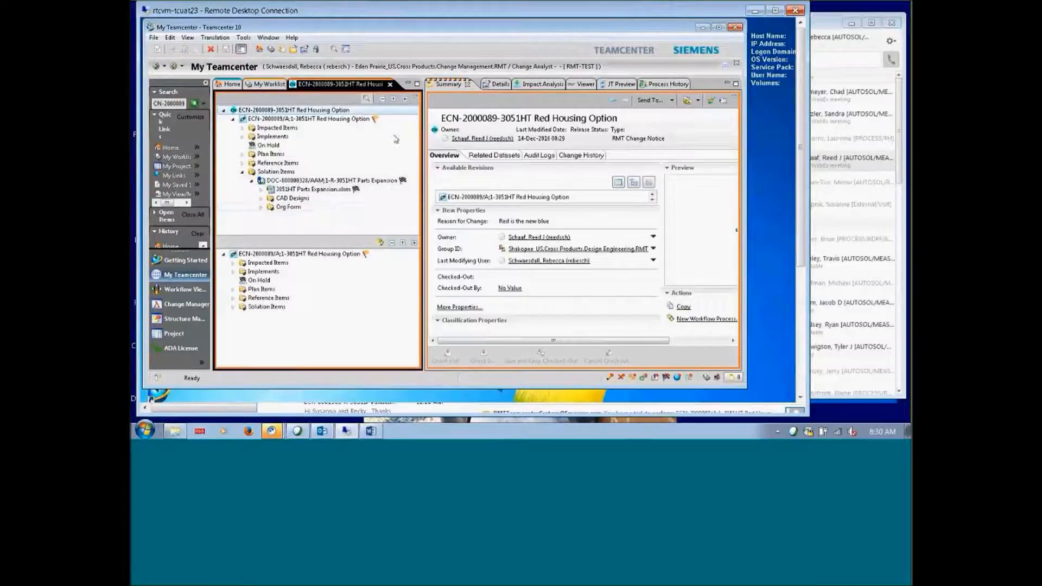
left_click(290, 119)
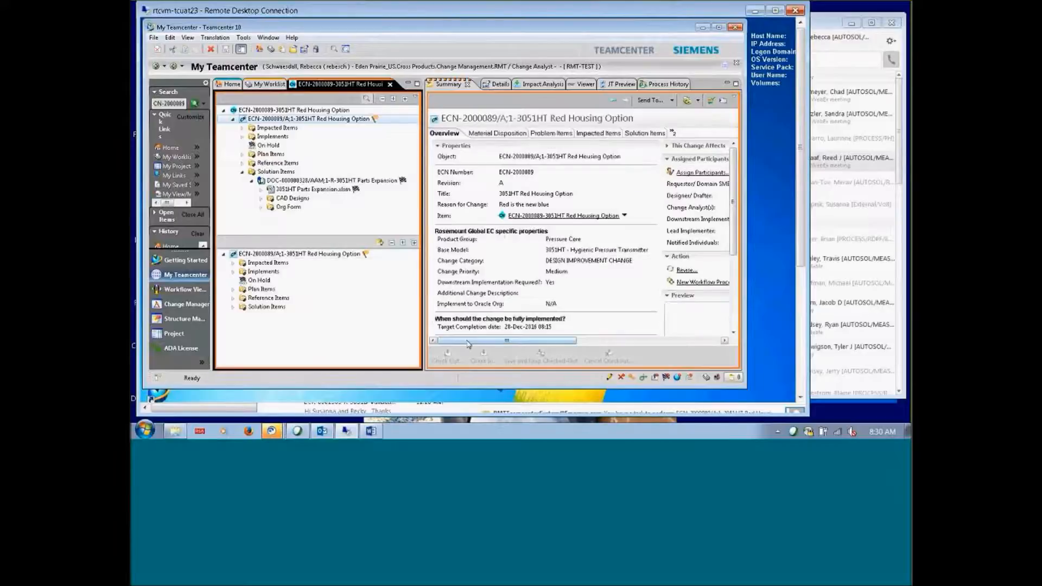
left_click_drag(468, 344, 502, 345)
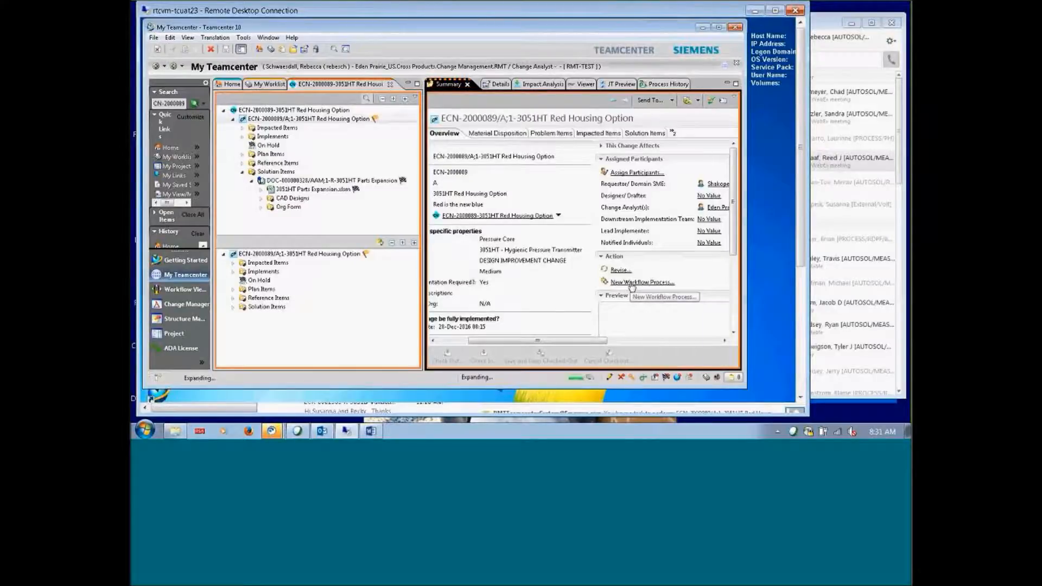
Submit a CN Implementation Workflow process for the ECN-2000089/A;1 revision
left_click(632, 282)
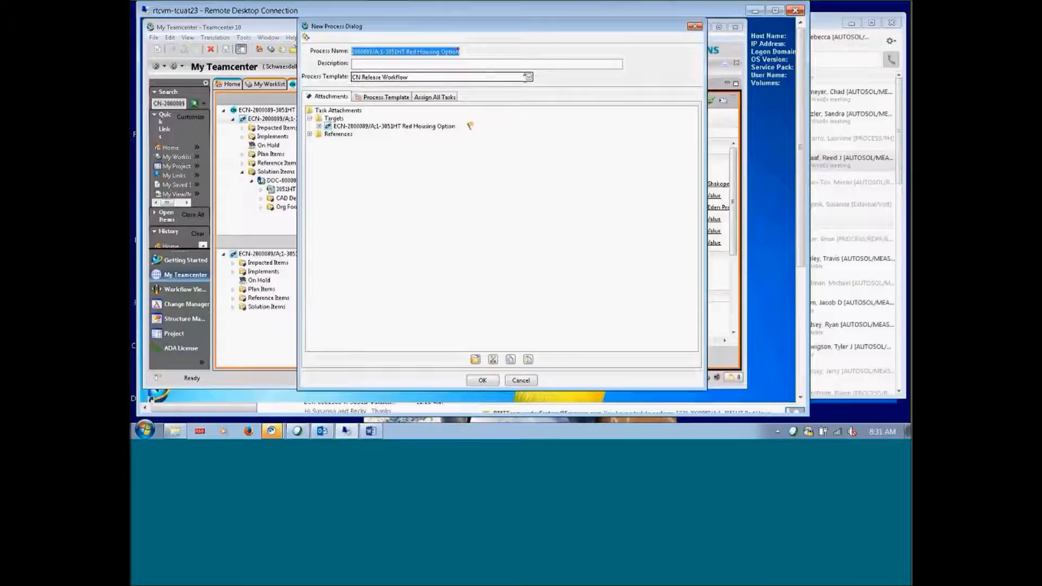
left_click(496, 77)
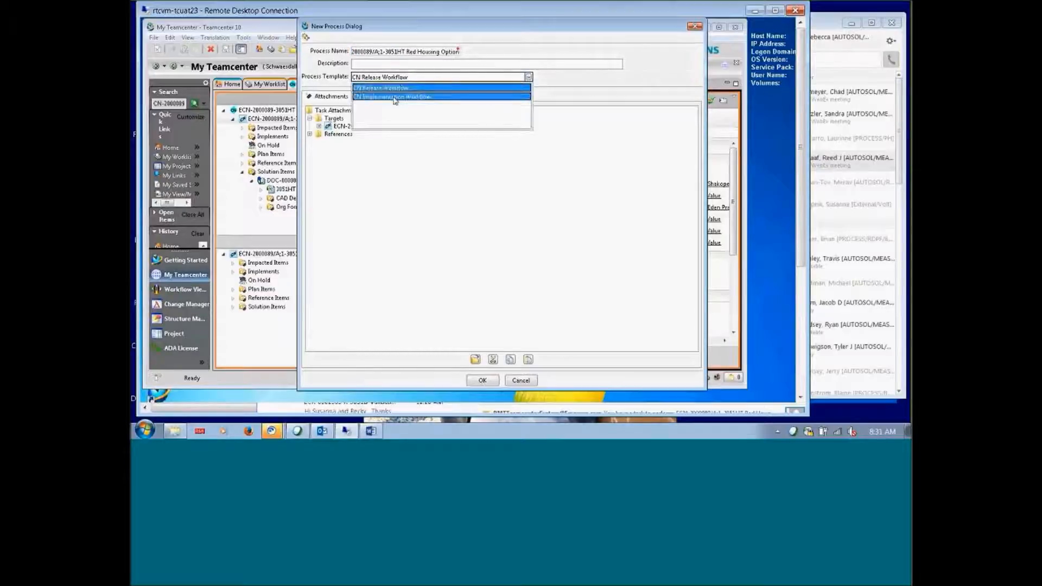
left_click(403, 97)
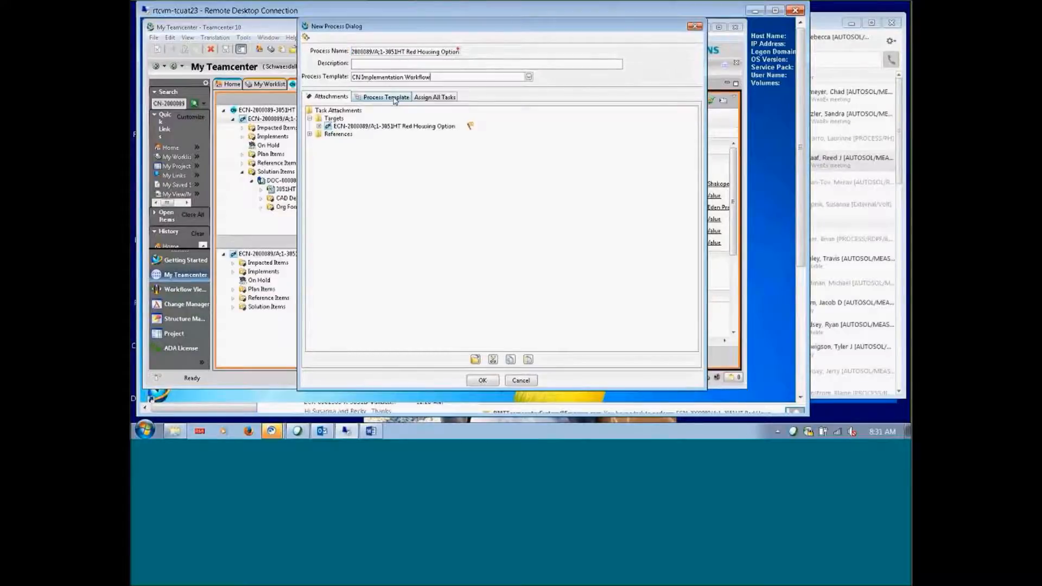
left_click(482, 380)
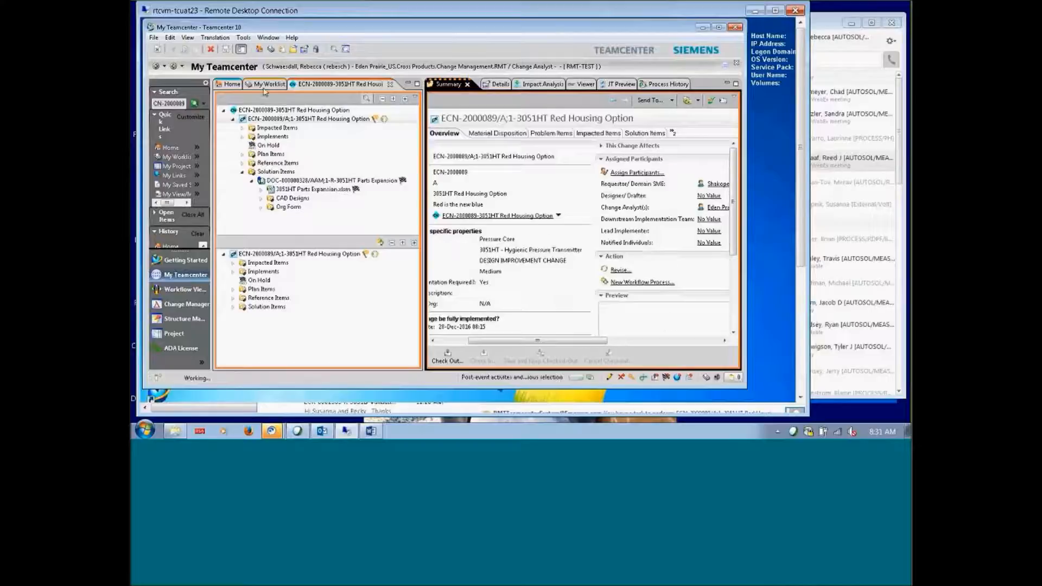
Open the 250/260 Downstream Implementation Tasks worklist task and view its ECN target's properties
left_click(266, 84)
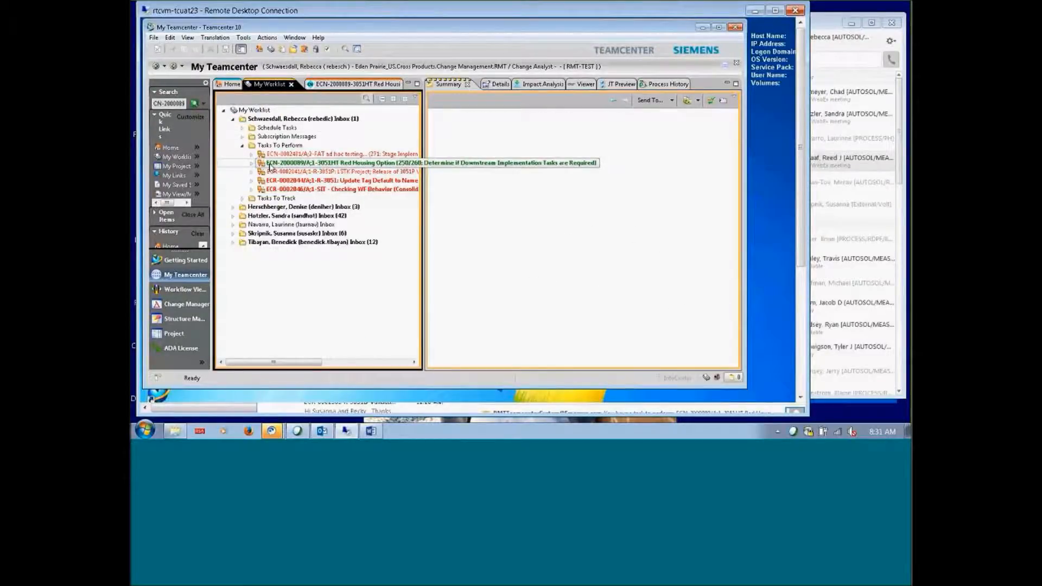
double_click(269, 165)
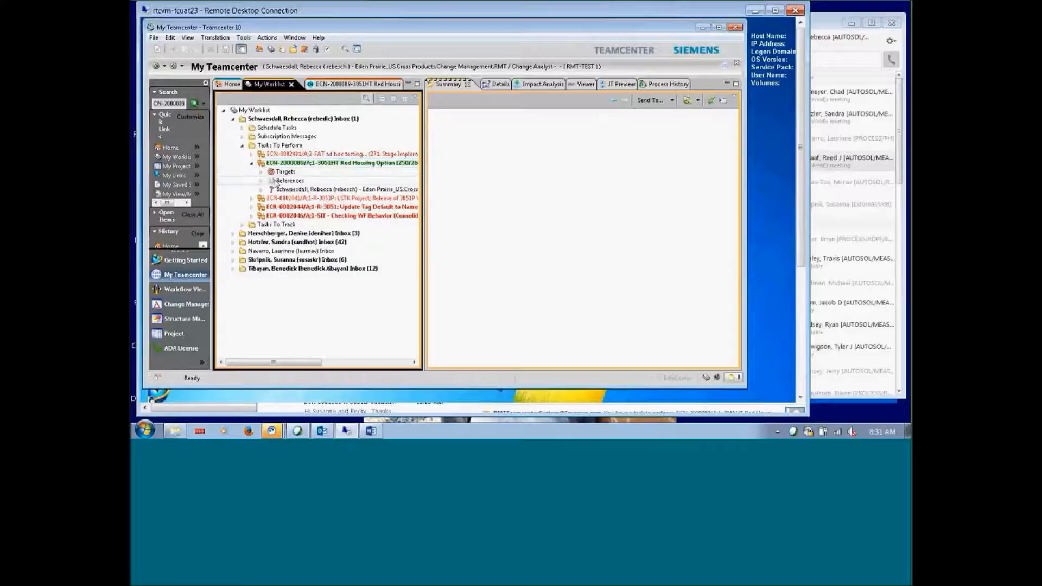
left_click(261, 172)
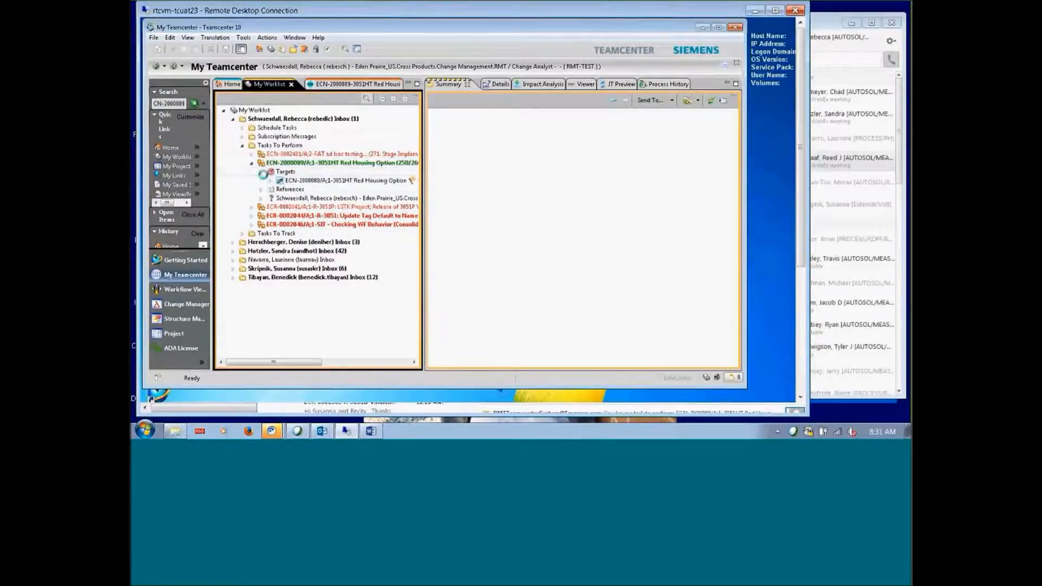
left_click(318, 165)
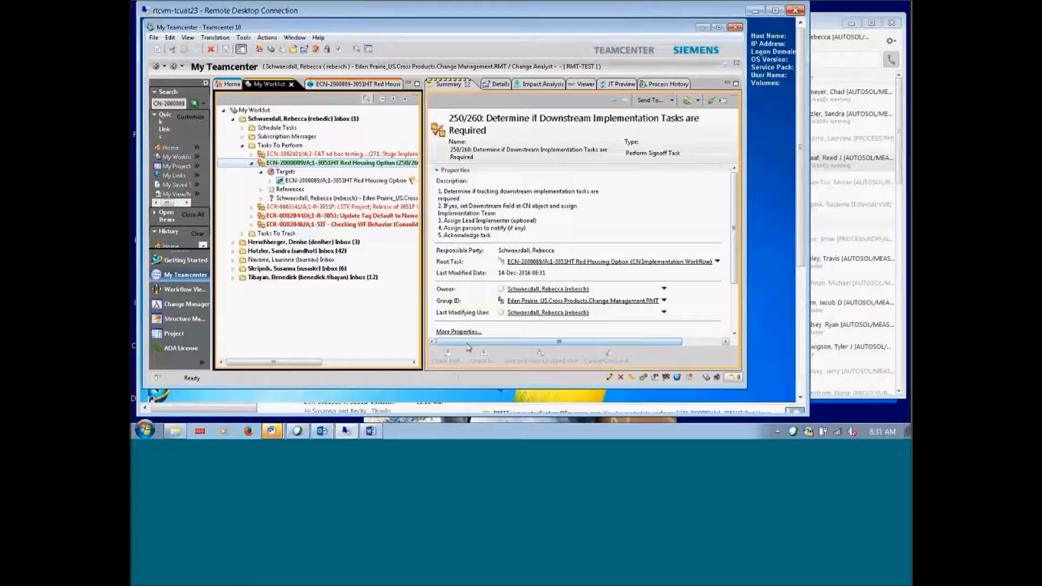
left_click_drag(468, 344, 521, 340)
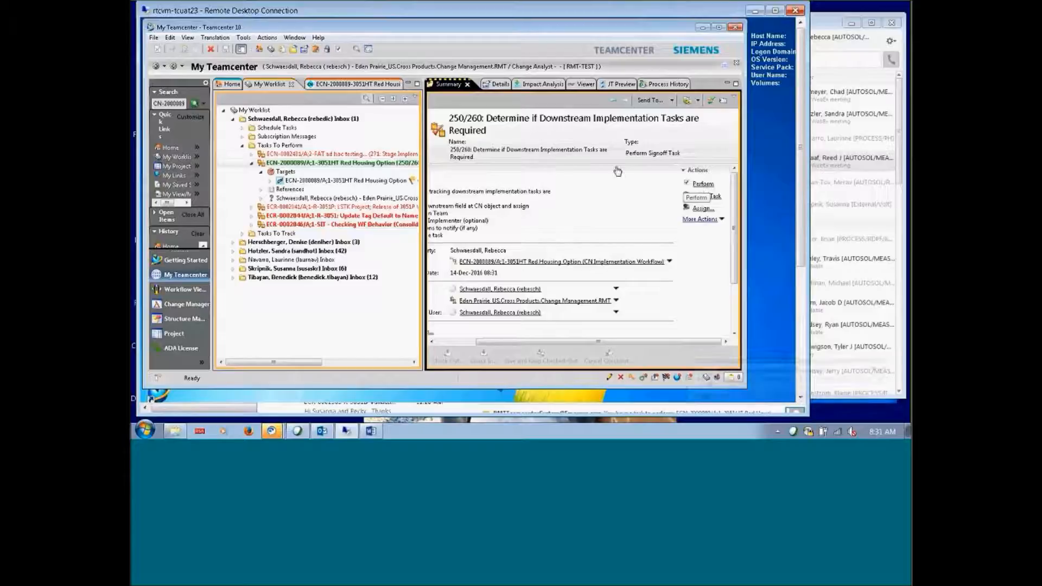
left_click(328, 180)
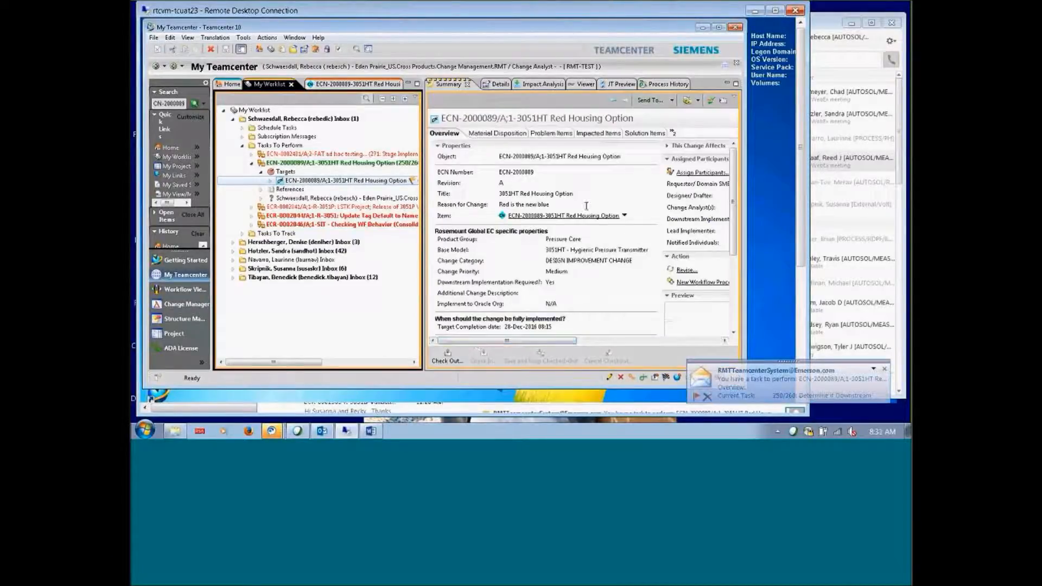
Search for the mechanical engineer by user ID and add them as a Notified Individual
left_click(690, 173)
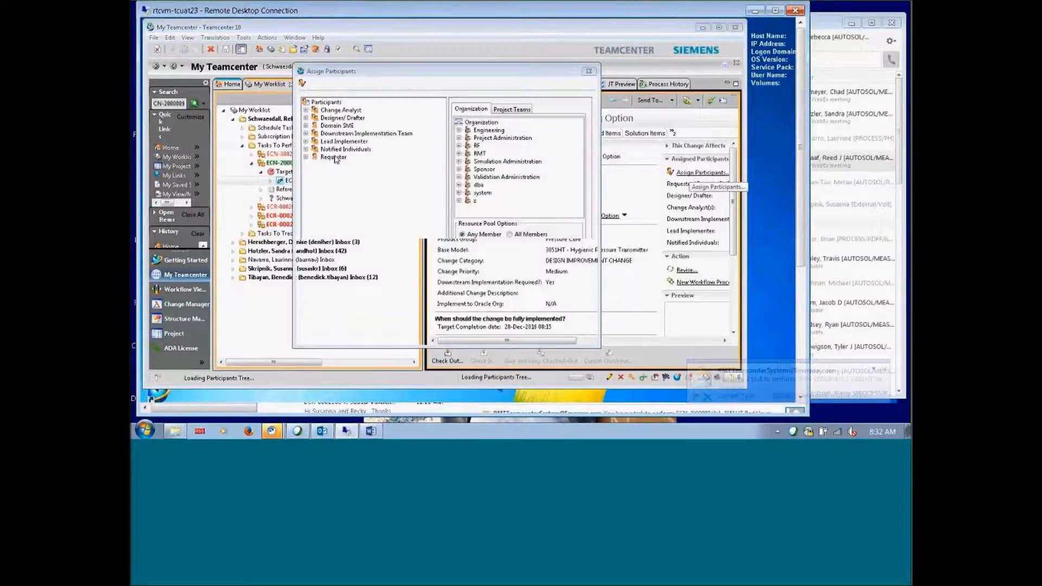
left_click(481, 264)
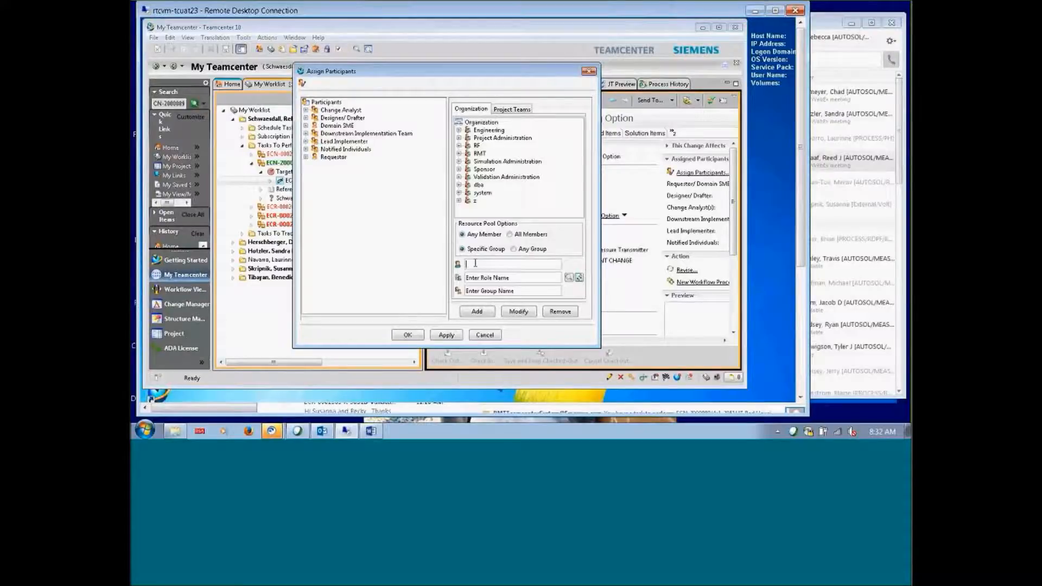
type("schw")
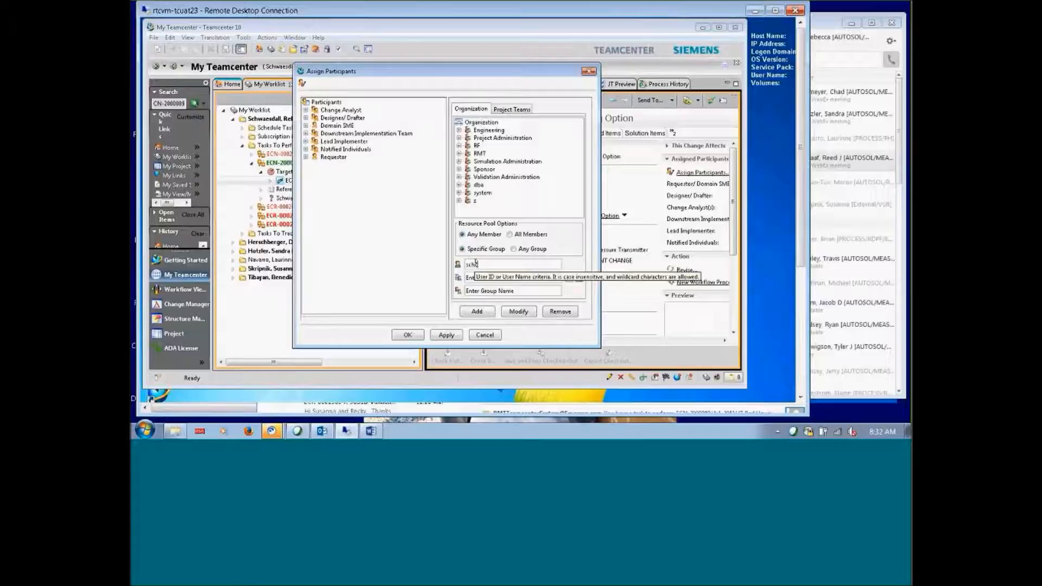
type("*")
key("Return")
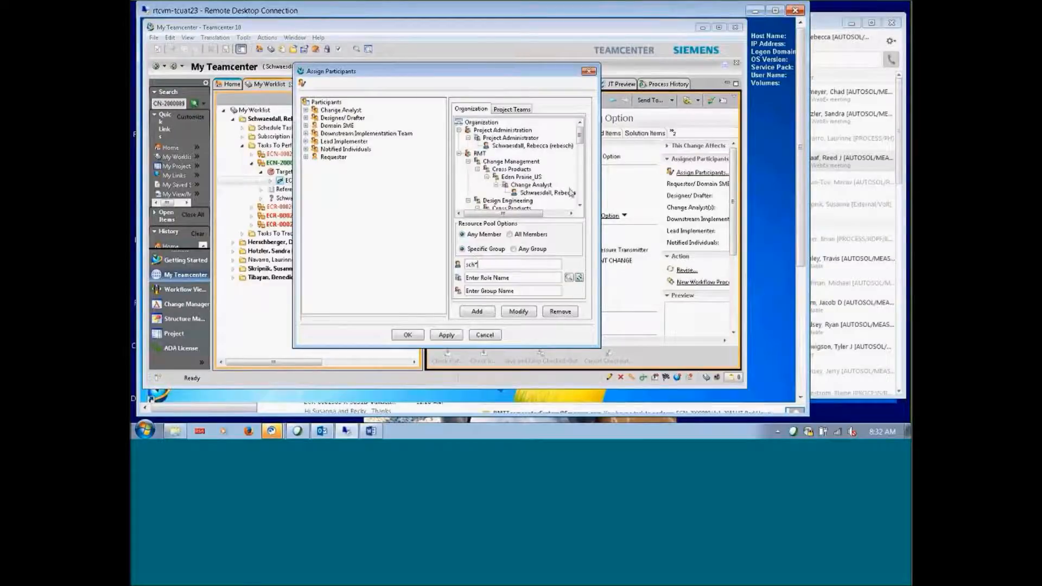
left_click(580, 206)
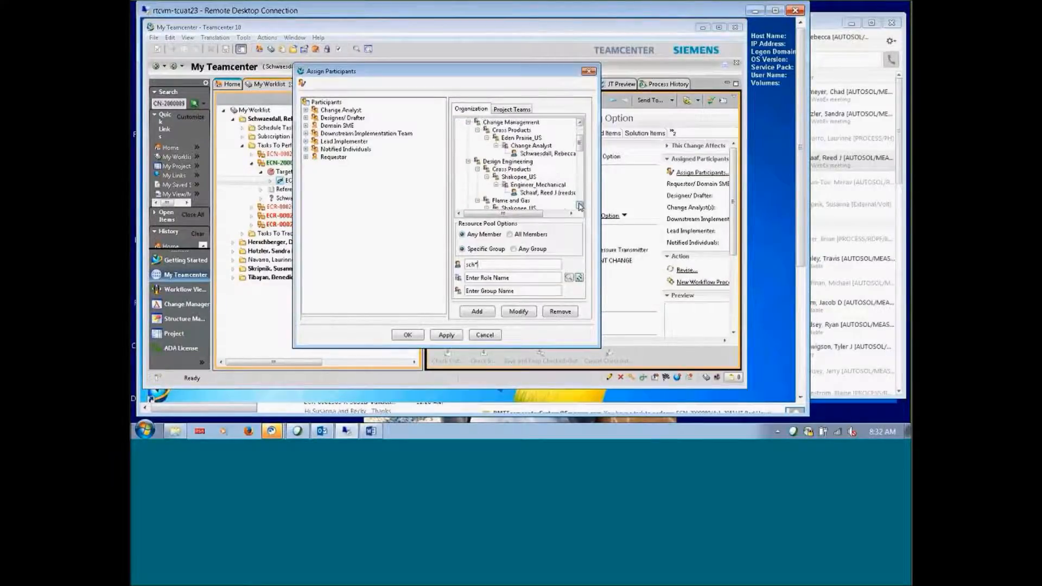
left_click(580, 206)
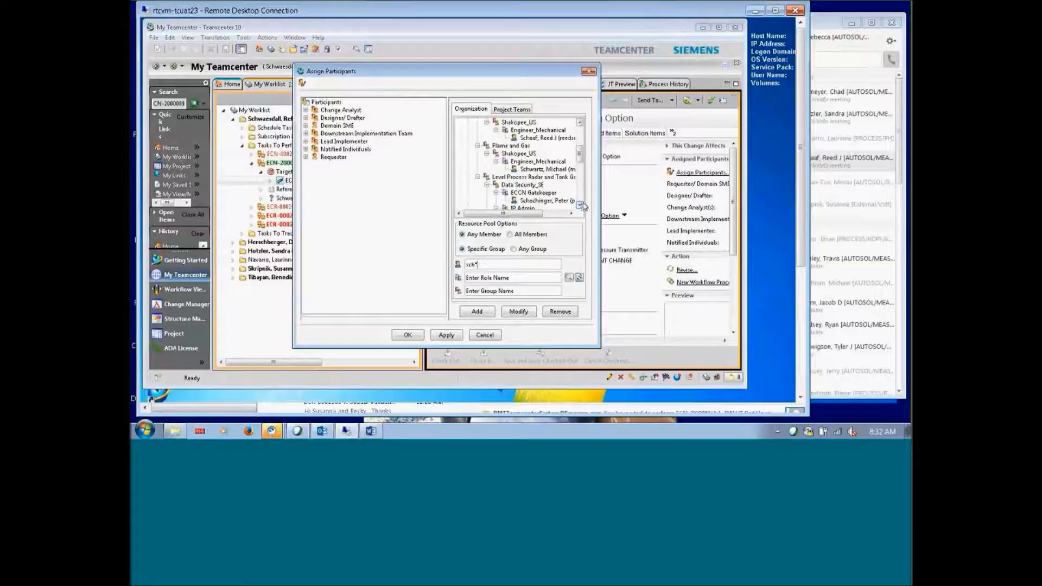
left_click(548, 137)
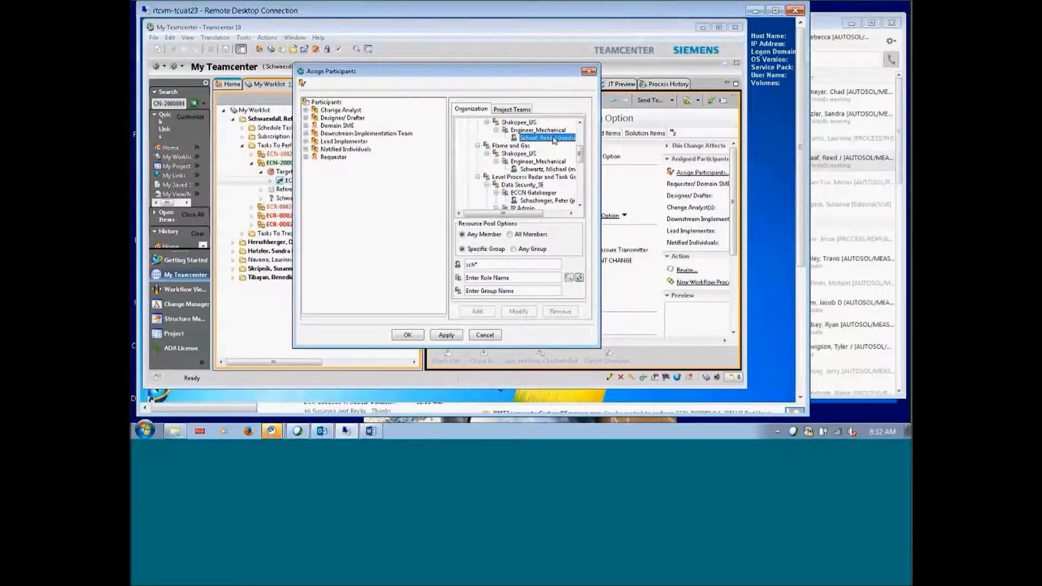
left_click(346, 149)
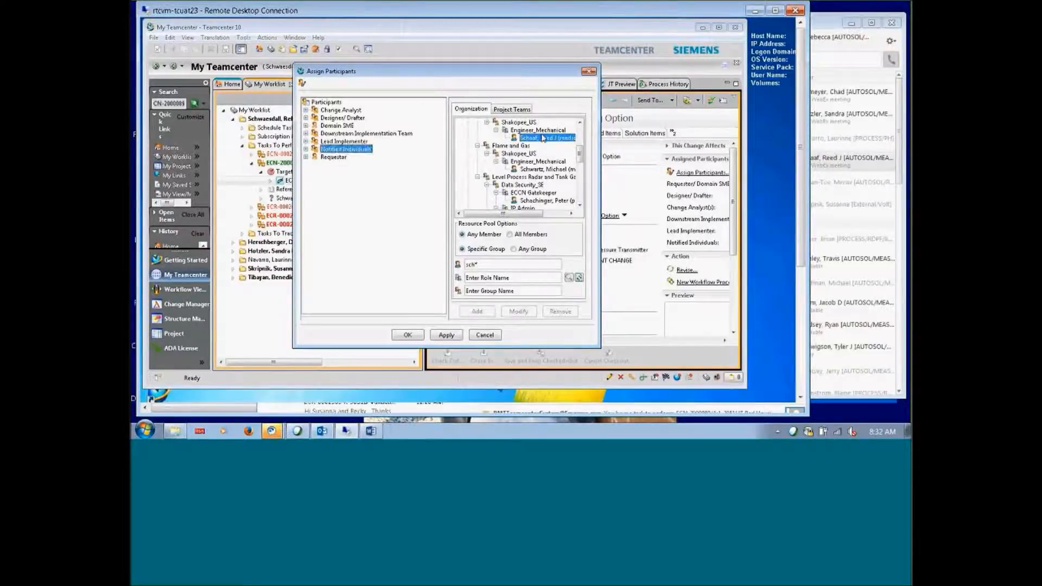
left_click(543, 138)
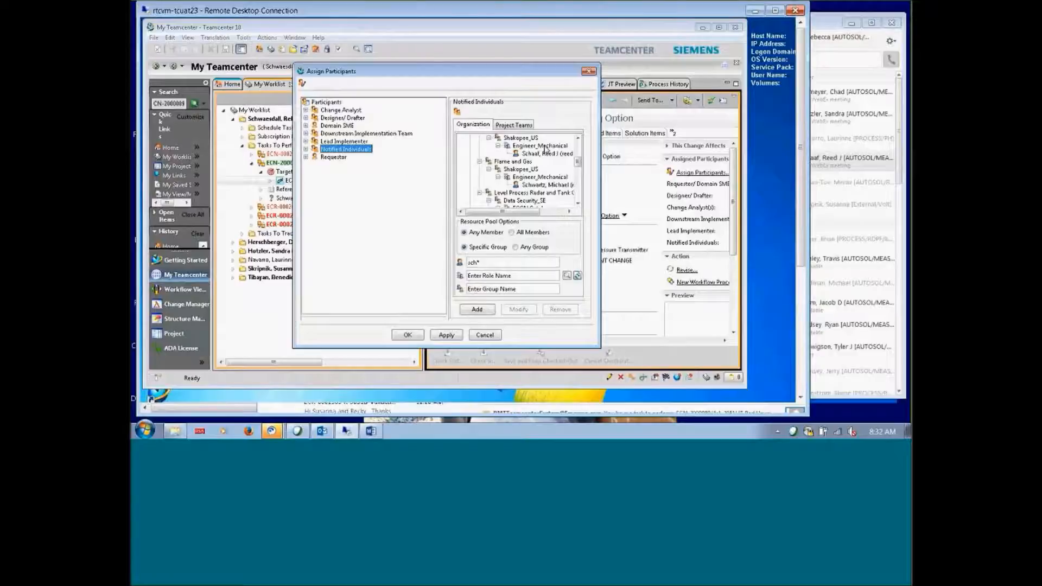
left_click(476, 309)
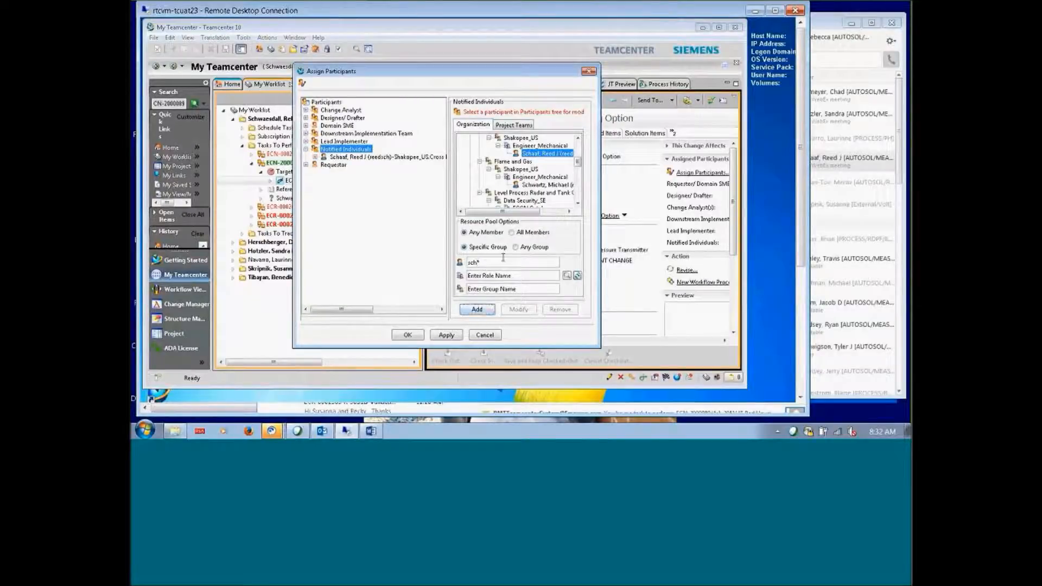
Search for the Engineer_Electrical user and add them as a second Notified Individual
key("BackSpace")
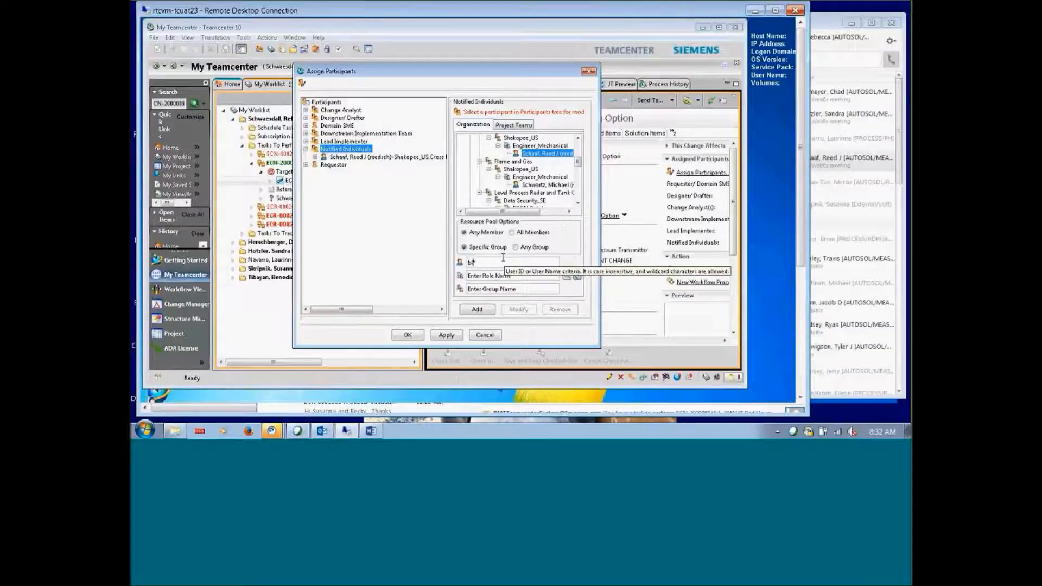
type("blu")
key("Return")
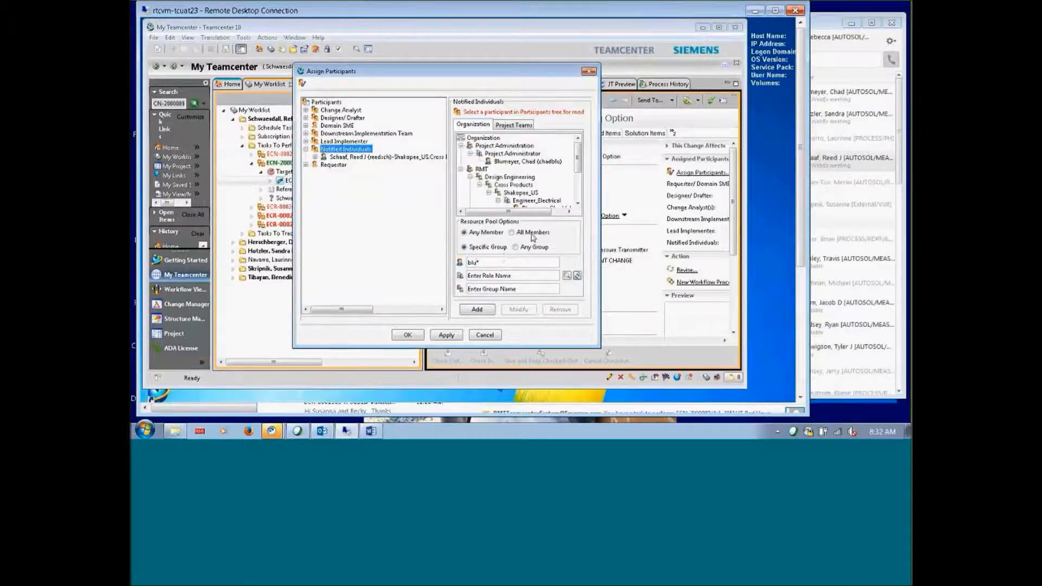
left_click(579, 204)
left_click(579, 204)
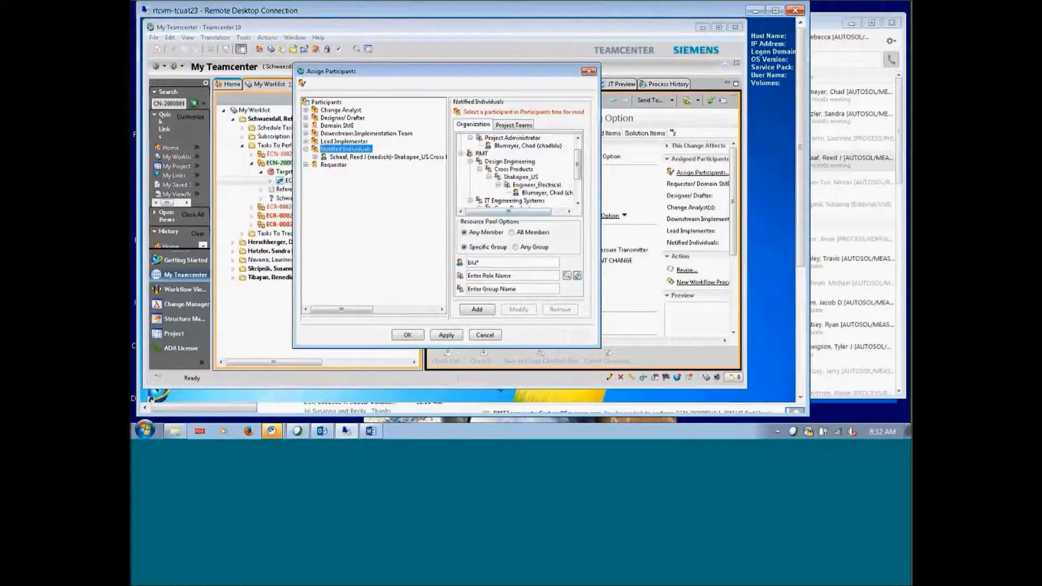
left_click(540, 193)
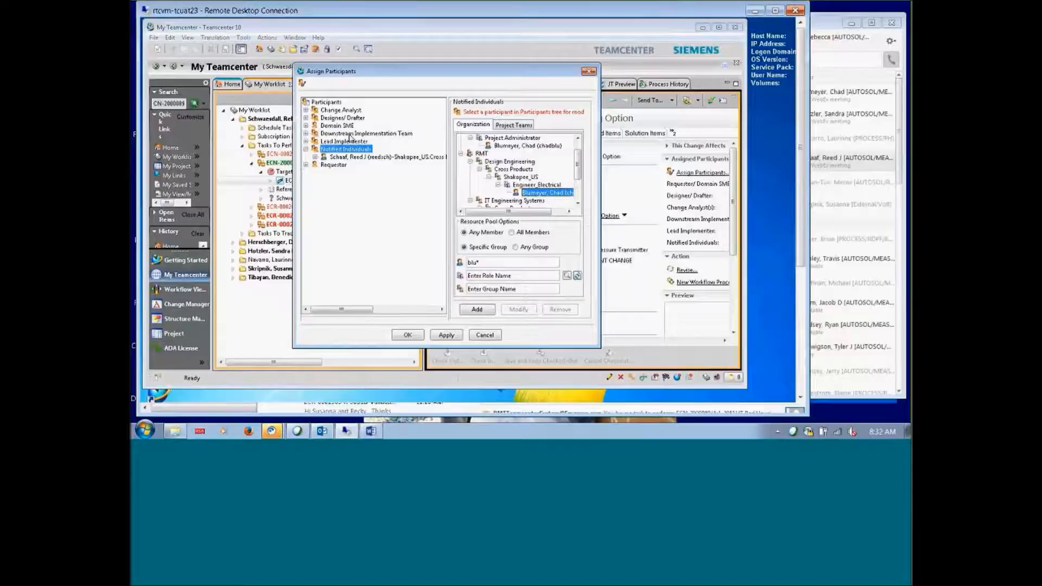
left_click(478, 309)
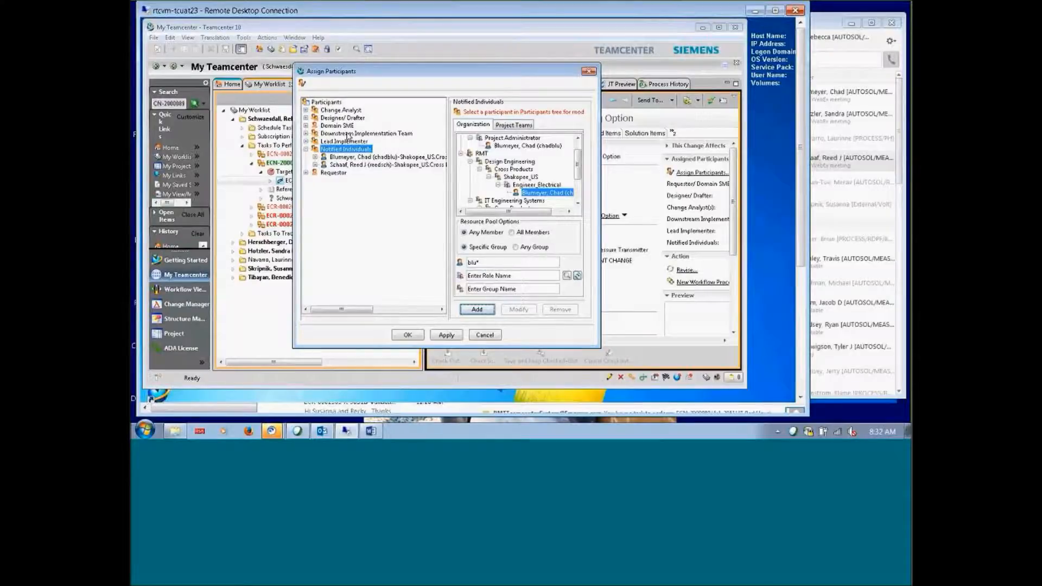
left_click(348, 133)
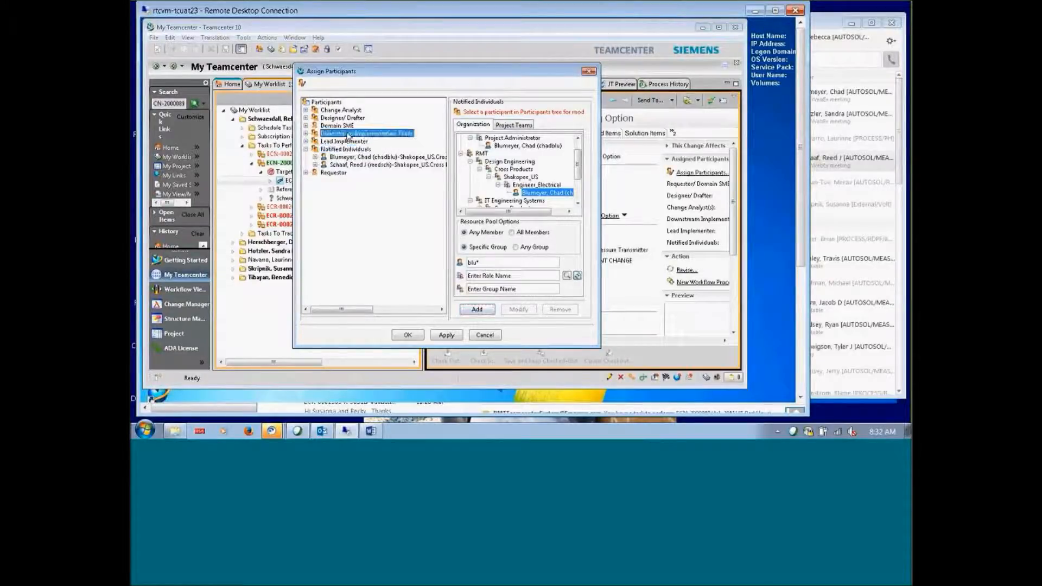
Add the electrical engineer and a second mechanical engineer to the Downstream Implementation Team
left_click(474, 309)
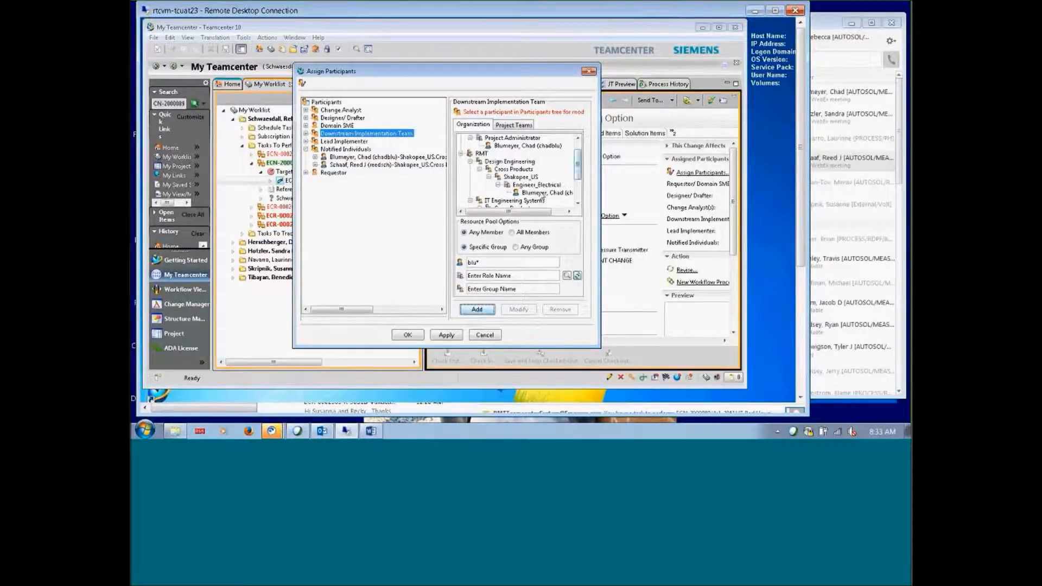
left_click(474, 308)
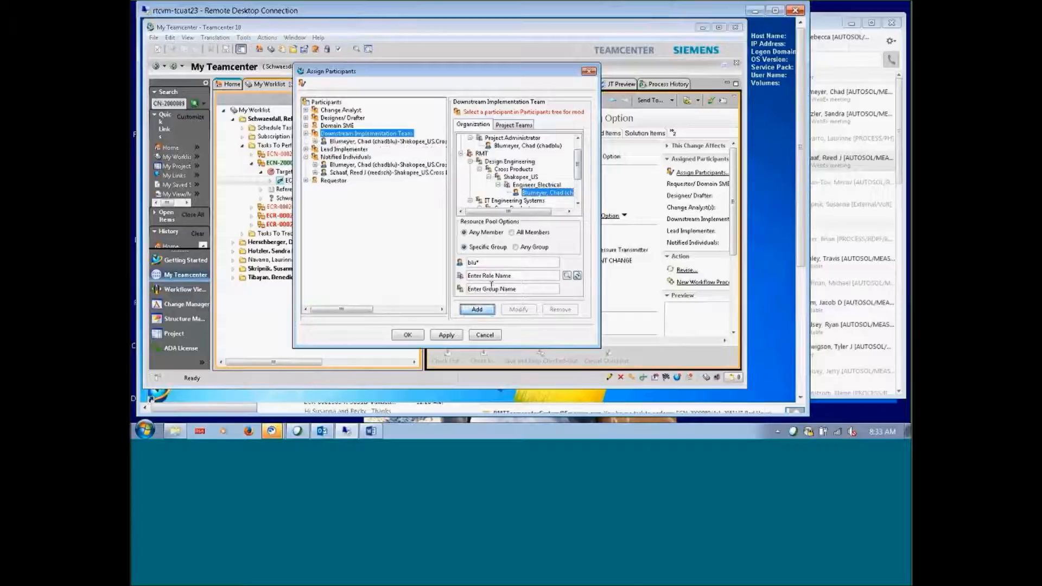
left_click(484, 261)
key("BackSpace")
key("BackSpace")
key("BackSpace")
key("BackSpace")
type("mo*d")
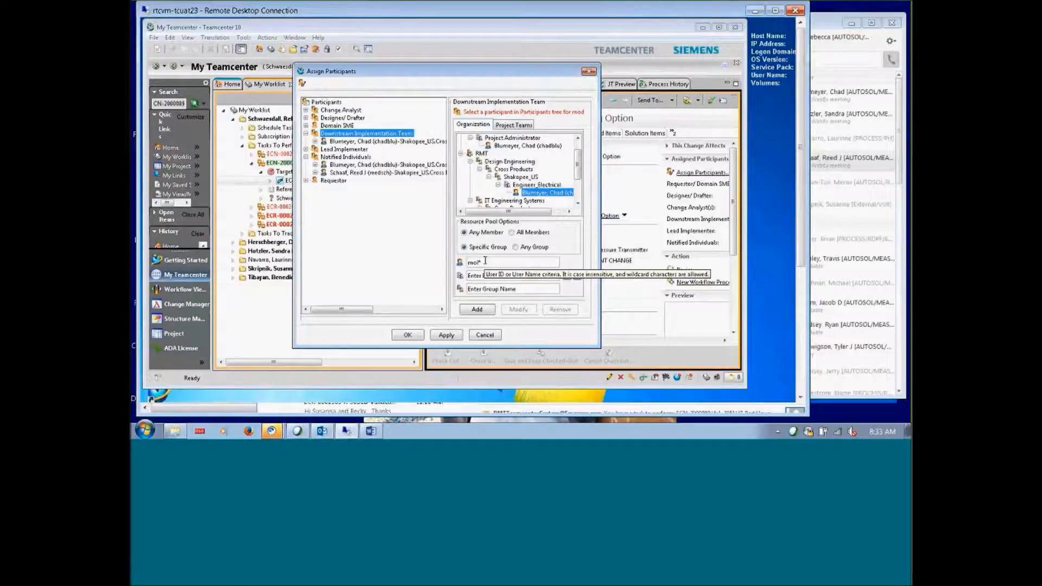
key("Return")
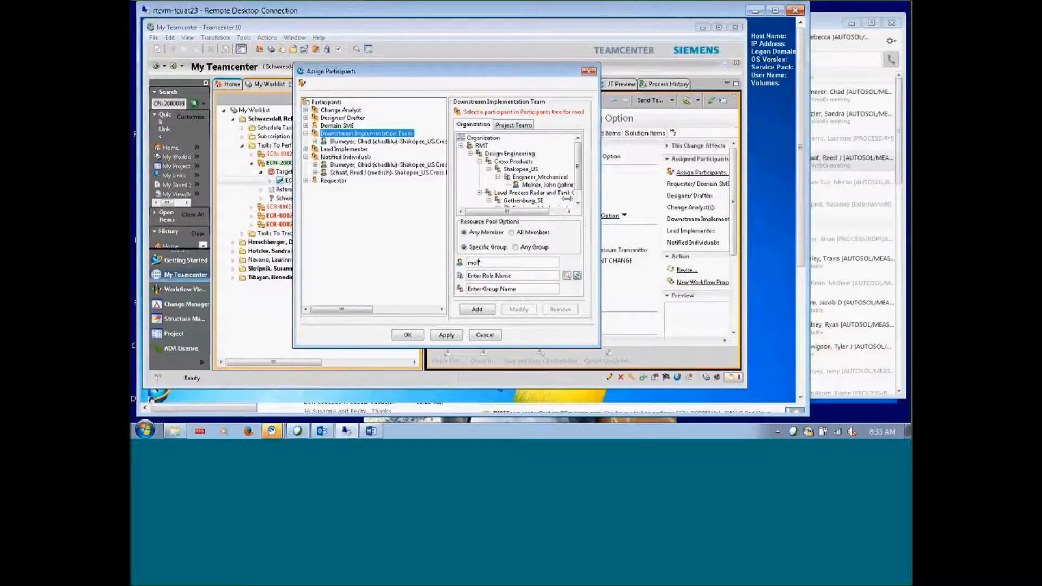
left_click(543, 186)
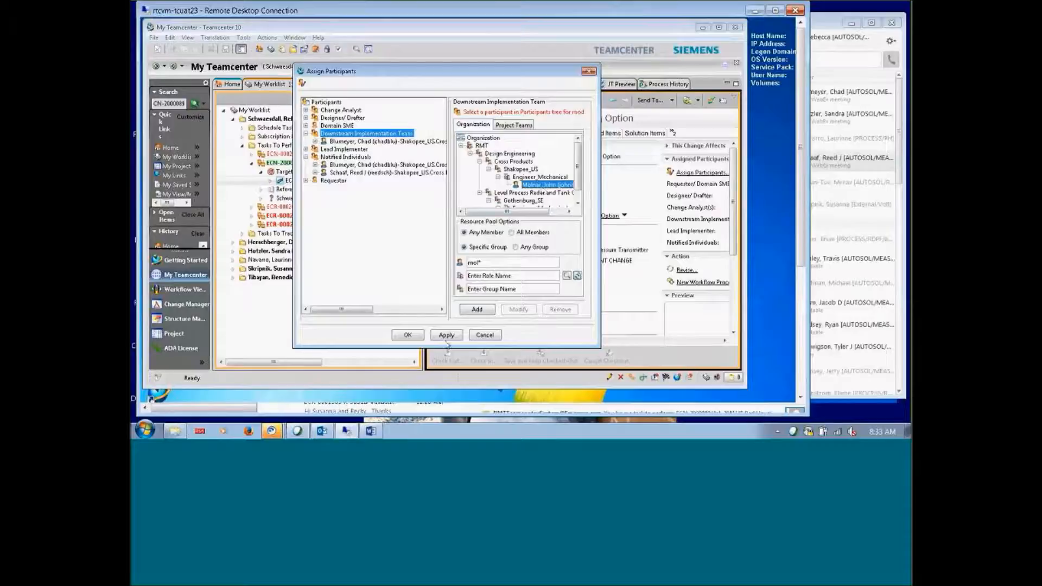
left_click(477, 309)
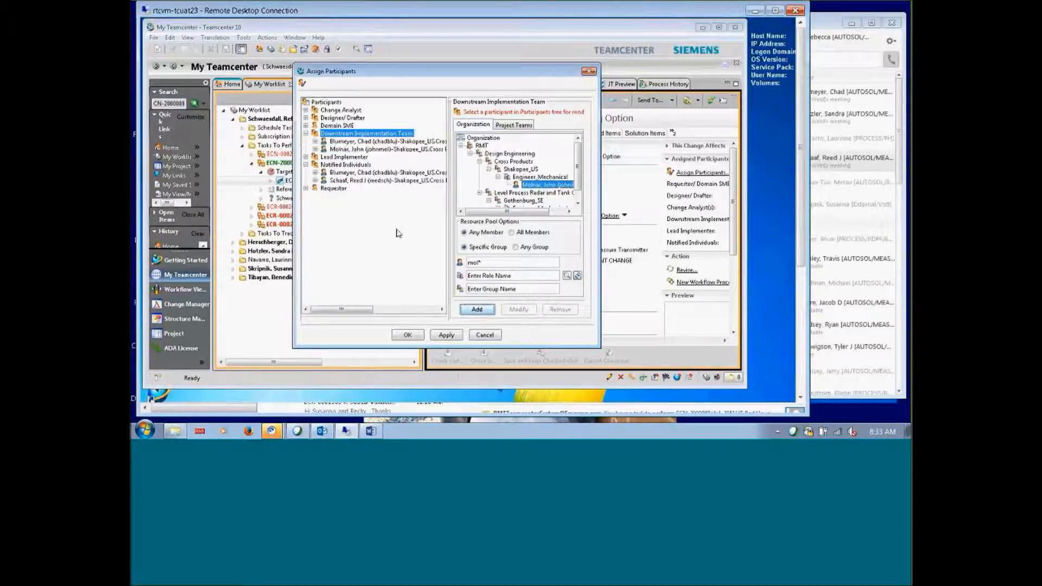
Make that mechanical engineer Lead Implementer and confirm the participant assignments
left_click(342, 157)
left_click(541, 186)
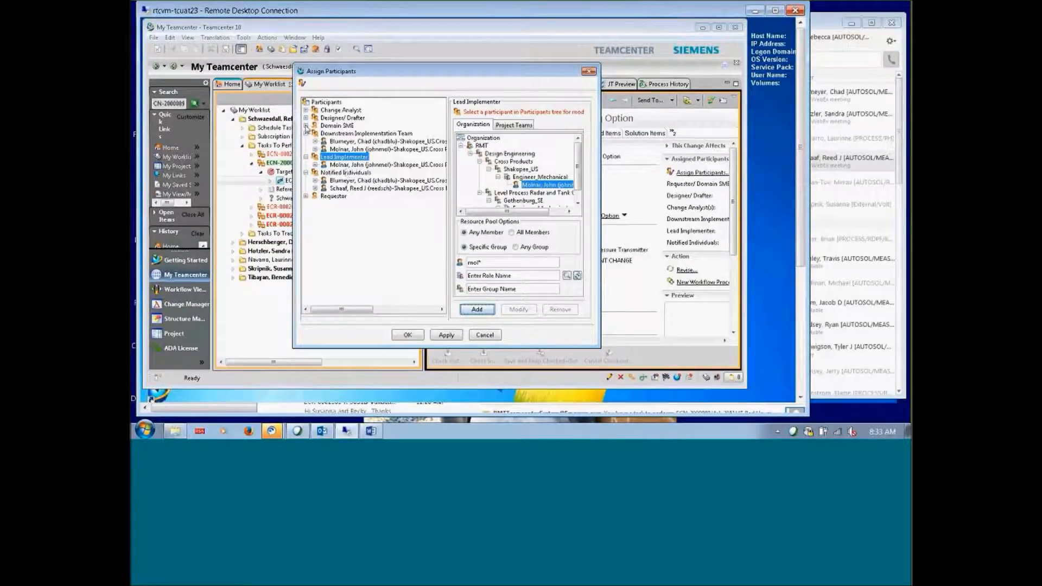
left_click(408, 336)
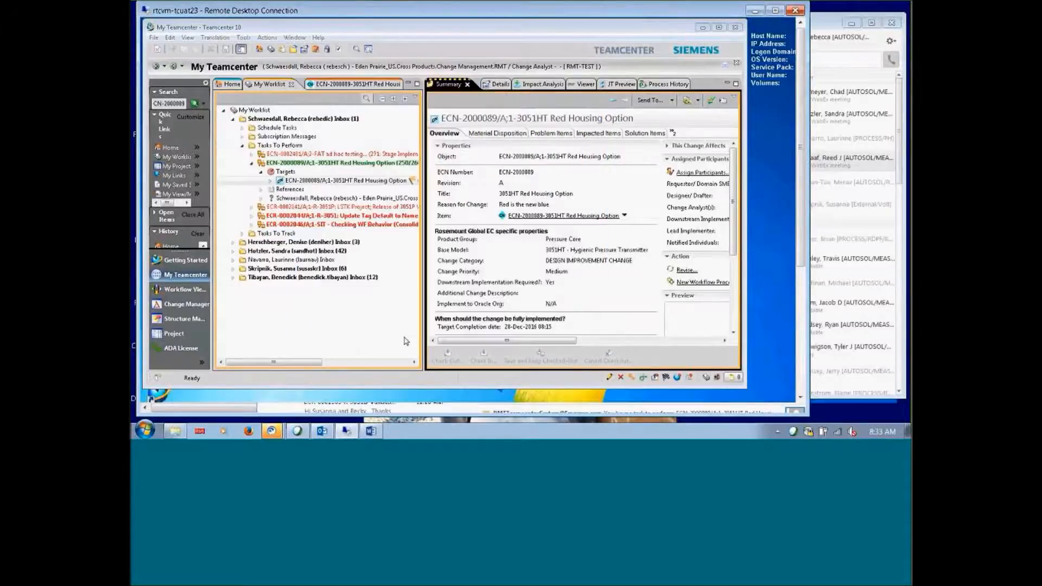
Open the Perform Signoff dialog for task 250/260 from My Worklist
left_click(300, 164)
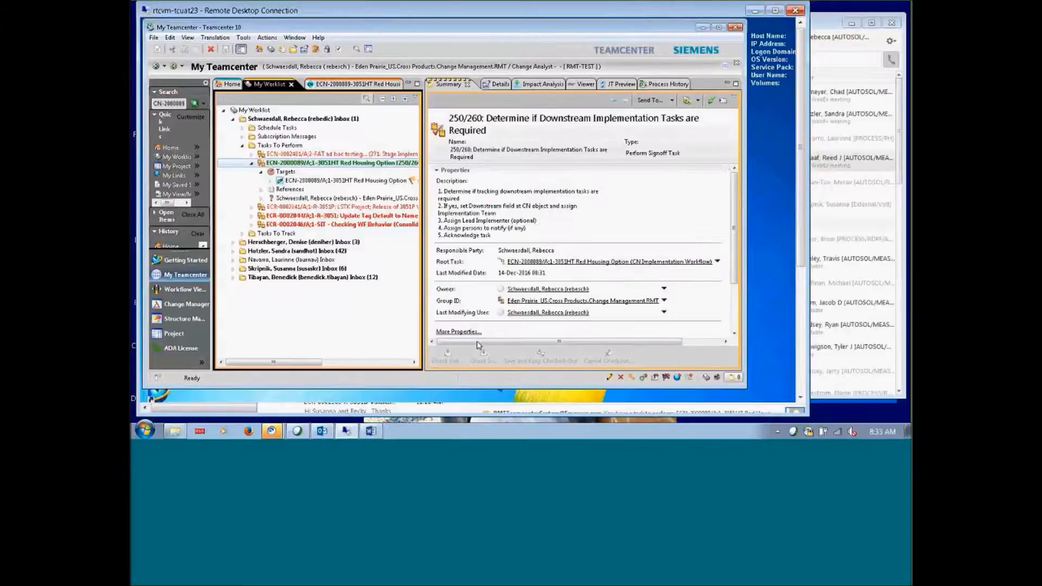
left_click_drag(478, 345, 518, 344)
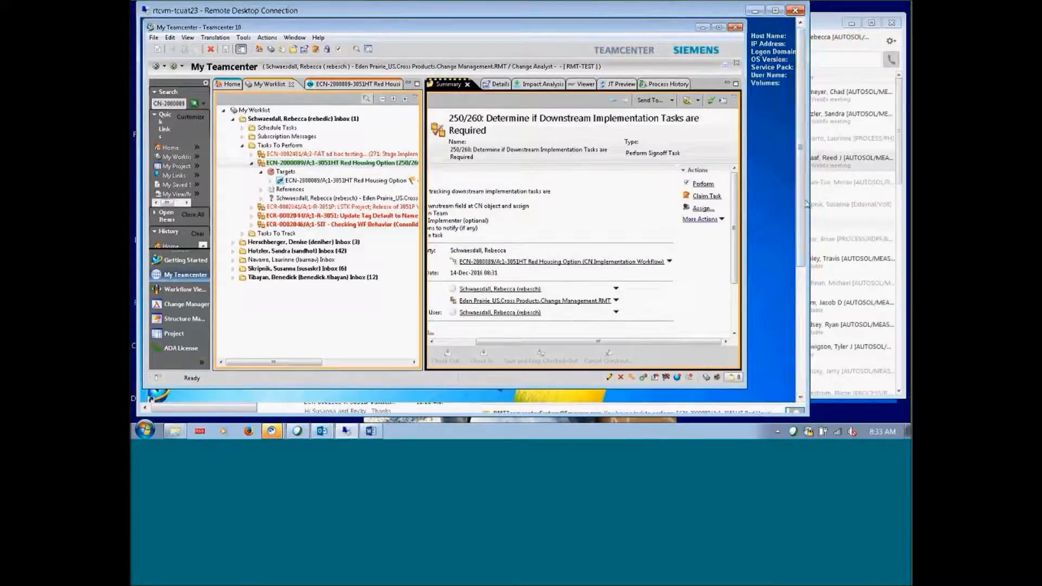
left_click(705, 186)
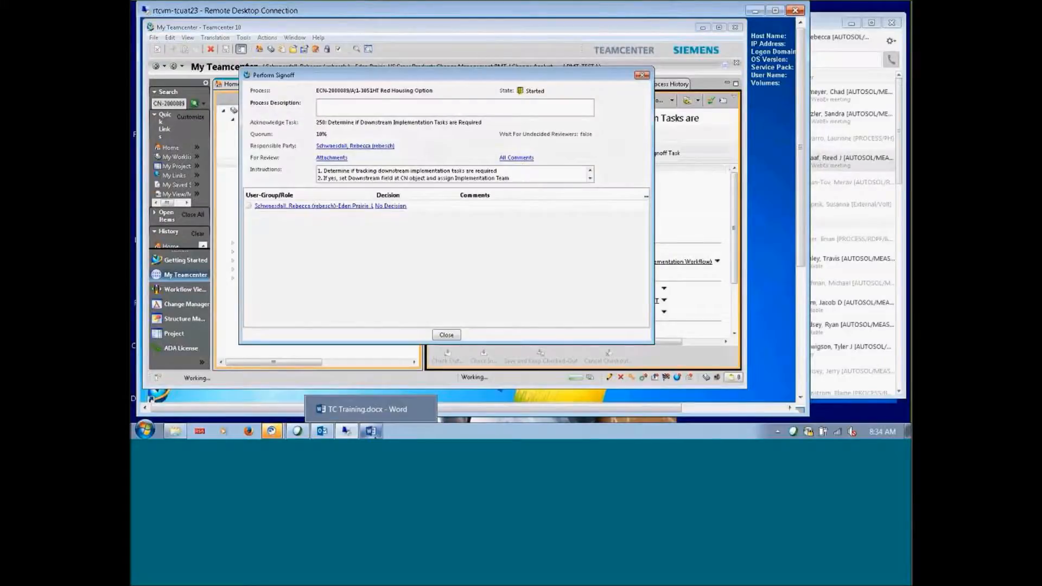
Select the note 'Downstream task, with a Lead implementer.' in the Word TC Training document
left_click(373, 434)
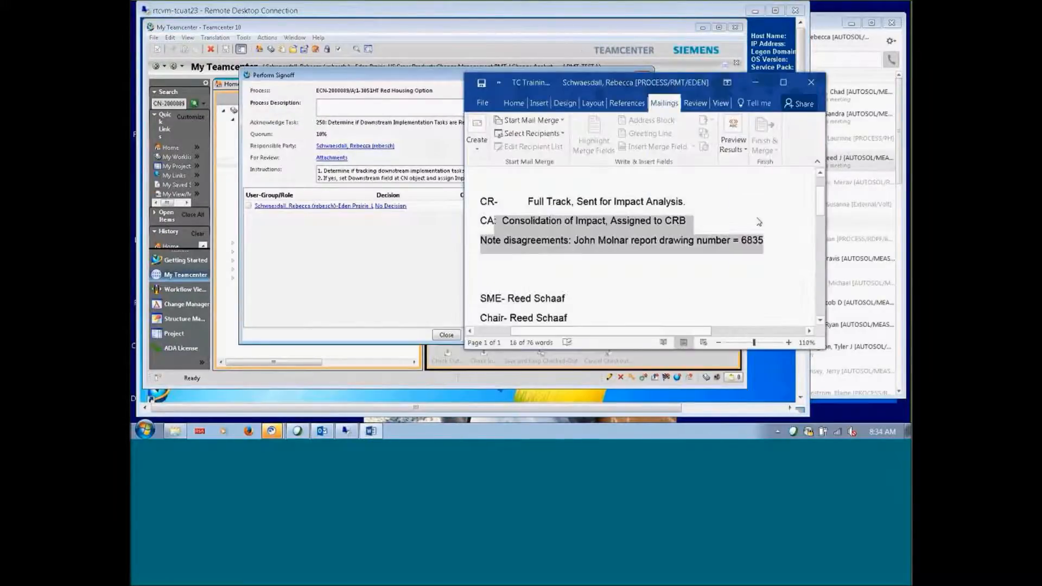
scroll(758, 218, "down", 1)
scroll(757, 218, "down", 3)
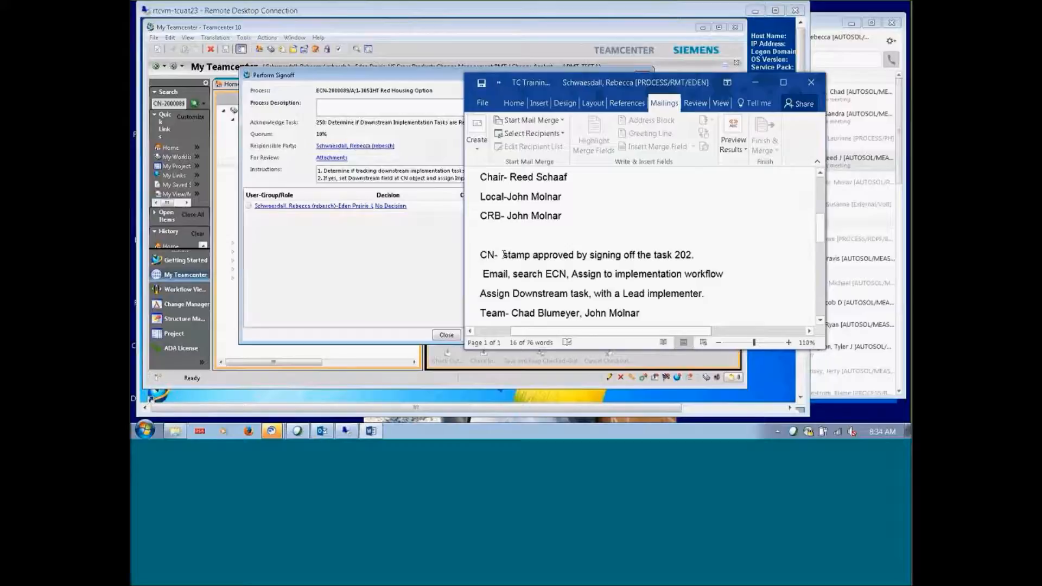
scroll(505, 255, "down", 3)
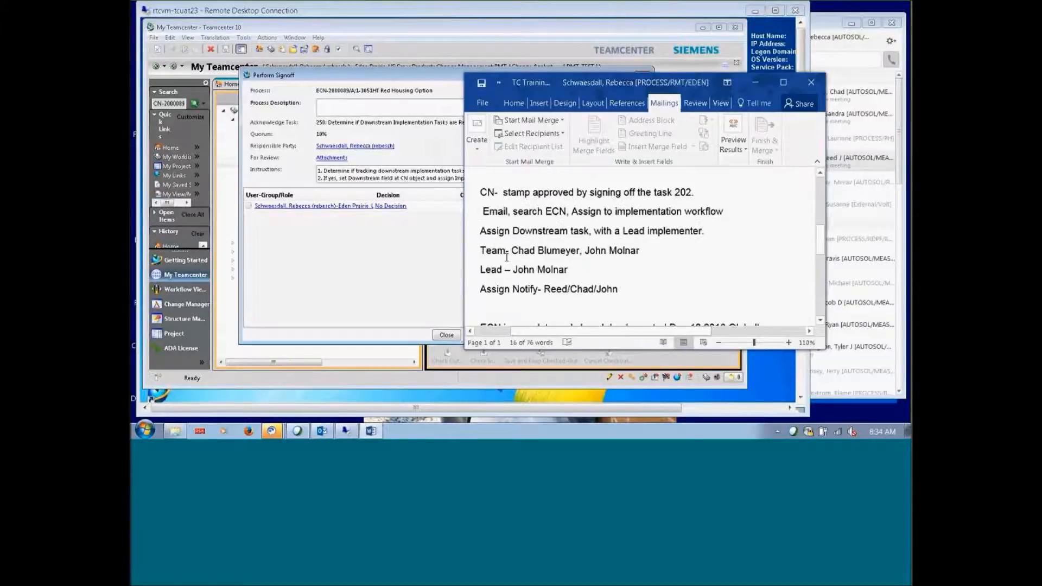
left_click_drag(512, 217, 727, 217)
key("ctrl+c")
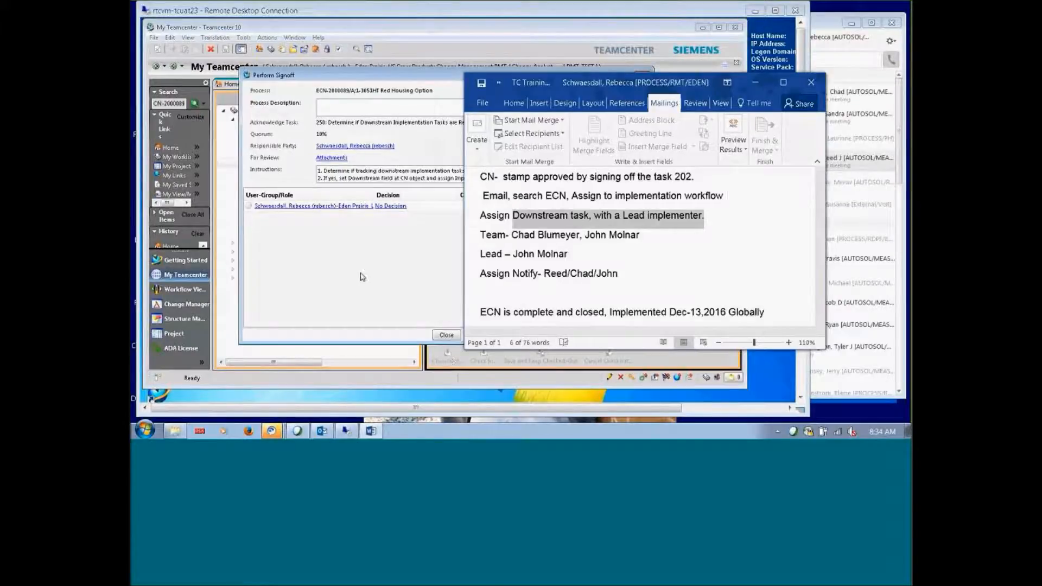
left_click(411, 213)
Acknowledge task 250 with the pasted comment 'Downstream task, with a Lead implementer.' and close the signoff
left_click(399, 206)
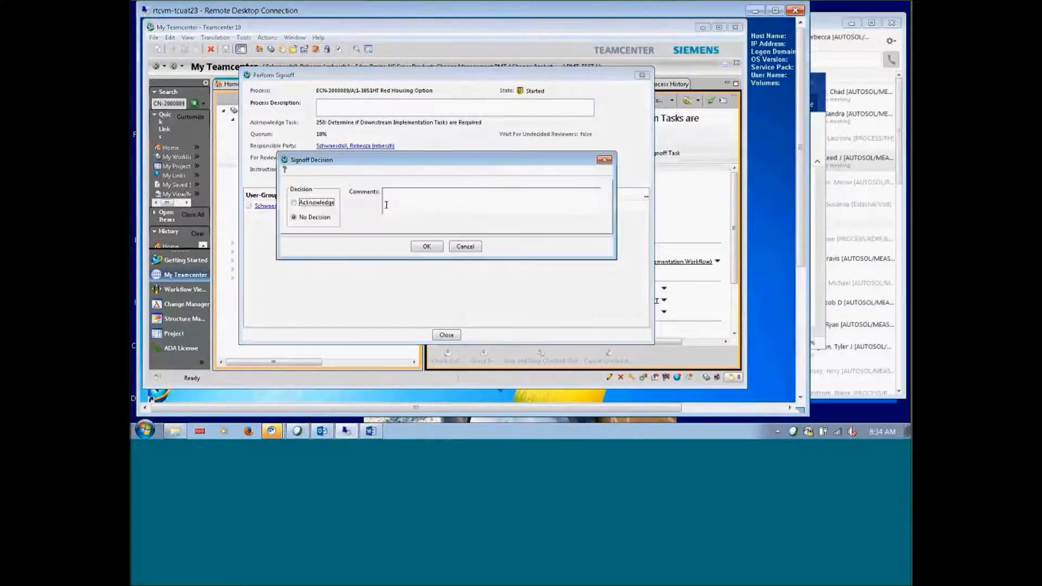
left_click(406, 200)
key("ctrl+v")
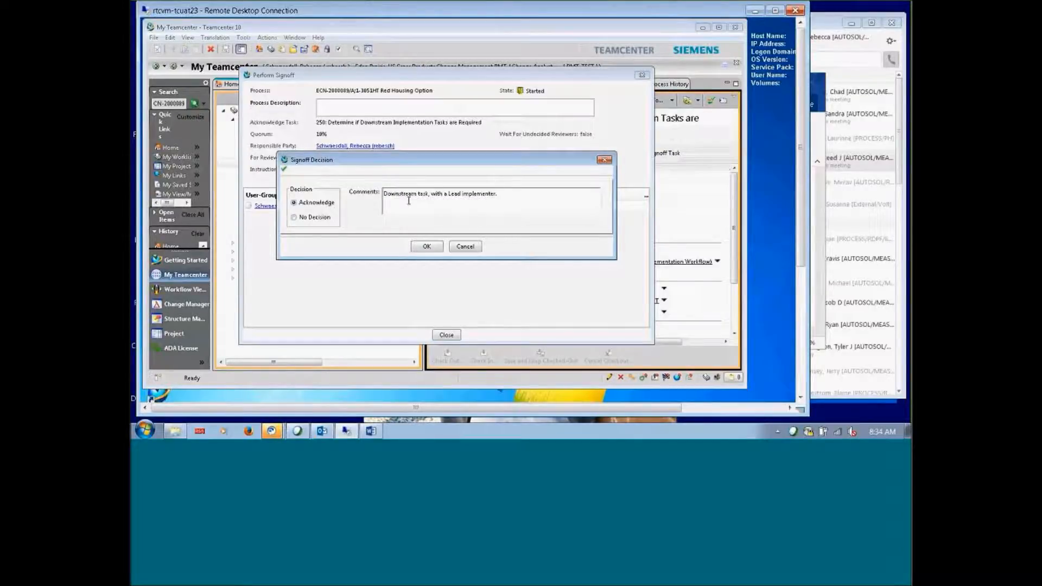
left_click(426, 247)
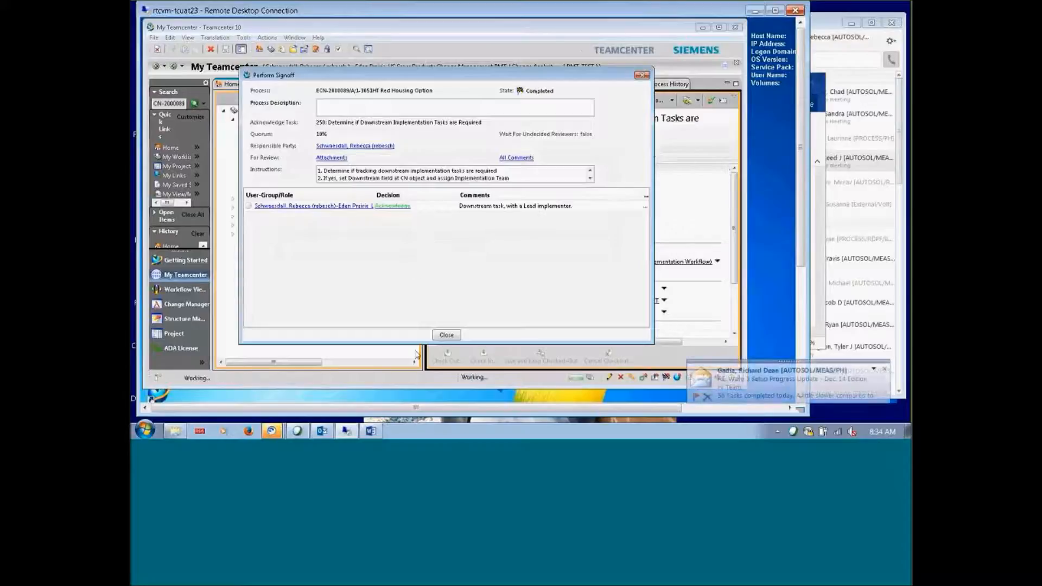
left_click(438, 334)
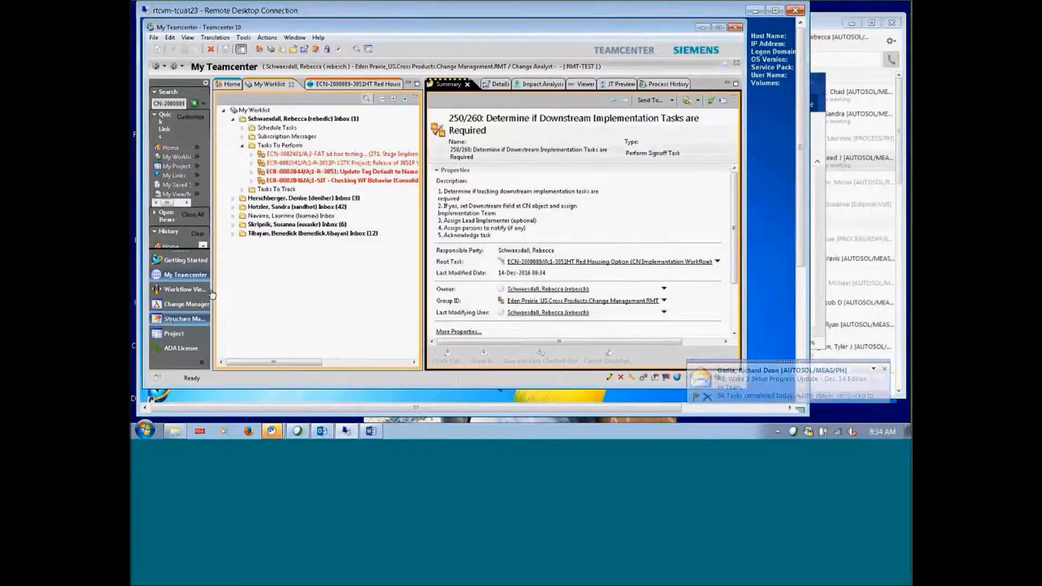
Review the Red Housing Option Stage Implementation Actions task e-mail in Outlook, then return to Teamcenter
left_click(182, 289)
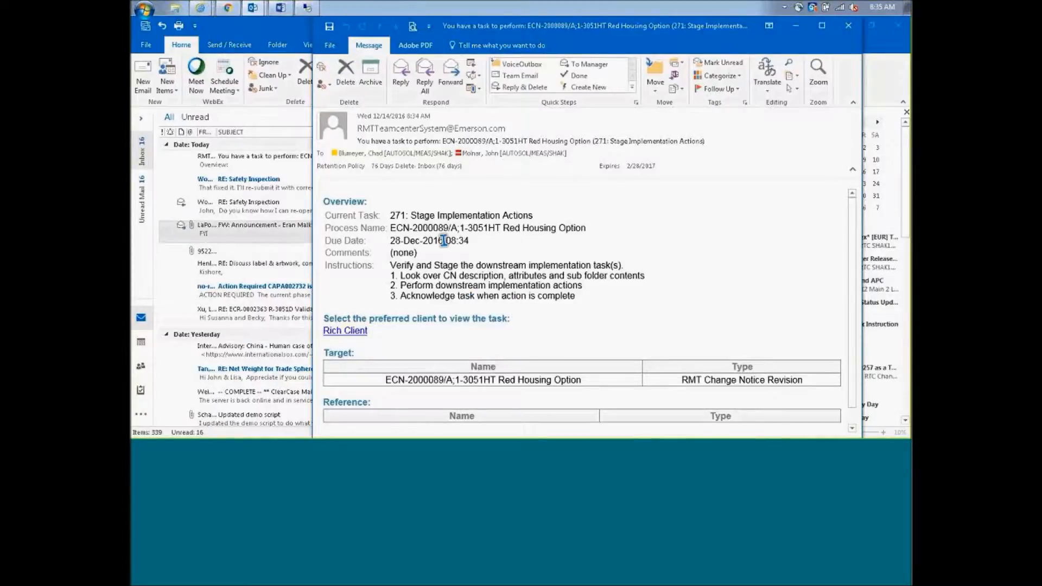
left_click(307, 8)
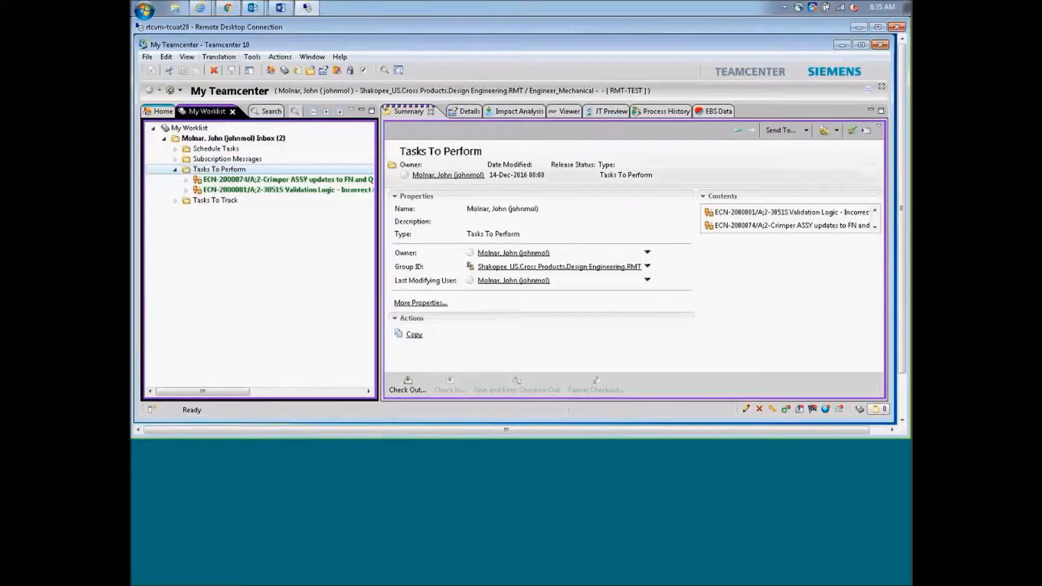
Refresh the worklist and show the ECN-2000089 Red Housing Option task's target ECN overview
left_click(187, 57)
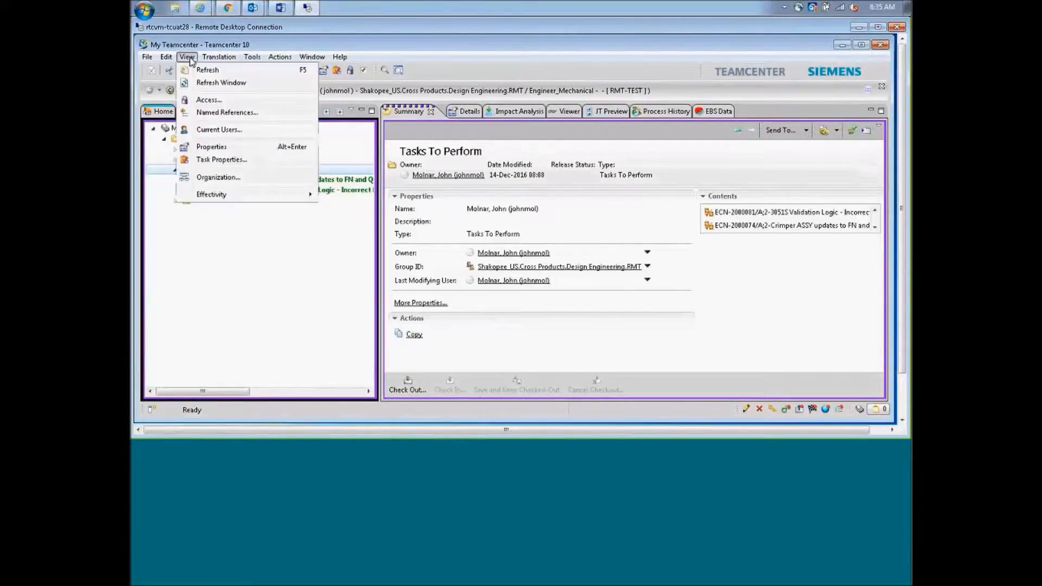
left_click(209, 69)
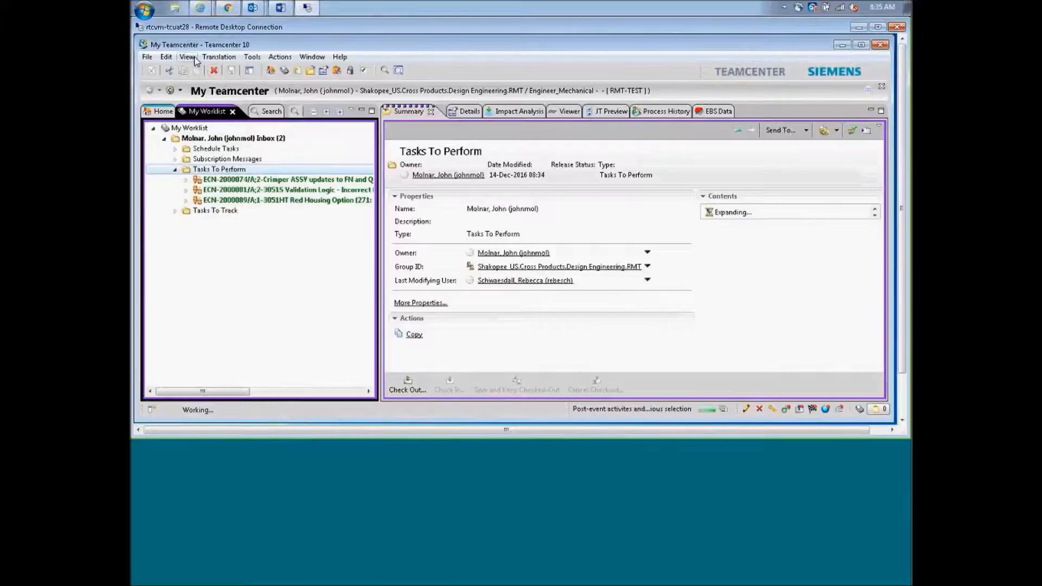
left_click(229, 204)
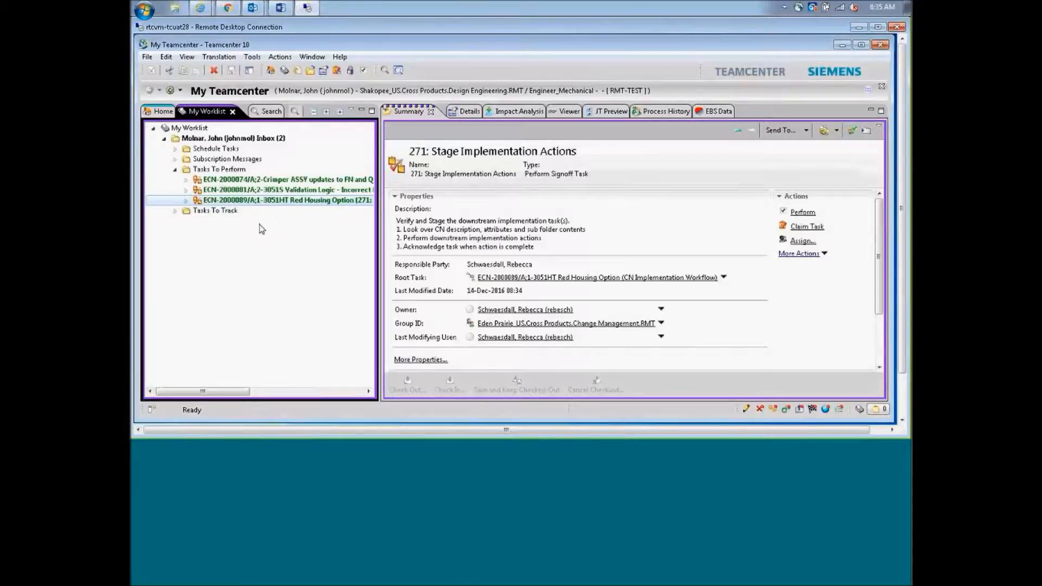
left_click(186, 200)
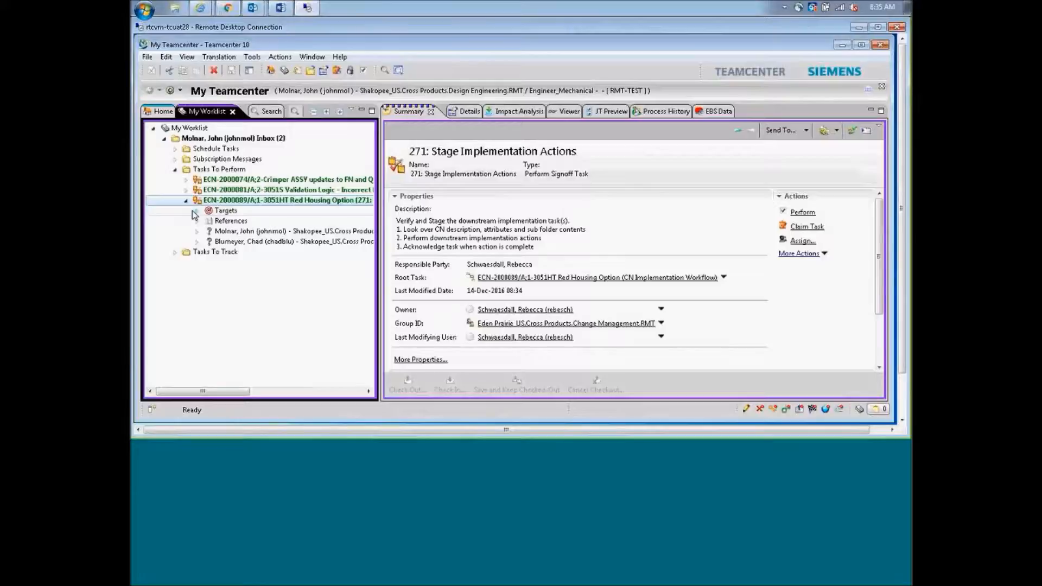
left_click(194, 211)
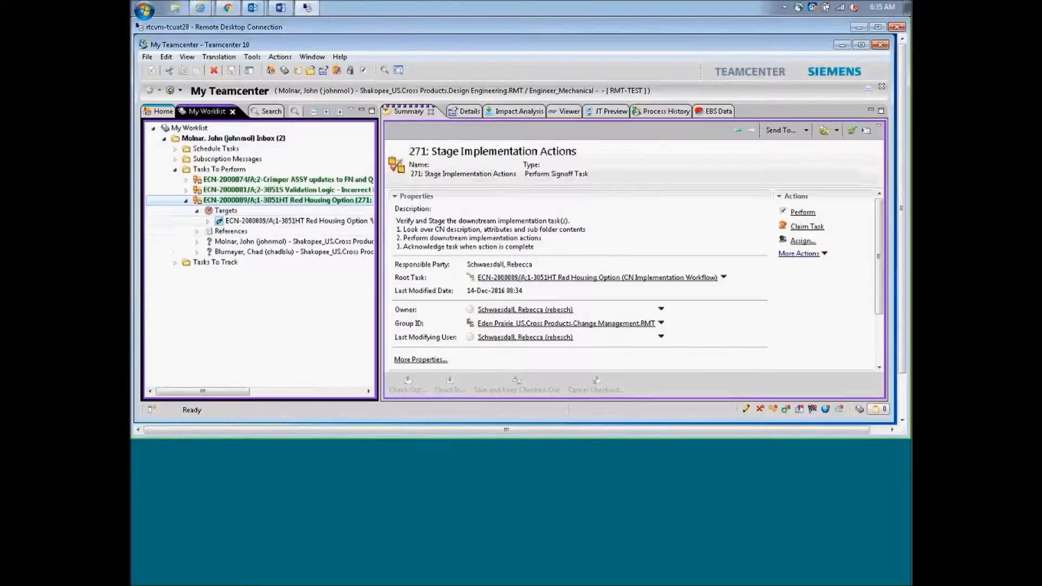
left_click(258, 221)
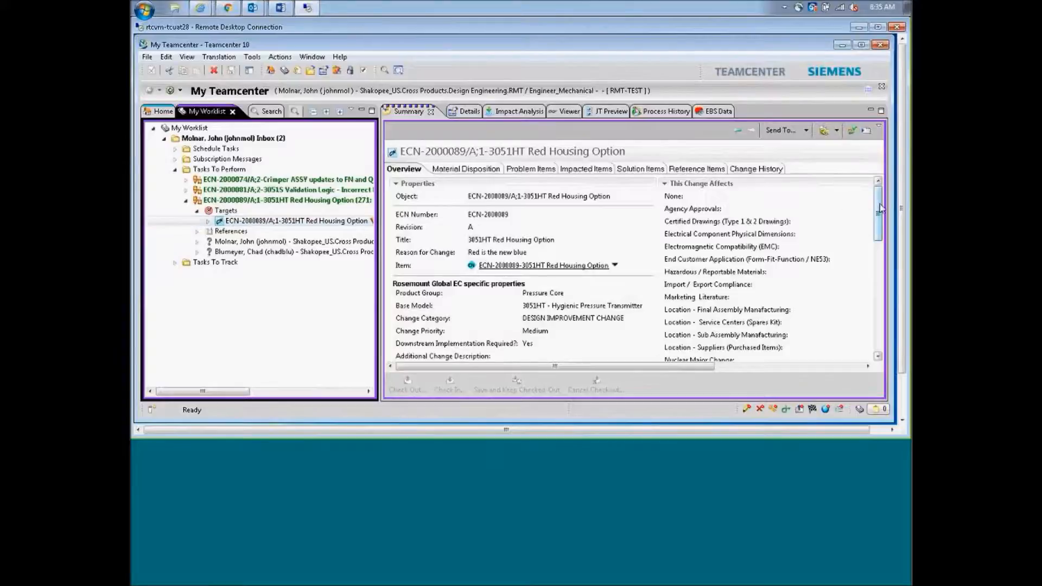
Inspect the Solution Items document 3051HT Parts Expansion.xlsm, shown as Approved
left_click_drag(877, 206, 890, 224)
scroll(413, 310, "down", 3)
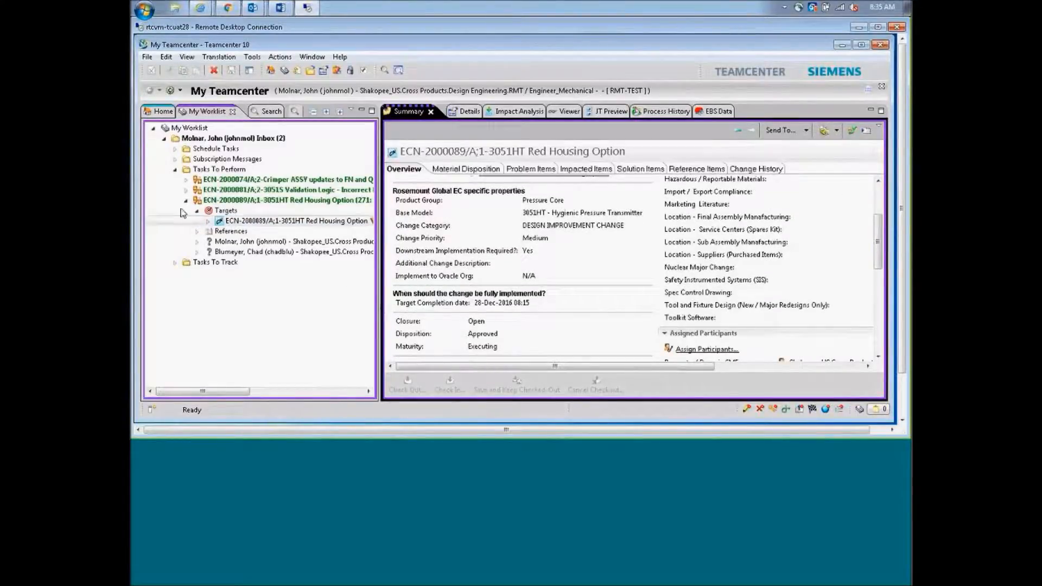
left_click(208, 221)
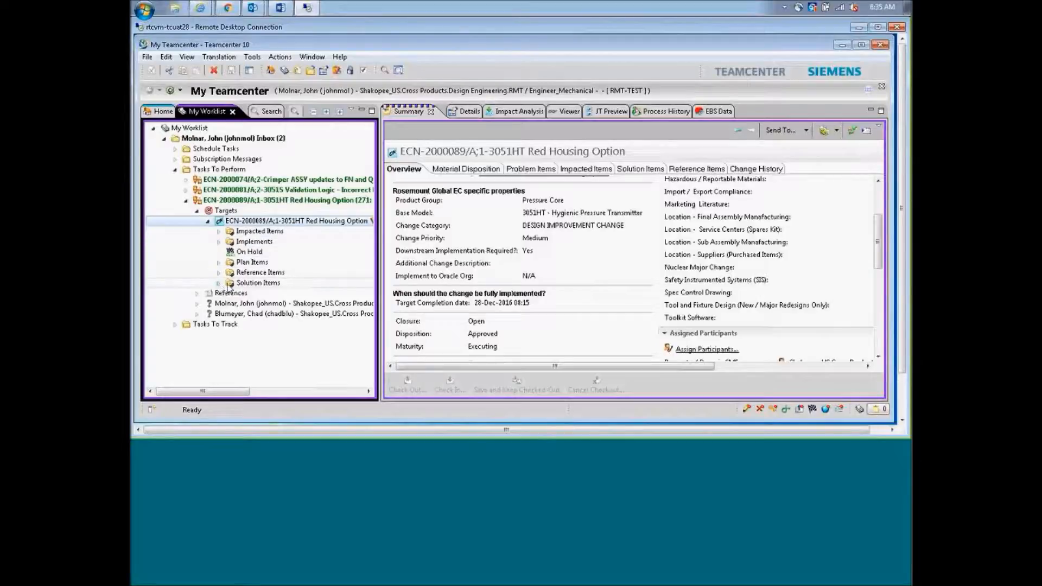
left_click(218, 283)
left_click(255, 293)
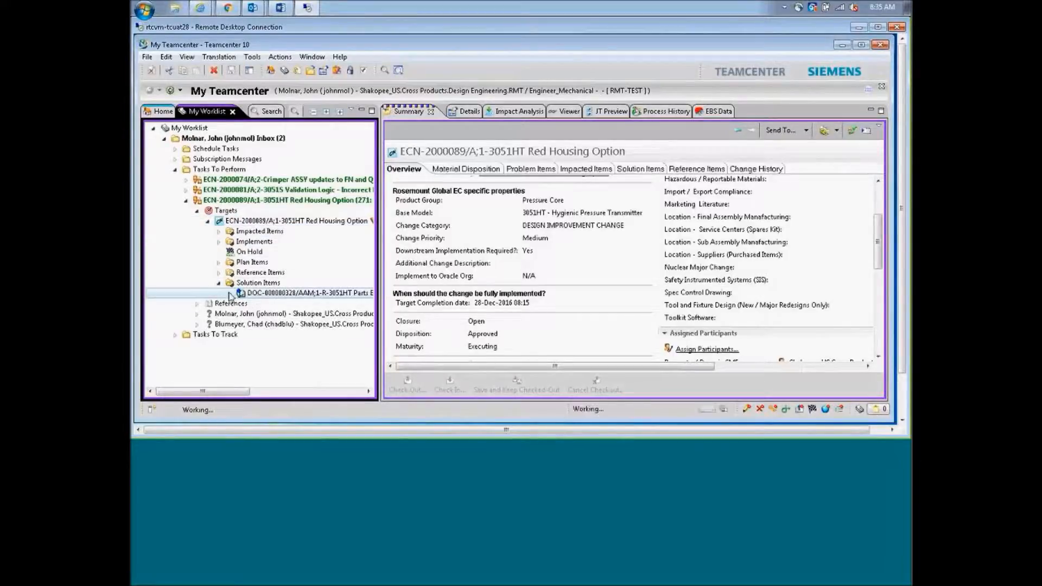
left_click(229, 293)
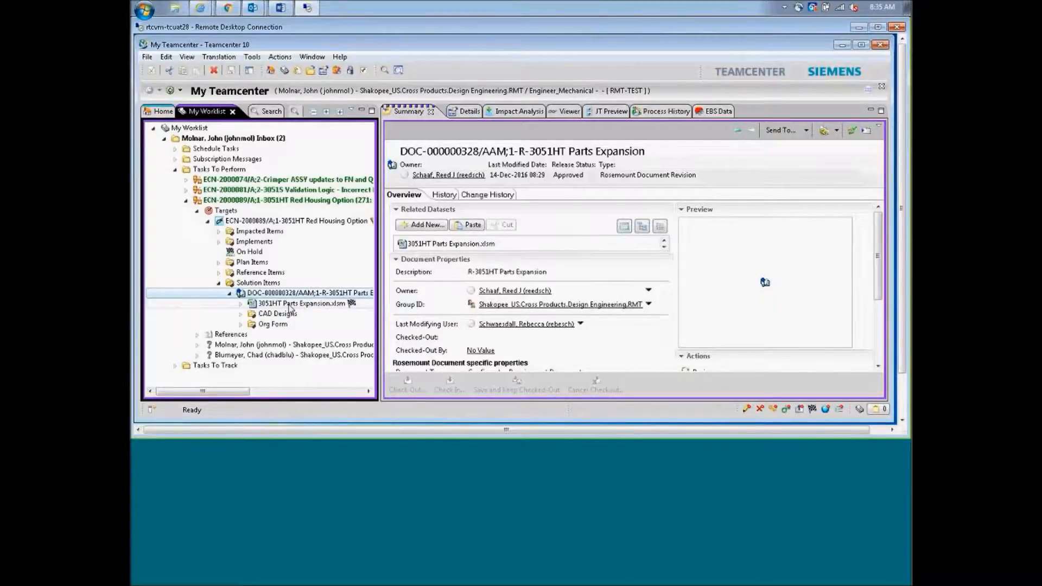
left_click(290, 306)
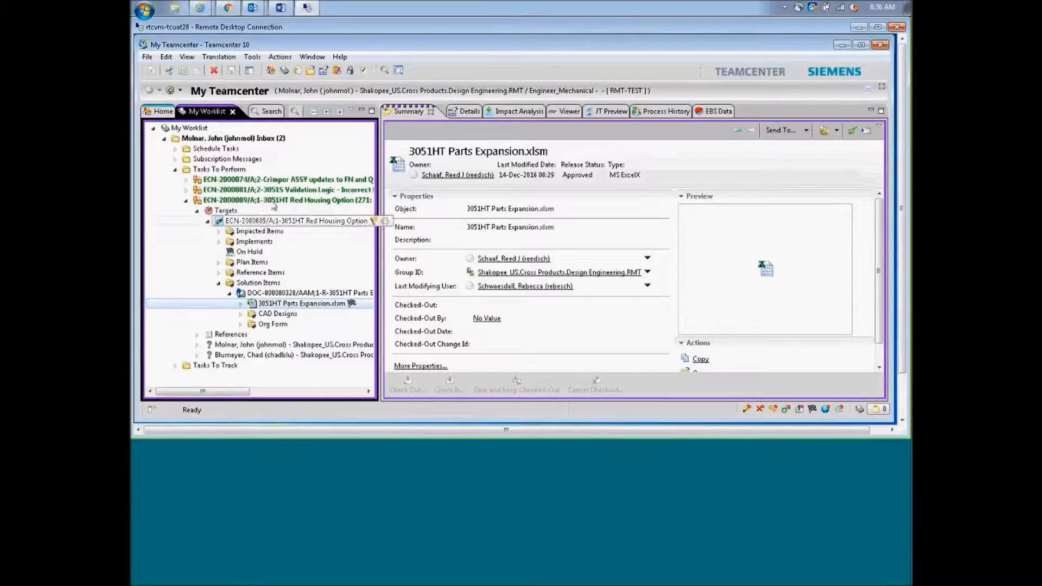
left_click(267, 202)
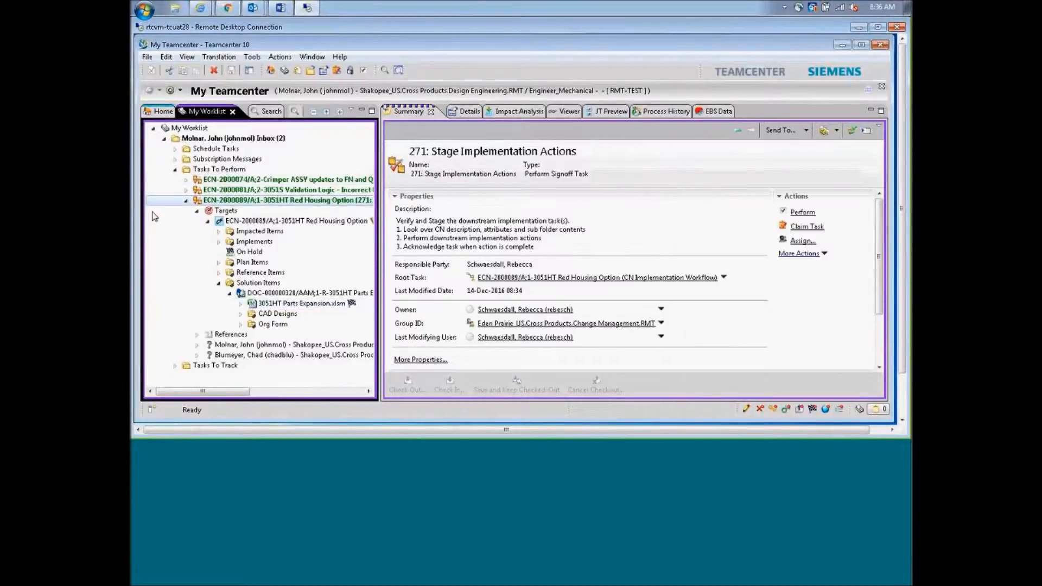
Start the 271: Stage Implementation Actions signoff and read the other reviewer's comments
left_click(806, 215)
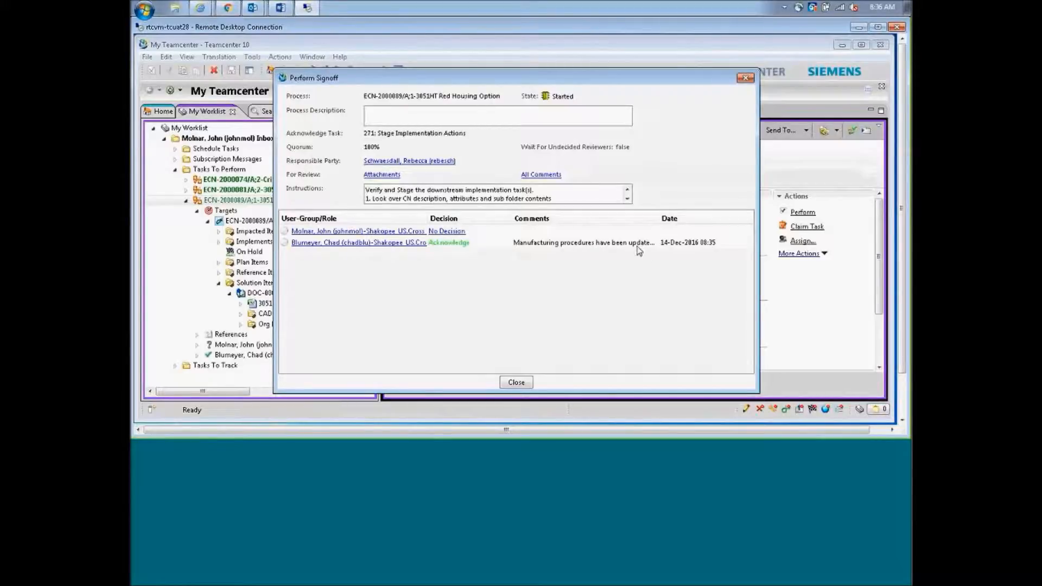
left_click(549, 179)
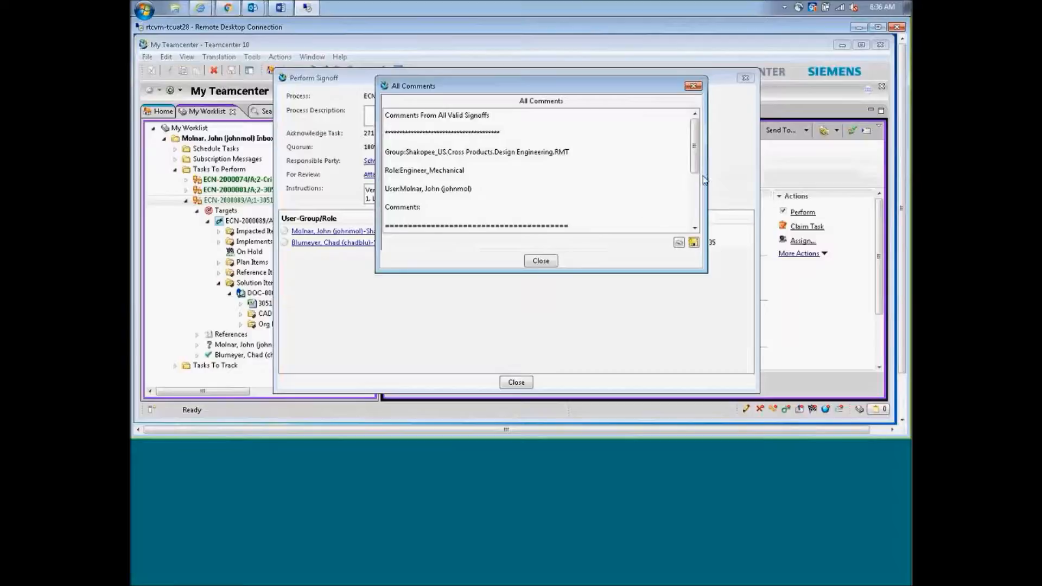
left_click_drag(698, 159, 700, 211)
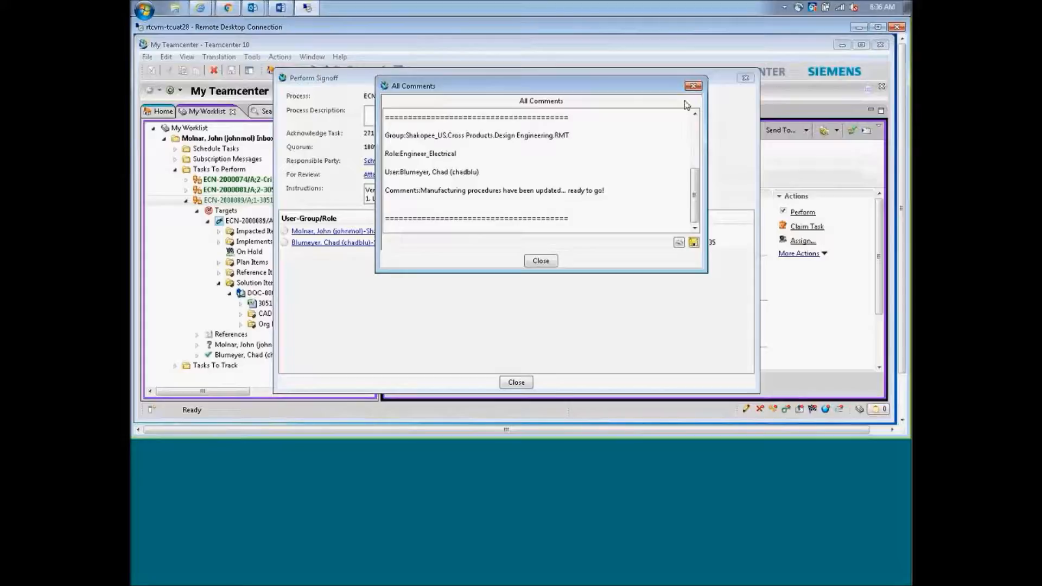
left_click(545, 263)
left_click(459, 233)
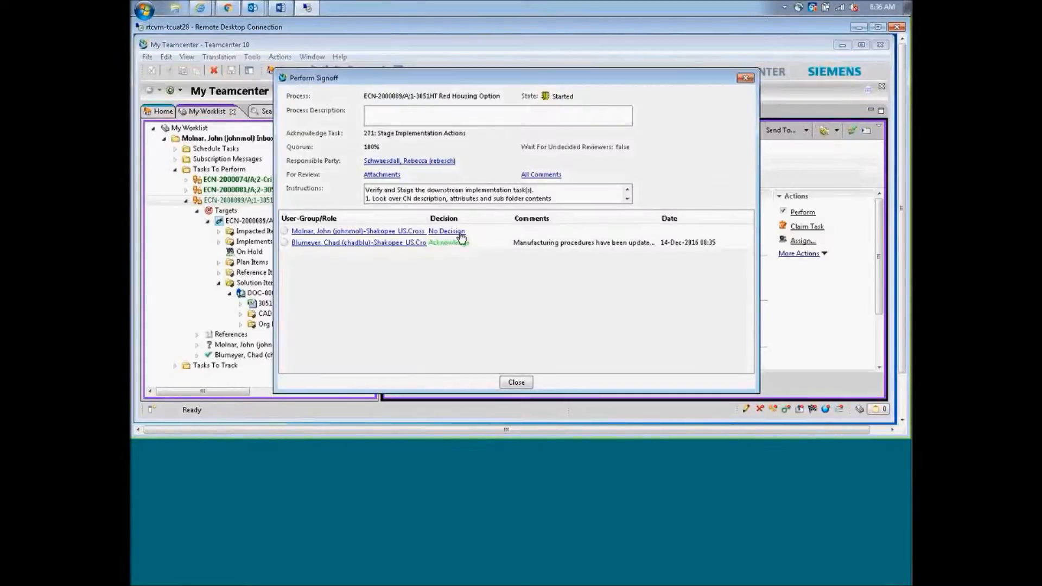
Acknowledge task 271 with the comment 'OCD rules are ready' and close the signoff
left_click(503, 223)
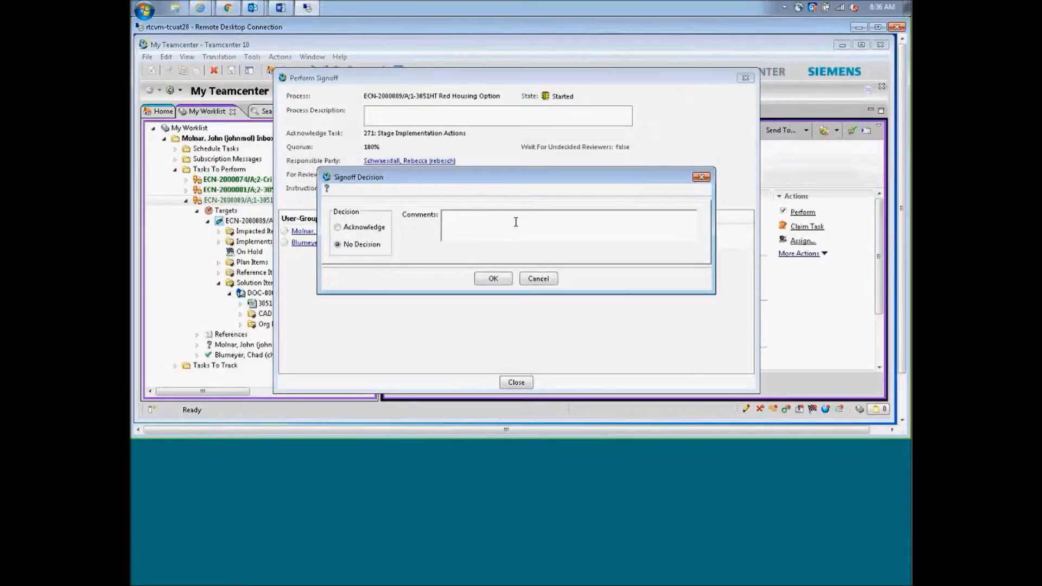
type("OCD rules are ready")
left_click(368, 229)
left_click(493, 282)
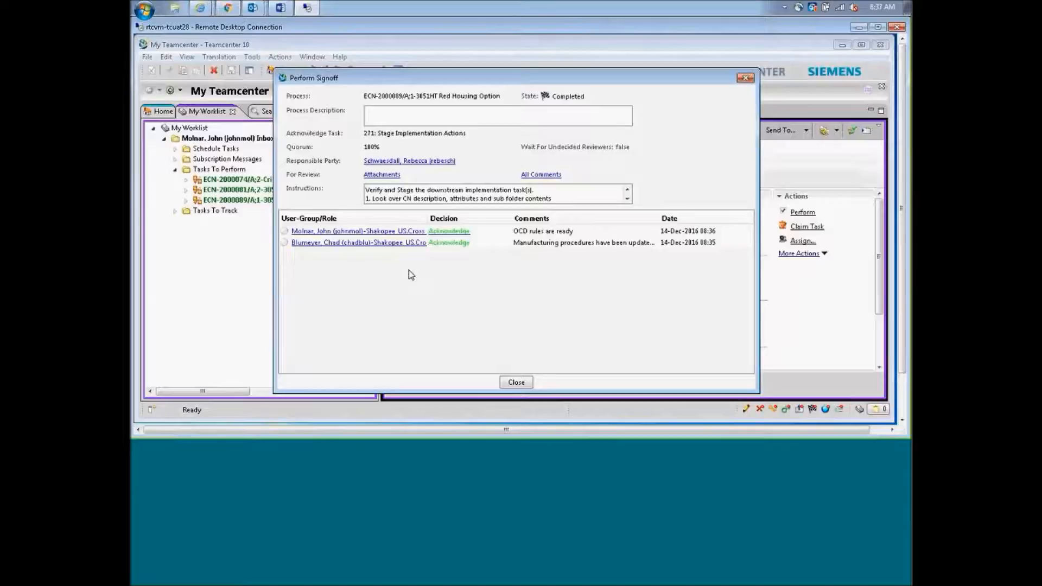
left_click(516, 383)
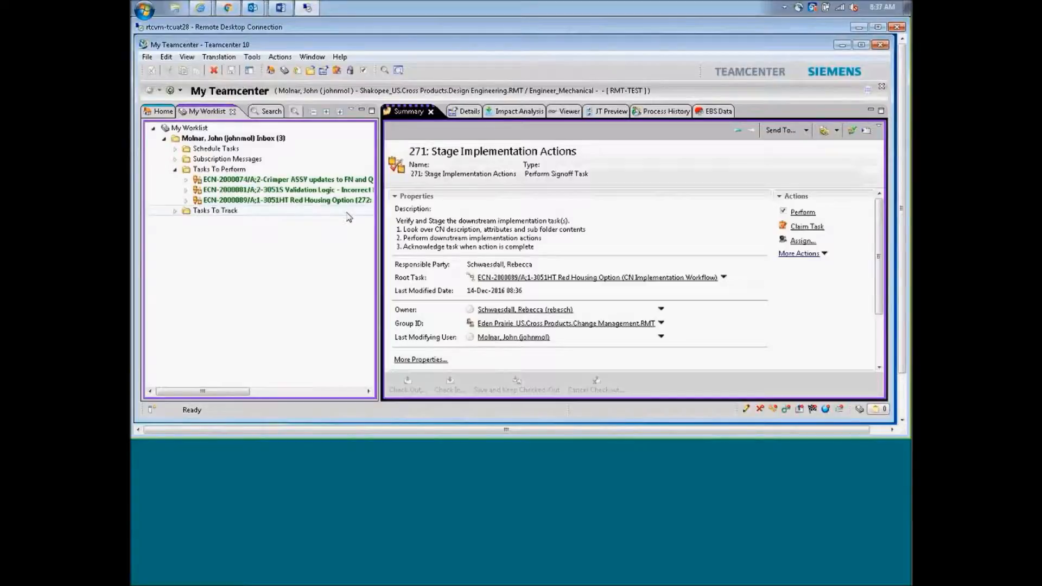
Select the ECN-2000089 task to show 272: Apply Implementation Actions and expand its node
left_click(322, 201)
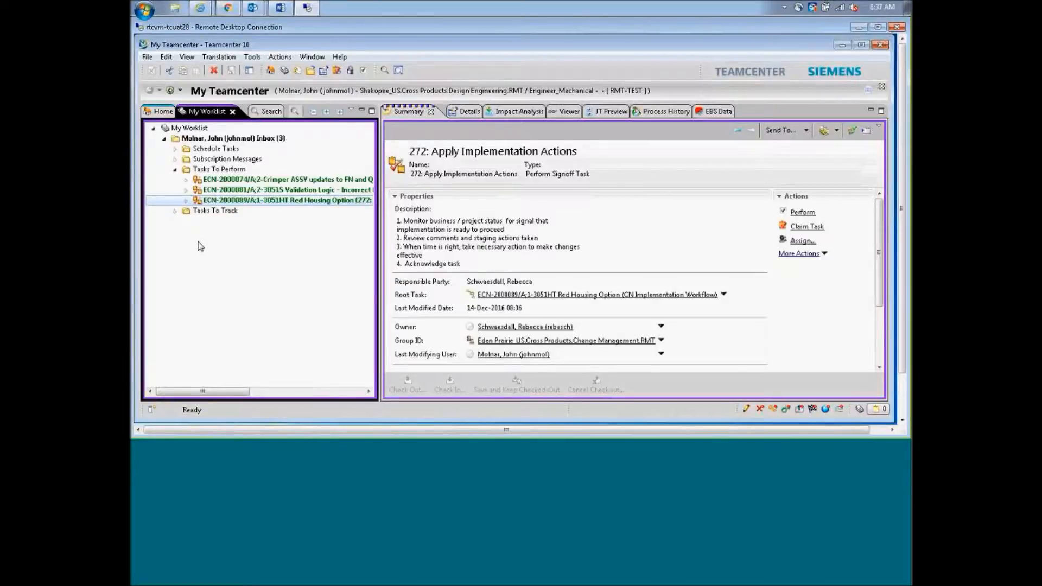
left_click(186, 200)
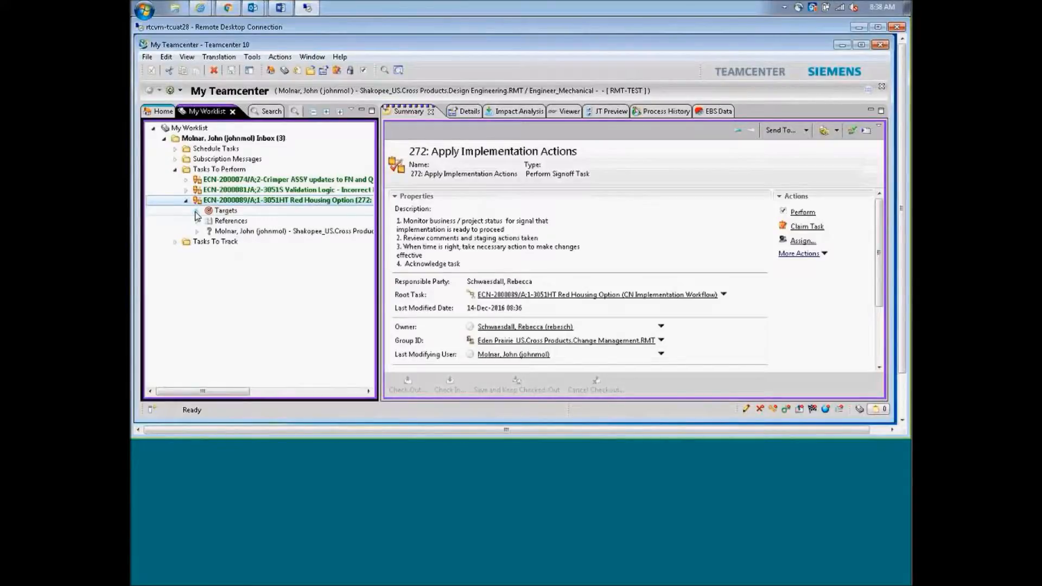
Expand the task's target ECN down to the Solution Items' 3051HT Parts Expansion.xlsm
left_click(196, 210)
left_click(208, 221)
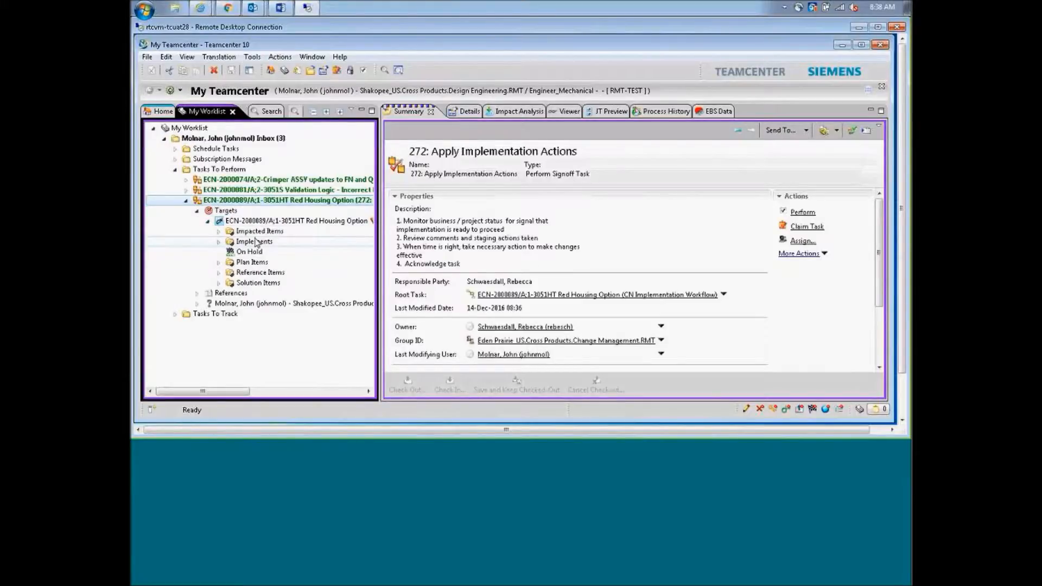
left_click(220, 282)
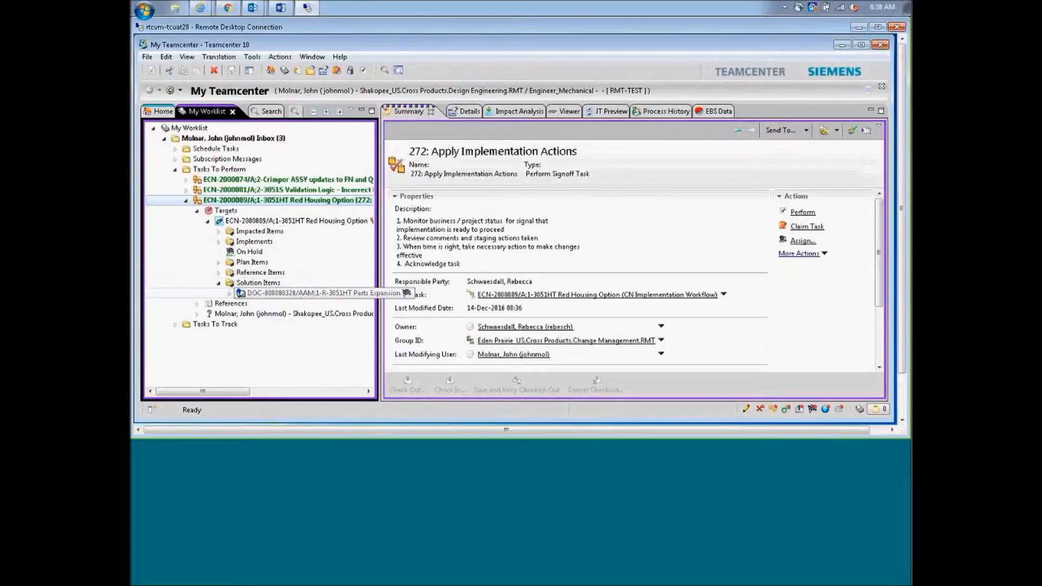
left_click(231, 293)
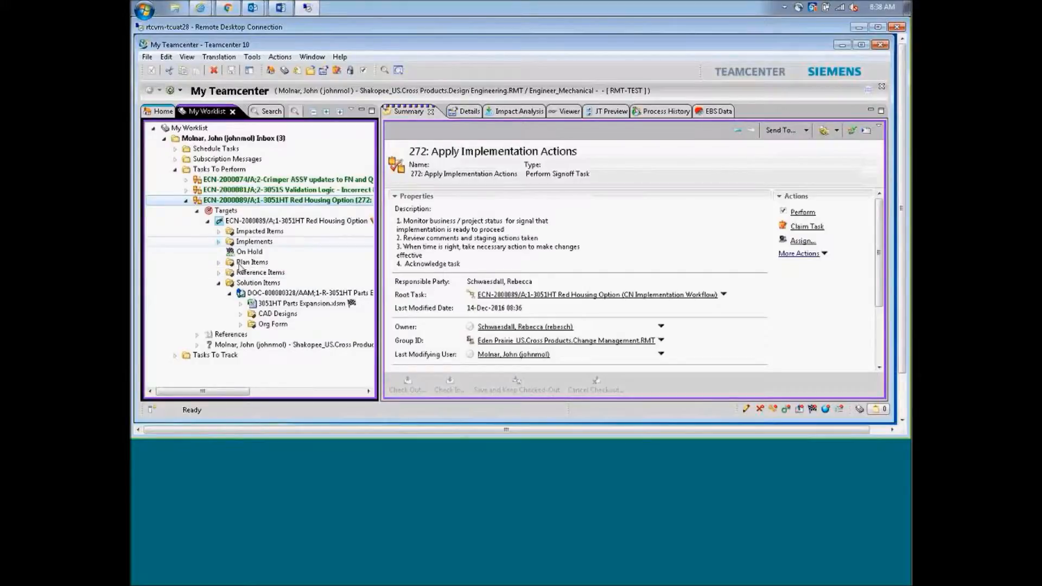
left_click(240, 304)
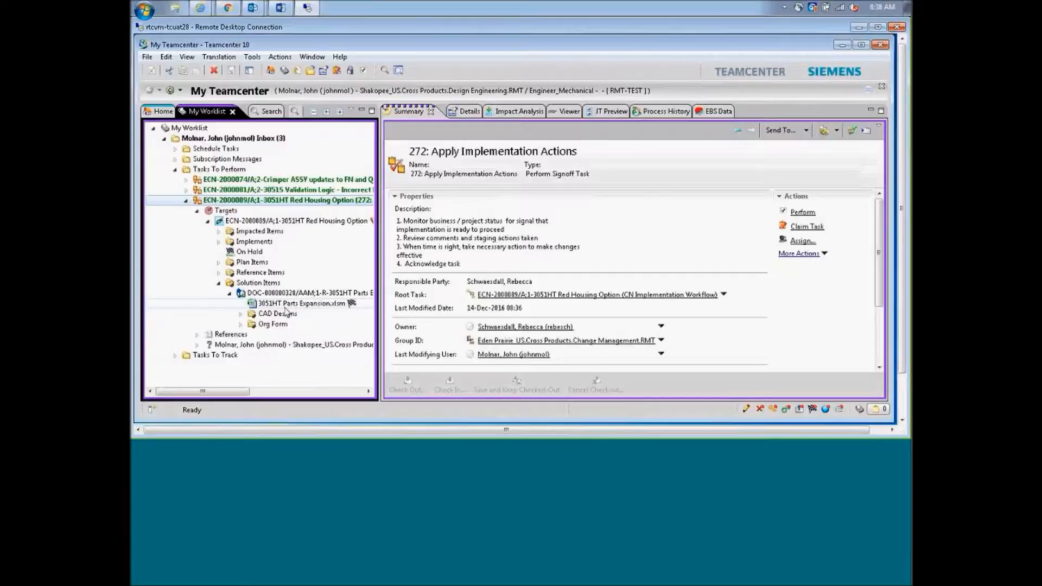
Browse the Implements and Impacted Items folders to view the Markups for Rev AAM.xlsm properties
left_click(219, 242)
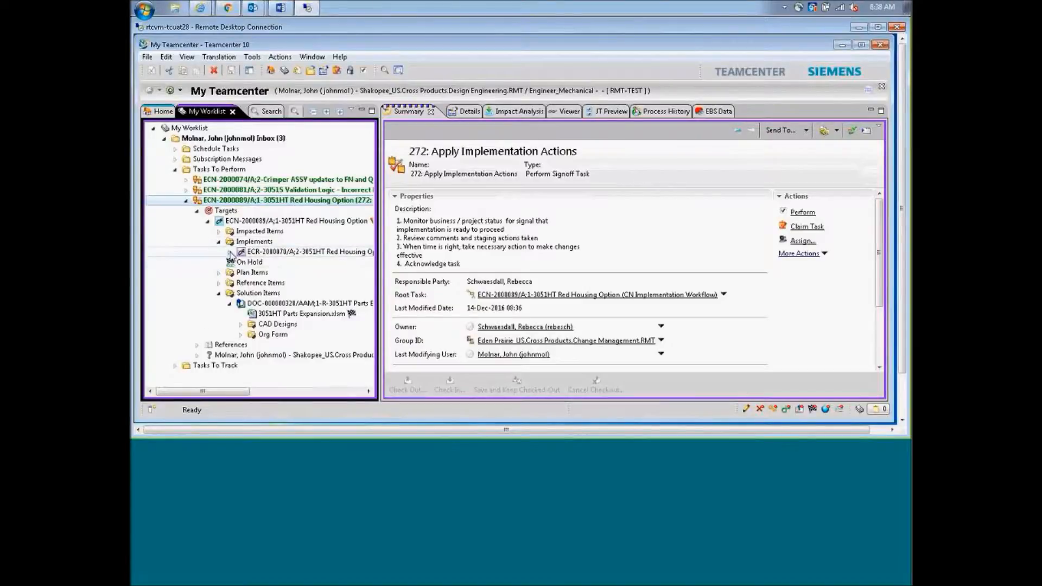
left_click(230, 253)
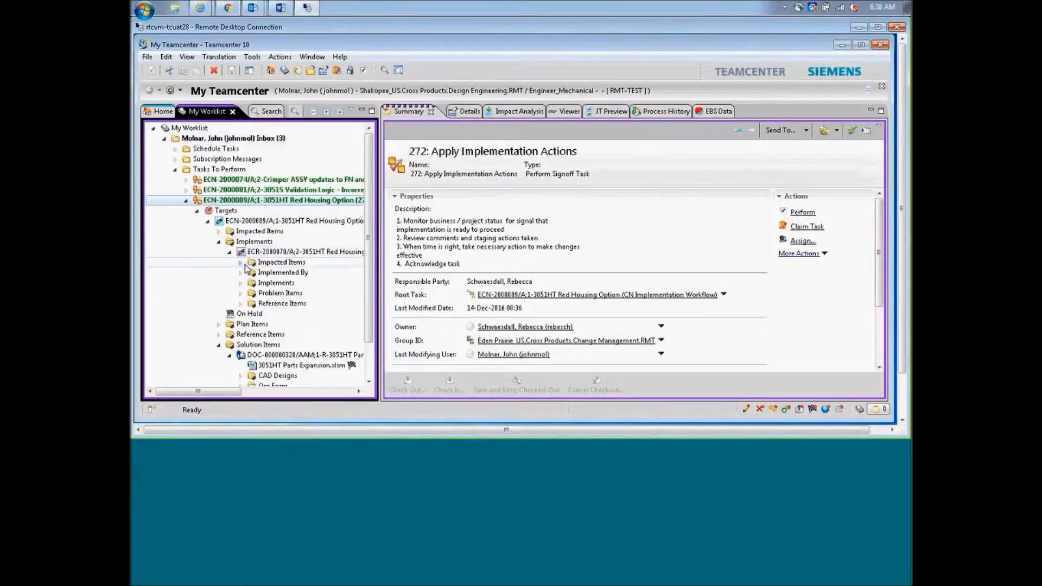
left_click(242, 263)
left_click(218, 242)
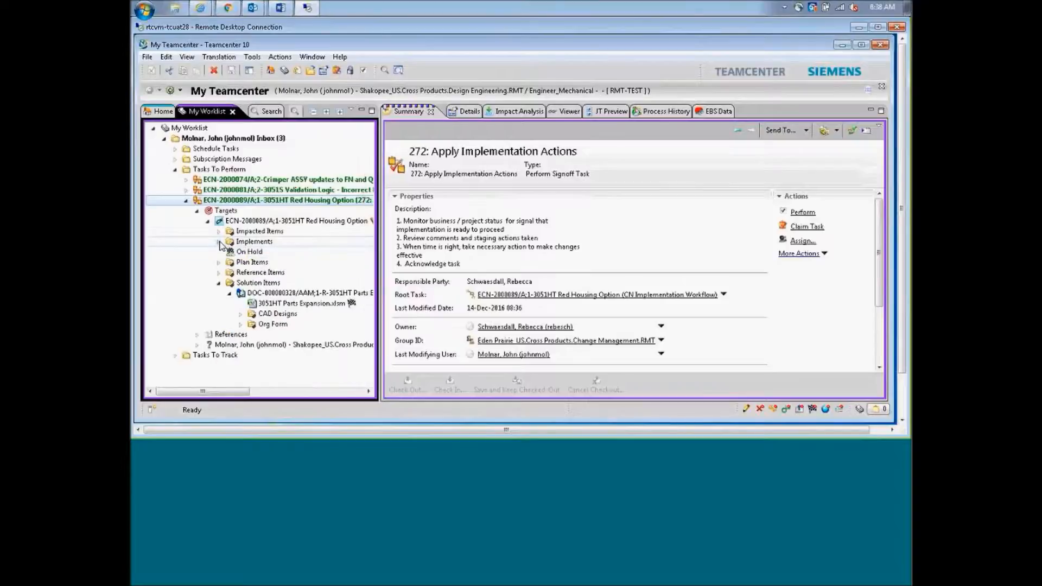
left_click(219, 231)
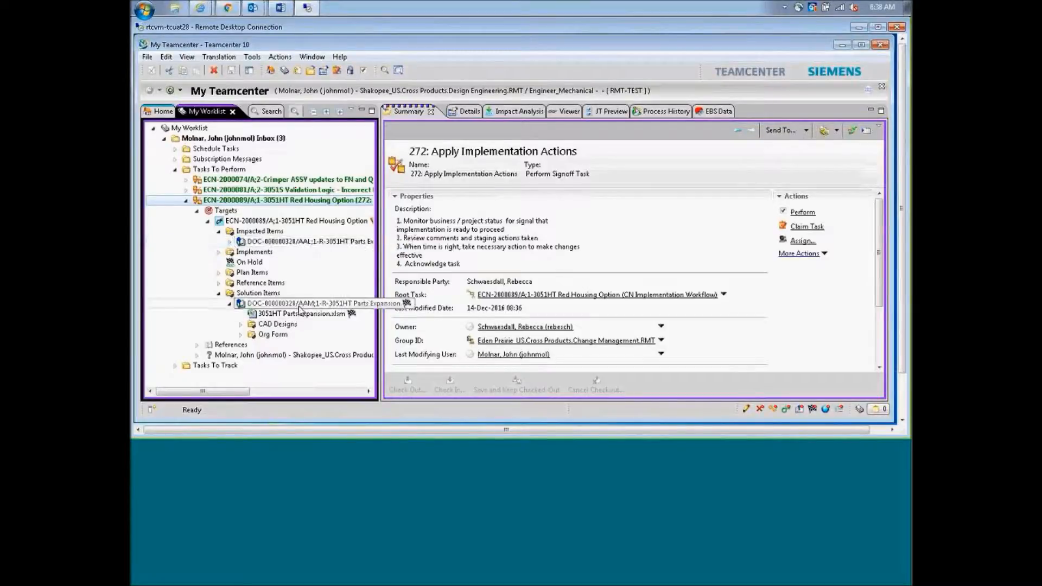
left_click(229, 241)
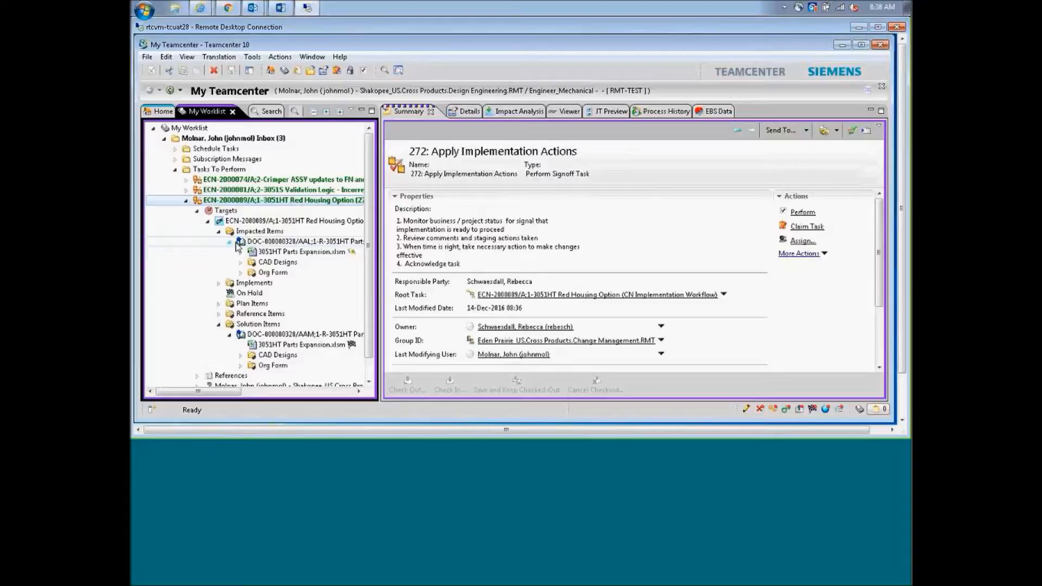
left_click(269, 253)
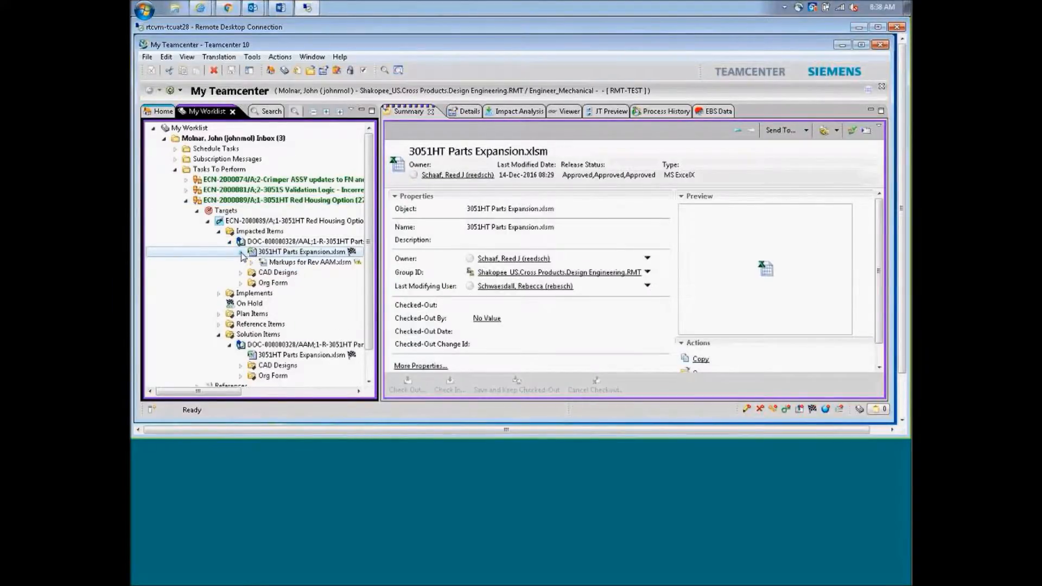
left_click(293, 264)
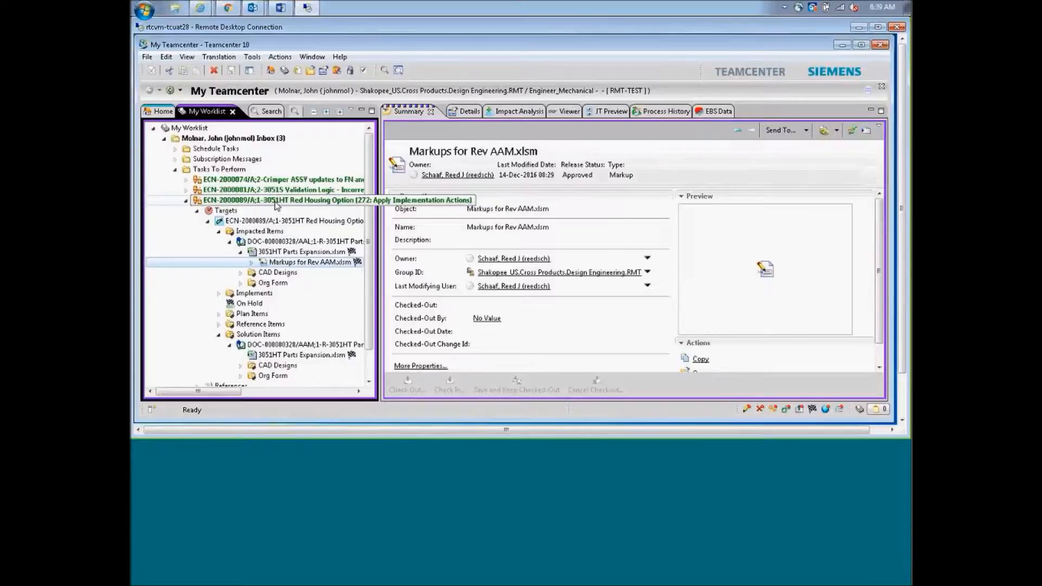
left_click(277, 202)
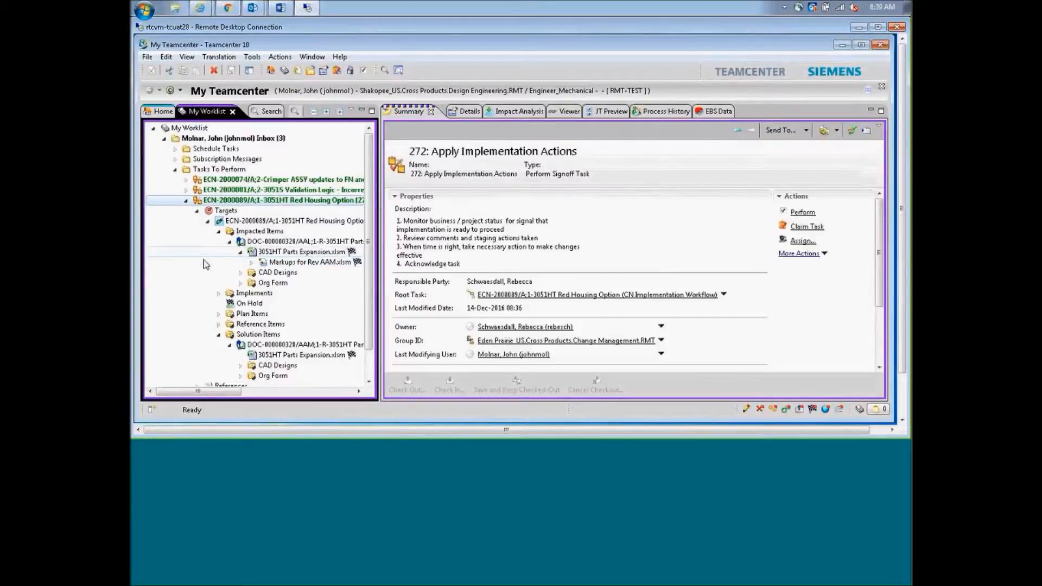
Acknowledge task 272 with the comment 'Changes are implemented and pulled in date to Dec-14'
left_click(802, 213)
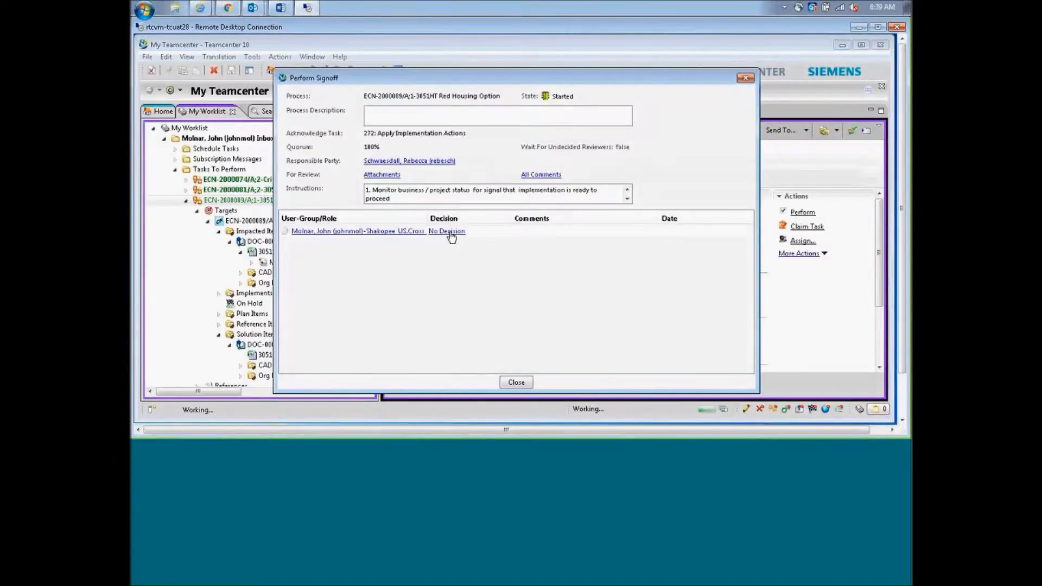
left_click(450, 236)
left_click(380, 229)
left_click(486, 224)
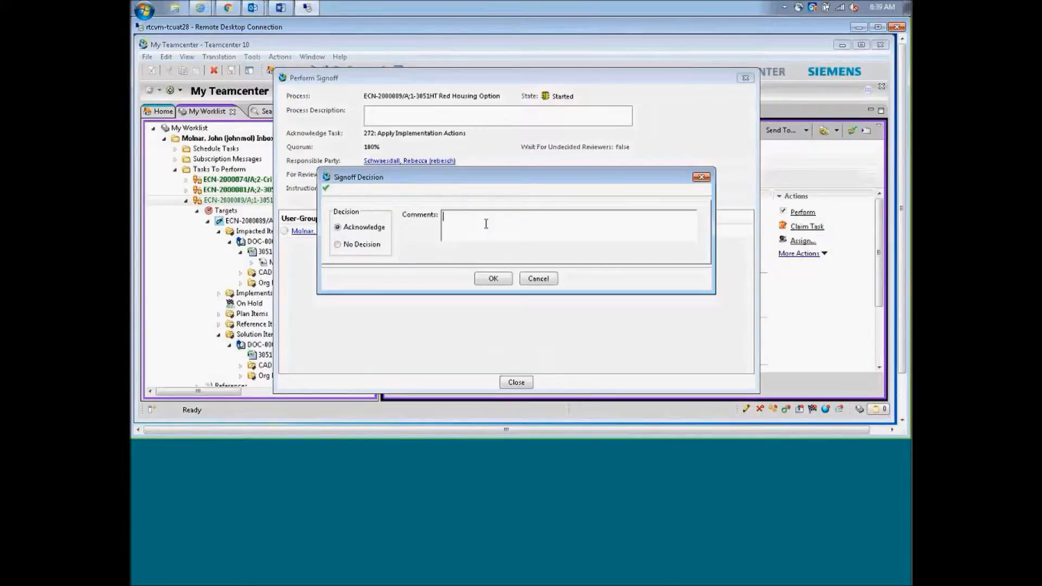
type("Changes are implem")
type("ented and pulled in date to 14/12/2016")
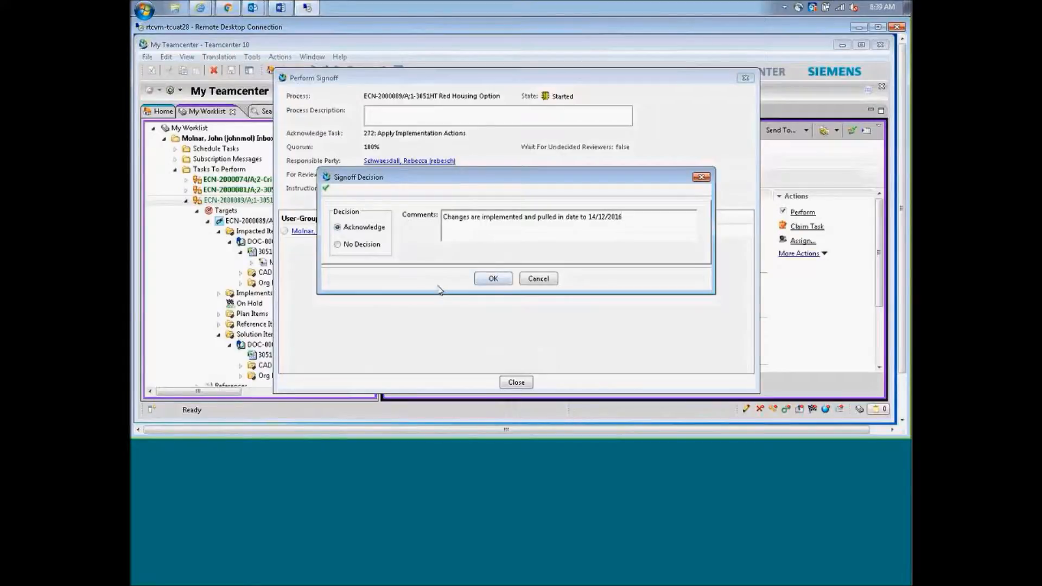
left_click_drag(624, 217, 588, 217)
type("De")
key("BackSpace")
key("BackSpace")
type("Dec 14")
left_click(489, 280)
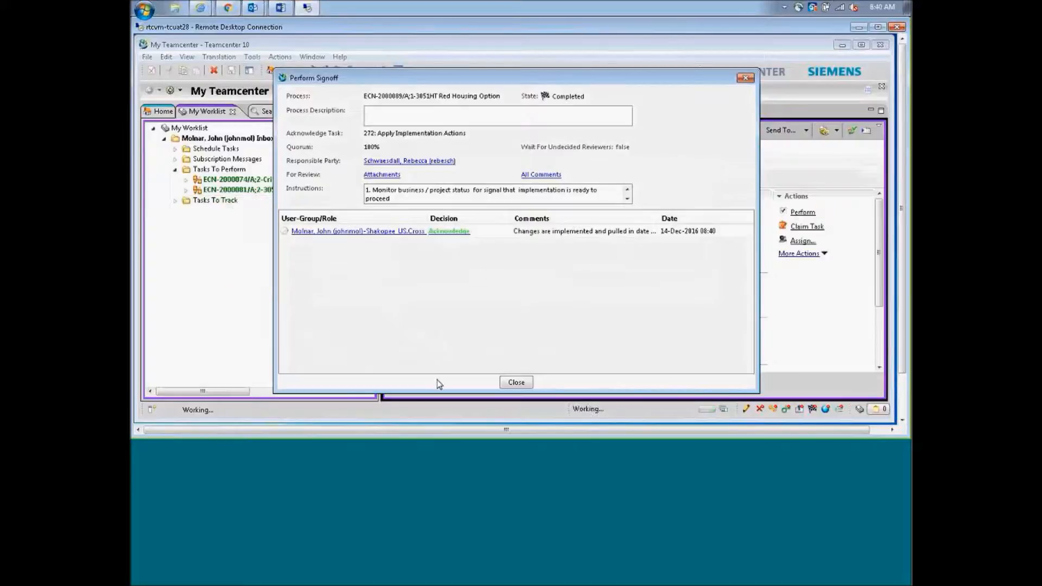
Close the completed signoff and open the 280: Verify Implementation task for ECN-2000089
left_click(516, 383)
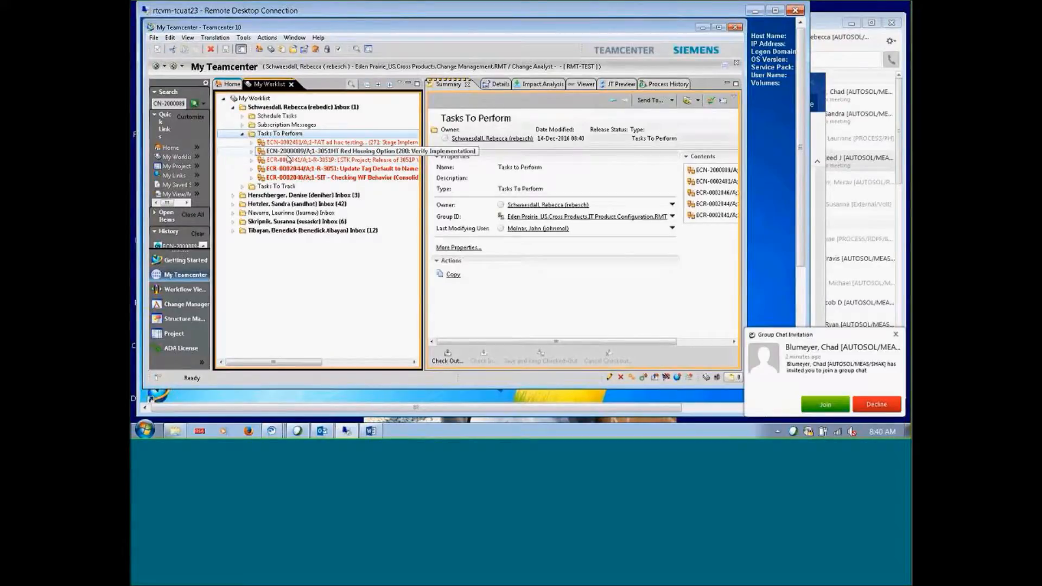
left_click(288, 153)
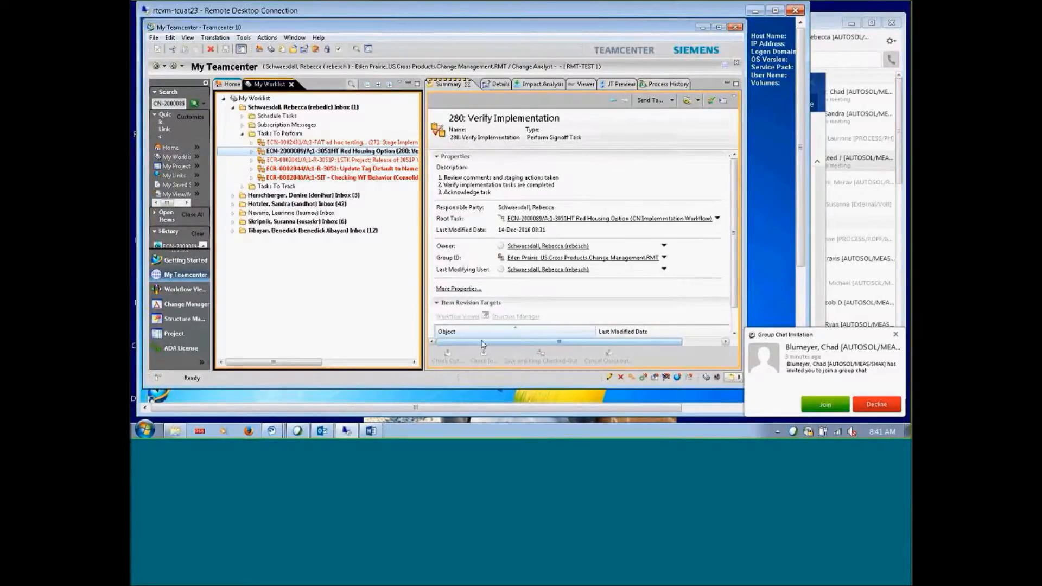
Select the ECN-2000089/A;1-3051HT Red Housing Option target and bring up its Assign Participants dialog
left_click_drag(482, 343, 549, 342)
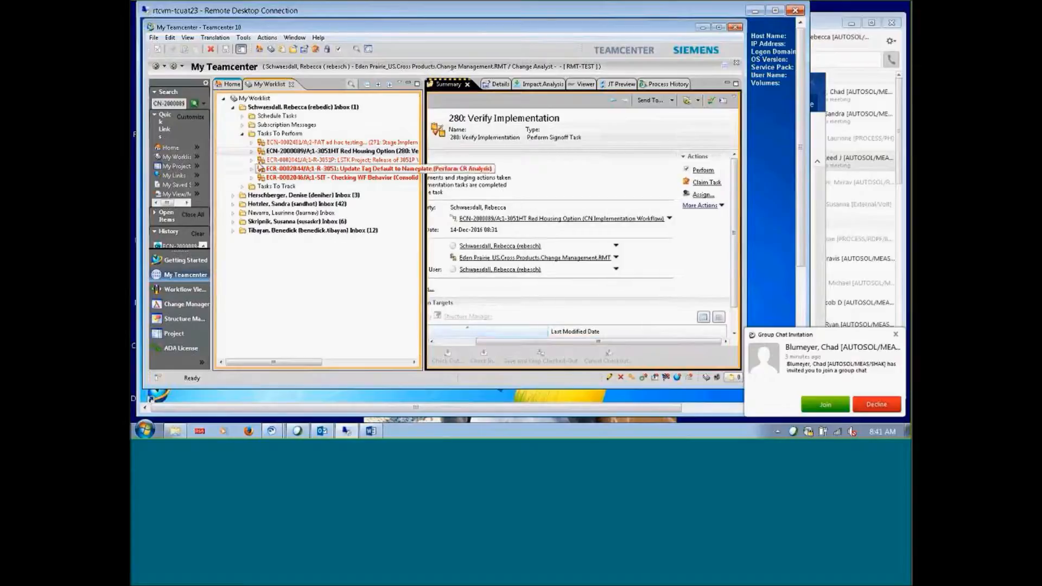
left_click(251, 151)
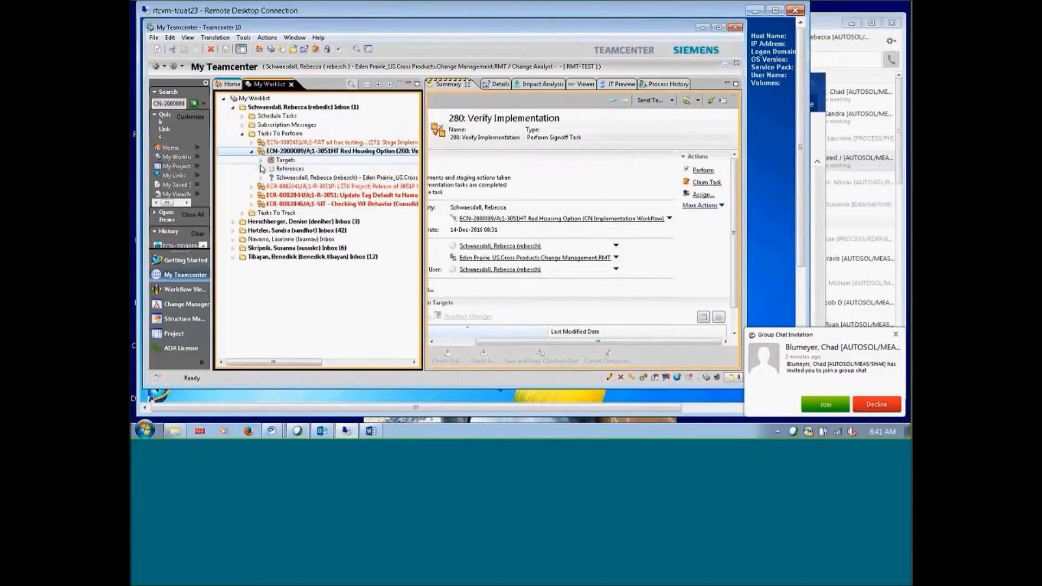
left_click(261, 160)
left_click(308, 169)
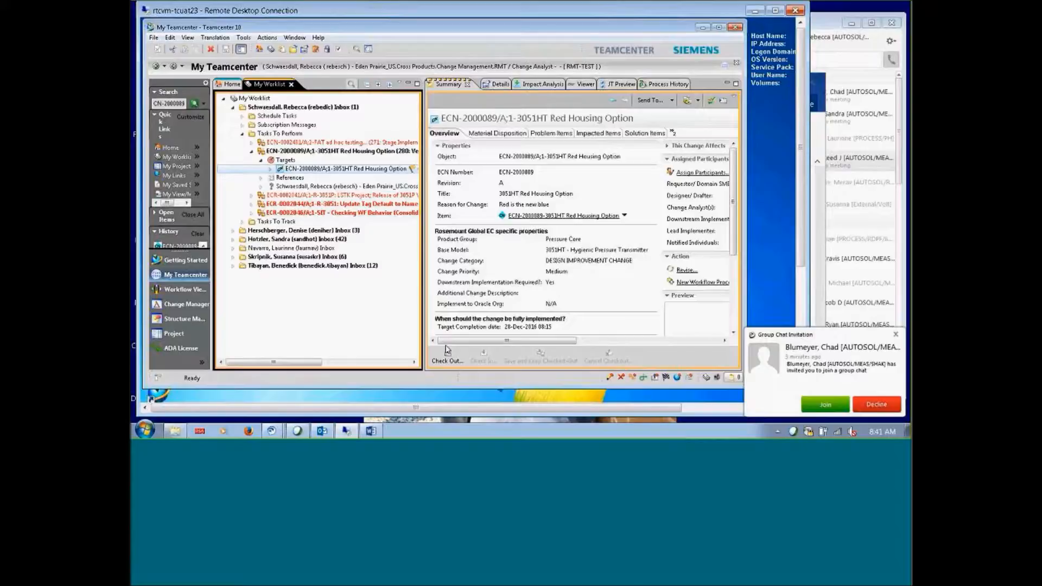
left_click(696, 172)
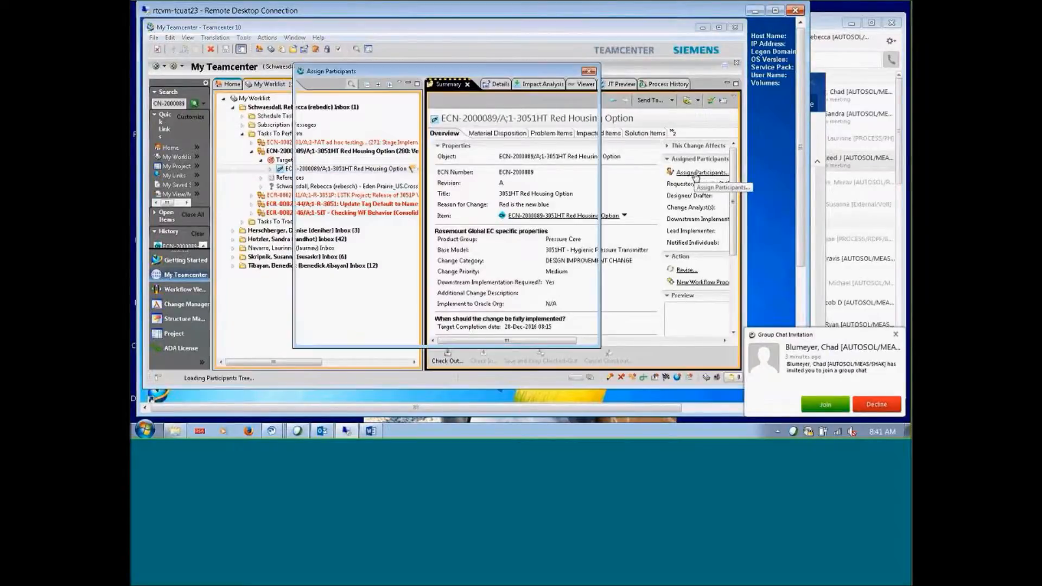
Find the mechanical engineer by user search, add them under Notified Individuals, and confirm
left_click(306, 150)
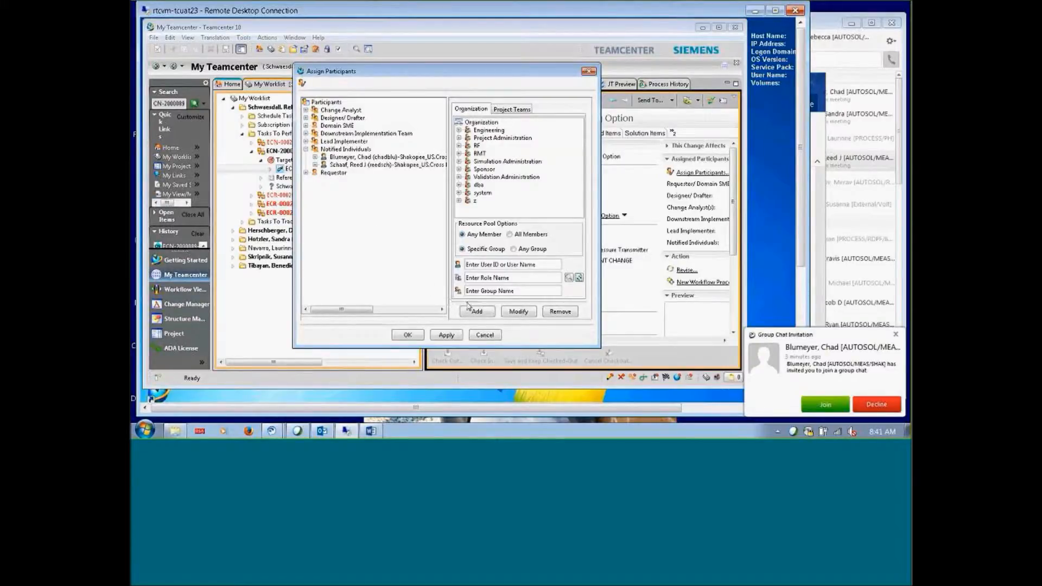
left_click(481, 265)
type("mol")
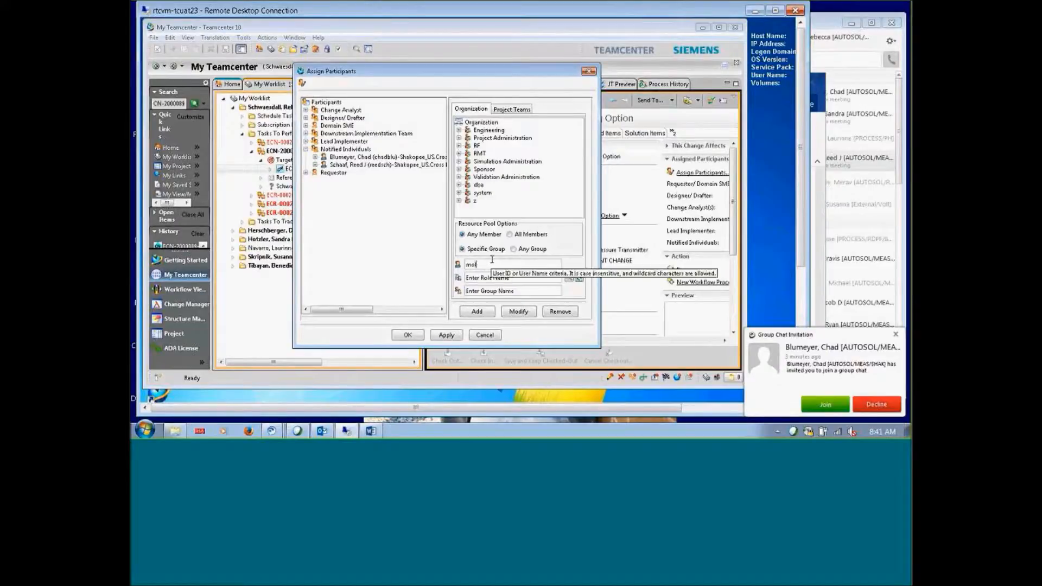
type("*")
key("Return")
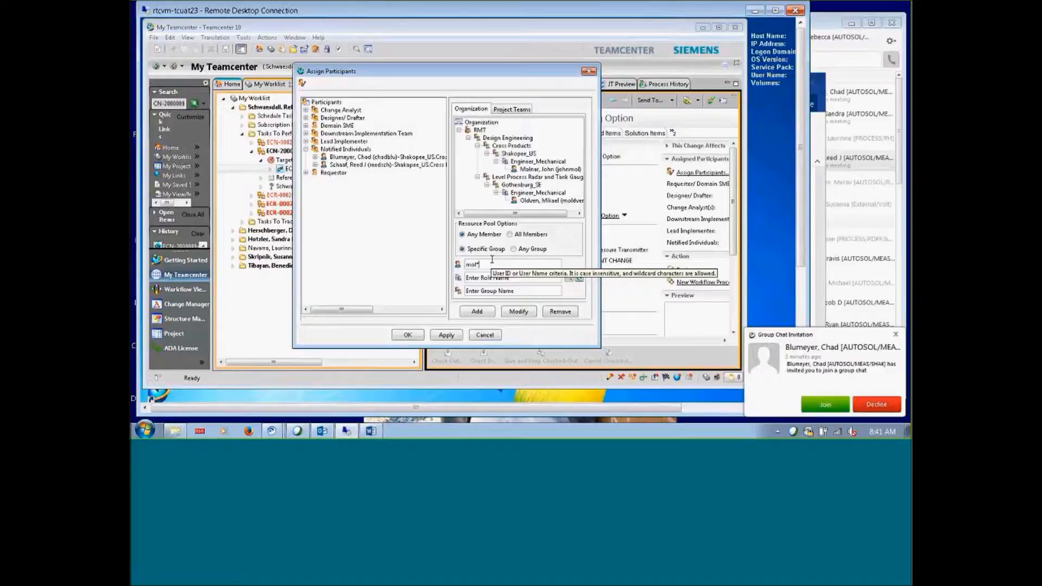
left_click(536, 169)
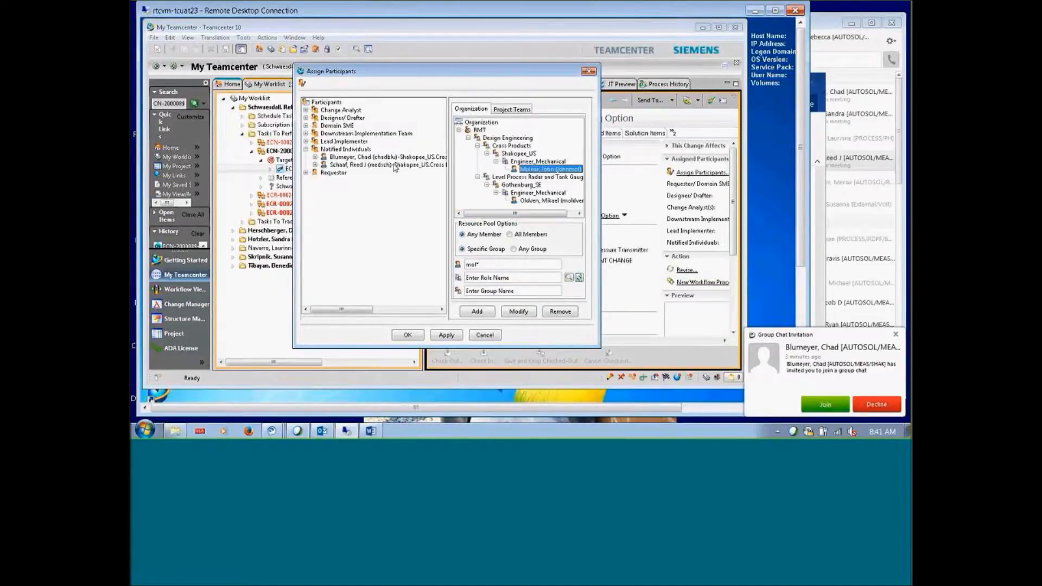
left_click(345, 148)
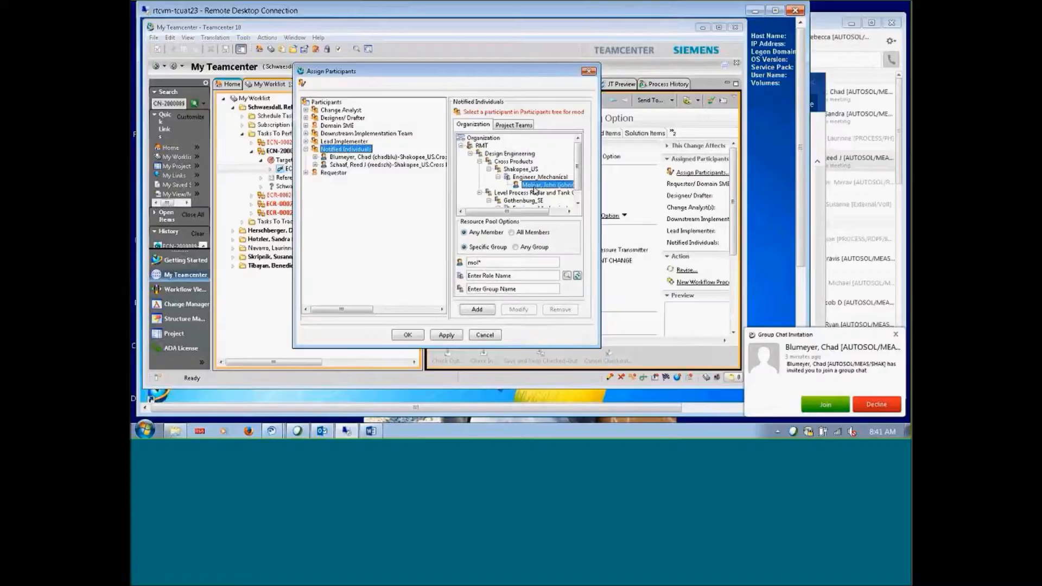
left_click(471, 310)
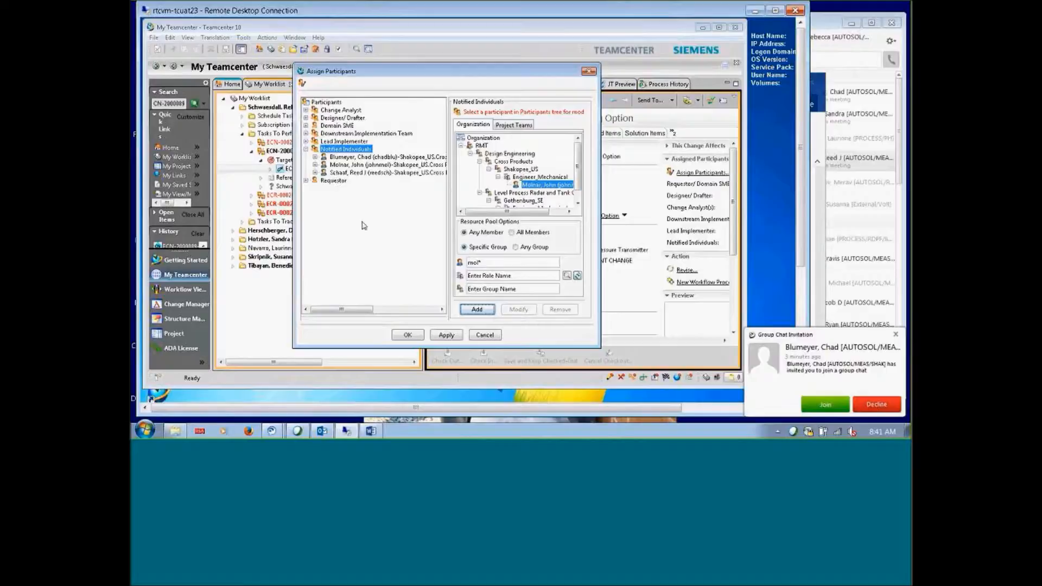
left_click(411, 334)
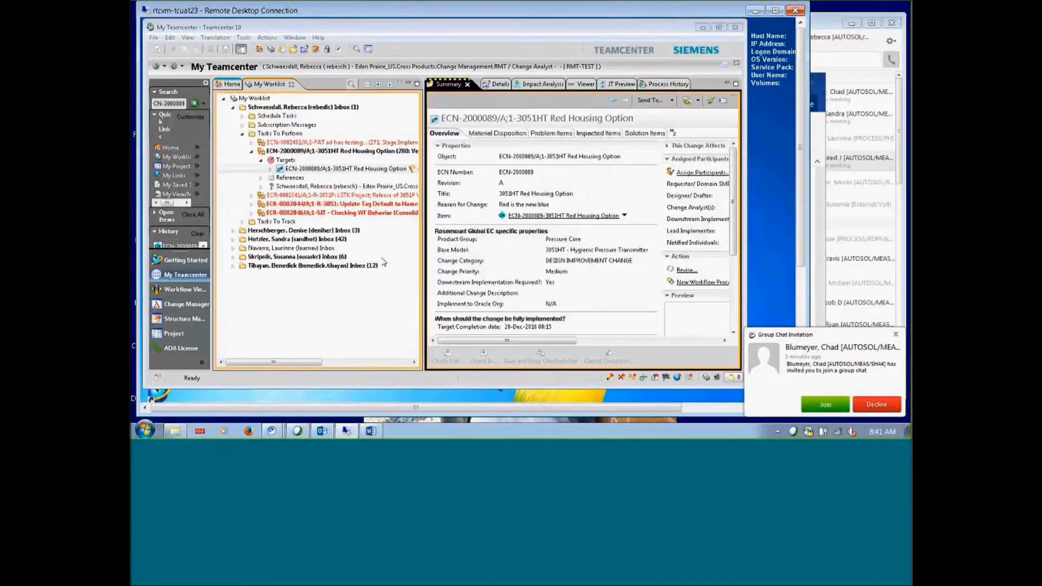
Acknowledge 280: Verify Implementation with comment 'ECN is complete and closed, Implemented Dec-14,2016 Globally'
left_click(336, 151)
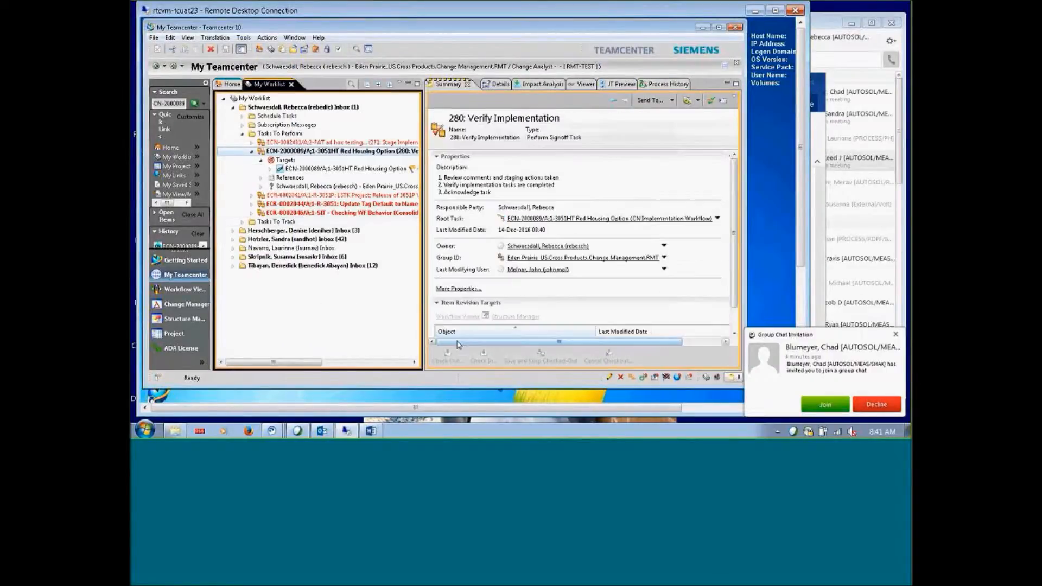
left_click_drag(457, 344, 534, 346)
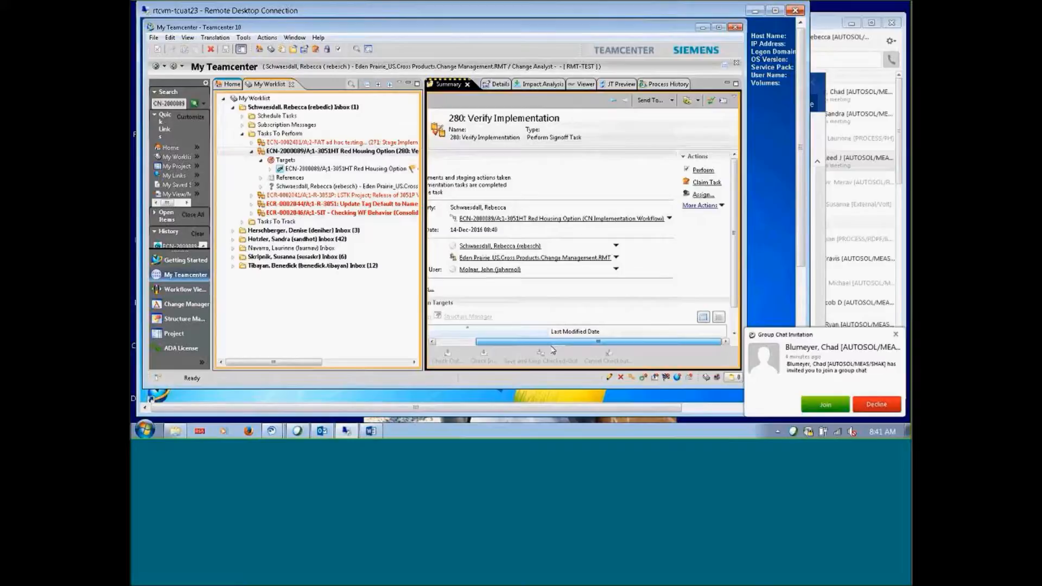
left_click(703, 171)
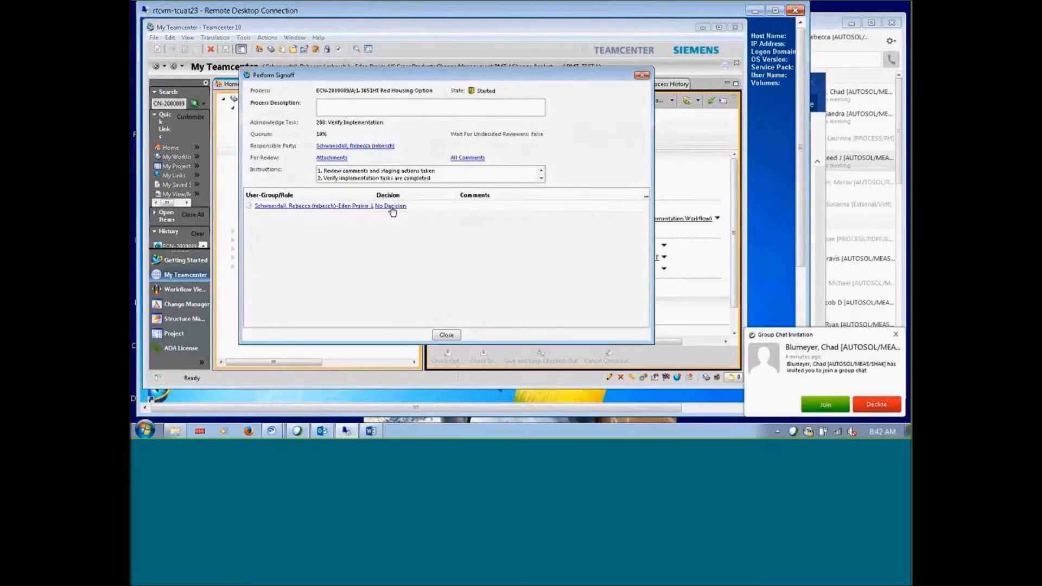
left_click(391, 207)
left_click(318, 203)
left_click(457, 203)
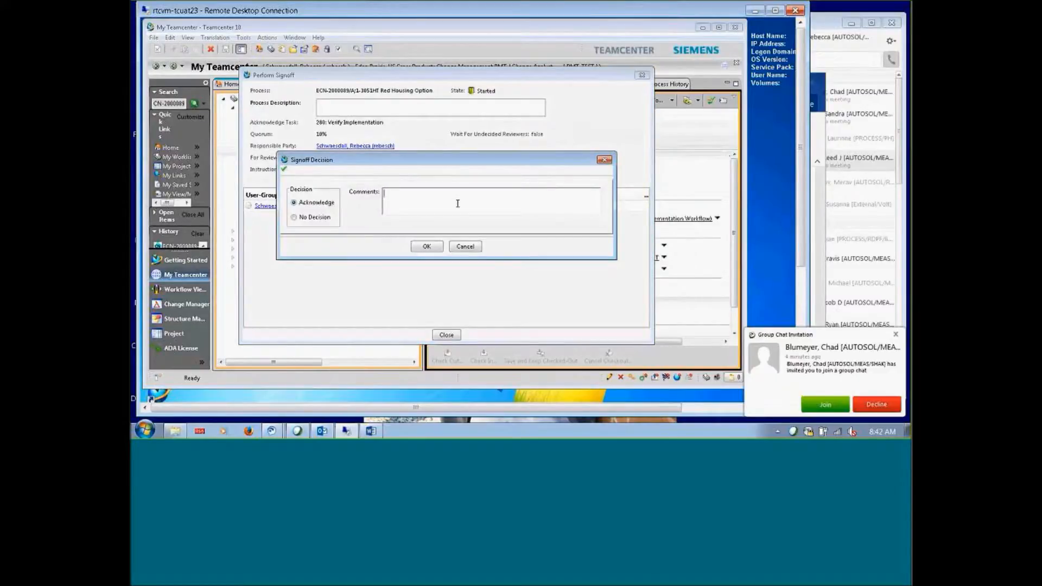
type("ECN is complete and closed, Implemented Dec-13,2016 Globally")
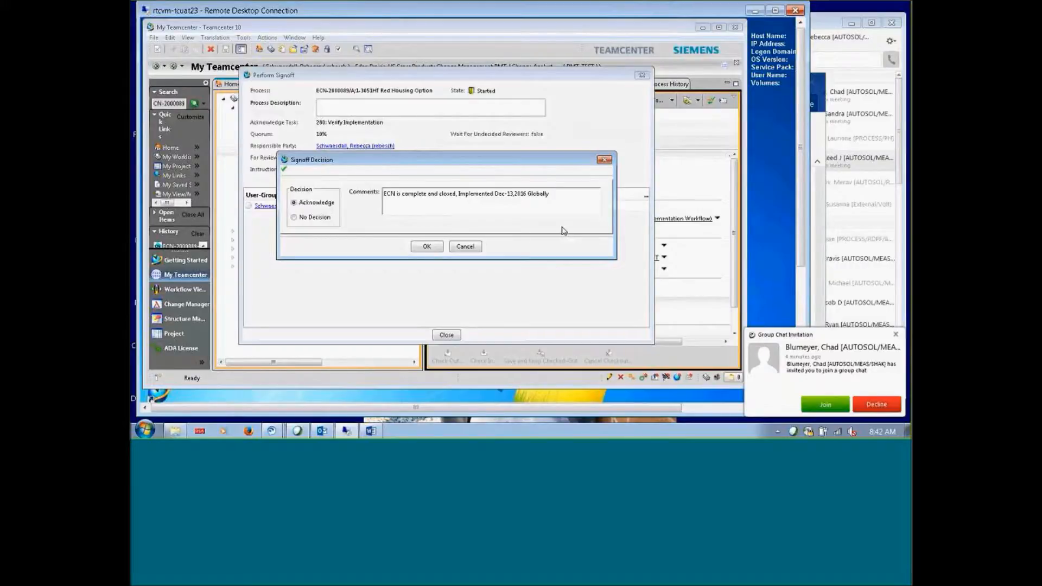
type("4")
key("Delete")
left_click(424, 247)
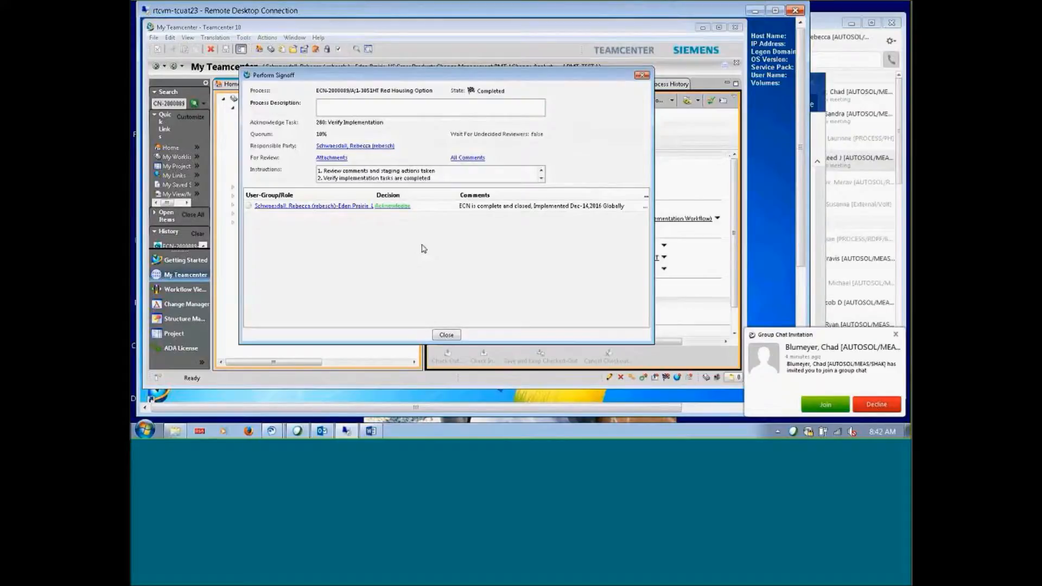
left_click(641, 76)
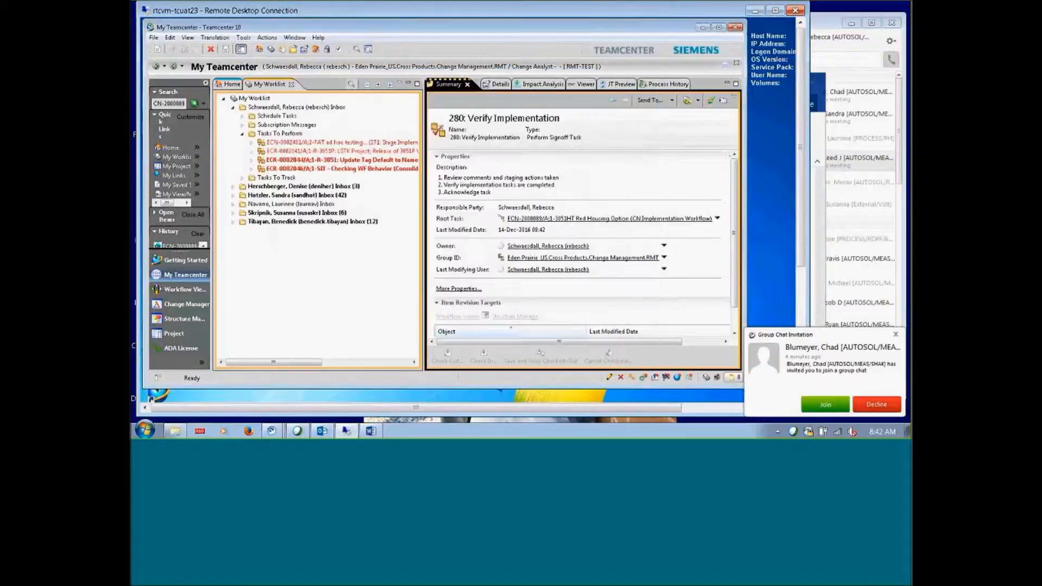
Find ECN-2000089/A;1 and confirm Closure Closed, Disposition Approved, Maturity Complete in its overview
left_click(194, 104)
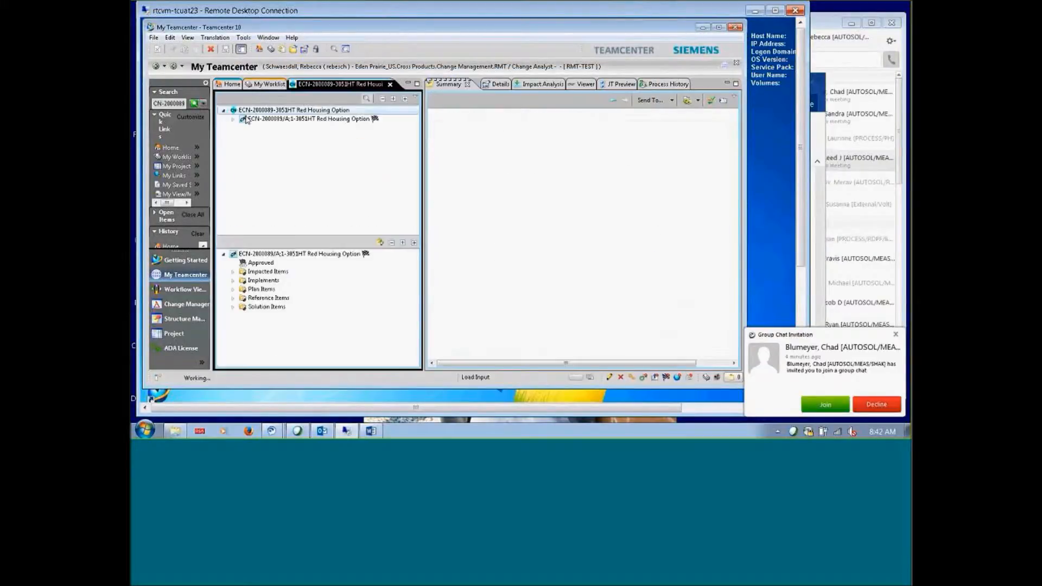
left_click(246, 120)
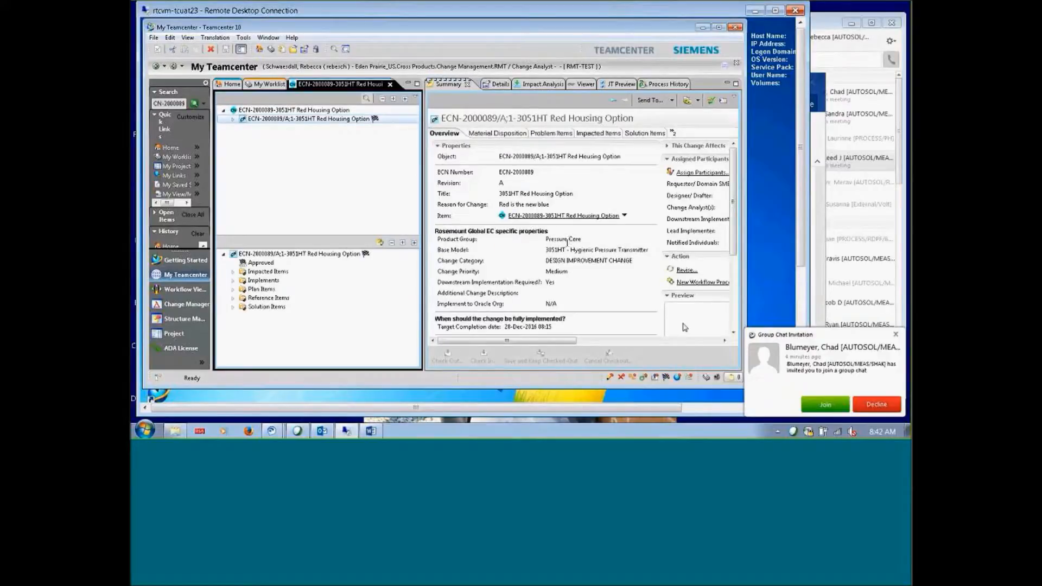
left_click(733, 333)
left_click(733, 333)
left_click(733, 333)
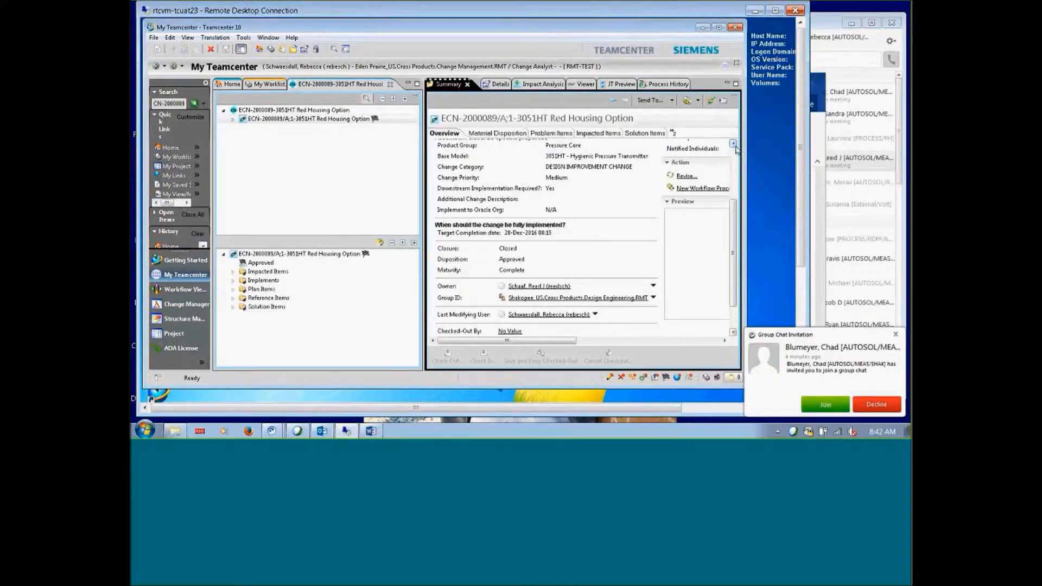
left_click(733, 144)
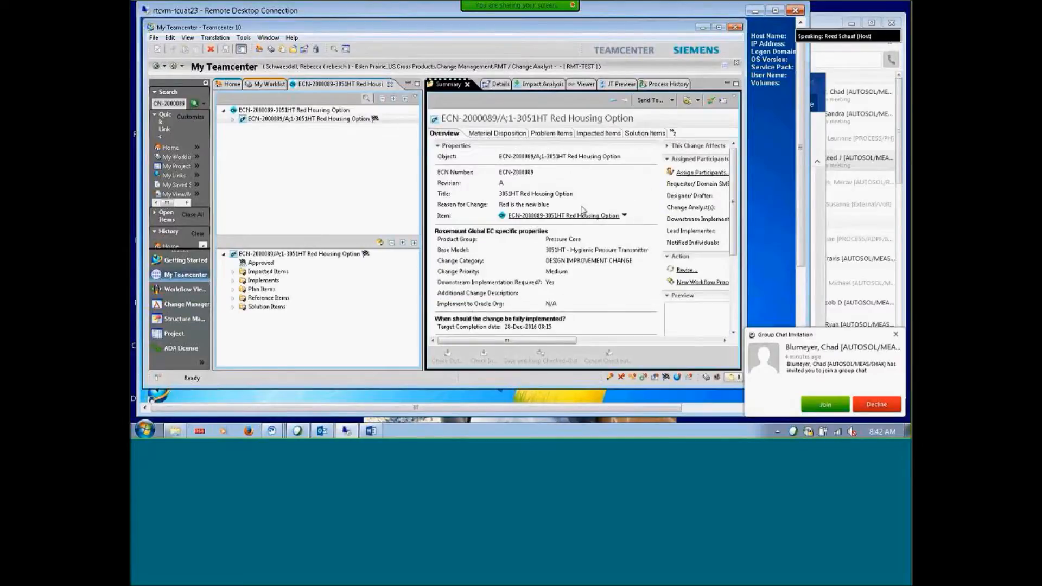